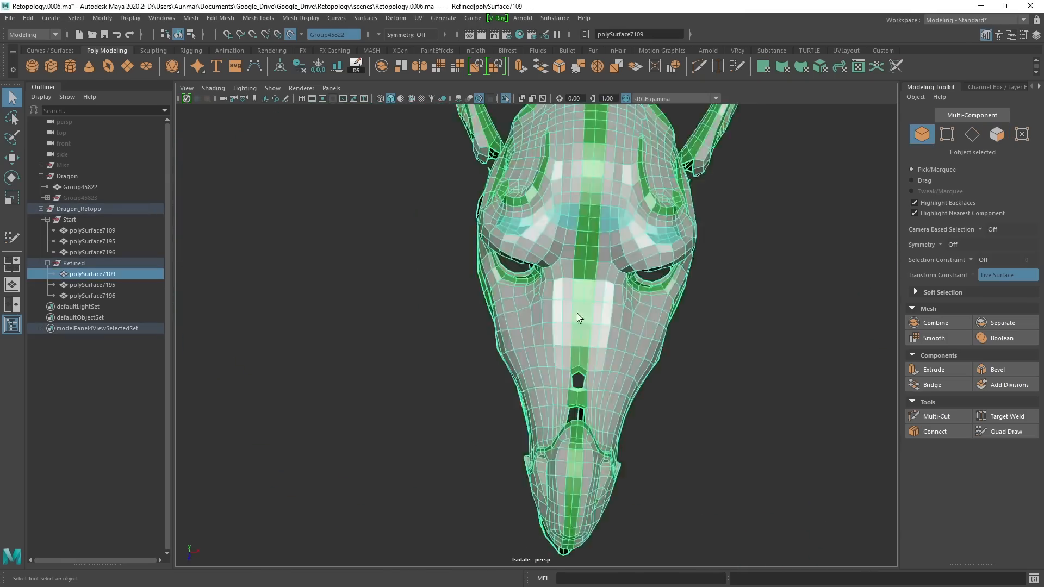
key("F11")
scroll(539, 309, "down", 10)
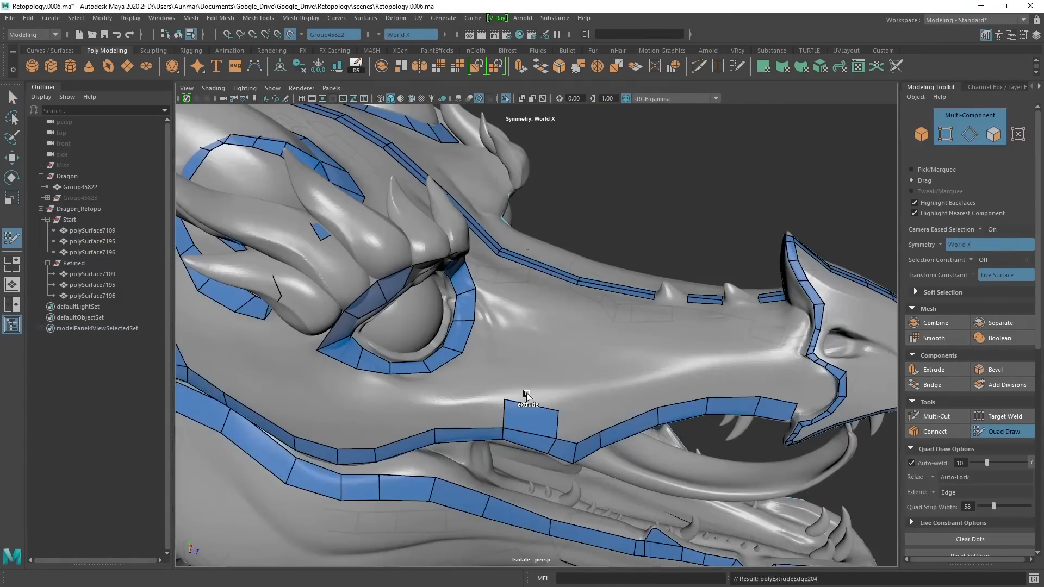
Build a two-row patch of quads with Quad Draw along the side of the snout, from near the eye toward the nostril.
mouse_move(526, 354)
left_mouse_down("alt")
mouse_move(561, 446)
mouse_move(538, 331)
left_mouse_up("alt")
scroll(535, 234, "up", 3)
left_click_drag(535, 234, 466, 279, "alt")
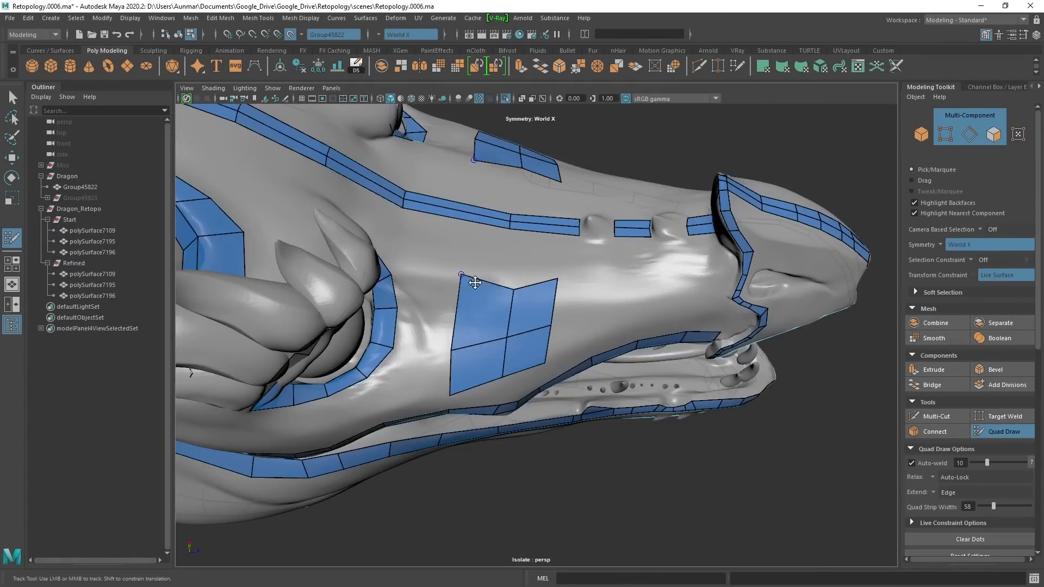
left_click(587, 319, "shift")
left_click_drag(549, 271, 514, 332, "alt")
middle_click_drag(514, 332, 511, 331, "alt")
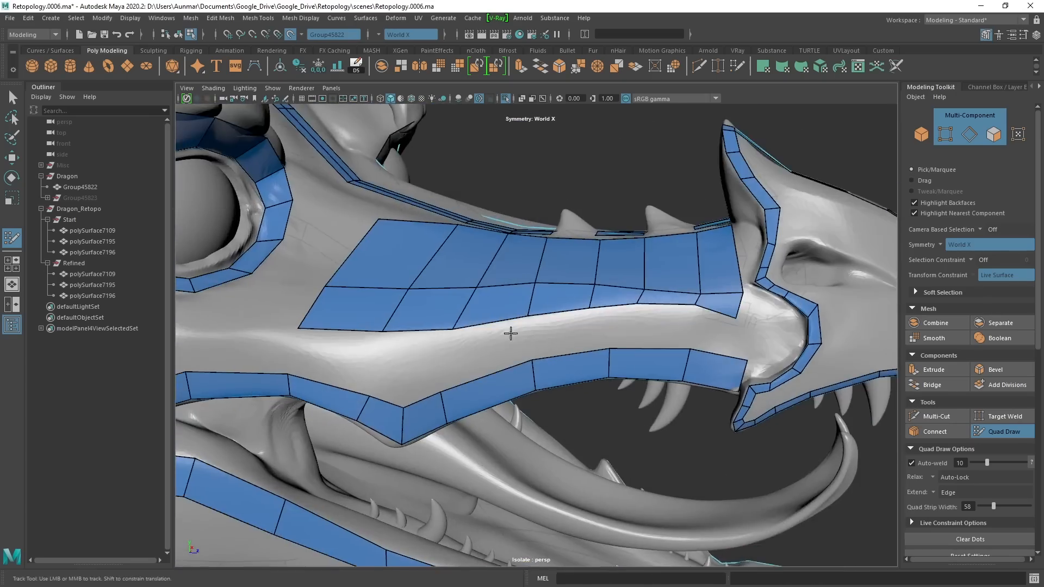
Fill in quads along the inner side of the curved strip behind the nostril and beside the end of the upper lip.
left_click(478, 377)
mouse_move(510, 331)
left_mouse_down("alt")
mouse_move(538, 361)
mouse_move(611, 284)
mouse_move(406, 333)
mouse_move(512, 240)
mouse_move(531, 283)
mouse_move(494, 445)
mouse_move(445, 403)
mouse_move(646, 237)
left_mouse_up("alt")
left_click(400, 340)
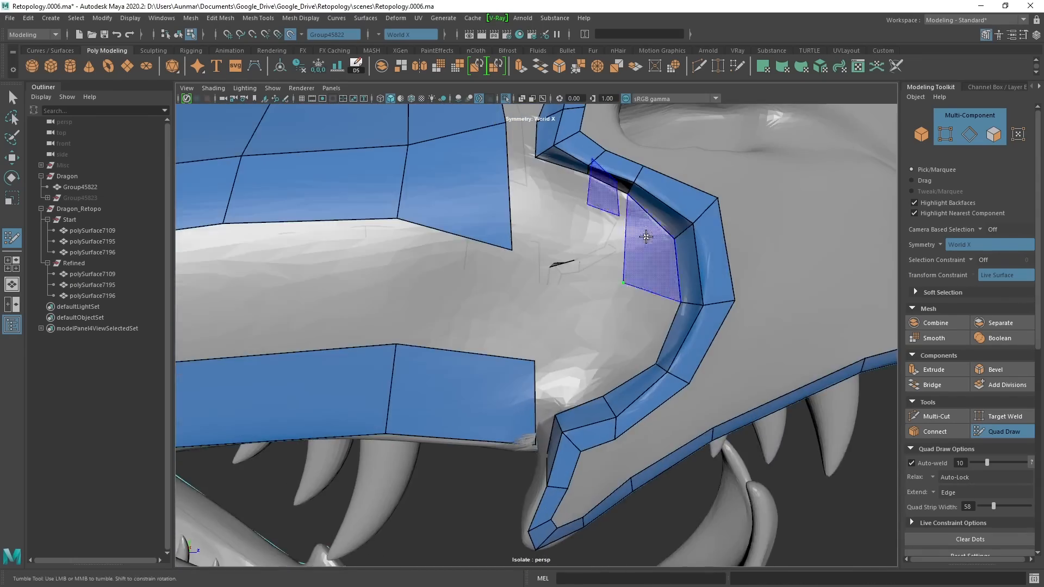
left_click(645, 238, "shift")
left_click(590, 396, "shift")
Fill the open gap between the snout patch and the upper lip strip with connecting rows of quads.
mouse_move(589, 397)
left_mouse_down("alt")
mouse_move(561, 334)
mouse_move(573, 336)
mouse_move(347, 265)
mouse_move(494, 343)
mouse_move(513, 270)
mouse_move(655, 305)
mouse_move(547, 326)
mouse_move(528, 285)
mouse_move(496, 356)
mouse_move(496, 303)
mouse_move(480, 329)
mouse_move(610, 326)
mouse_move(612, 303)
left_mouse_up("alt")
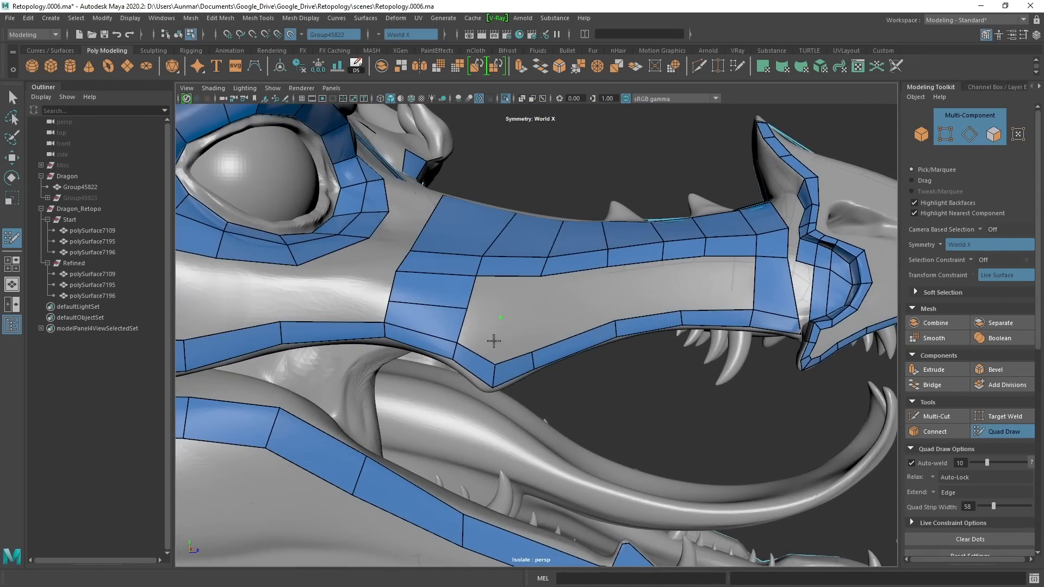
left_click(494, 342, "shift")
left_click(615, 290)
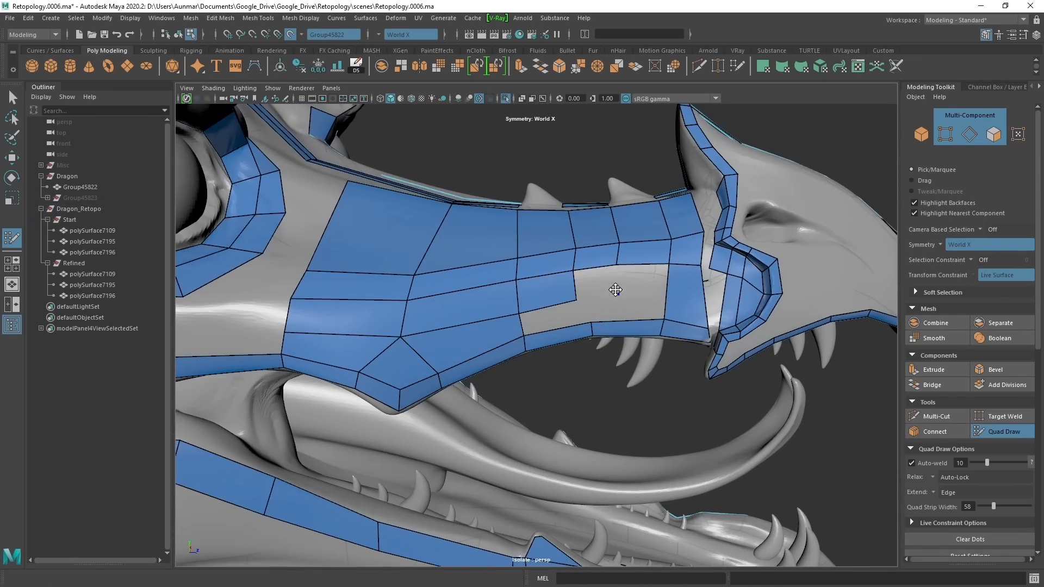
left_click(598, 309, "shift")
left_click(528, 285, "shift")
left_click(497, 303, "shift")
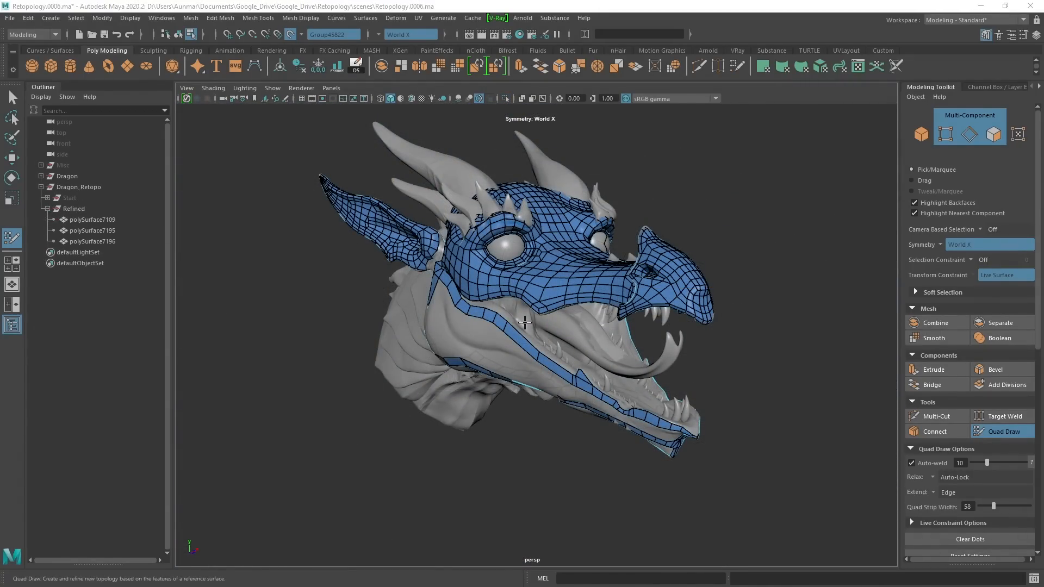
left_click_drag(527, 332, 374, 339, "alt")
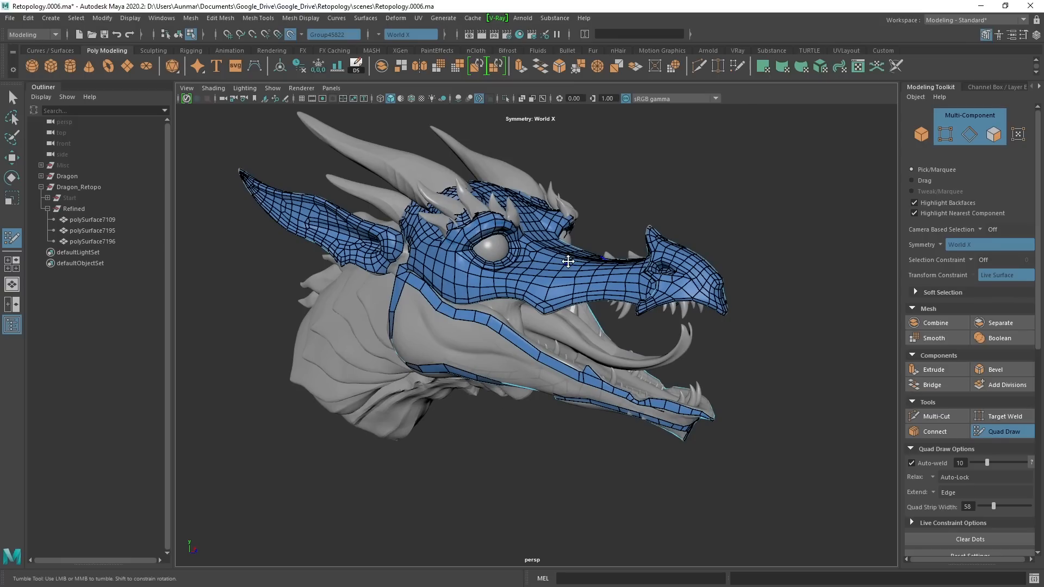
left_click_drag(500, 294, 518, 290, "alt")
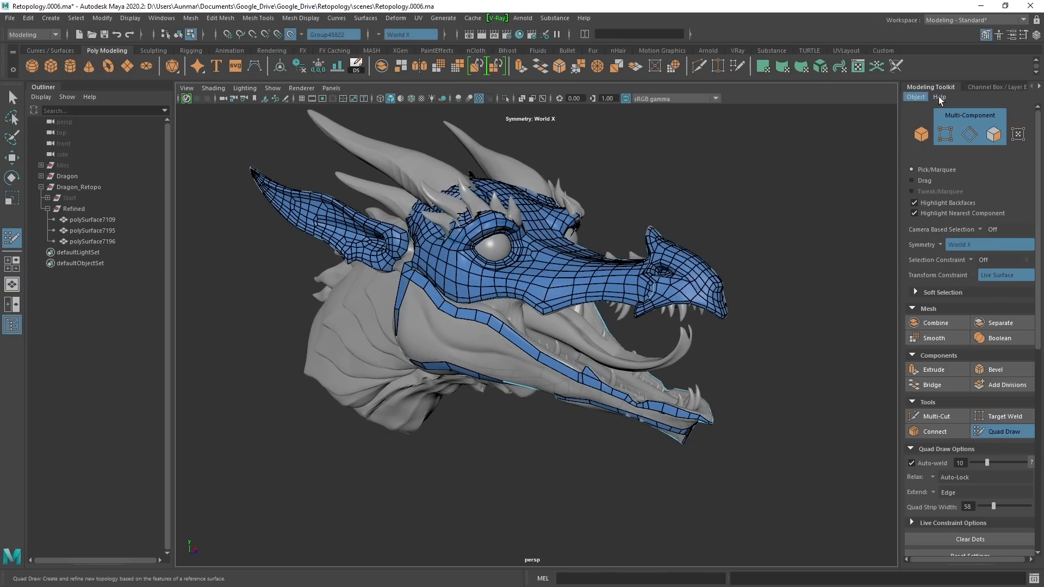
left_click_drag(736, 389, 660, 383, "alt")
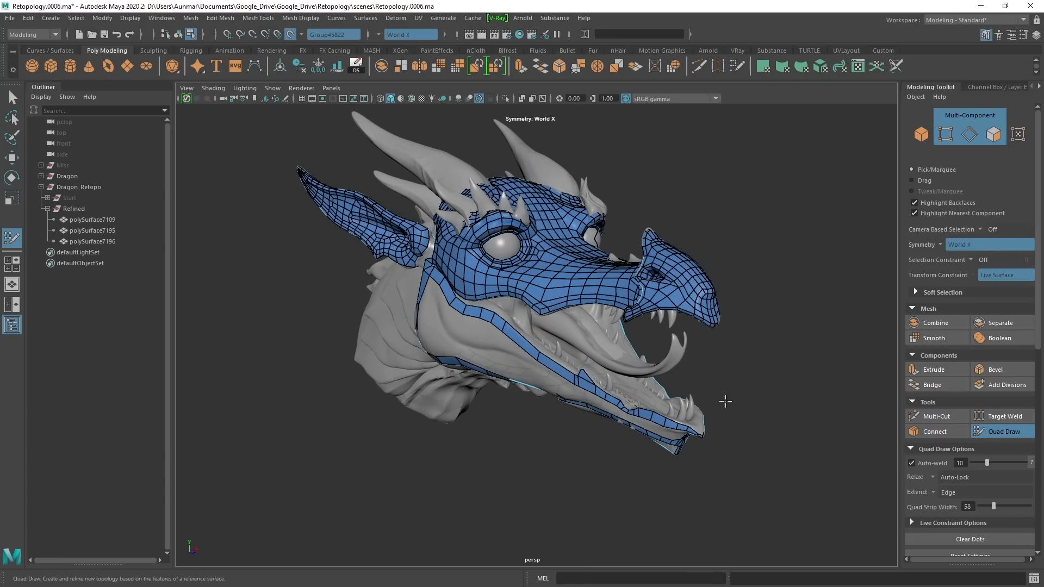
scroll(585, 341, "up", 2)
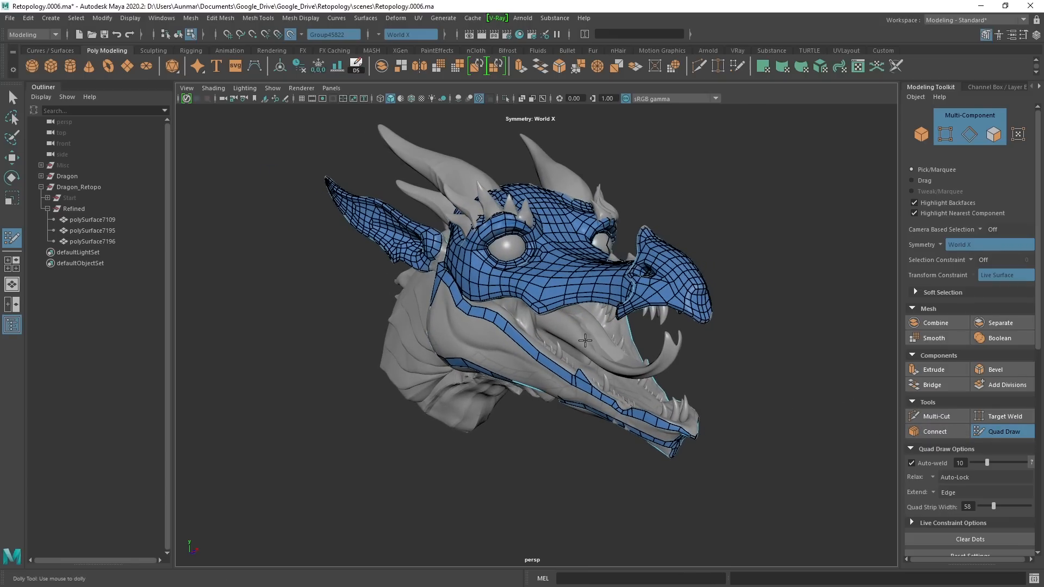
middle_click_drag(585, 340, 585, 343, "alt")
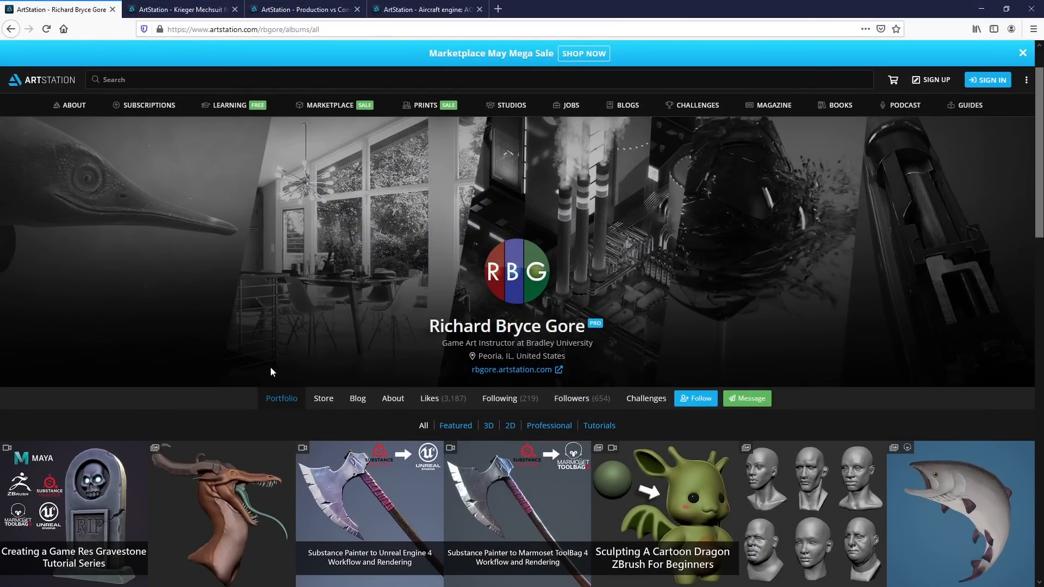
Switch to the browser, look through the Dragon Sculpt Studies project on ArtStation, and view the portfolio's Tutorials category.
scroll(281, 374, "down", 2)
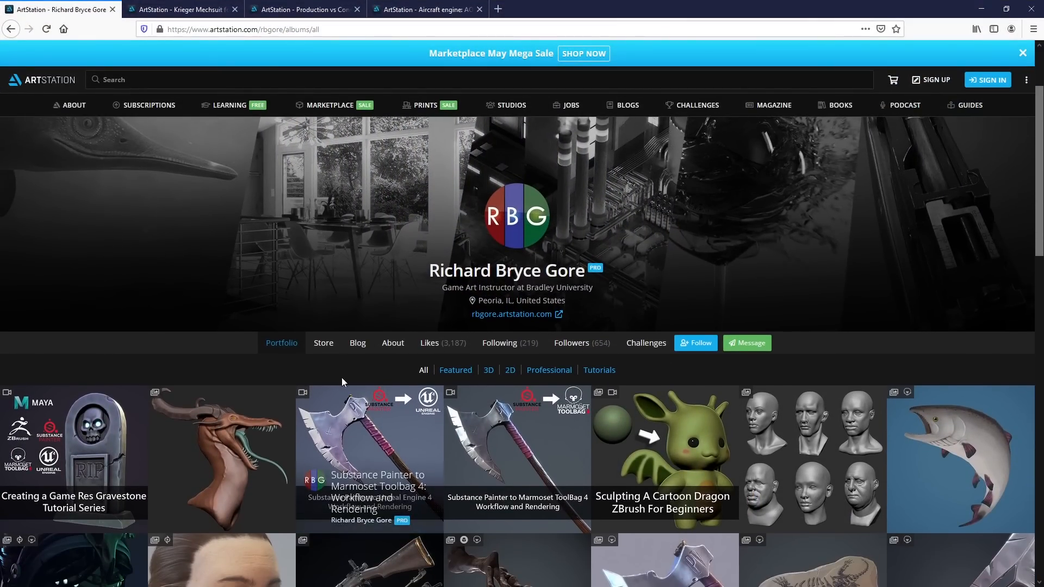
left_click(199, 460)
scroll(418, 280, "down", 20)
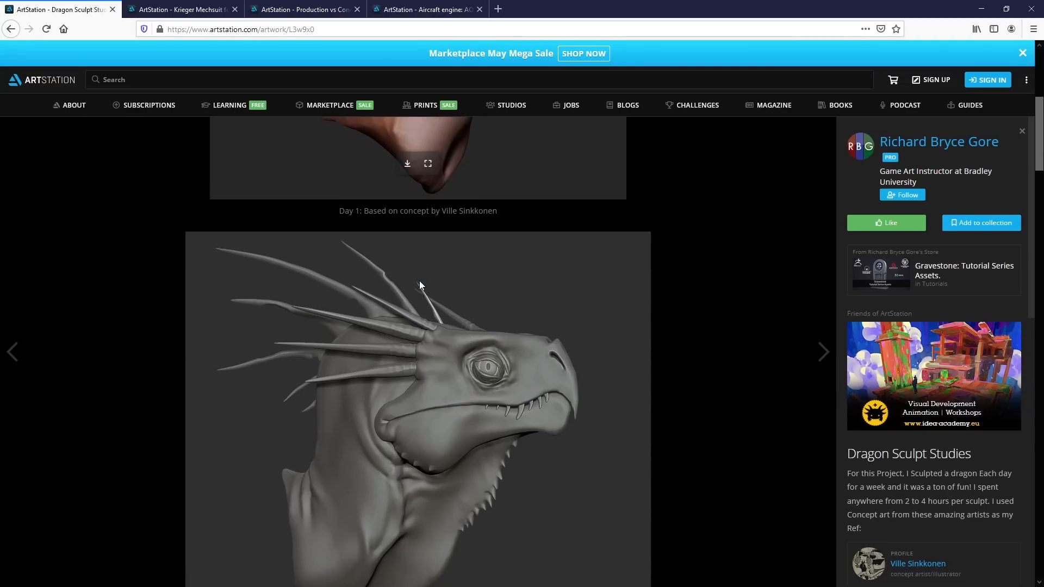
scroll(419, 281, "down", 12)
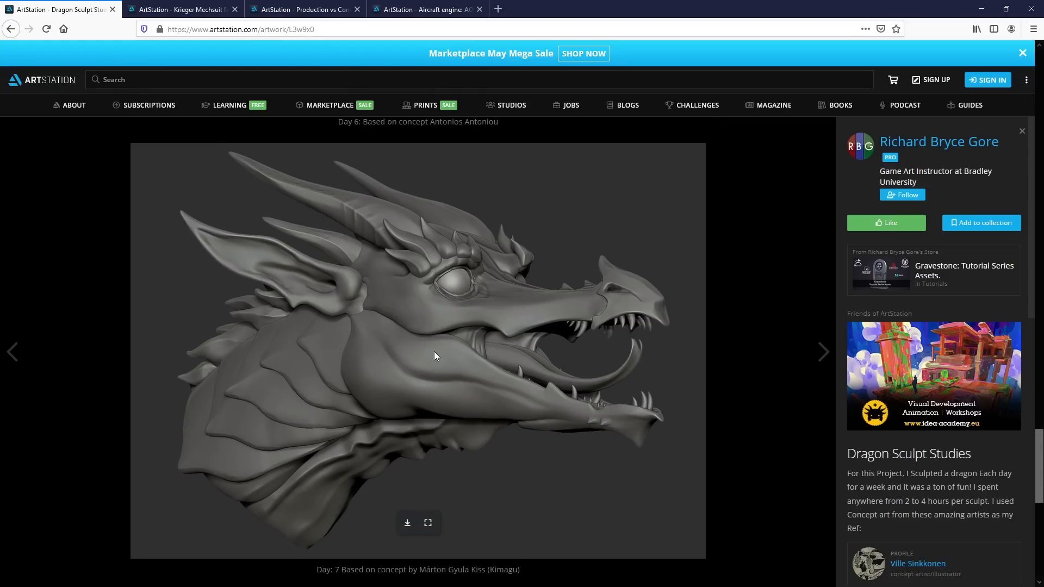
key("alt+Left")
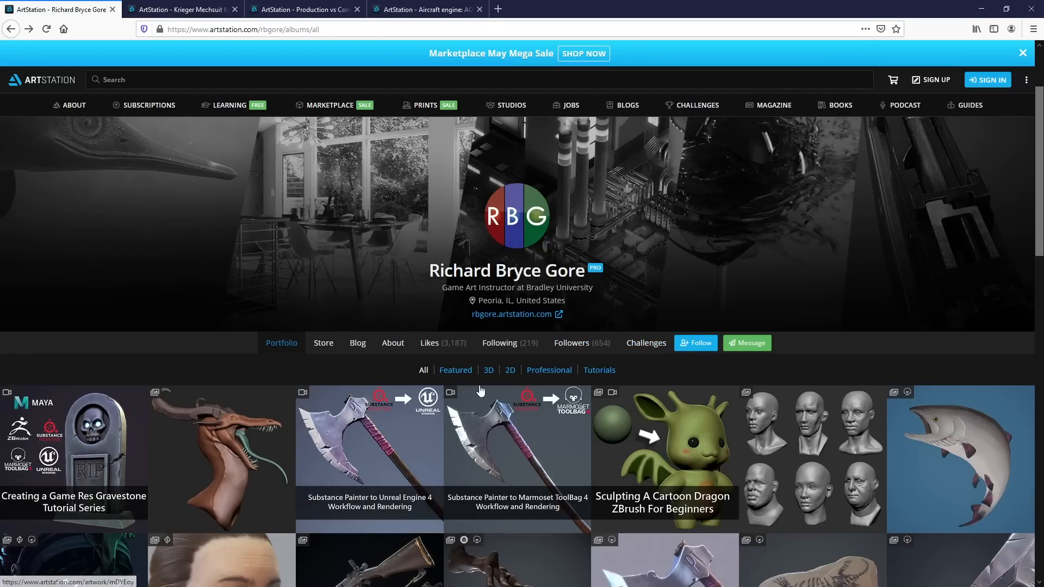
left_click(598, 369)
scroll(544, 391, "down", 4)
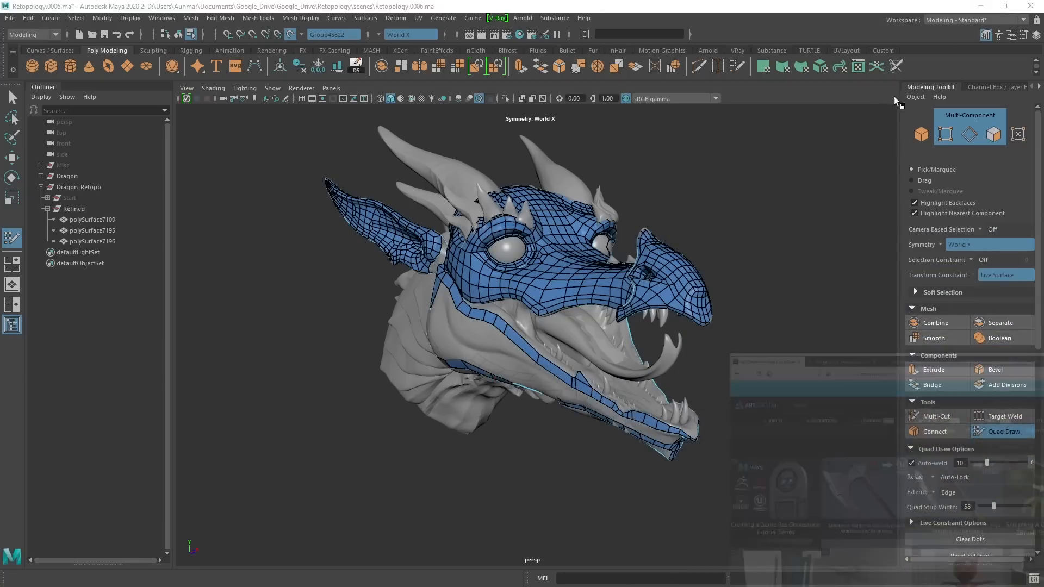
Switch back to Maya, leave Quad Draw for object selection, and clear the selection of the retopology mesh.
left_click_drag(600, 325, 609, 275, "alt")
scroll(608, 275, "up", 3)
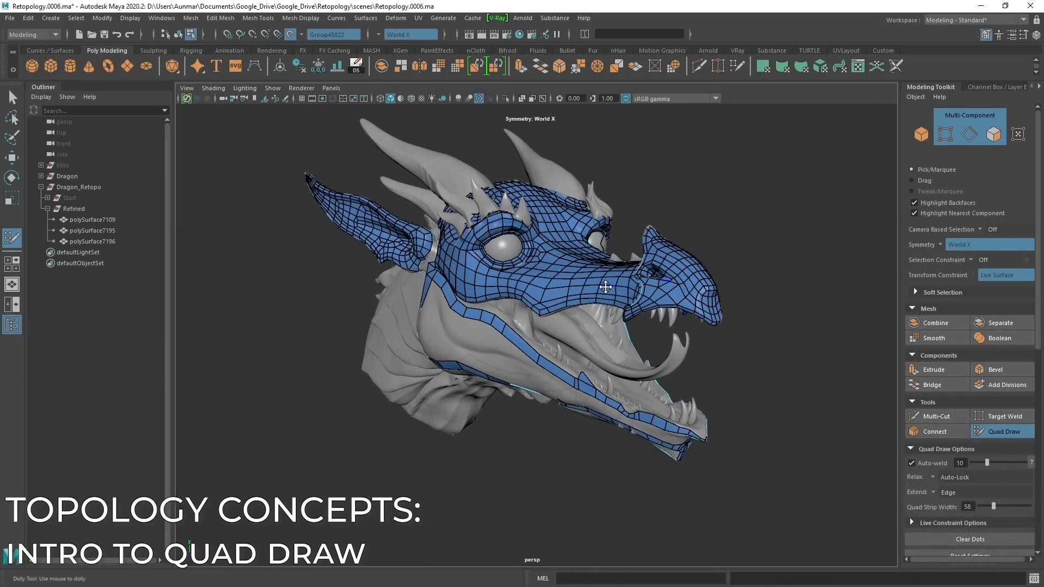
right_click_drag(567, 247, 681, 204)
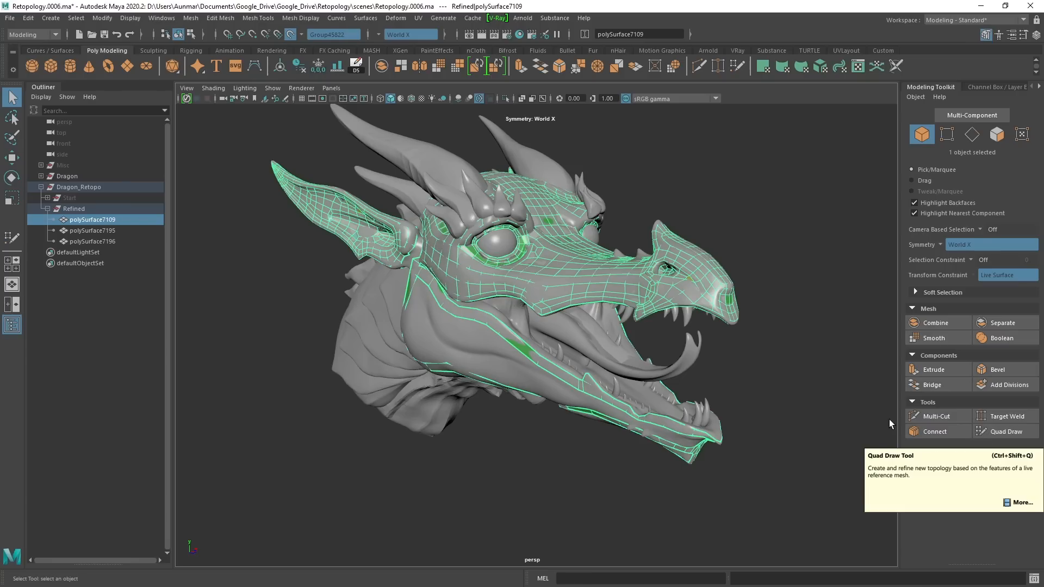
scroll(723, 343, "up", 3)
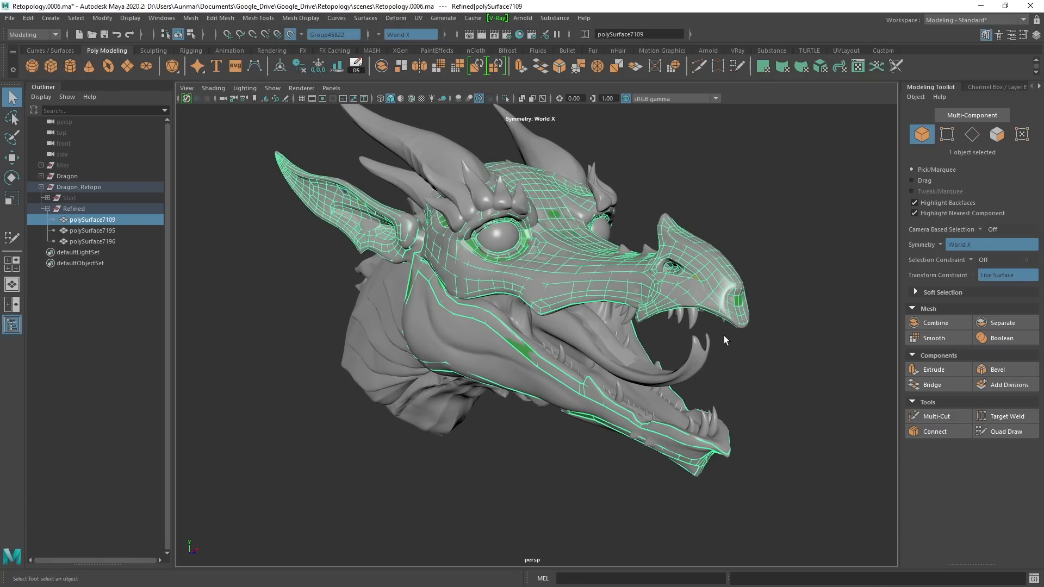
scroll(727, 333, "up", 2)
scroll(730, 333, "up", 2)
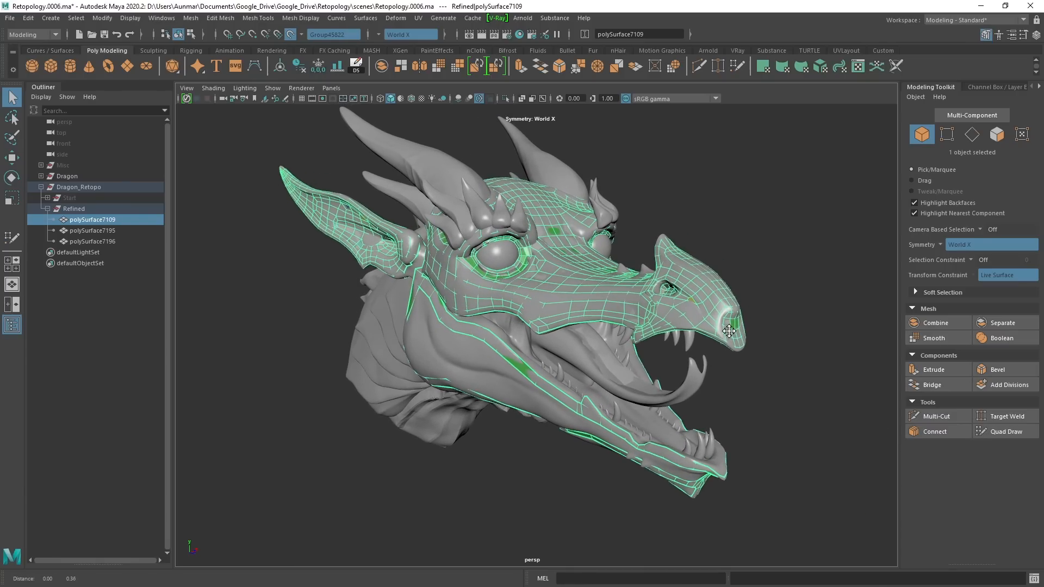
scroll(744, 280, "up", 1)
left_click(468, 348)
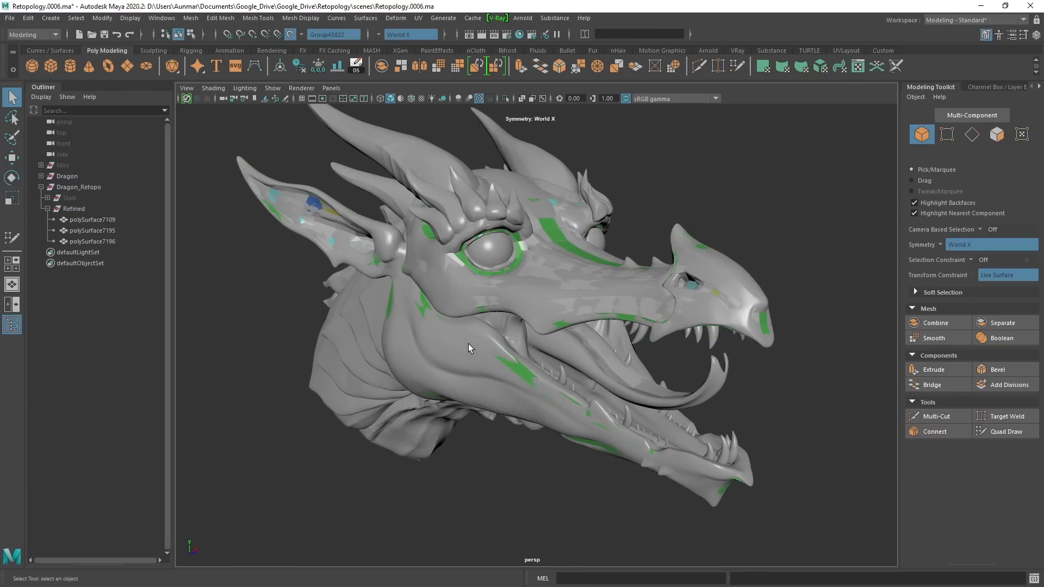
Disable the live surface and isolate the high-resolution dragon sculpt Group45822 in the viewport.
left_click(283, 35)
left_click(508, 352)
left_click(503, 370)
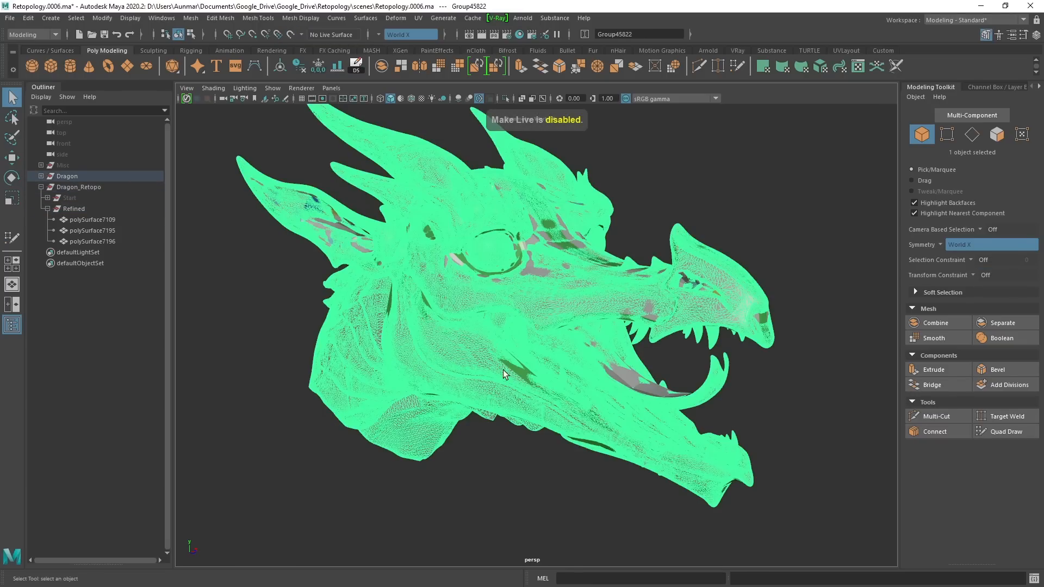
key("ctrl+1")
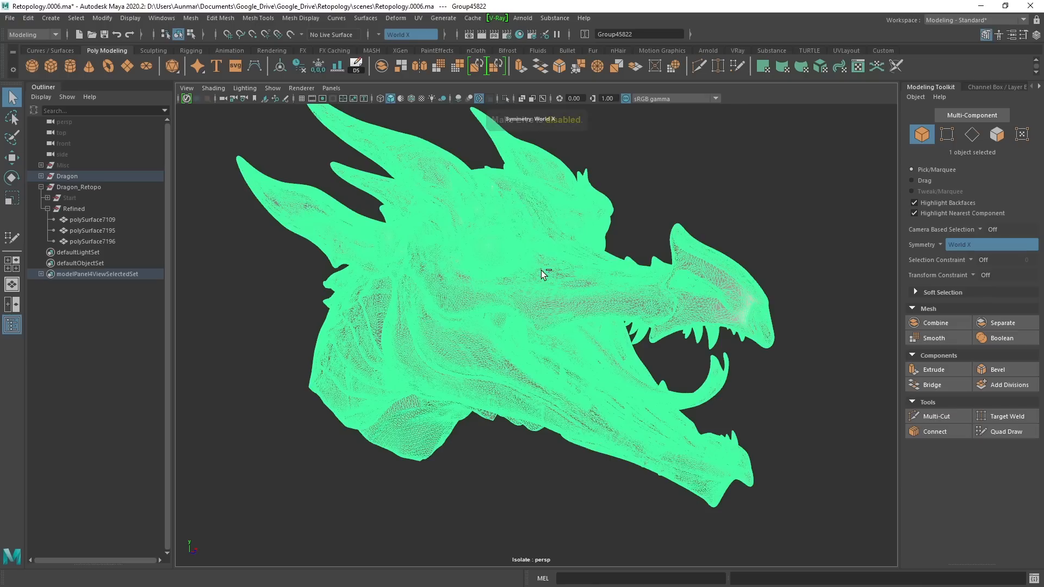
left_click_drag(540, 270, 601, 242, "alt")
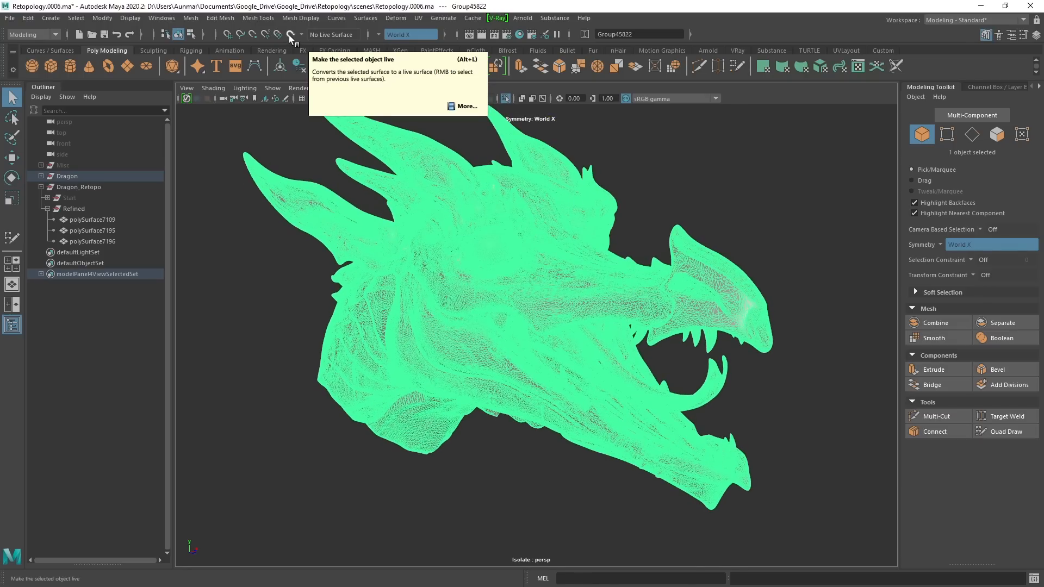
Reselect the dragon sculpt Group45822 and make it the live surface.
left_click(488, 145)
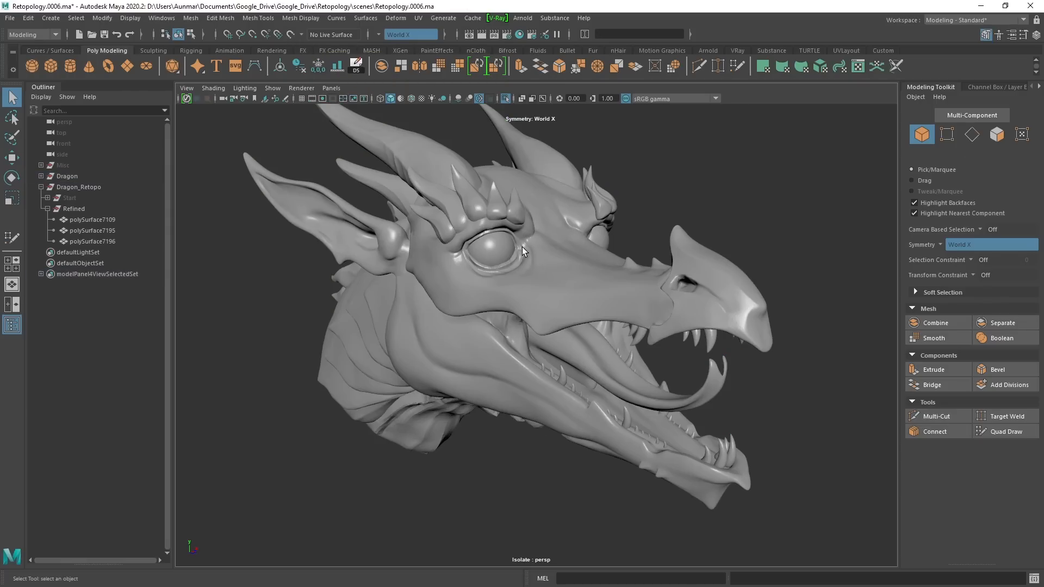
left_click(521, 246)
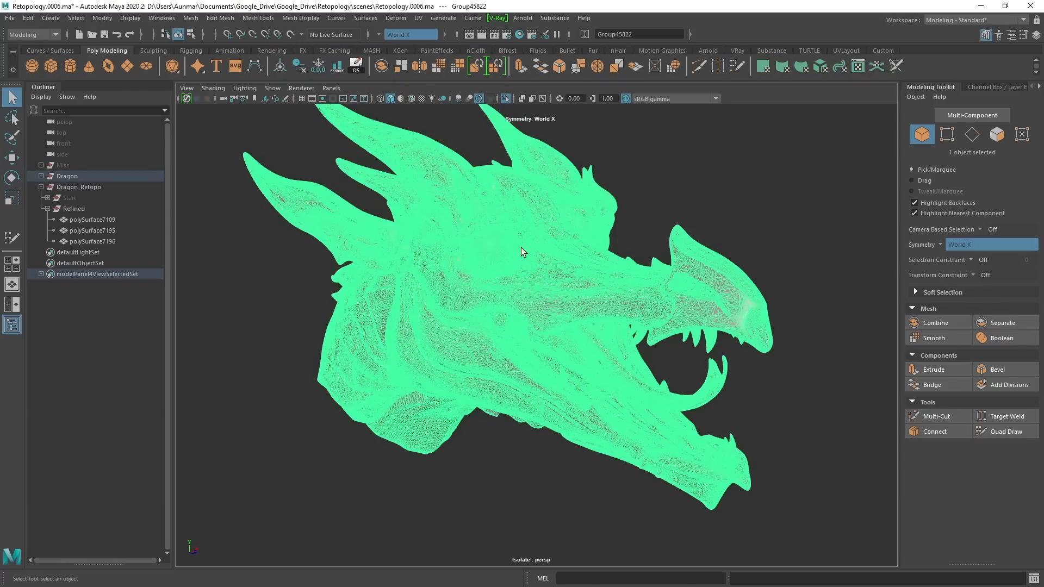
left_click(290, 34)
left_click_drag(584, 265, 538, 305, "alt")
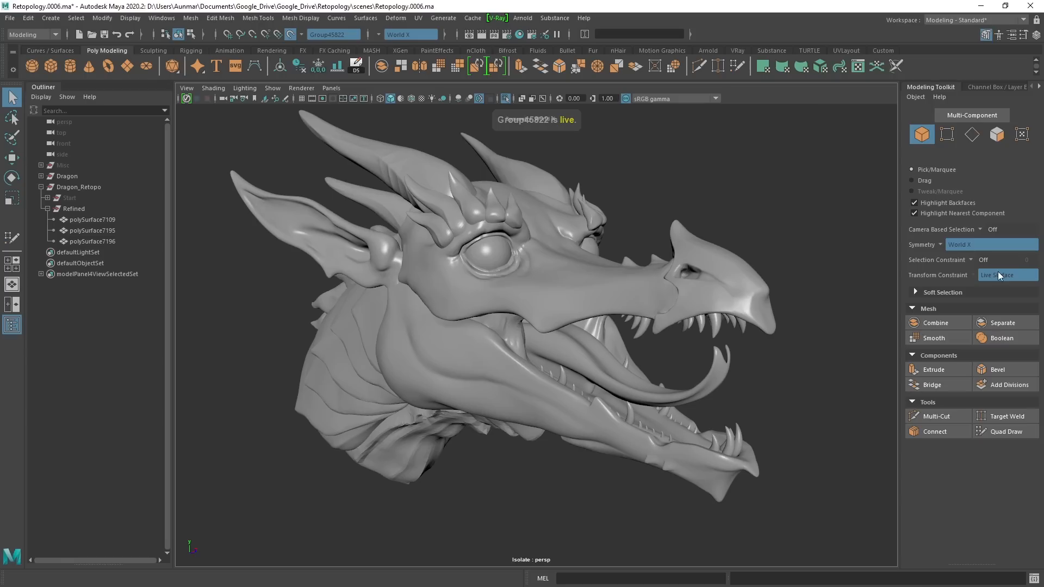
left_click_drag(437, 142, 435, 154, "alt")
right_click_drag(435, 155, 432, 113, "alt")
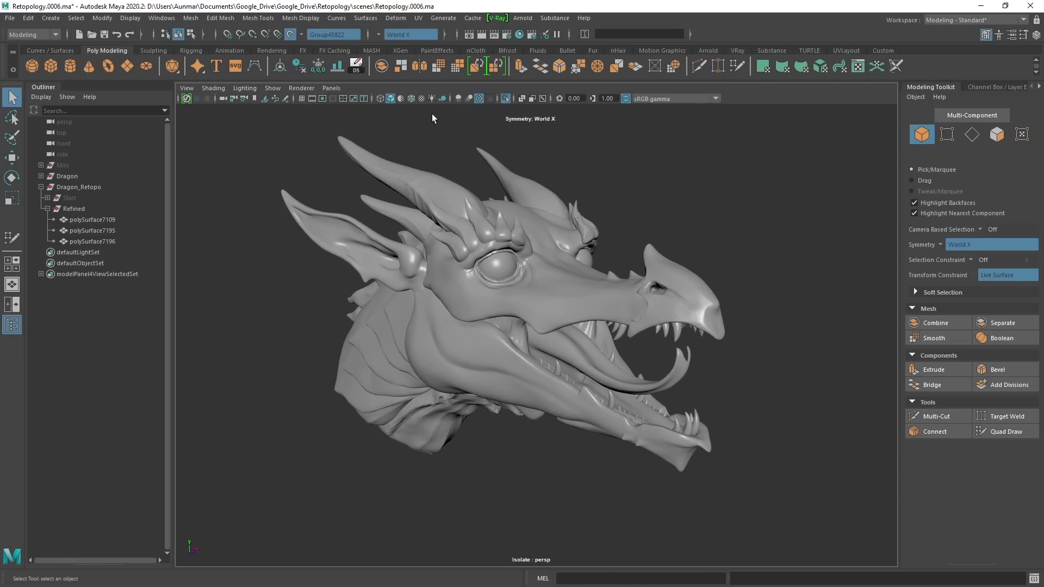
Display the wireframe over the shaded dragon sculpt to examine its polygon density.
left_click(410, 99)
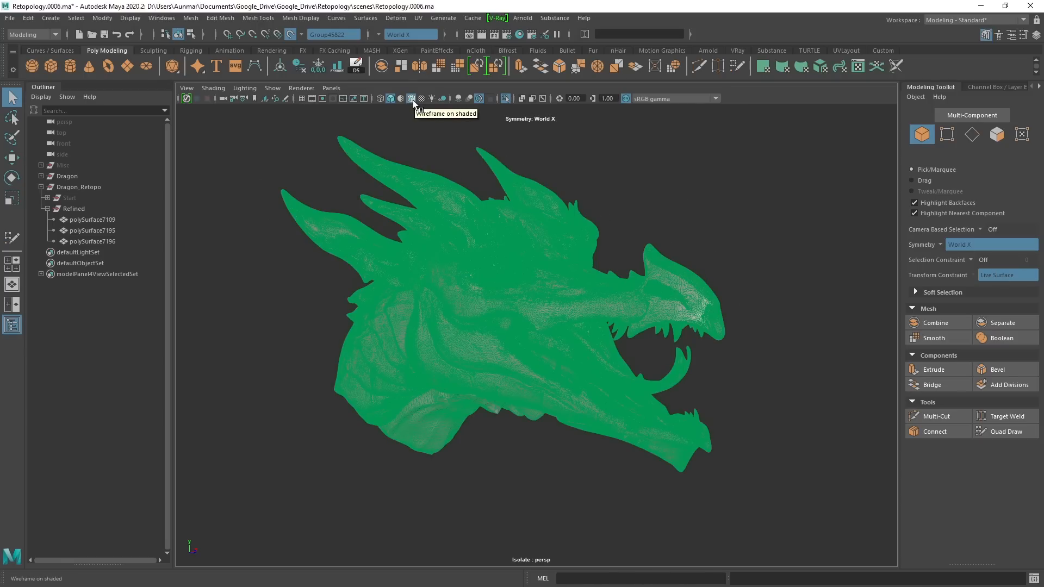
left_click_drag(641, 295, 672, 288, "alt")
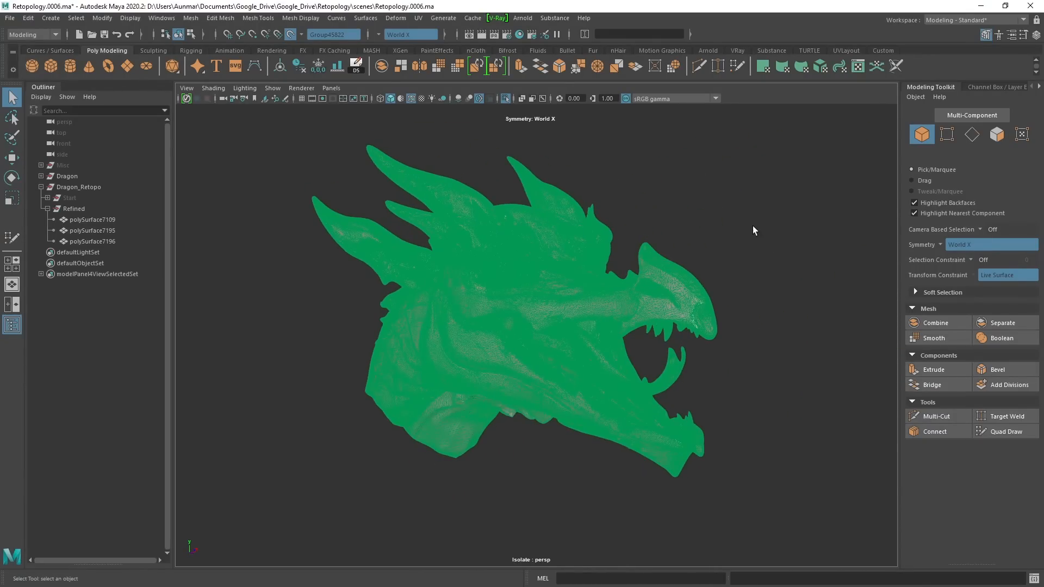
left_click_drag(522, 256, 585, 269, "alt")
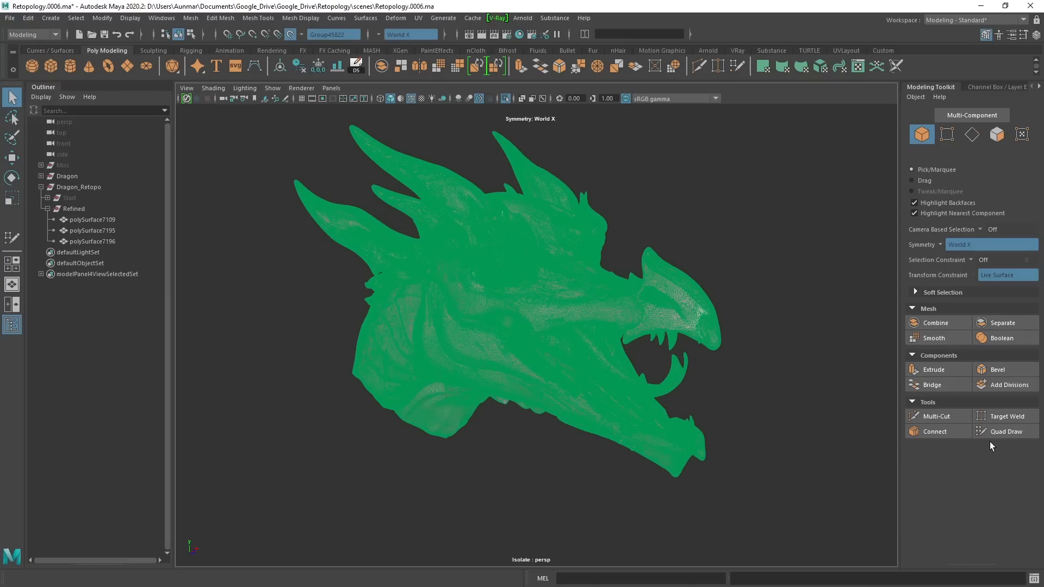
Activate the Quad Draw tool and turn off the wireframe-on-shaded display of the dragon sculpt.
left_click(1004, 431)
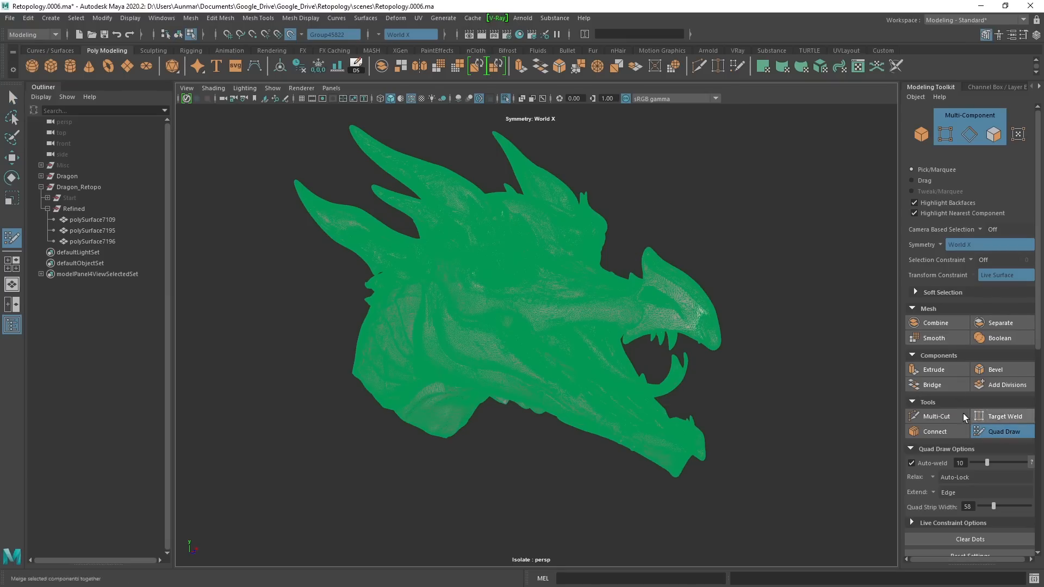
scroll(558, 250, "up", 3)
scroll(558, 250, "up", 1)
middle_click_drag(558, 249, 575, 319, "alt")
left_click_drag(575, 319, 562, 298, "alt")
scroll(582, 256, "down", 2)
left_click_drag(582, 256, 562, 224, "alt")
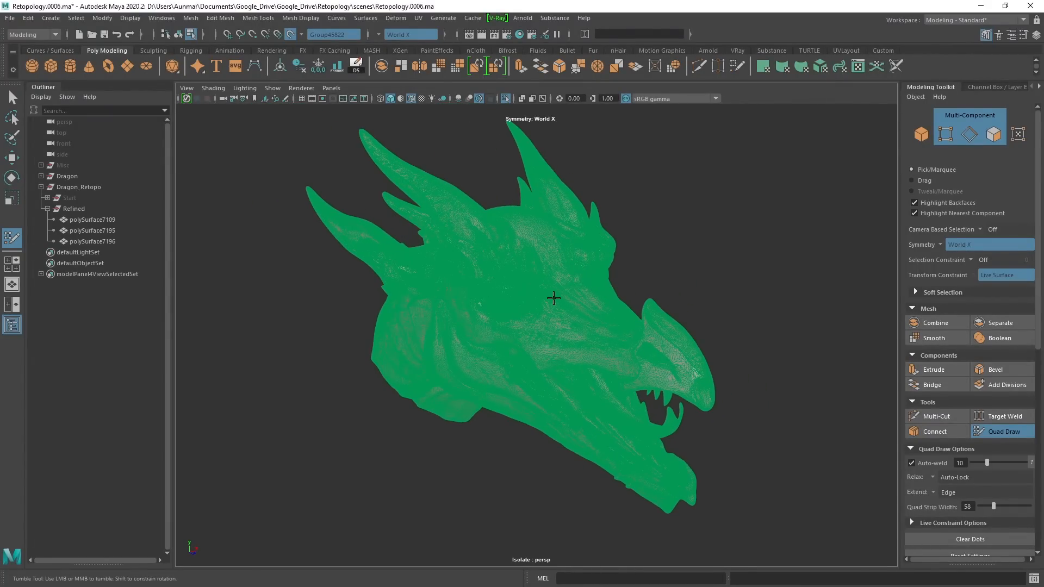
left_click(410, 100)
left_click_drag(619, 334, 572, 346, "alt")
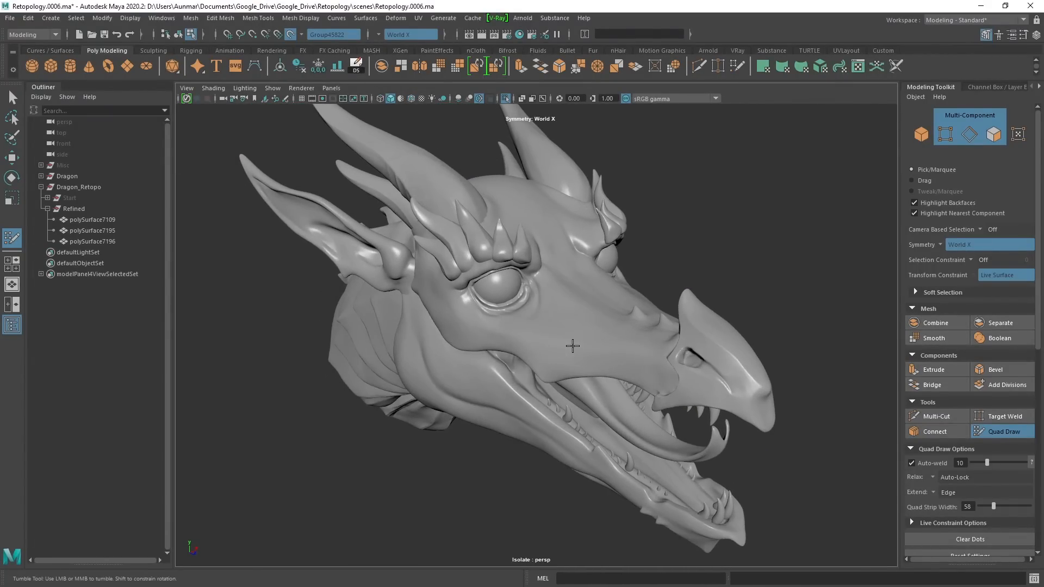
middle_click_drag(614, 330, 592, 315, "alt")
right_click_drag(592, 315, 599, 321, "alt")
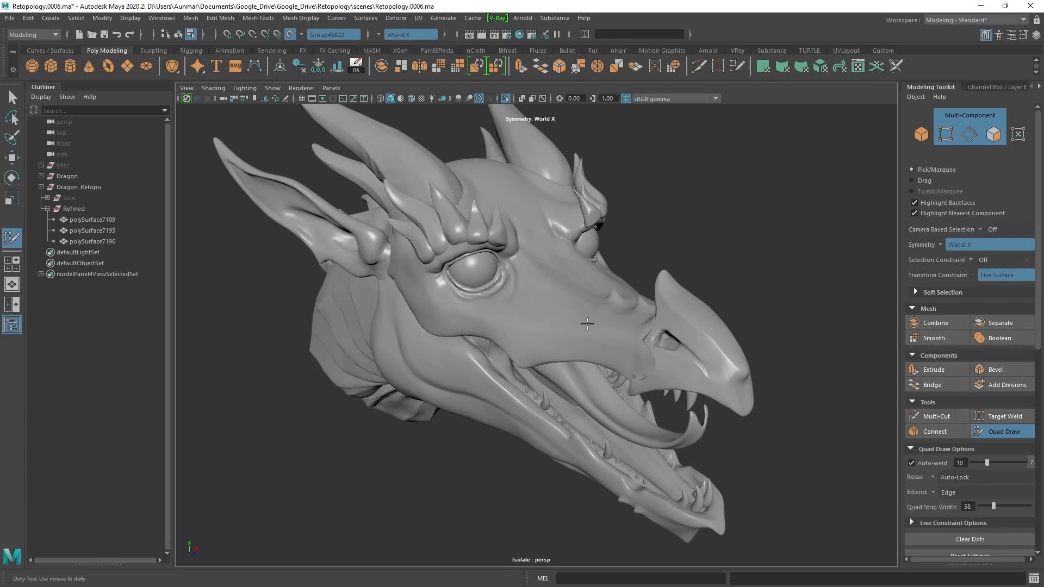
left_click(986, 36)
left_click(986, 36)
Drop four Quad Draw dots on the snout bridge between the eyes with World X symmetry active.
left_click_drag(599, 317, 562, 302, "alt")
right_click_drag(562, 302, 564, 363, "alt")
left_click_drag(510, 342, 530, 342, "alt")
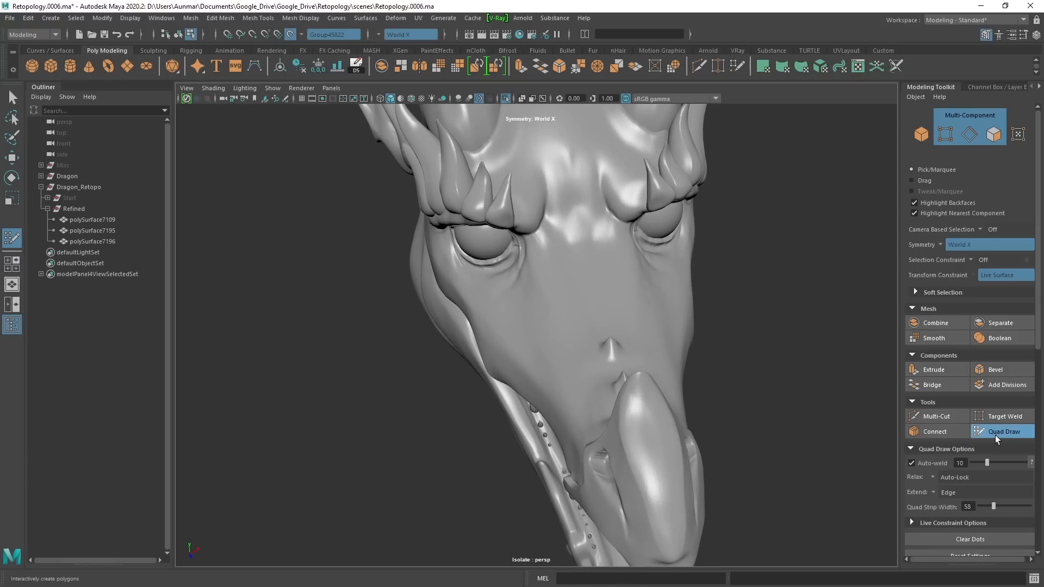
mouse_move(538, 297)
left_mouse_down("alt")
mouse_move(559, 333)
mouse_move(567, 244)
left_mouse_up("alt")
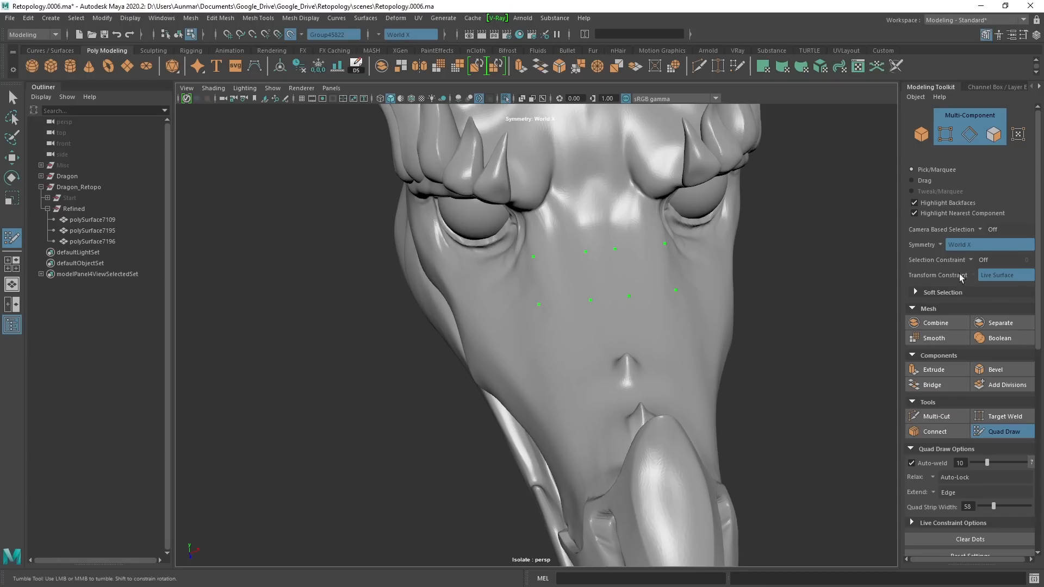
left_click_drag(712, 279, 701, 281, "alt")
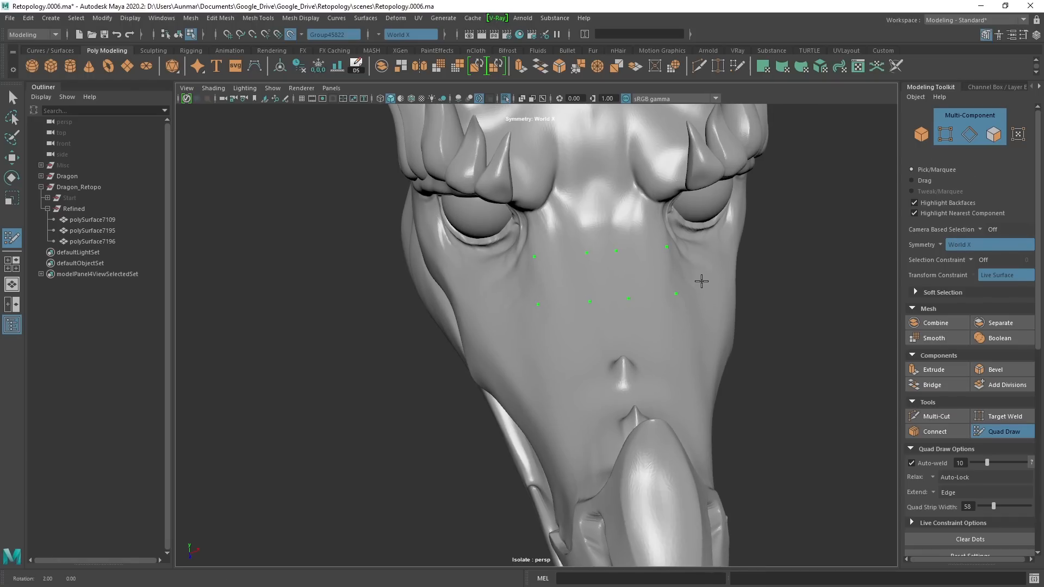
Turn off the World X symmetry for Quad Draw.
left_click(941, 246)
left_click(960, 252)
left_click_drag(625, 295, 679, 269, "alt")
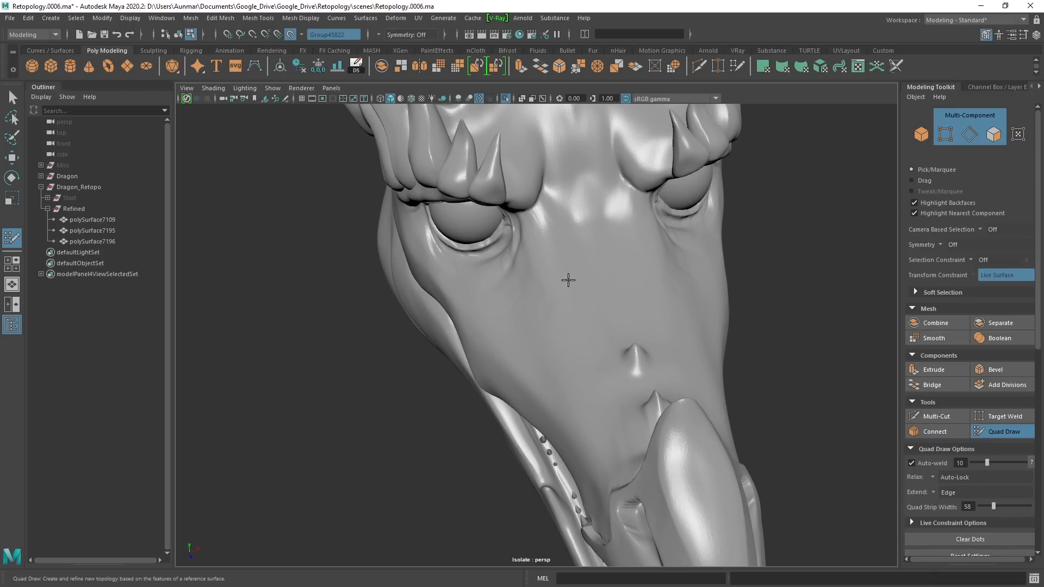
Drop four dots on one side of the snout bridge near the eye and fill them with a quad face.
left_click_drag(545, 255, 544, 255, "alt")
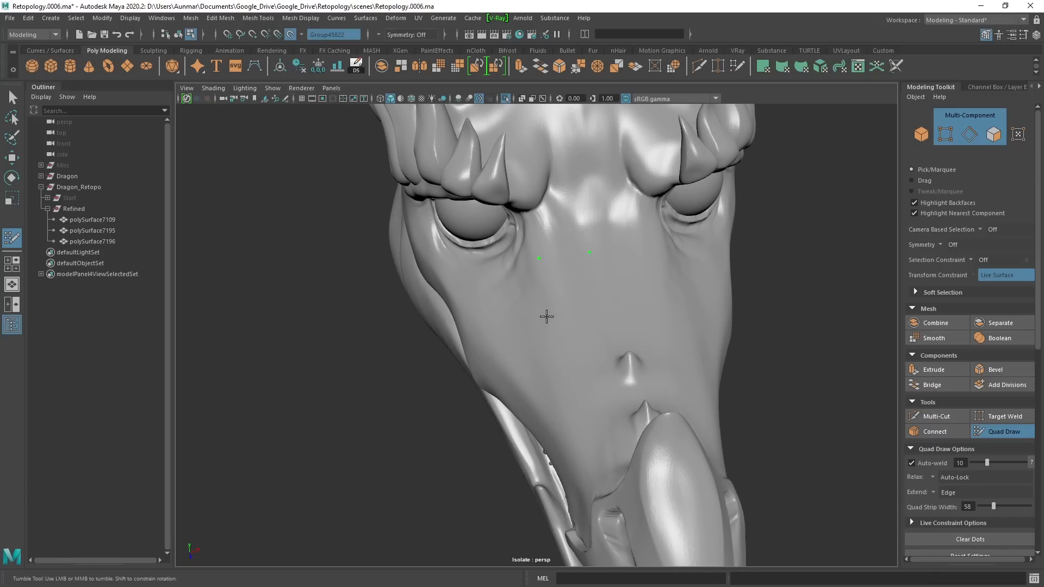
left_click_drag(538, 340, 584, 226, "alt")
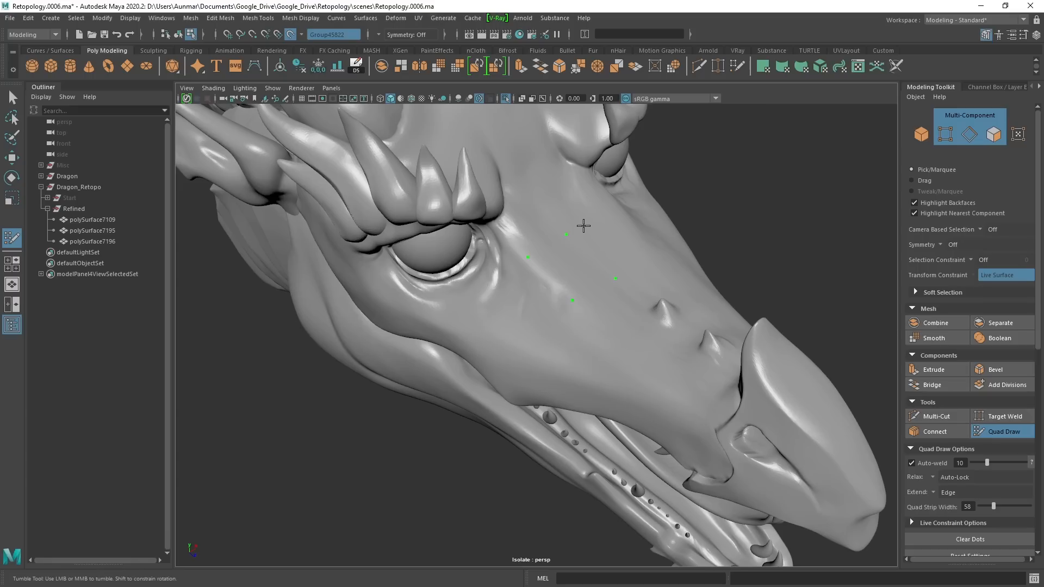
left_click_drag(569, 279, 618, 268, "alt")
left_click(564, 298, "shift")
left_click_drag(598, 405, 580, 330, "alt")
scroll(580, 329, "up", 3)
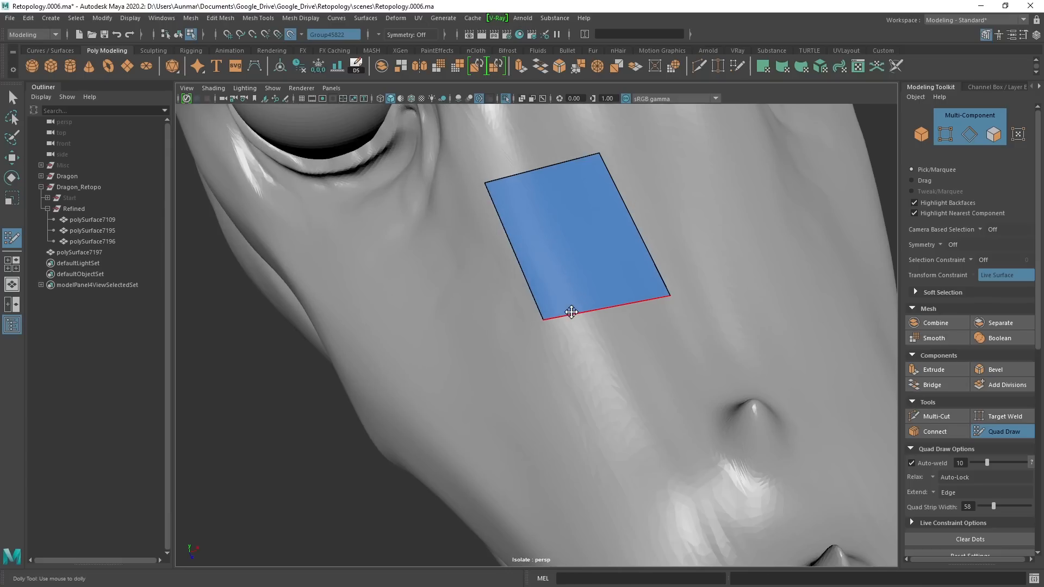
key("ctrl+z")
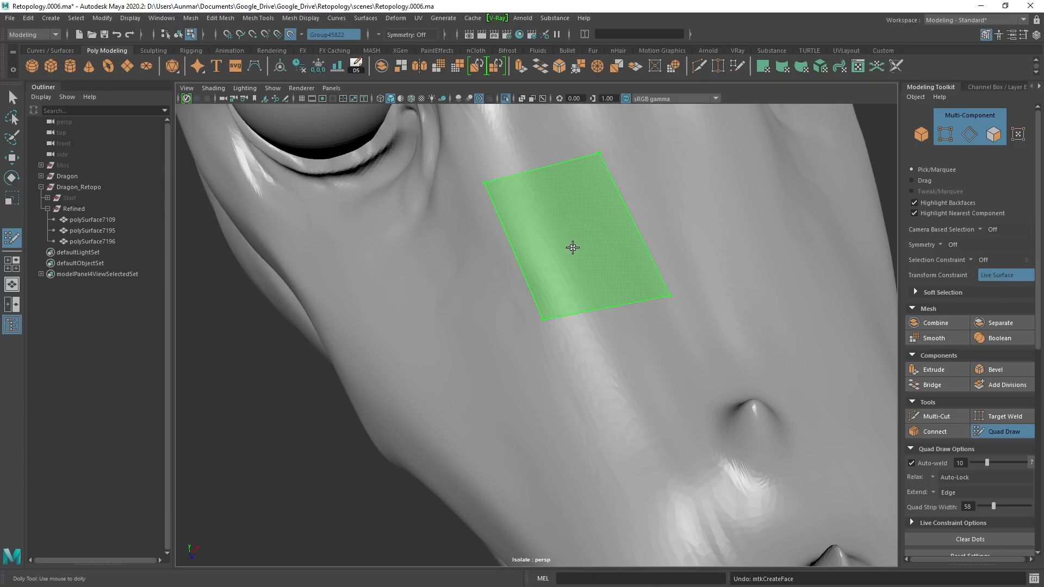
left_click(572, 247, "shift")
scroll(578, 239, "down", 3)
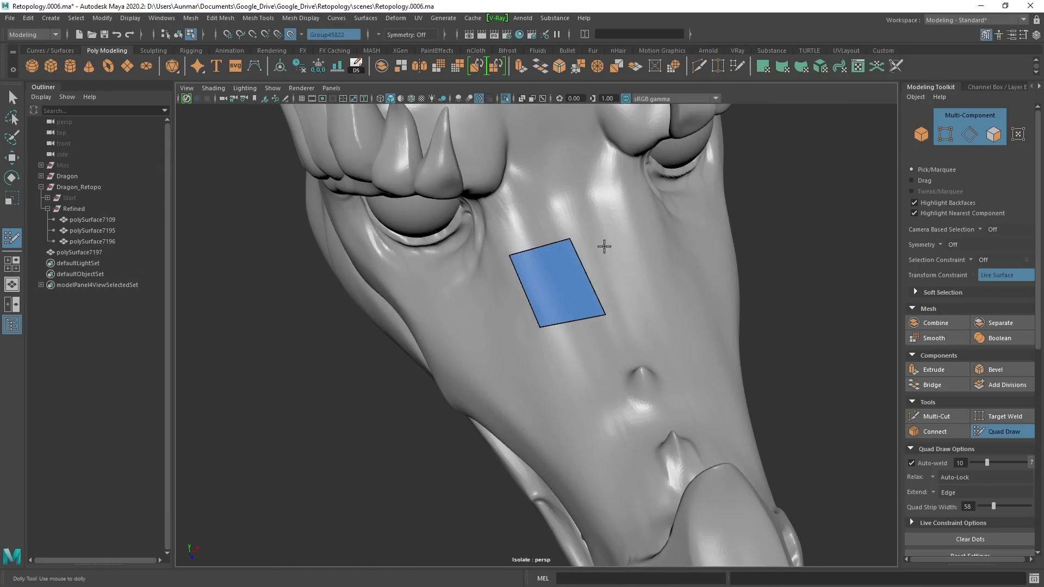
Add dots ahead of the first quad toward the nose horn and fill in two more connected quads.
left_click_drag(603, 242, 582, 333, "alt")
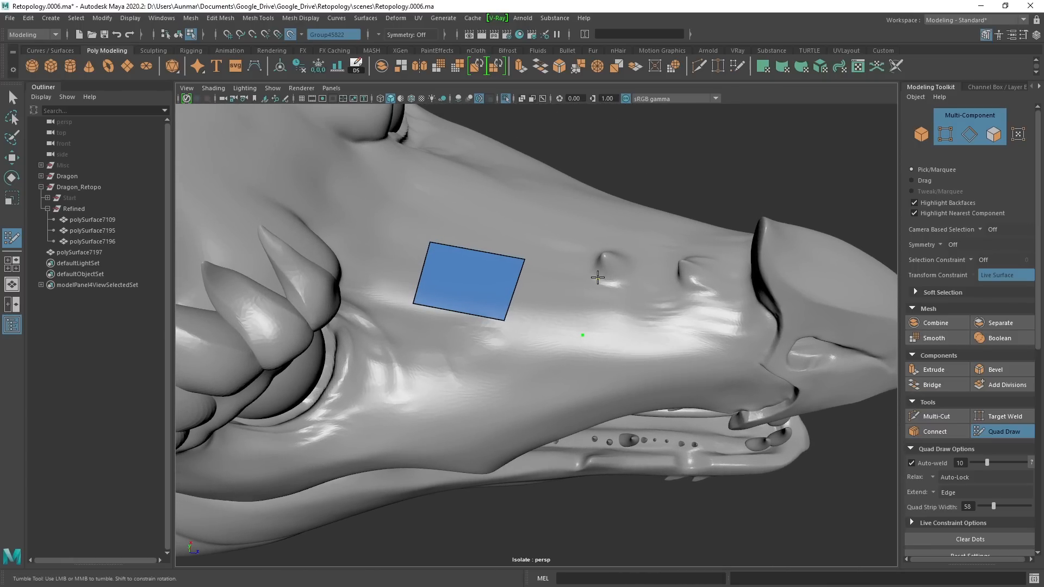
left_click(580, 310, "shift")
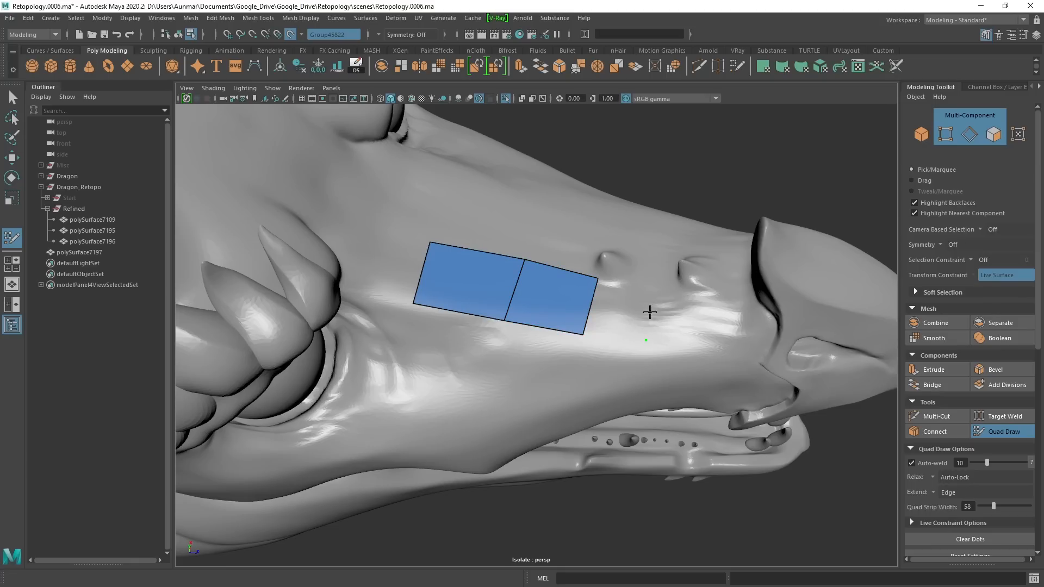
left_click(612, 305, "shift")
Move both end vertices of the edge between the first and second quads slightly toward the eyes.
left_click_drag(734, 328, 529, 280, "alt")
middle_click_drag(528, 281, 566, 310, "alt")
left_click(567, 311, "ctrl")
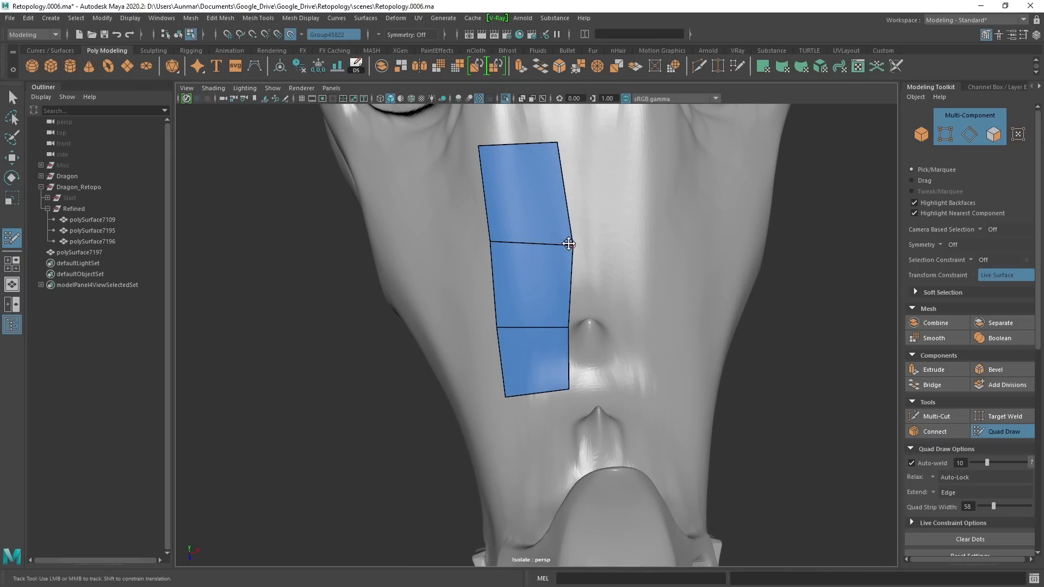
left_click_drag(566, 242, 563, 225)
left_click_drag(488, 243, 487, 227)
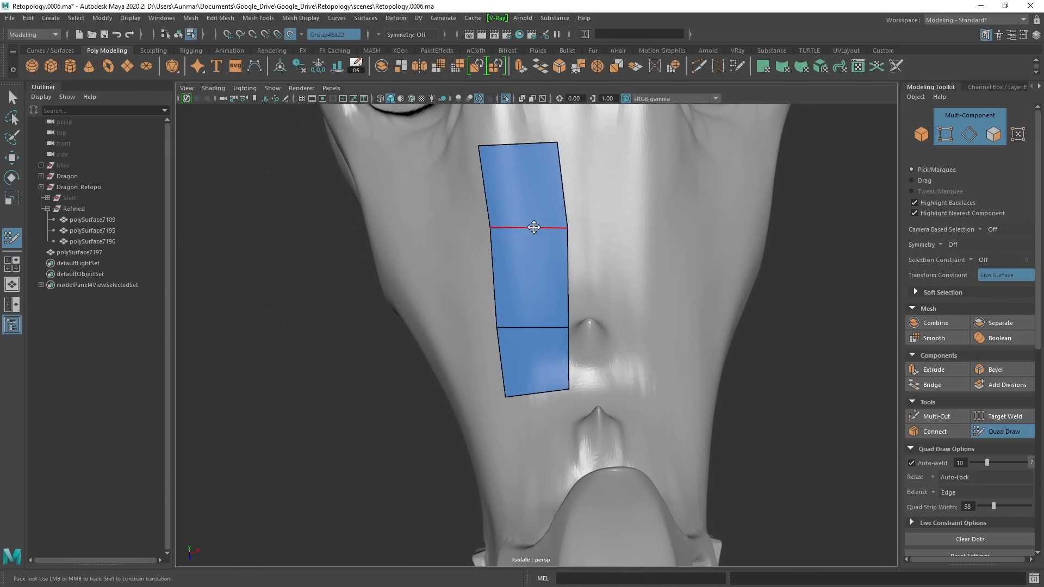
left_click_drag(550, 244, 486, 252, "alt")
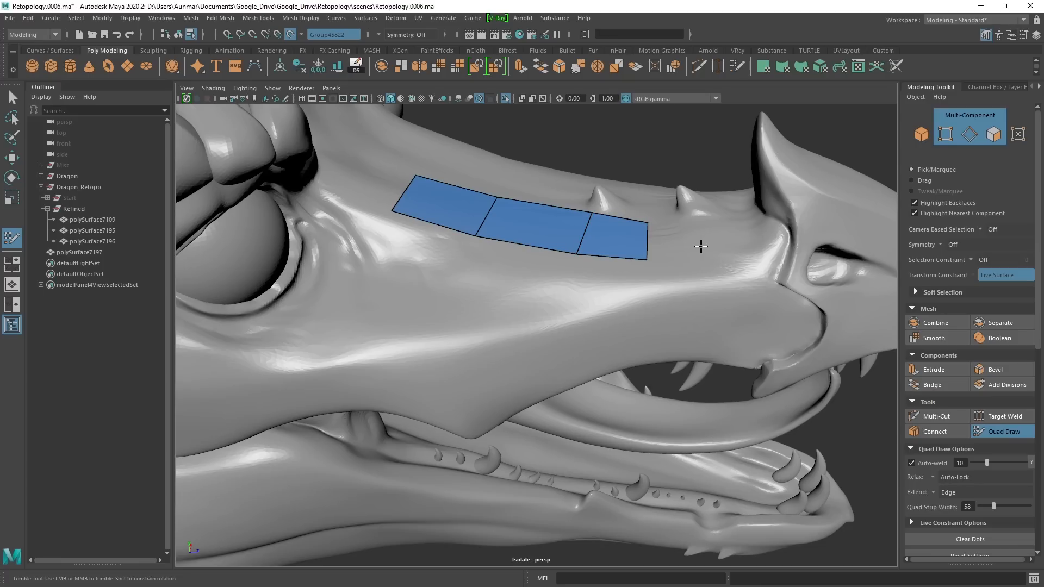
Examine the Quad Draw options for auto-weld, relax, extend and quad strip width.
scroll(1040, 335, "down", 1)
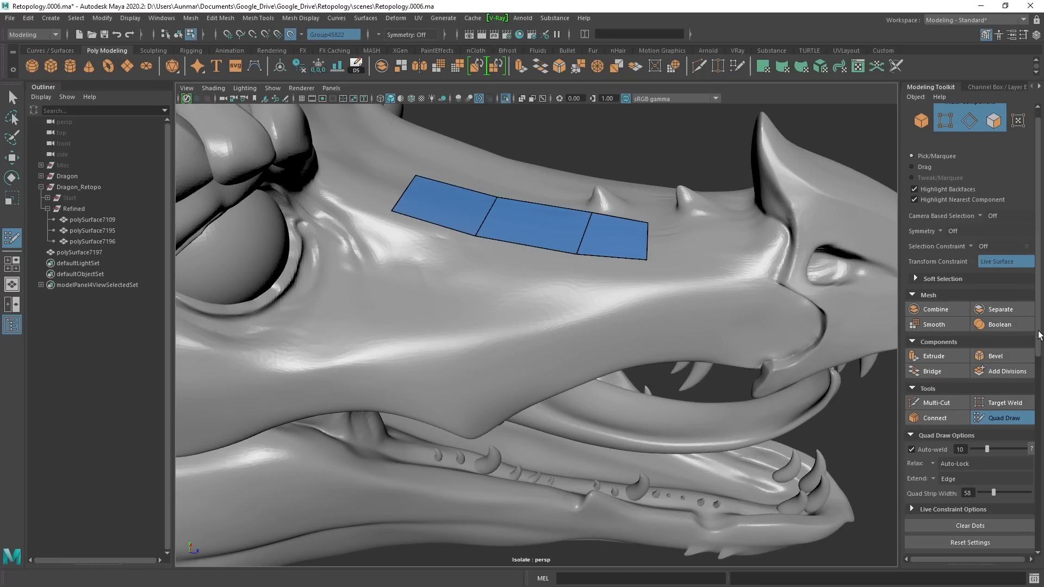
scroll(1040, 335, "down", 4)
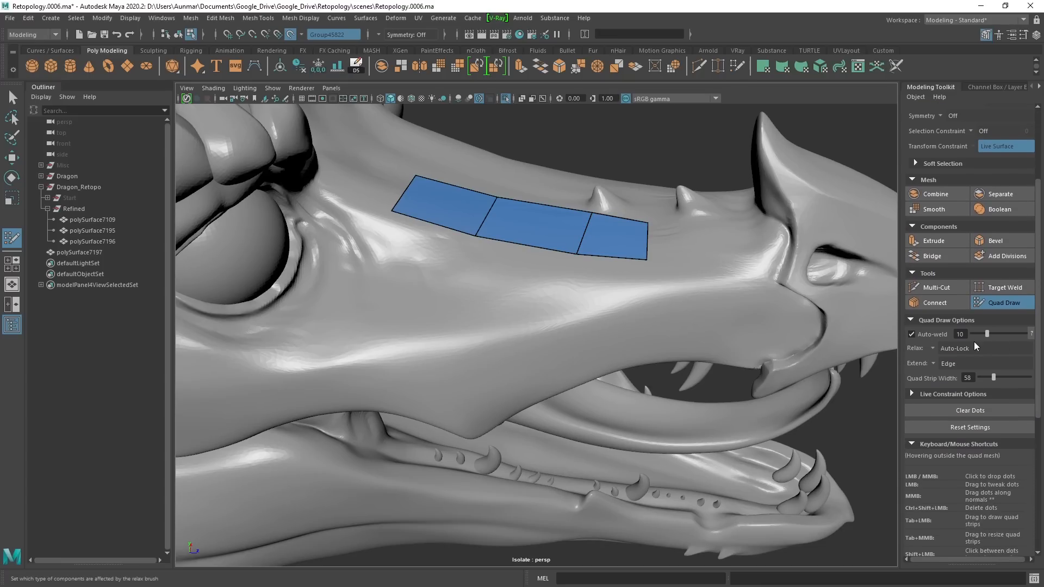
left_click_drag(699, 263, 698, 302, "alt")
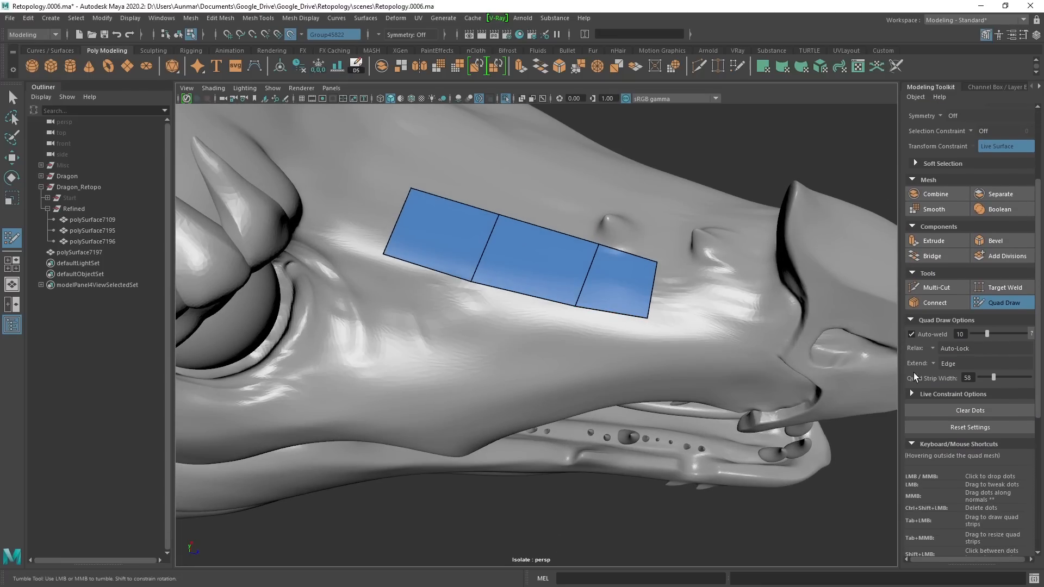
left_click_drag(893, 337, 586, 317, "alt")
middle_click_drag(657, 342, 543, 330, "alt")
right_click_drag(544, 330, 611, 319, "alt")
key("ctrl+z")
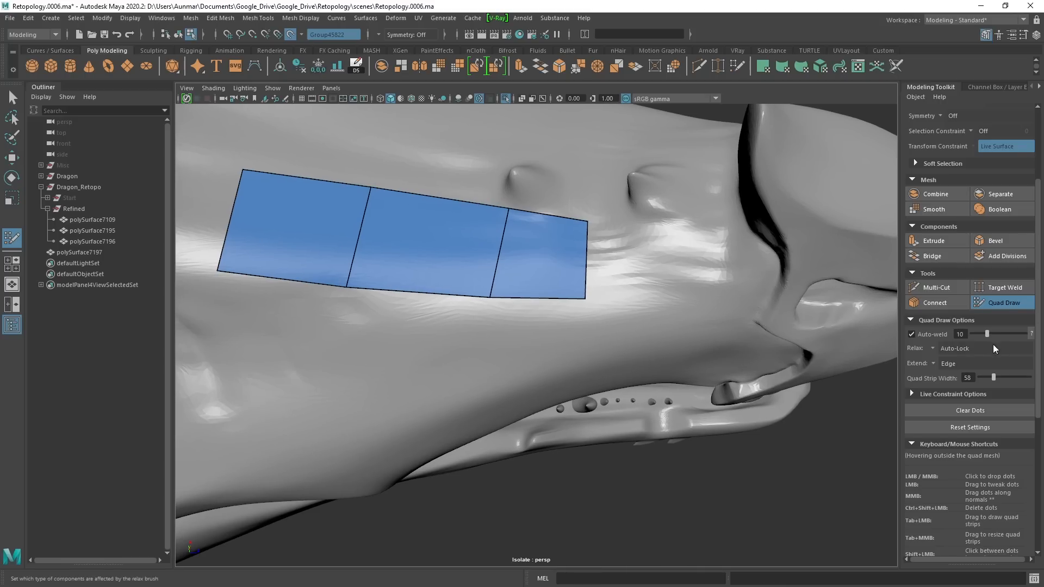
left_click_drag(846, 331, 875, 340, "alt")
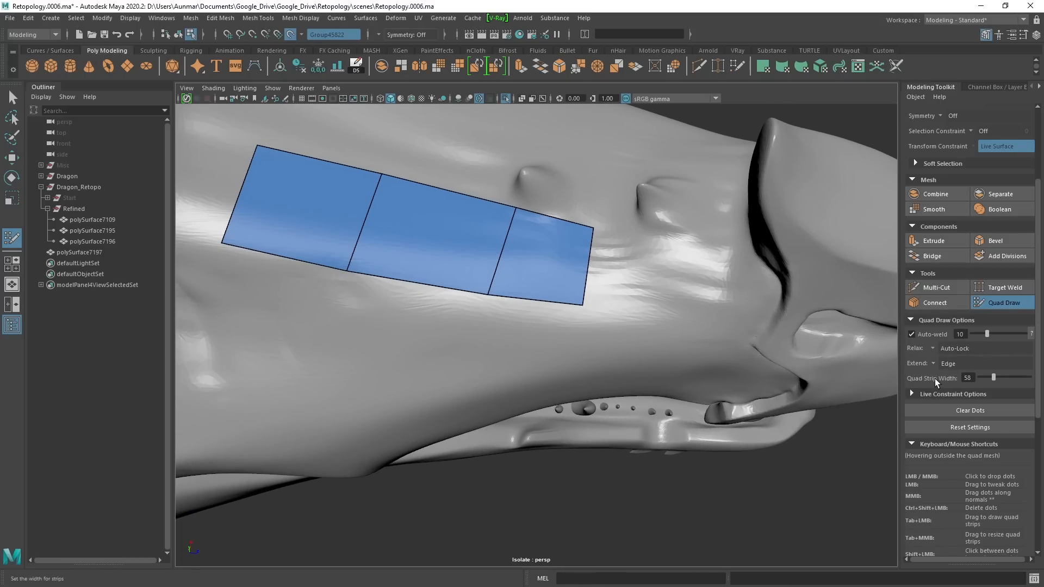
left_click_drag(688, 316, 650, 299, "alt")
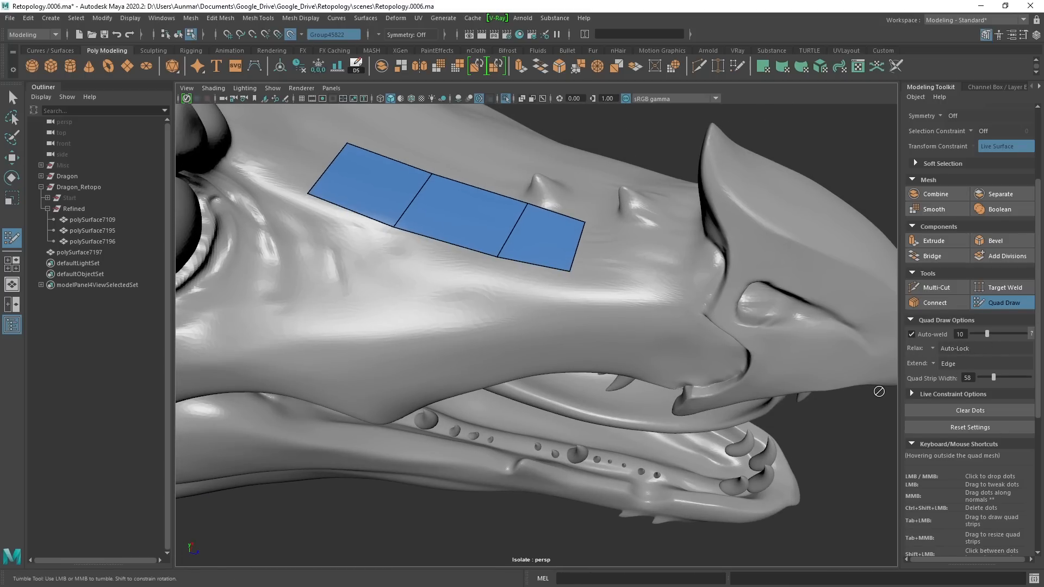
Scatter loose dots on the side of the snout below the quad strip, and clear all of them.
left_click_drag(862, 376, 655, 323, "alt")
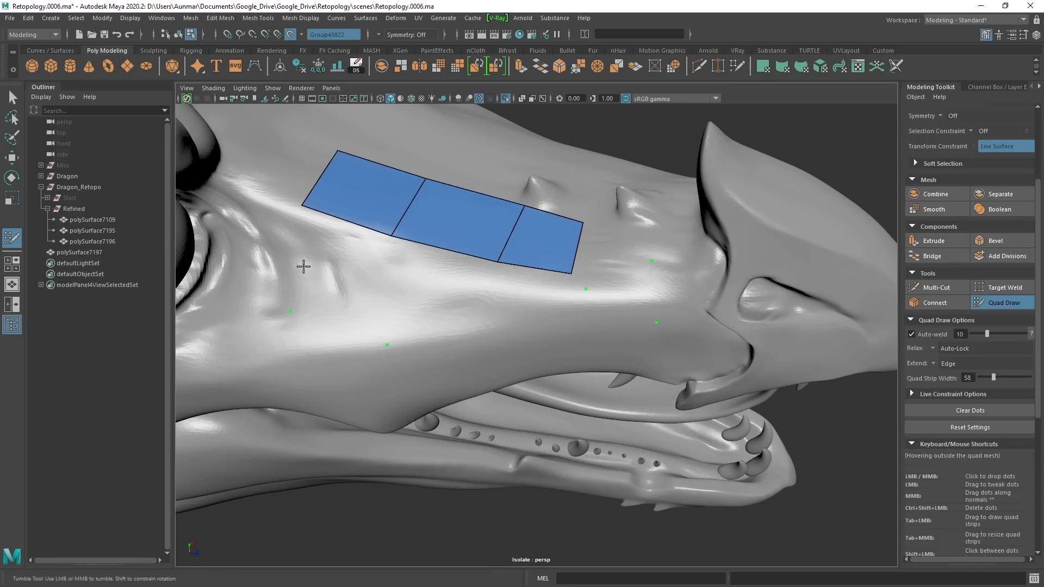
scroll(465, 303, "down", 5)
left_click_drag(467, 303, 515, 305, "alt")
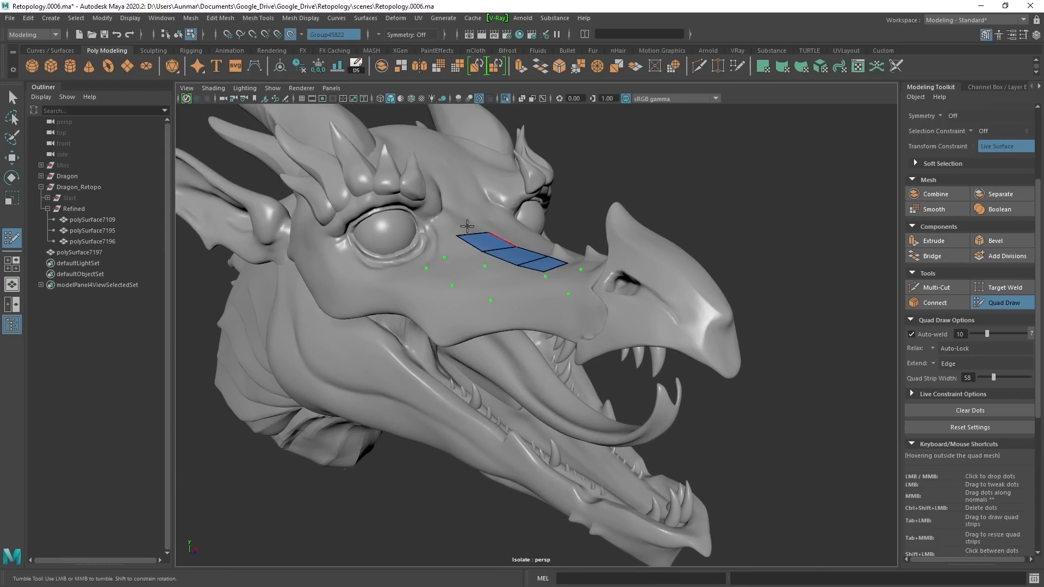
left_click_drag(467, 226, 490, 228, "alt")
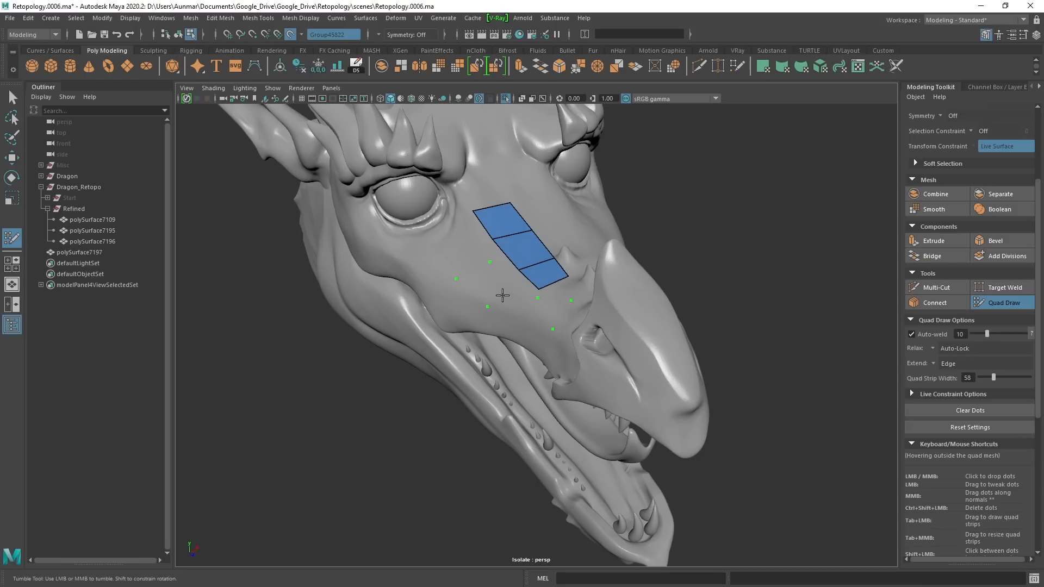
left_click_drag(503, 295, 540, 307, "alt")
left_click(970, 411)
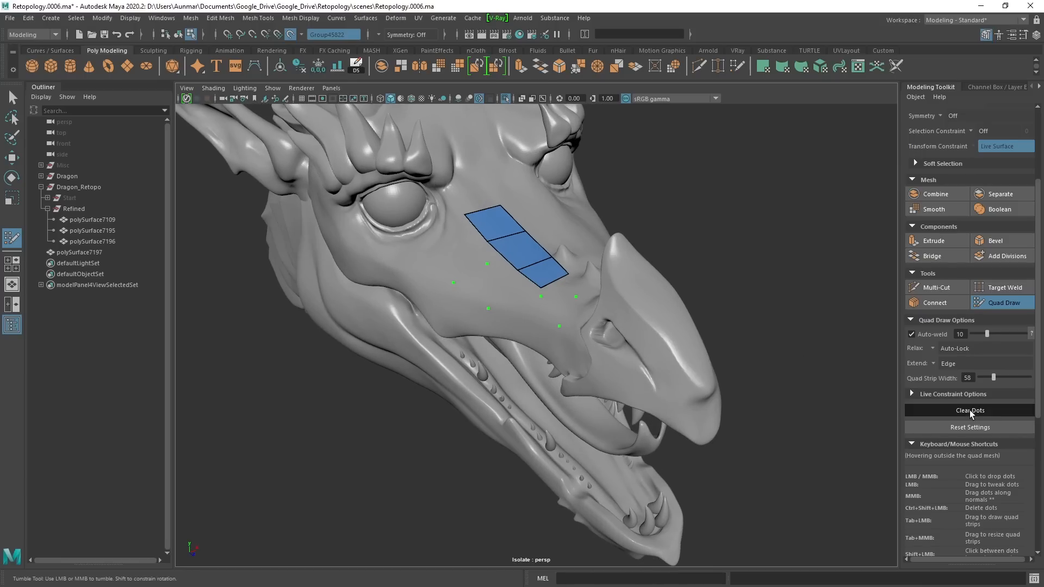
Review the Quad Draw keyboard and mouse shortcuts for working outside and inside the quad mesh.
left_click(917, 446)
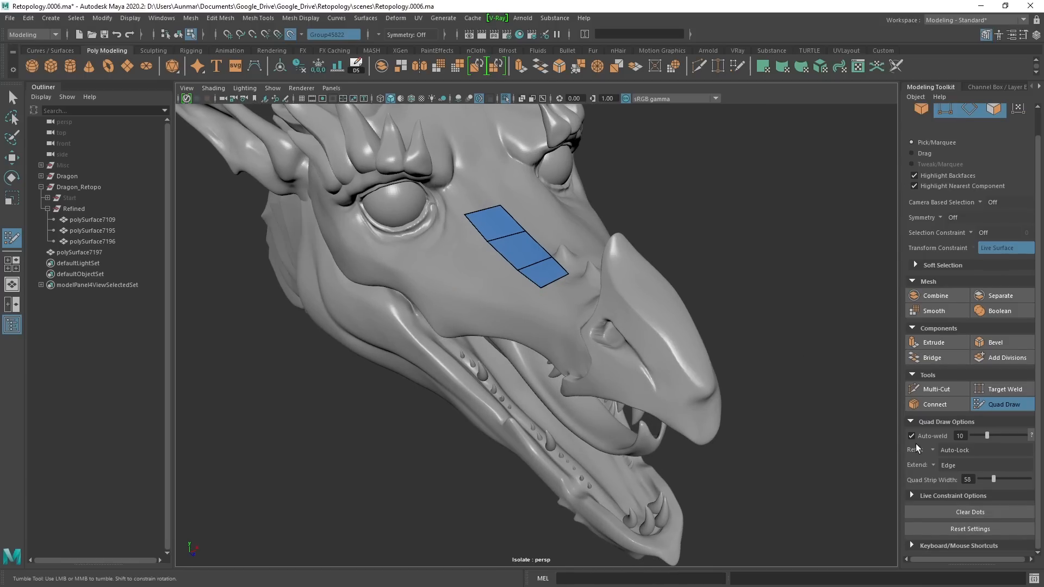
left_click(911, 545)
scroll(947, 411, "down", 5)
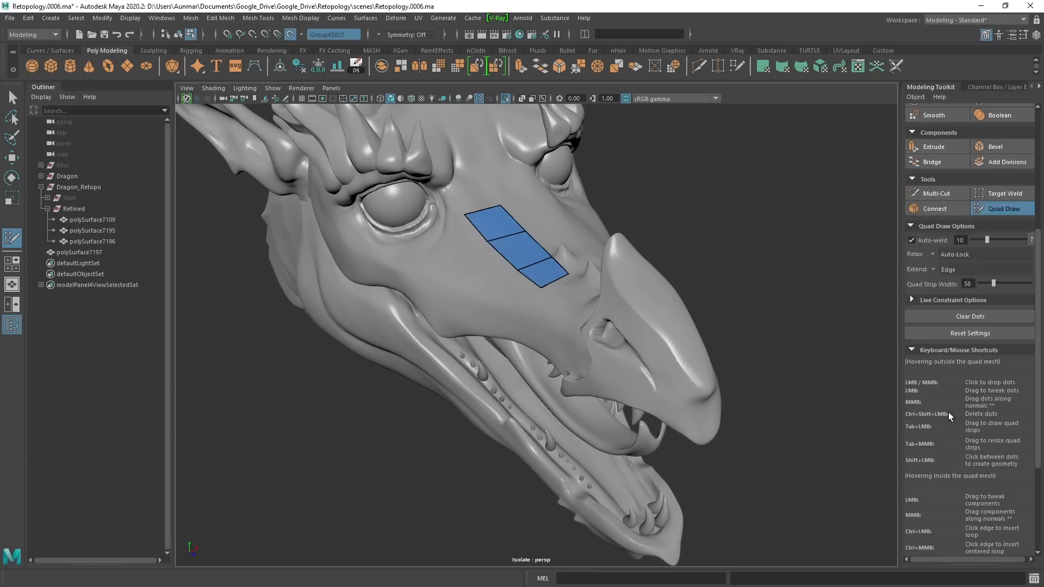
scroll(982, 337, "down", 3)
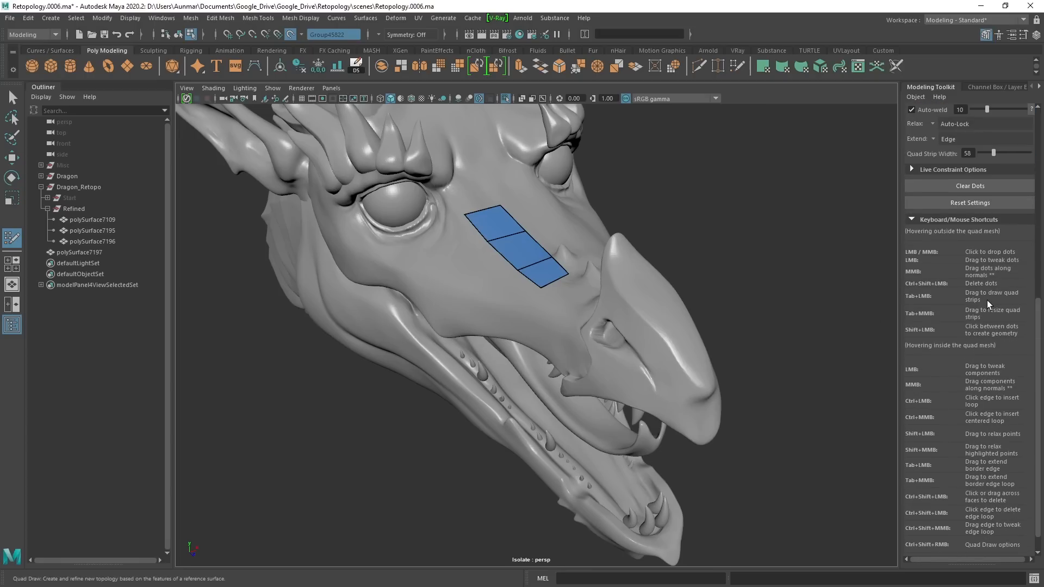
left_click_drag(591, 276, 637, 279, "alt")
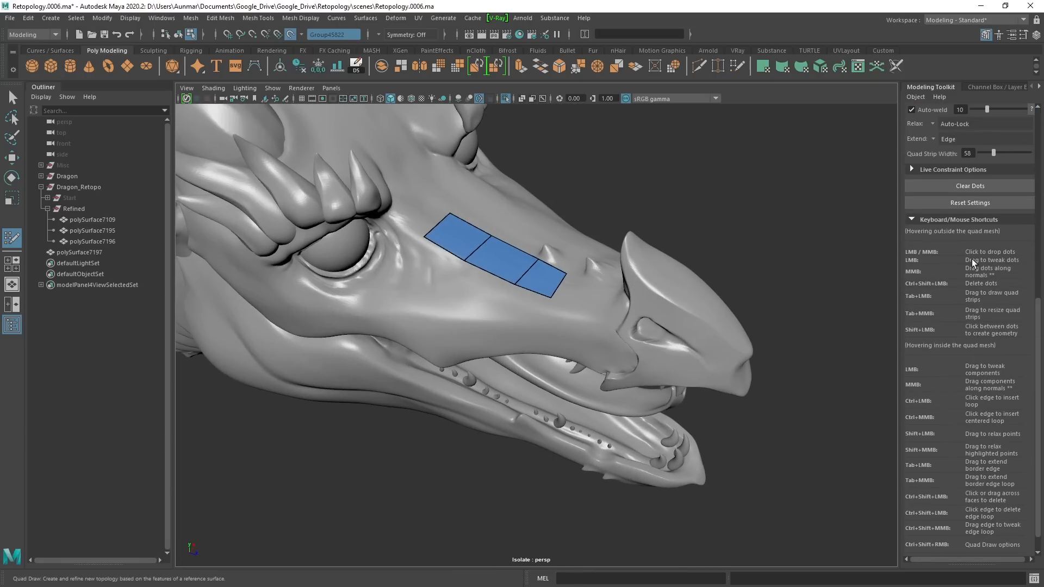
Add a fourth quad at the eye-side end of the strip and shift its edges down the snout.
left_click_drag(569, 247, 448, 179, "alt")
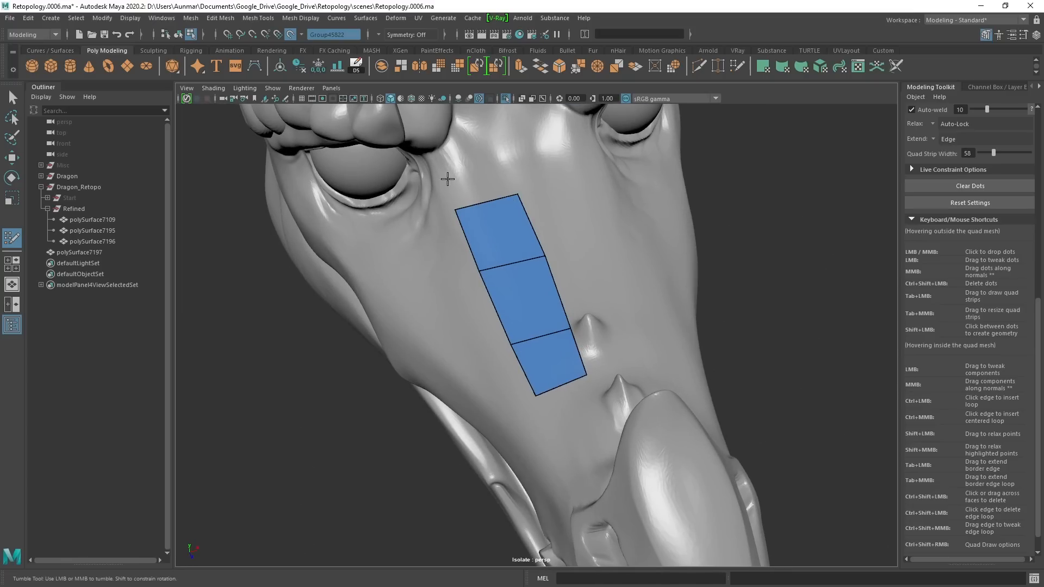
left_click_drag(584, 264, 555, 245, "alt")
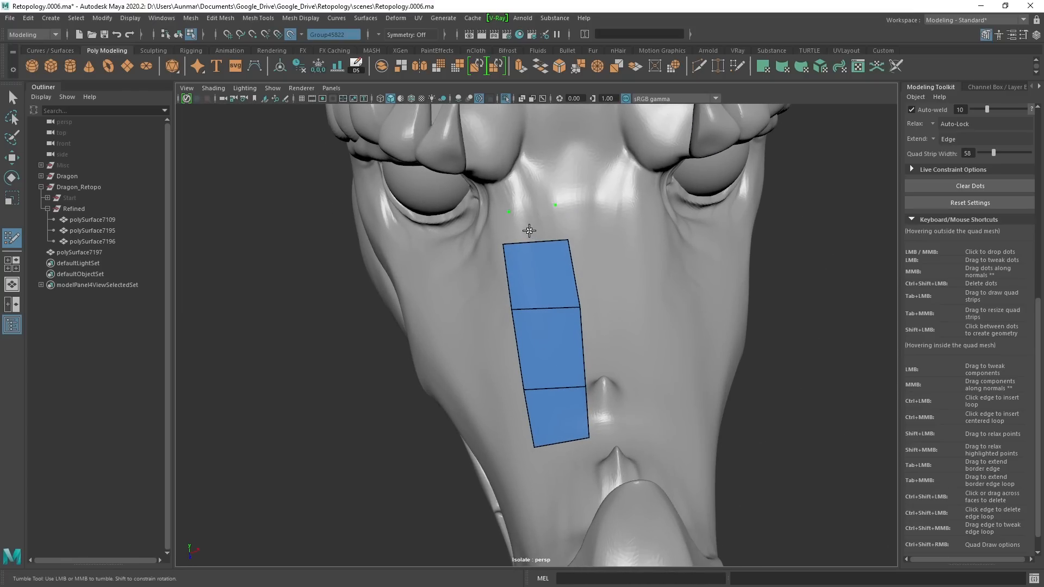
left_click(528, 230, "shift")
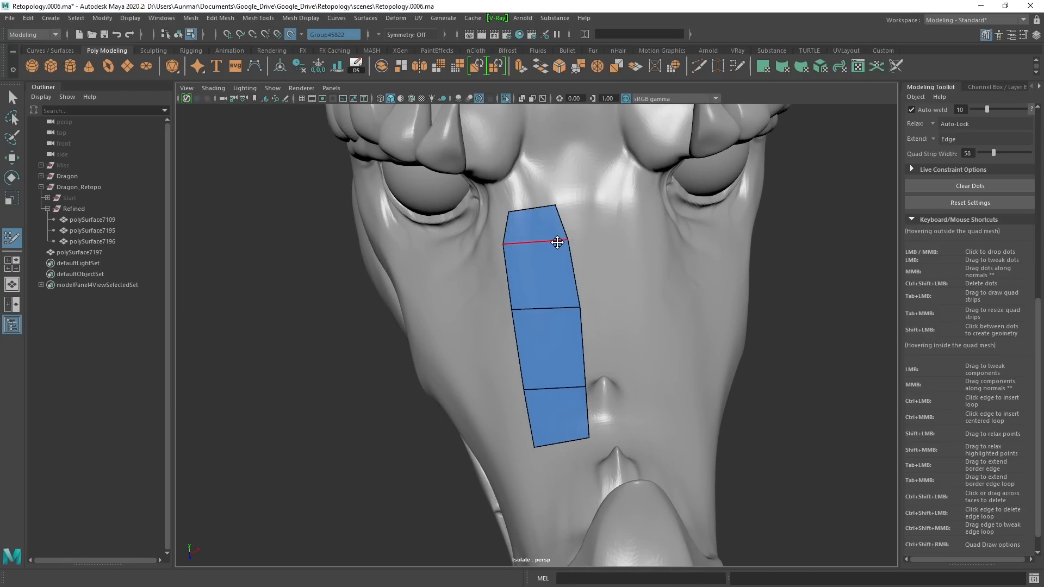
left_click_drag(532, 225, 538, 248)
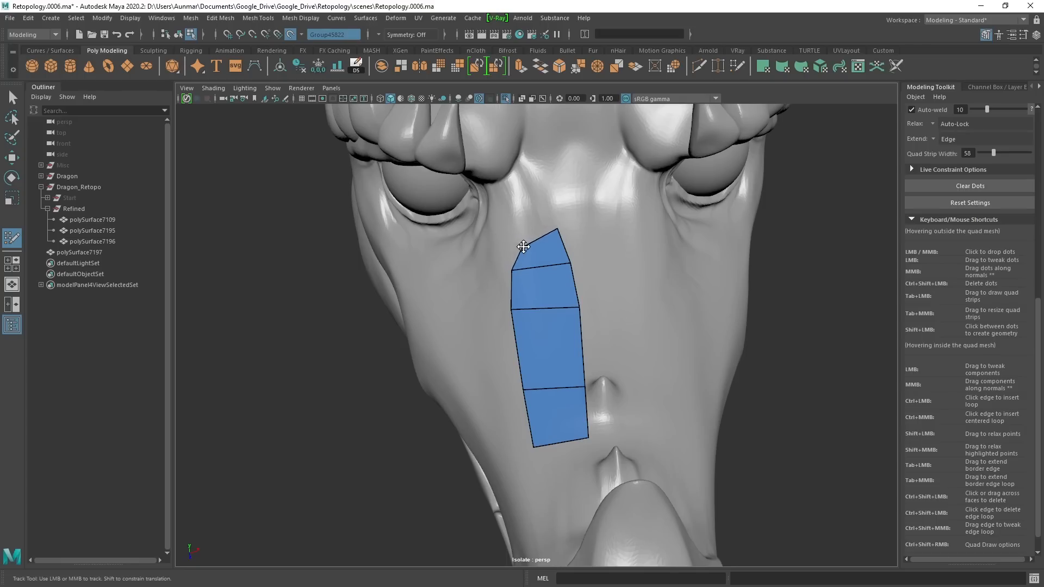
Insert an edge loop lengthwise down the middle of the four-quad strip.
left_click_drag(519, 233, 543, 285, "alt")
middle_click_drag(600, 310, 585, 271, "alt")
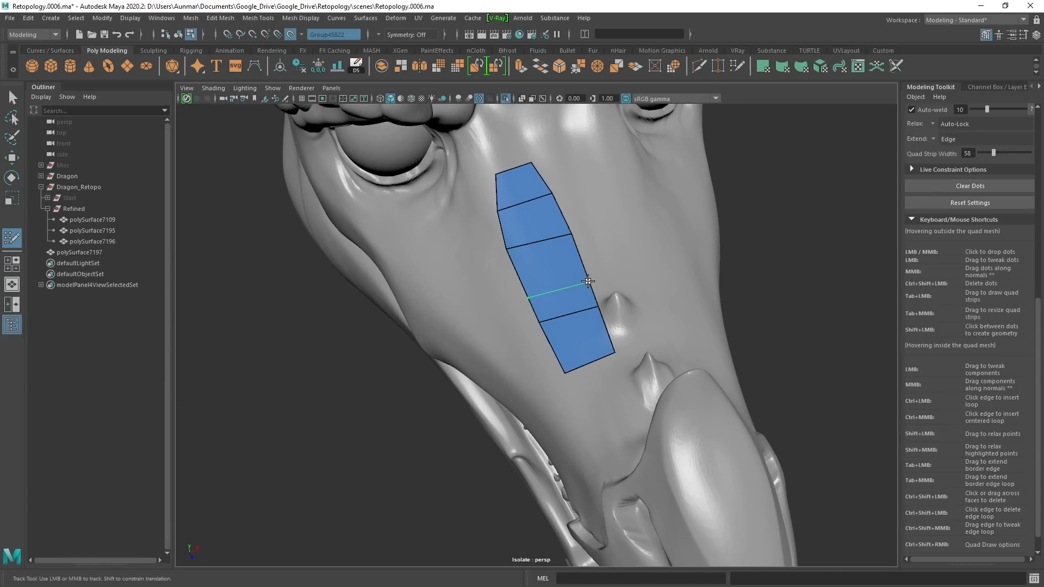
left_click(538, 239, "ctrl")
left_click_drag(538, 239, 551, 214, "alt")
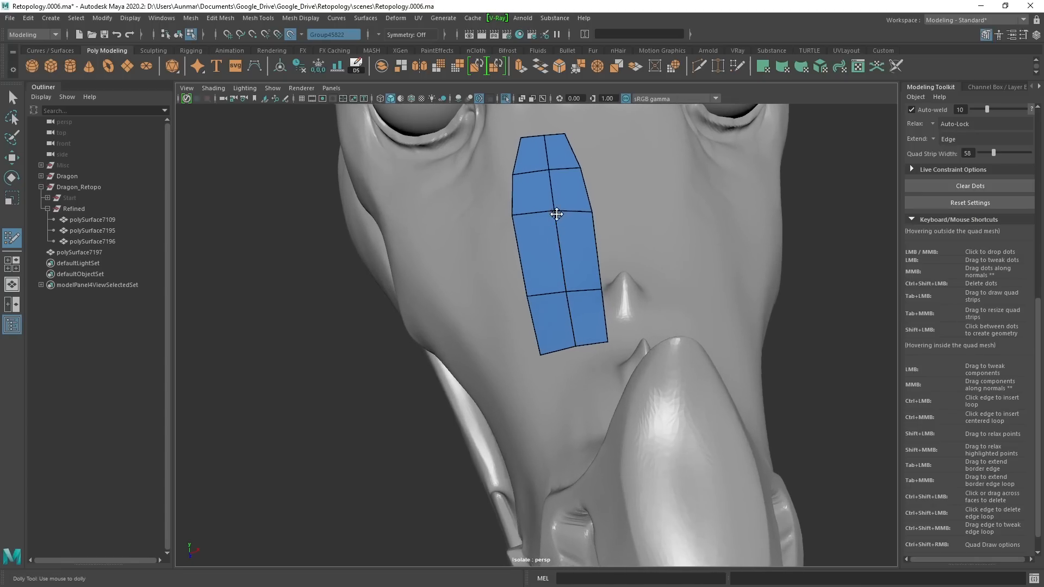
Delete the crosswise edge loop in the middle of the quad strip on the snout.
middle_click_drag(552, 215, 551, 259, "alt")
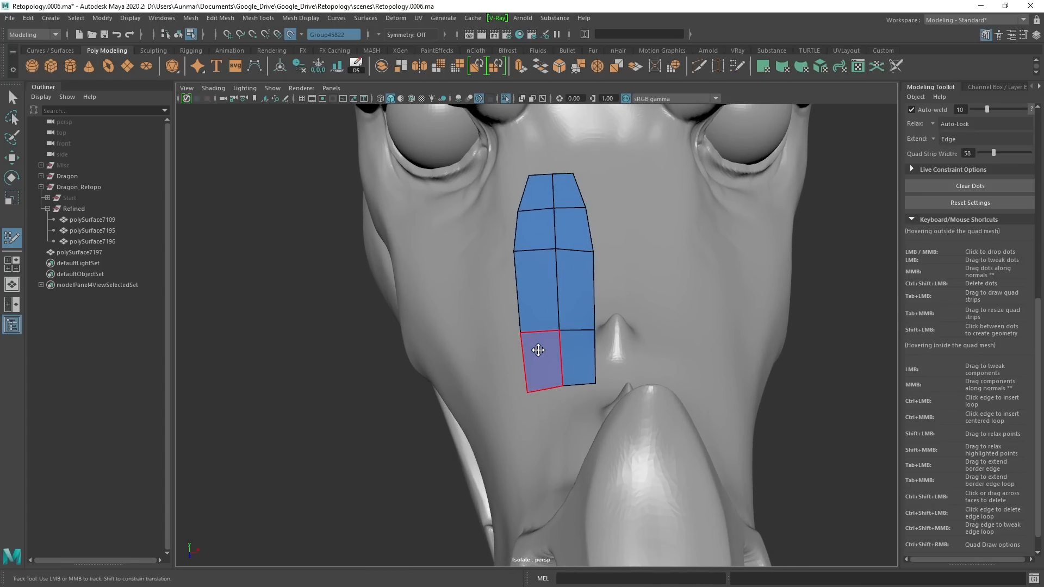
left_click_drag(466, 345, 598, 328, "alt")
right_click_drag(598, 328, 749, 288, "alt")
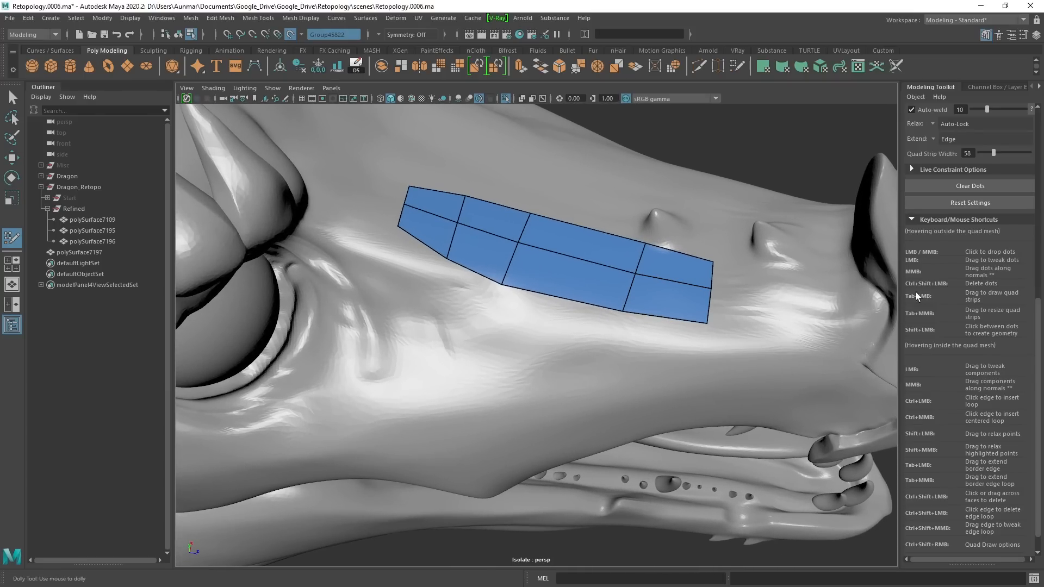
middle_click_drag(648, 303, 662, 319, "alt")
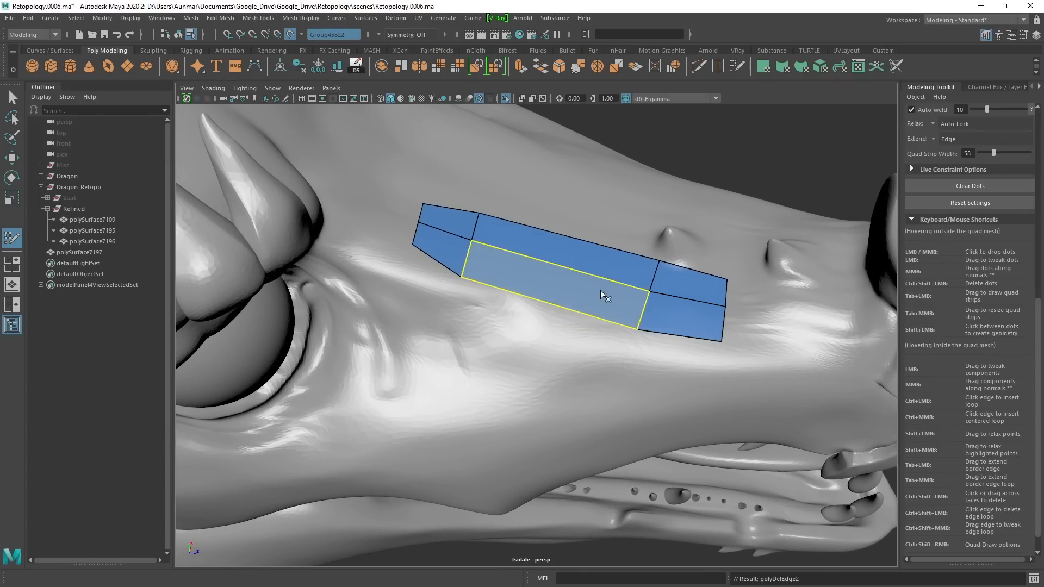
Insert a crosswise edge loop in the strip's long middle span and delete it again.
left_click_drag(600, 294, 543, 250, "alt")
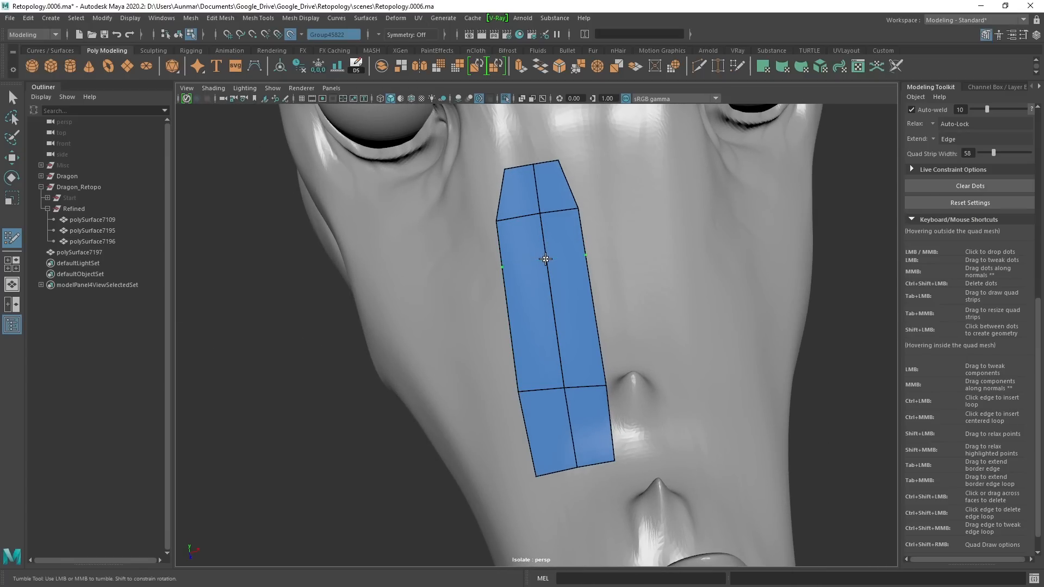
left_click(546, 262, "ctrl")
left_click_drag(551, 324, 559, 326, "alt")
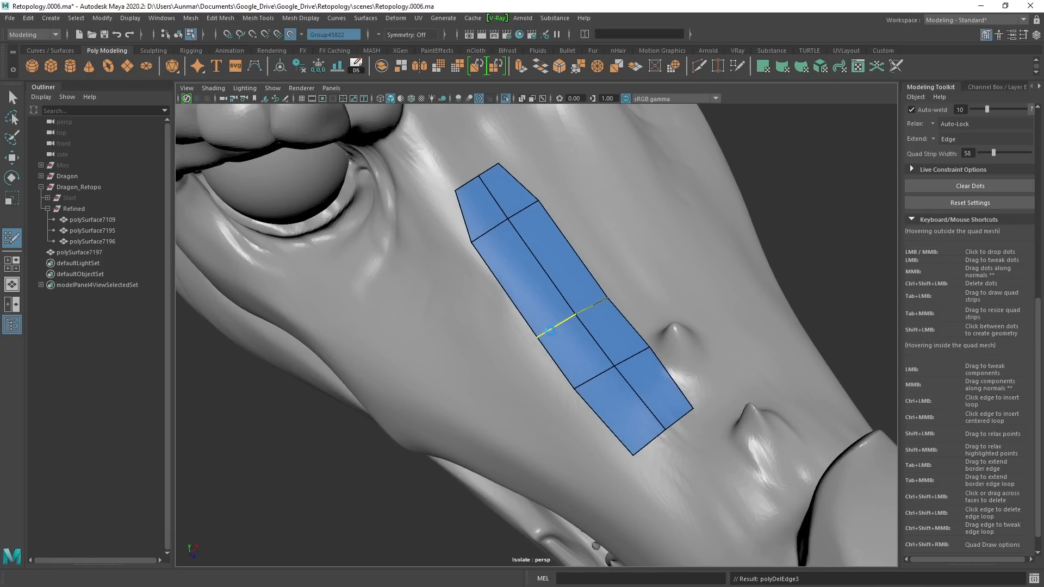
left_click(546, 320, "ctrl+shift")
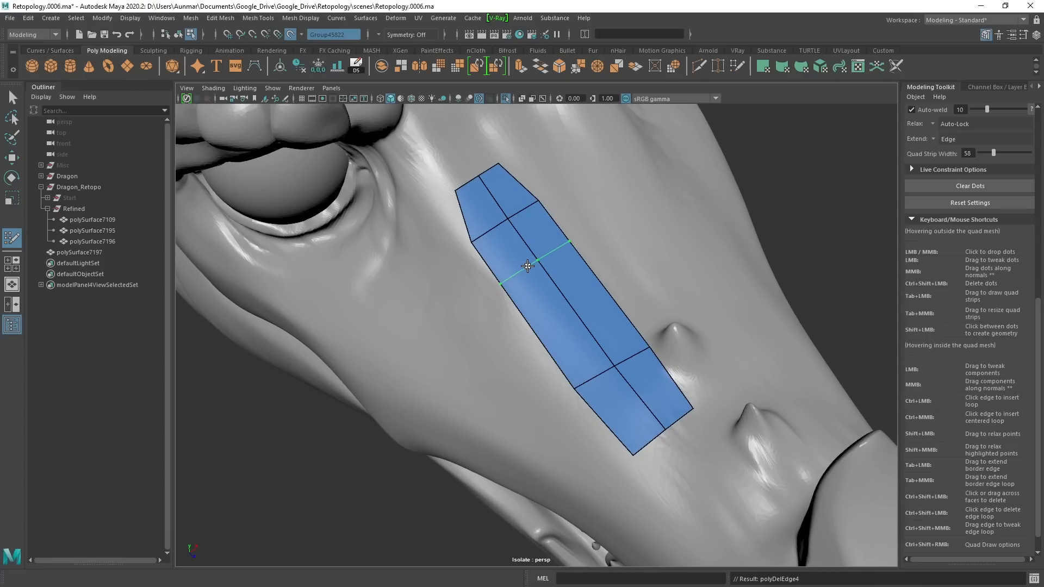
Insert two crosswise edge loops in the strip's long middle span, and replace the one nearer the eye.
left_click(536, 268, "ctrl")
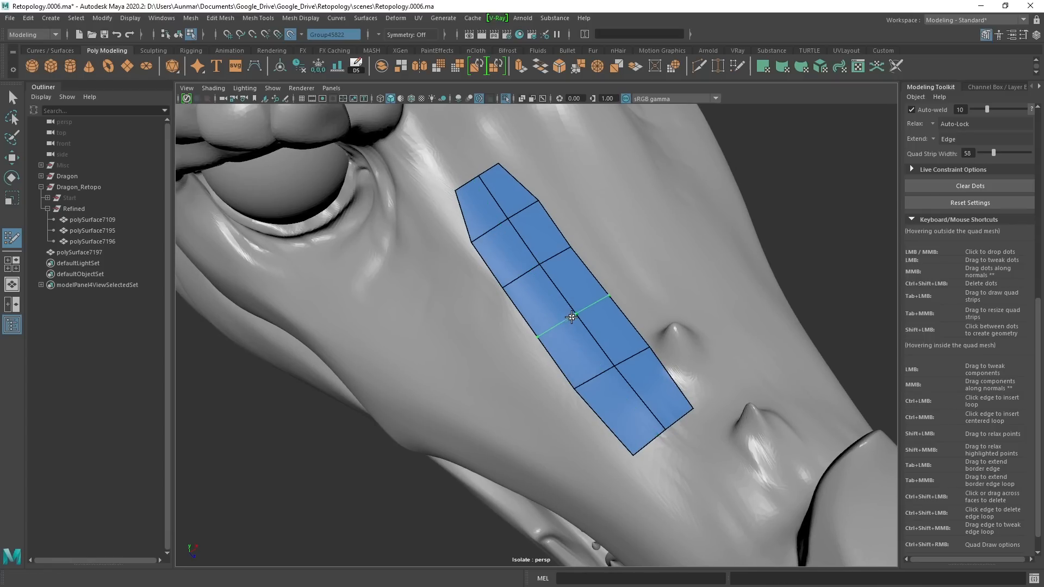
left_click_drag(599, 337, 540, 292, "alt")
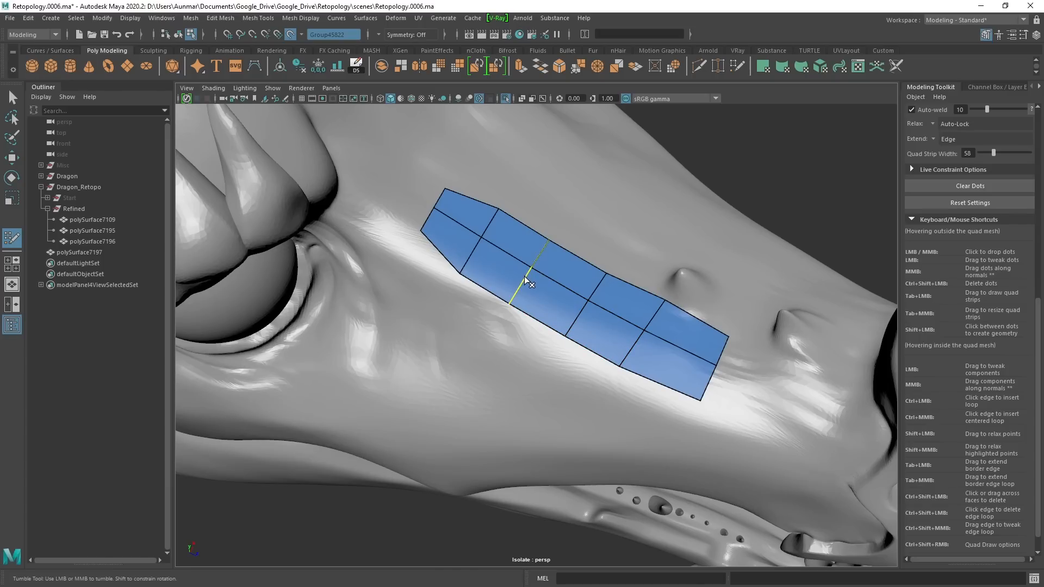
left_click(528, 275, "ctrl+shift")
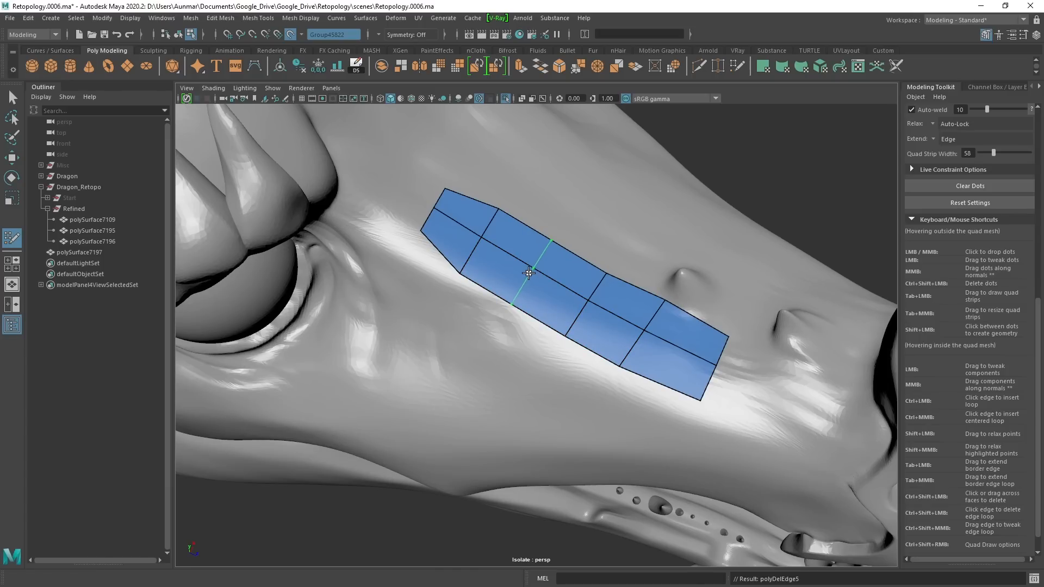
Extend the lower border edge at the strip's eye-side end into a column of three quads down the cheek.
left_click_drag(529, 270, 861, 325, "alt")
left_click_drag(936, 318, 459, 228, "alt")
left_click_drag(490, 272, 553, 269, "alt")
left_click_drag(398, 254, 457, 395)
left_click_drag(494, 336, 558, 305, "alt")
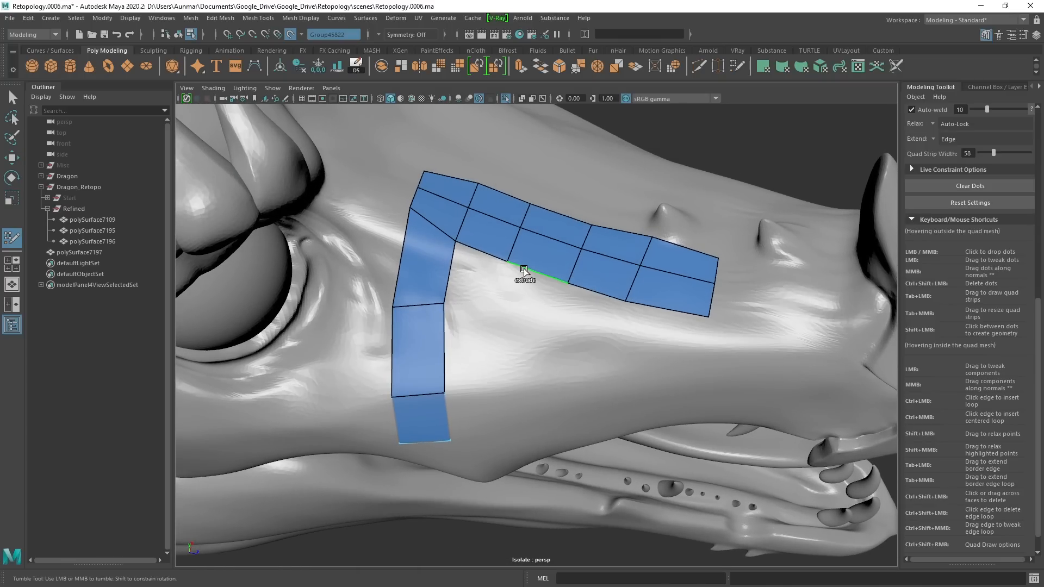
Extend the whole lower border edge loop of the strip by two rows of quads down the snout's side.
left_click_drag(523, 267, 516, 329)
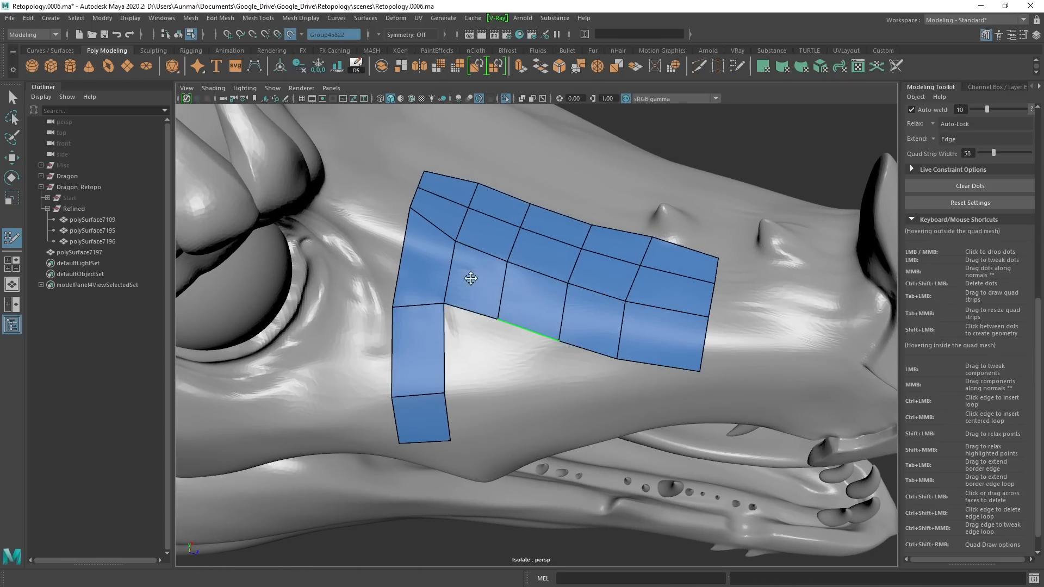
left_click_drag(631, 275, 635, 305, "alt")
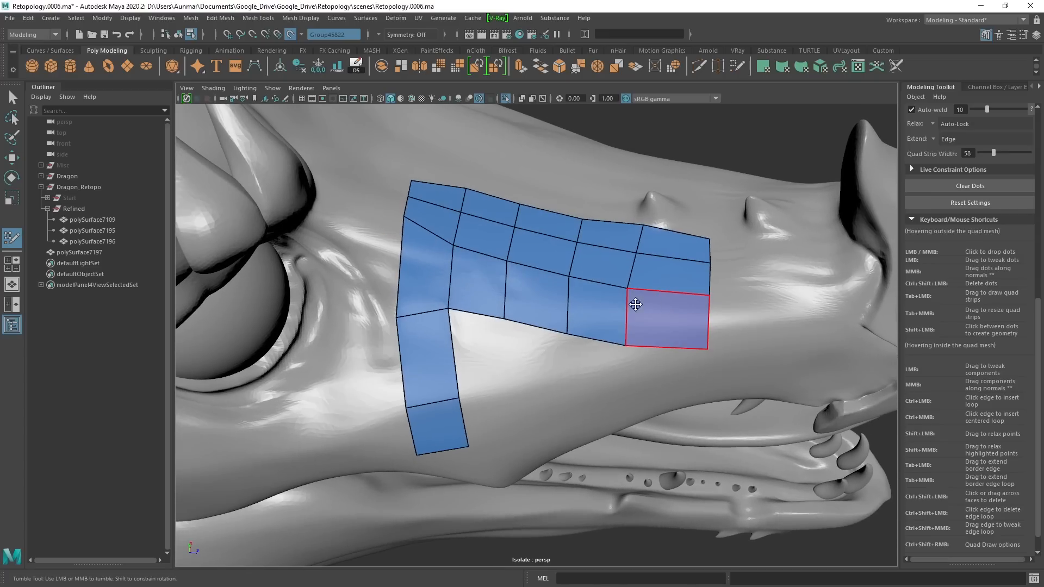
left_click(568, 304, "ctrl")
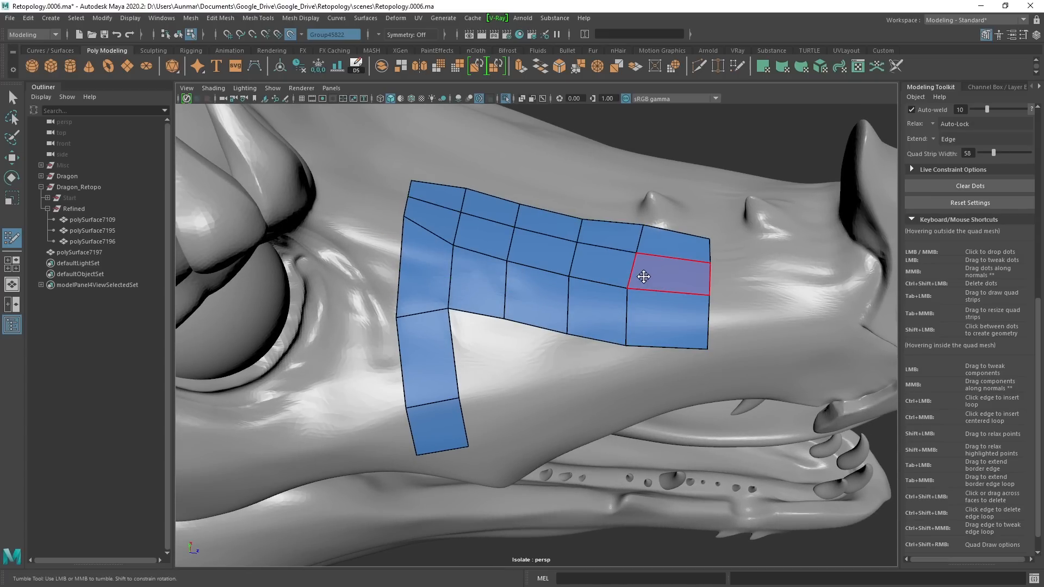
left_click_drag(643, 276, 533, 296, "alt")
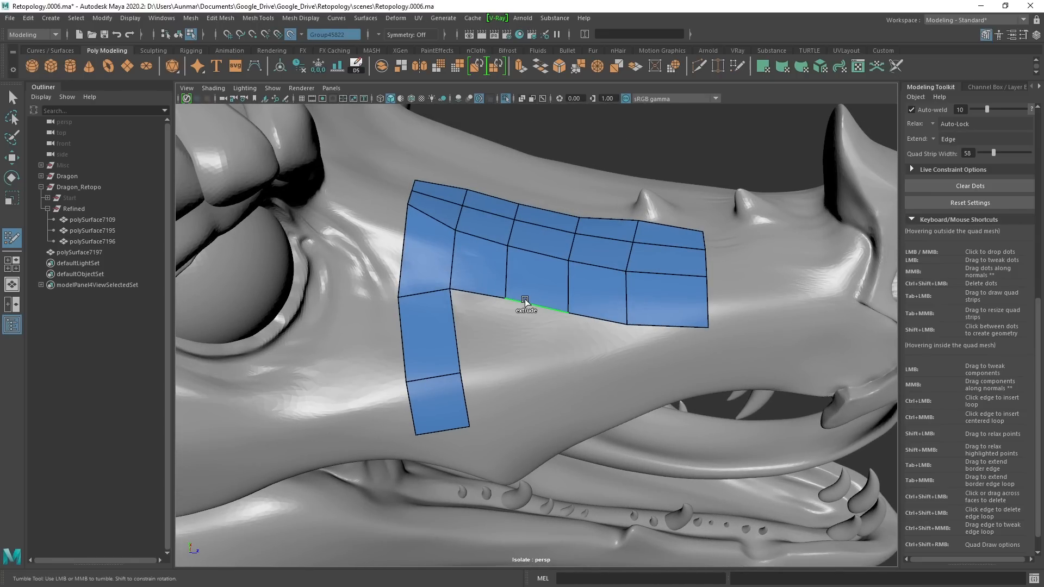
left_click_drag(525, 302, 534, 388)
Extend one quad from the lowest full row toward the nose, and delete it together with all faces below the third row.
left_click_drag(571, 327, 718, 348, "alt")
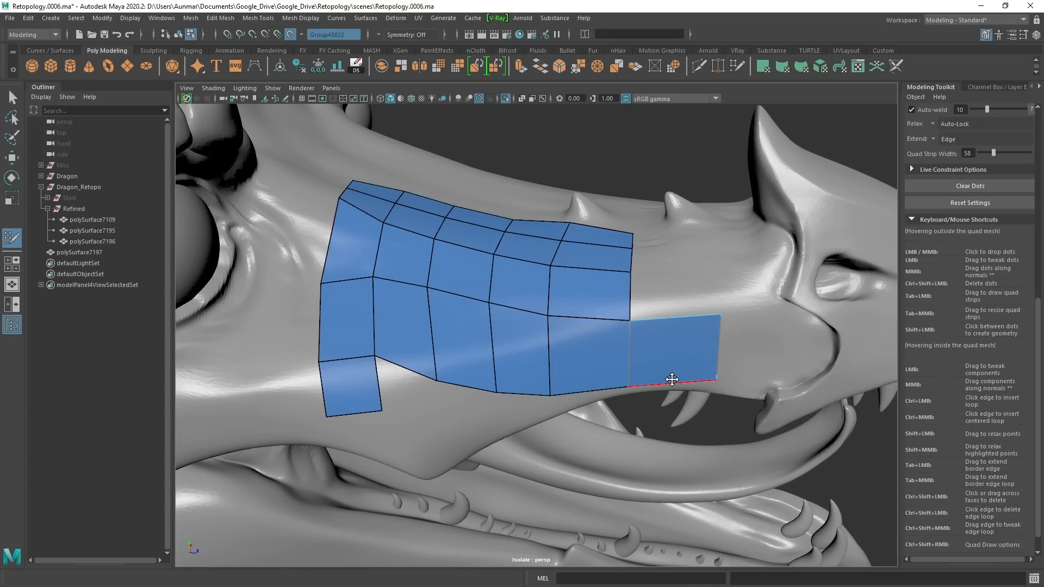
left_click_drag(672, 379, 478, 240, "alt")
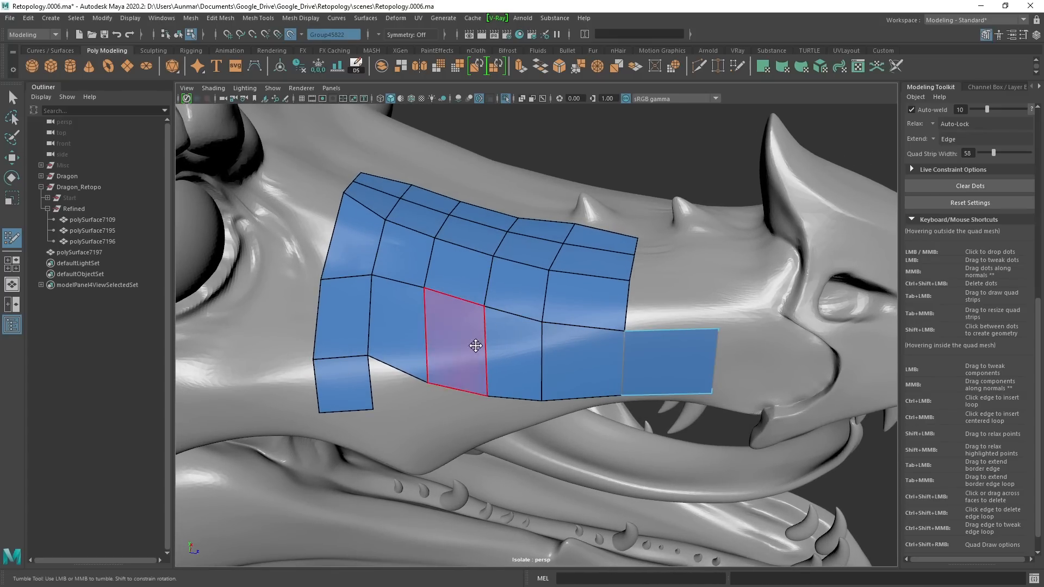
middle_click_drag(592, 366, 664, 309, "alt")
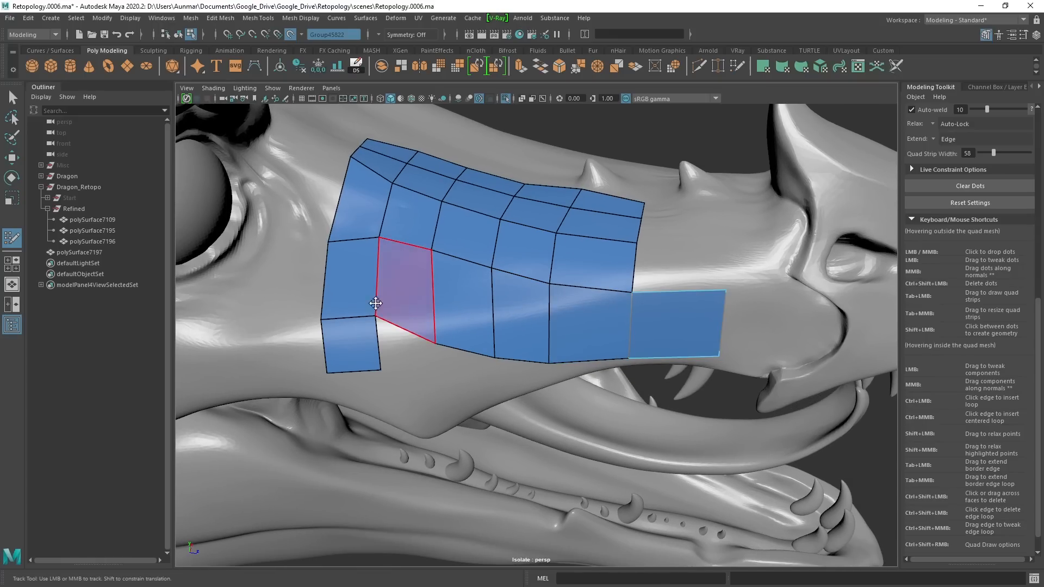
left_click(667, 319, "ctrl+shift")
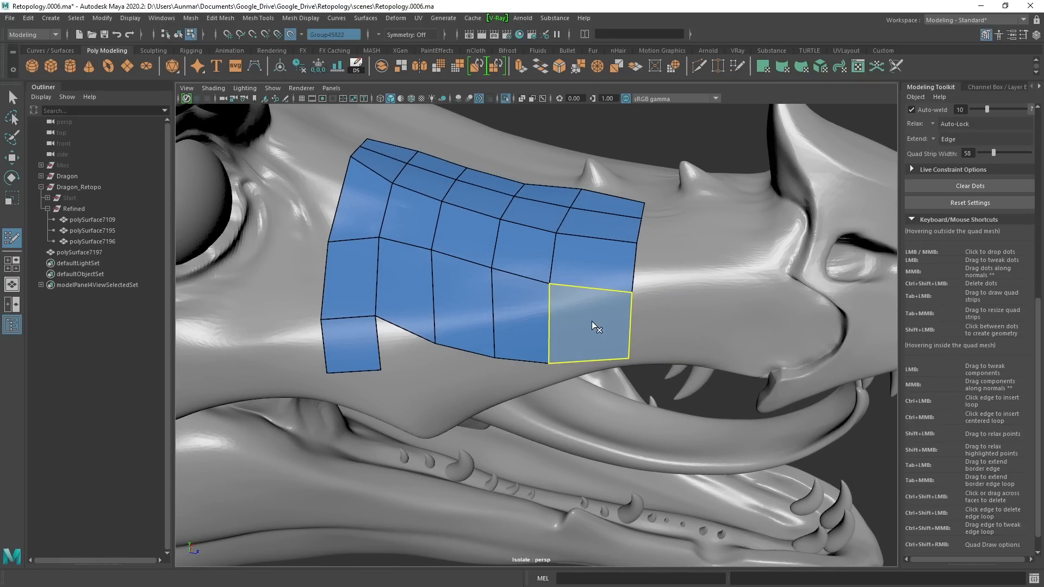
mouse_move(592, 322)
left_mouse_down("ctrl+shift")
mouse_move(338, 291)
mouse_move(353, 340)
left_mouse_up("ctrl+shift")
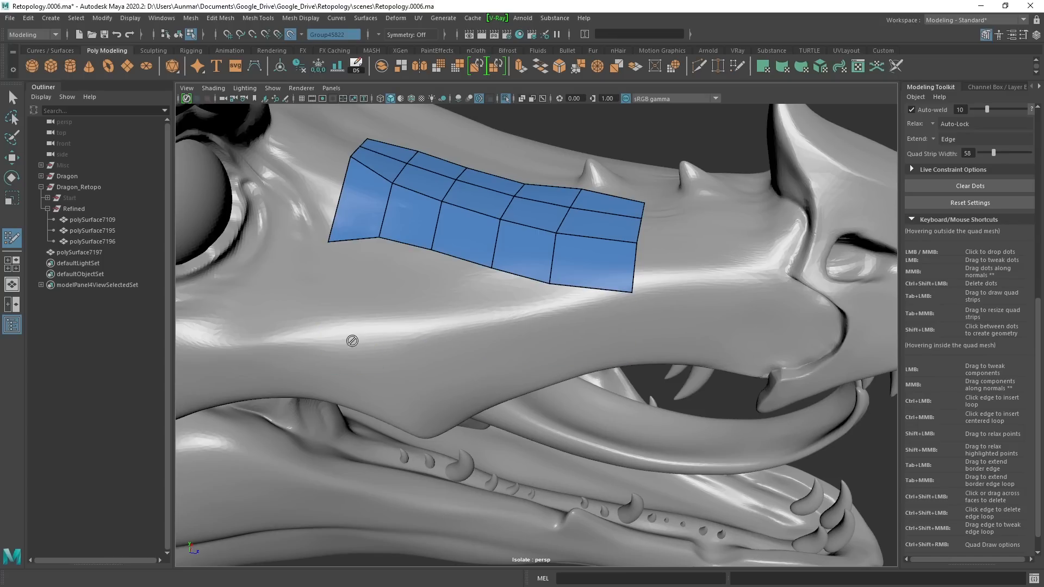
Distort the patch by pulling several of its inner vertices out of place.
left_click_drag(513, 310, 473, 297, "alt")
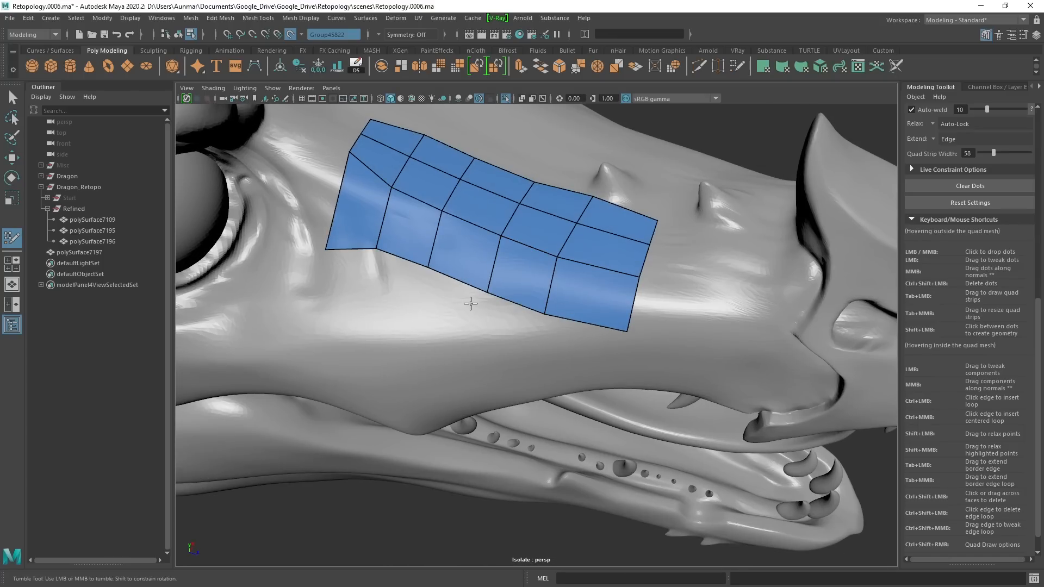
left_click_drag(560, 305, 601, 319, "alt")
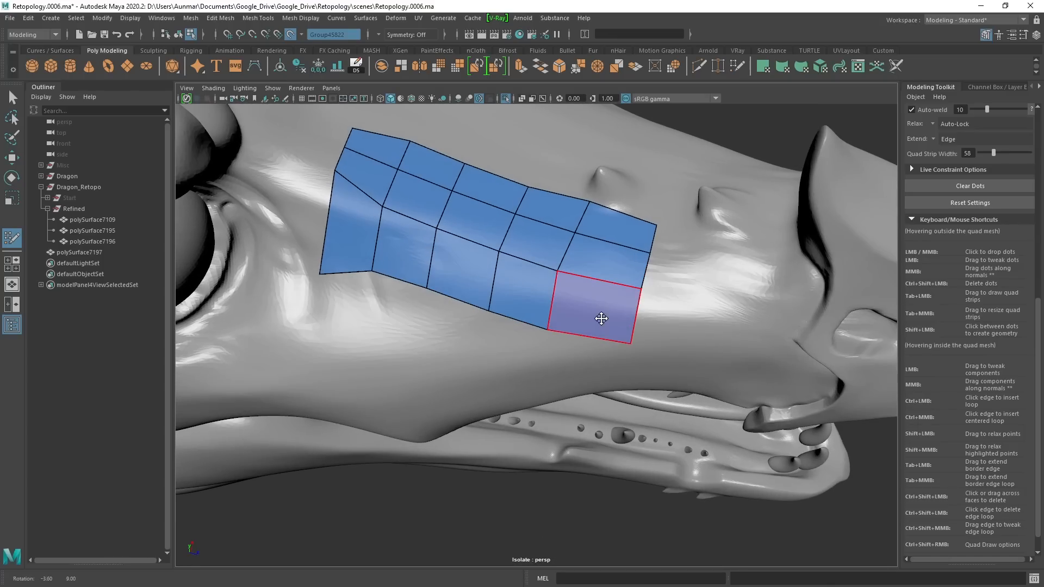
mouse_move(531, 308)
left_mouse_down("alt")
mouse_move(511, 264)
mouse_move(450, 202)
left_mouse_up("alt")
left_click_drag(560, 281, 503, 290)
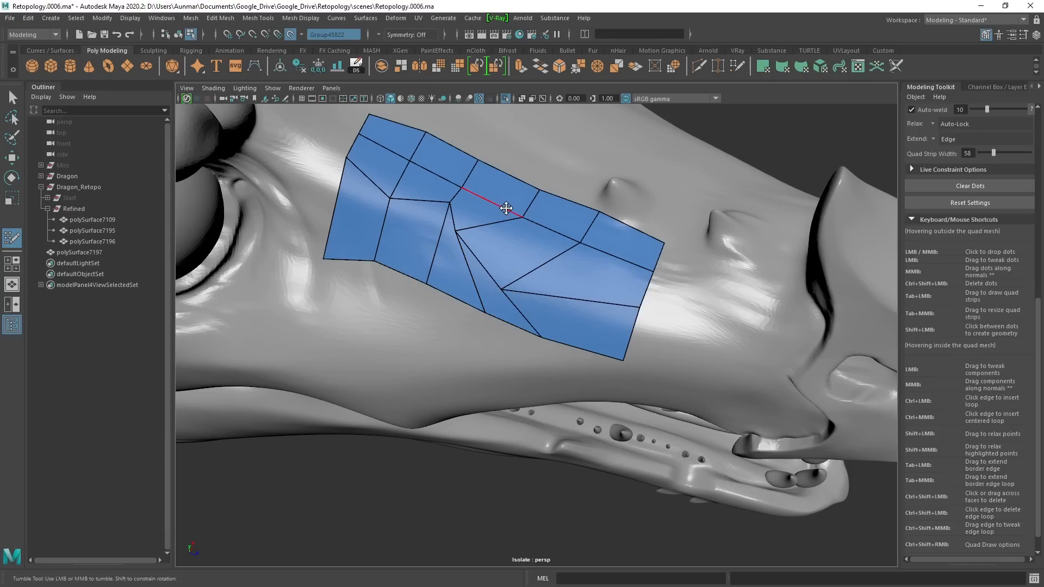
left_click_drag(522, 218, 526, 239)
left_click_drag(447, 182, 466, 194)
Relax the distorted inner points until the three-row patch has evenly spaced quads.
left_click_drag(500, 325, 527, 283, "alt")
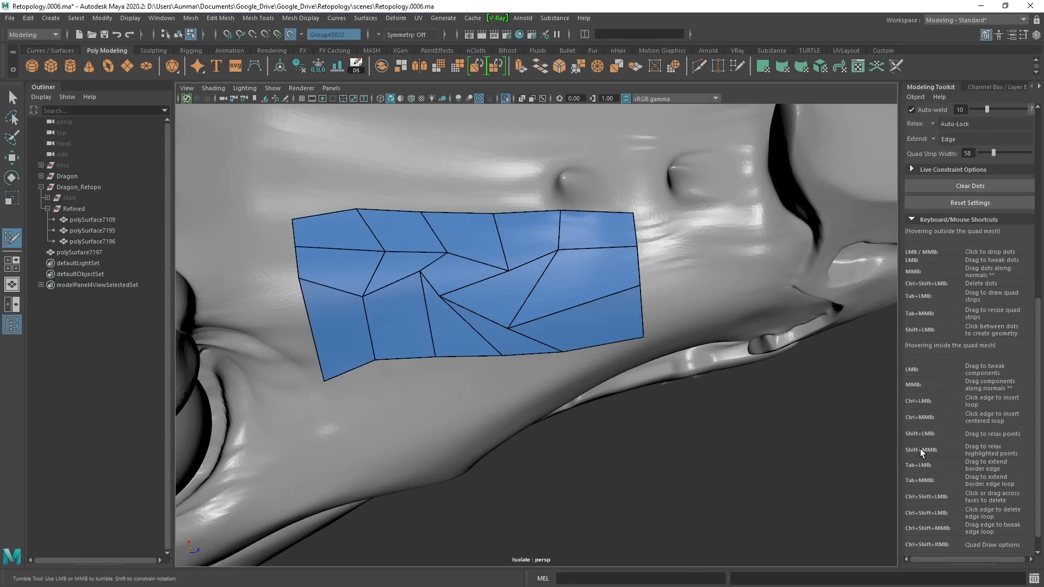
mouse_move(478, 311)
left_mouse_down("shift")
mouse_move(471, 299)
mouse_move(431, 310)
mouse_move(481, 305)
mouse_move(513, 265)
mouse_move(413, 272)
mouse_move(424, 169)
left_mouse_up("shift")
left_click_drag(476, 216, 480, 311, "alt")
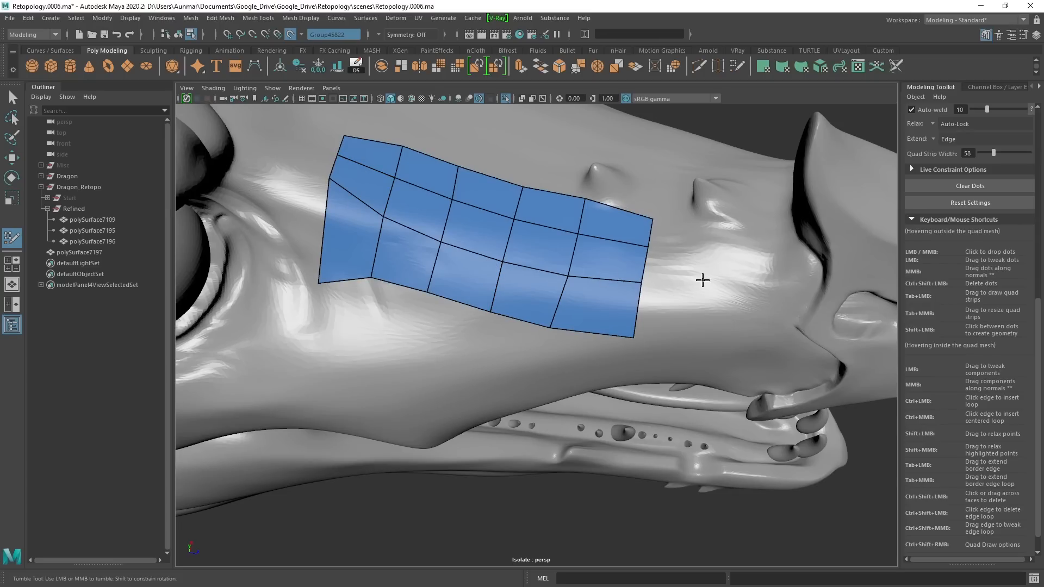
left_click_drag(687, 292, 679, 255, "alt")
middle_click_drag(542, 246, 582, 260, "alt")
left_click_drag(582, 260, 578, 251, "alt")
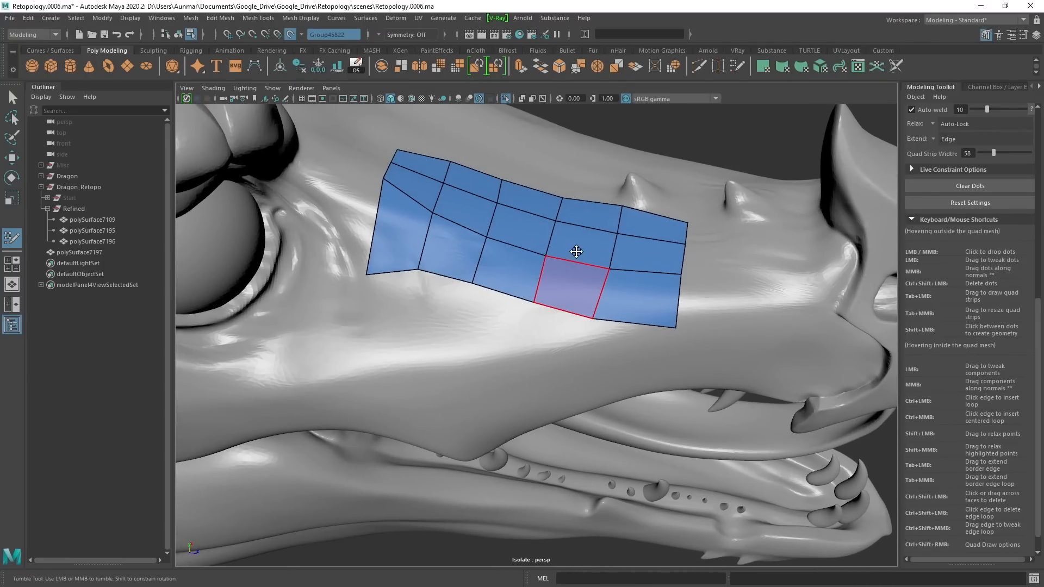
right_click_drag(578, 252, 546, 219, "alt")
left_click_drag(546, 220, 433, 242, "alt")
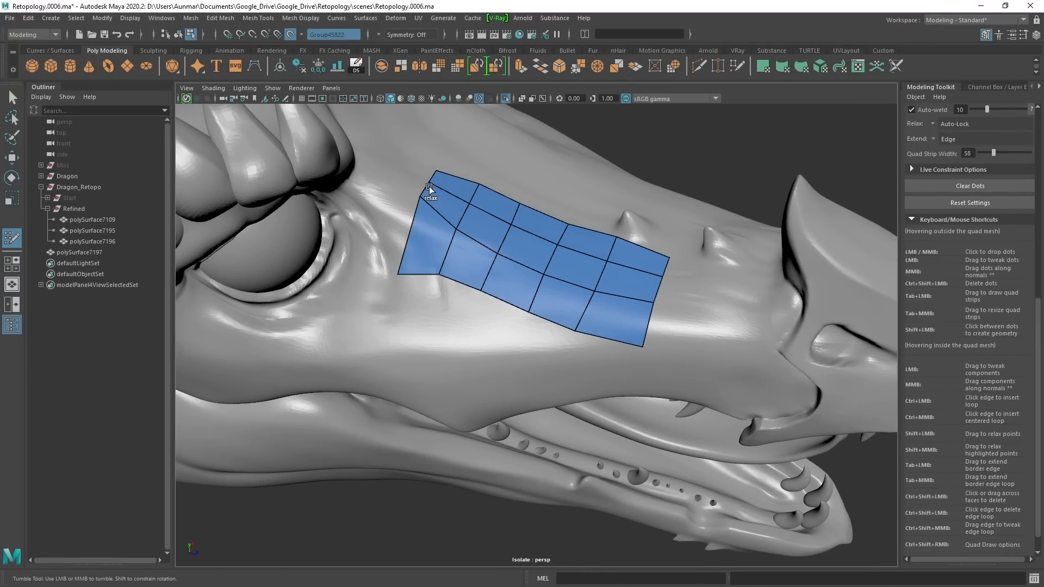
Create a separate single quad on the cheek below the eye, apart from the main patch.
mouse_move(433, 203)
left_mouse_down("alt")
mouse_move(536, 279)
mouse_move(575, 226)
mouse_move(540, 280)
mouse_move(595, 268)
mouse_move(616, 302)
mouse_move(598, 280)
mouse_move(517, 287)
left_mouse_up("alt")
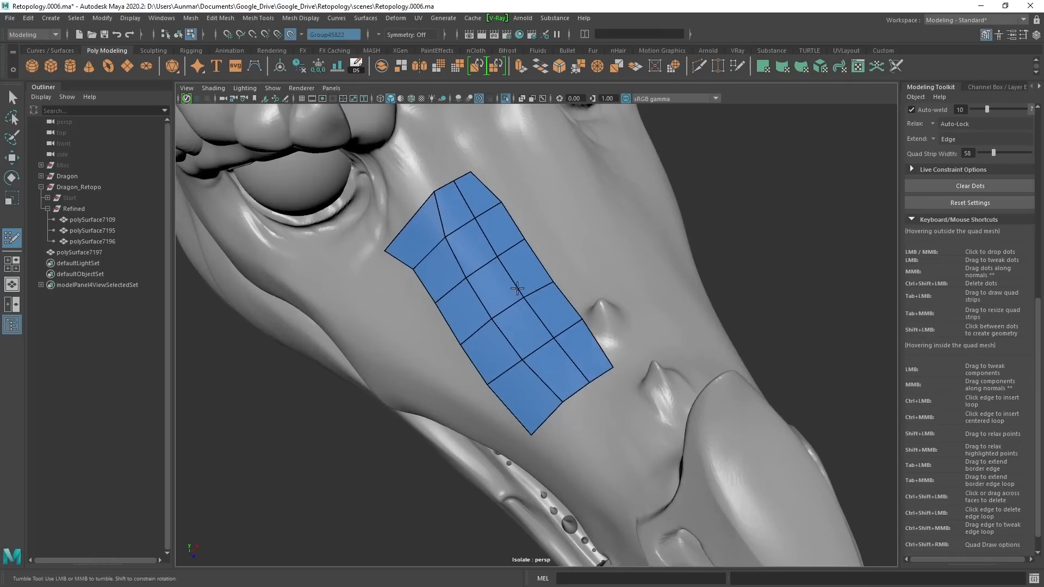
middle_click_drag(492, 298, 669, 281, "alt")
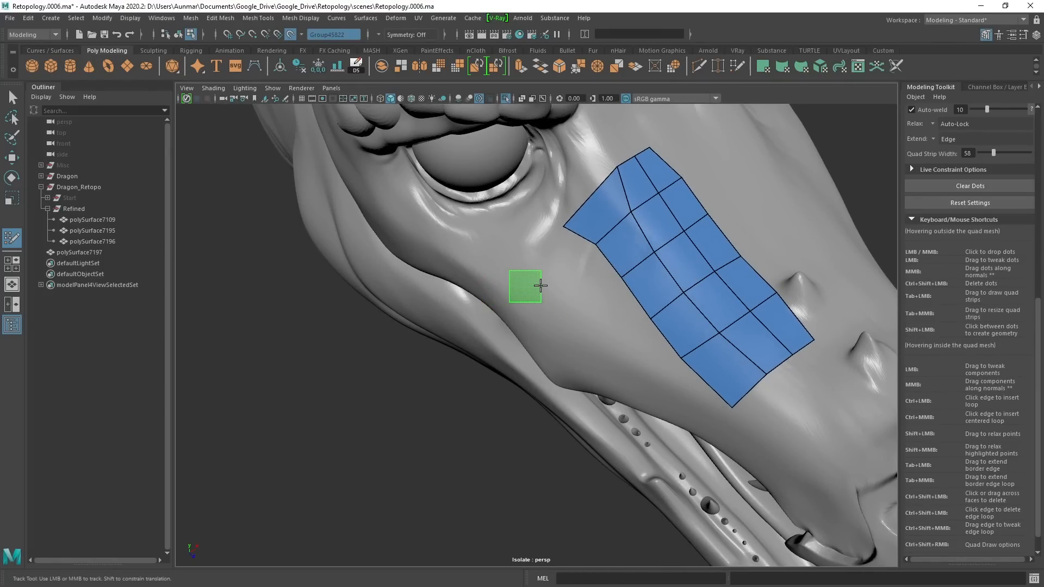
left_click(525, 287, "shift")
left_click_drag(638, 433, 526, 286, "alt")
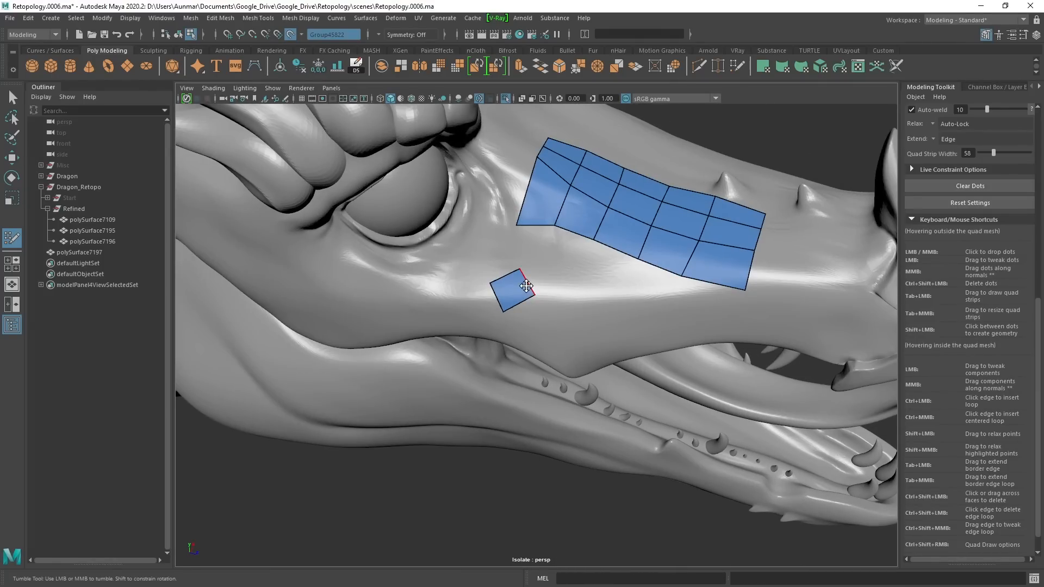
Examine both quad patches on the whole dragon head and the remaining Quad Draw shortcuts at the end of the list.
scroll(591, 486, "down", 5)
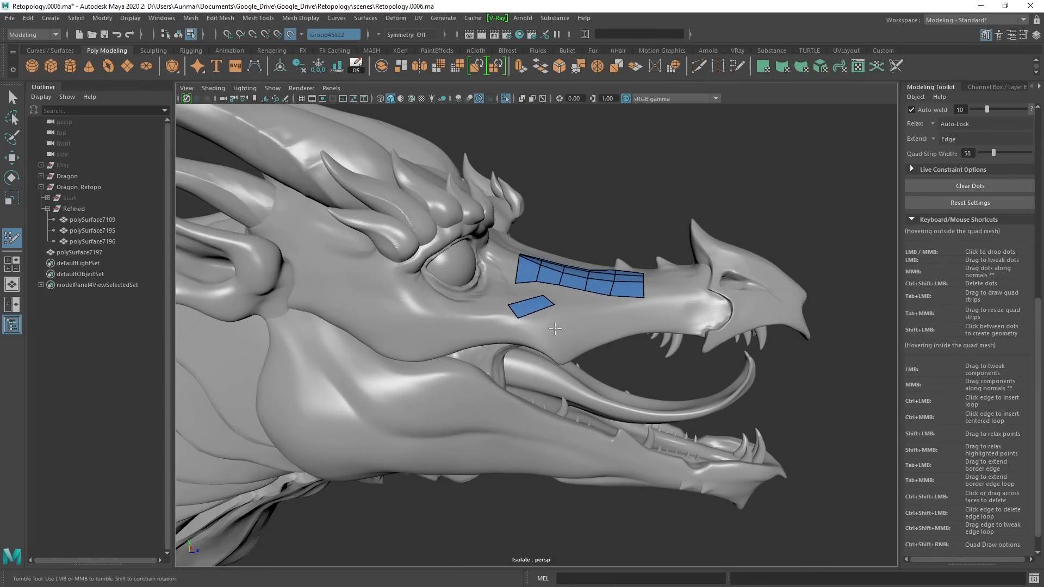
scroll(954, 447, "down", 1)
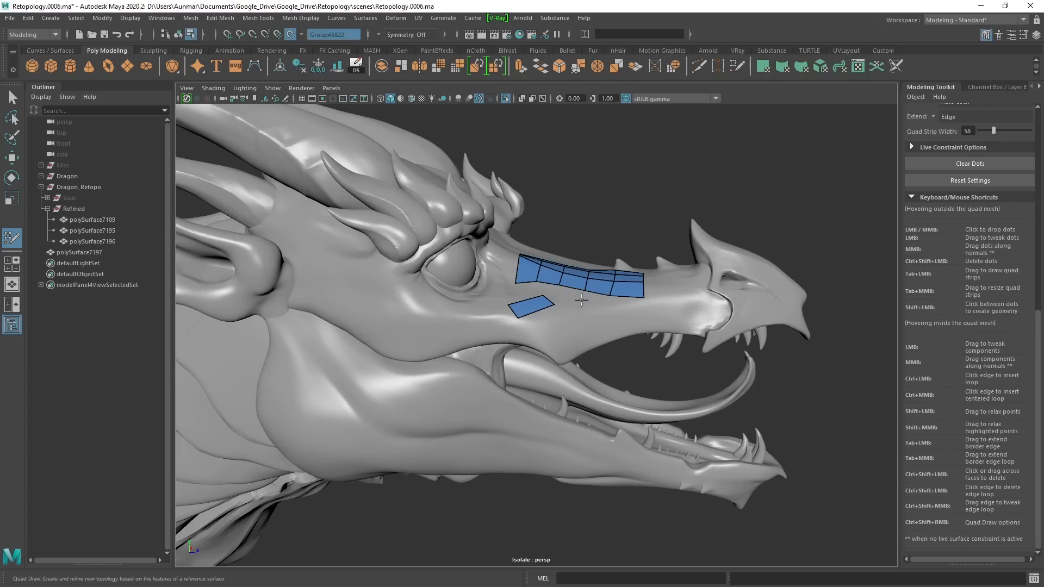
left_click_drag(581, 299, 560, 322, "alt")
right_click_drag(560, 322, 585, 325, "alt")
middle_click_drag(584, 325, 569, 333, "alt")
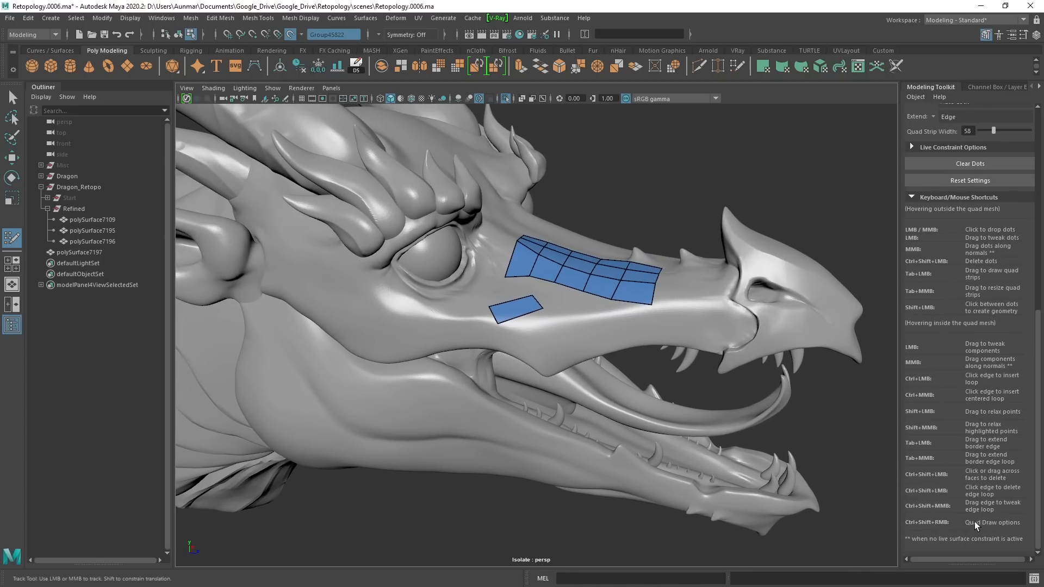
left_click_drag(647, 331, 648, 343, "alt")
right_click_drag(649, 342, 652, 360, "alt")
middle_click_drag(653, 360, 636, 356, "alt")
right_click_drag(636, 356, 618, 355, "alt")
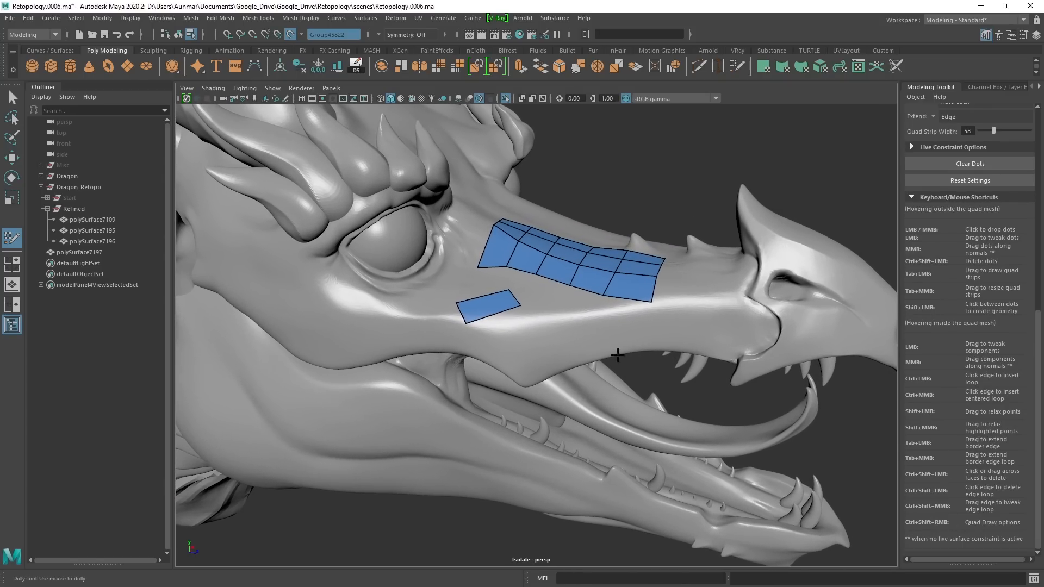
left_click_drag(603, 304, 587, 329, "alt")
Drop a few loose dots above the patch near the brow, and clear them through the Quad Draw options.
right_click(584, 266, "ctrl+shift")
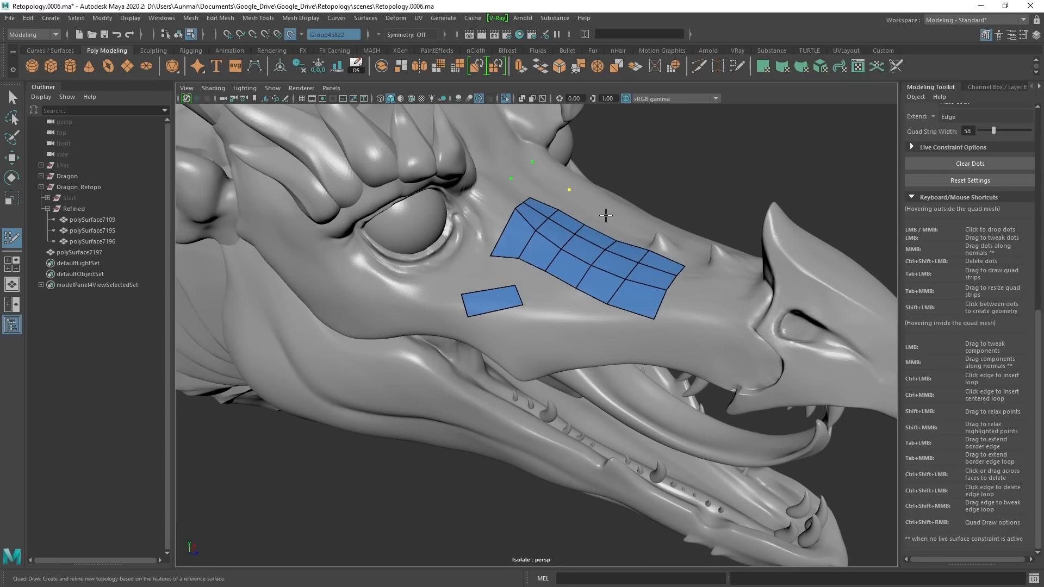
right_click(579, 265, "ctrl+shift")
right_click_drag(644, 270, 641, 262, "ctrl+shift")
left_click_drag(678, 277, 830, 208, "alt")
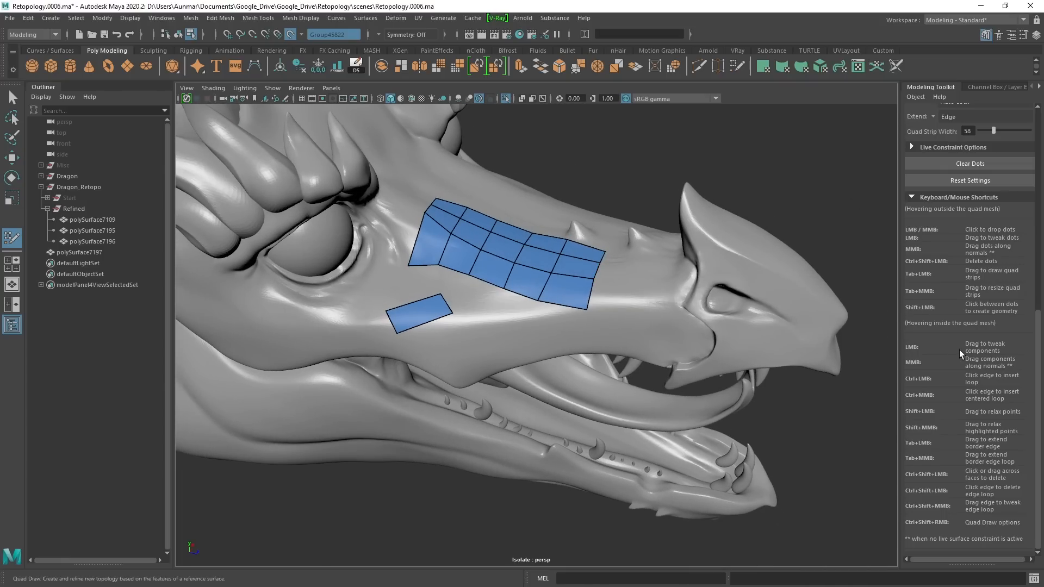
Switch from Quad Draw to Multi-Cut through the Quad Draw options, and select the quad patch mesh in object mode.
scroll(959, 350, "up", 5)
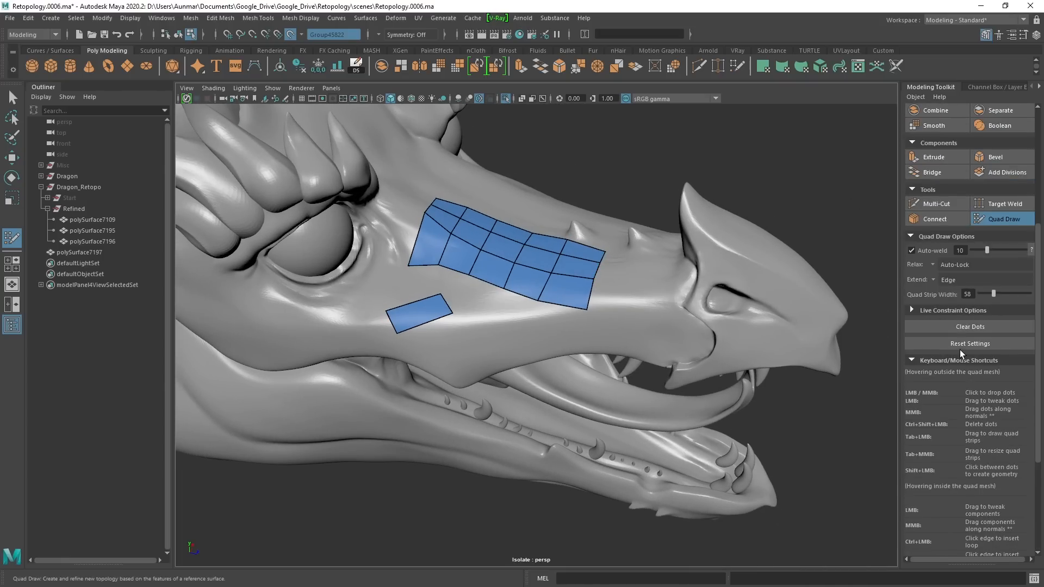
right_click(524, 265, "ctrl+shift")
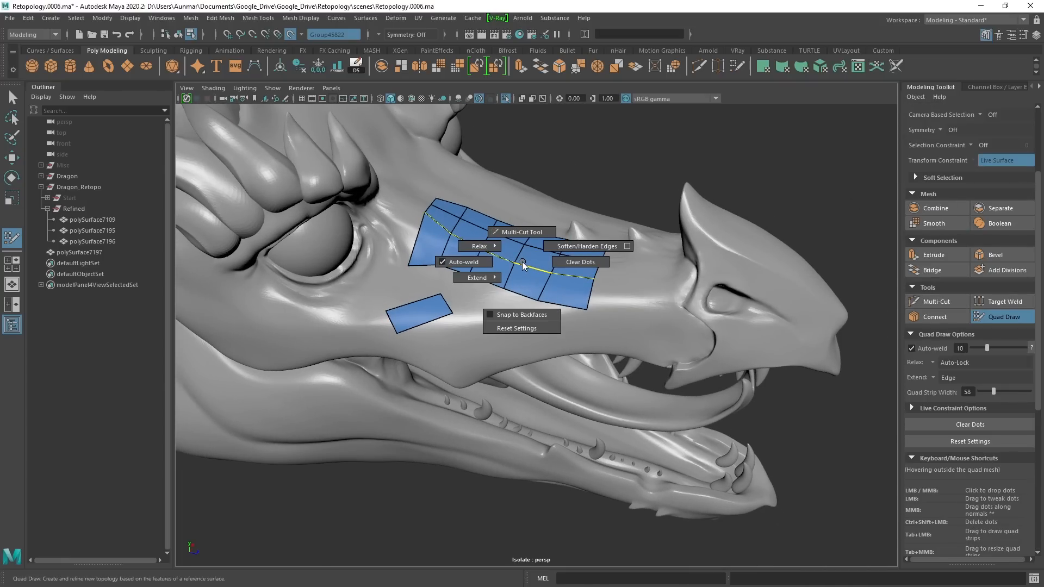
left_click(521, 233)
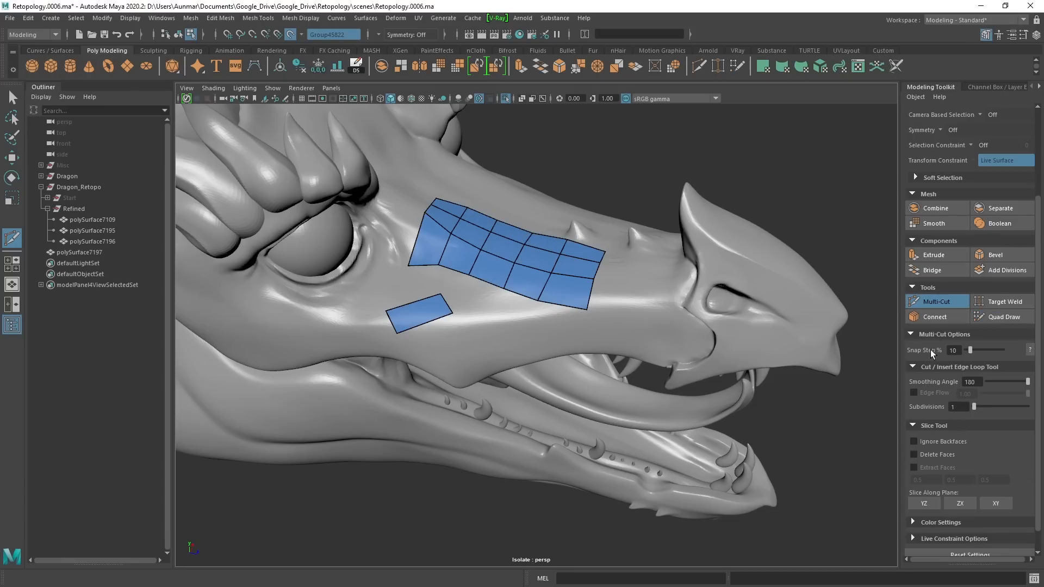
left_click_drag(556, 260, 545, 257, "alt")
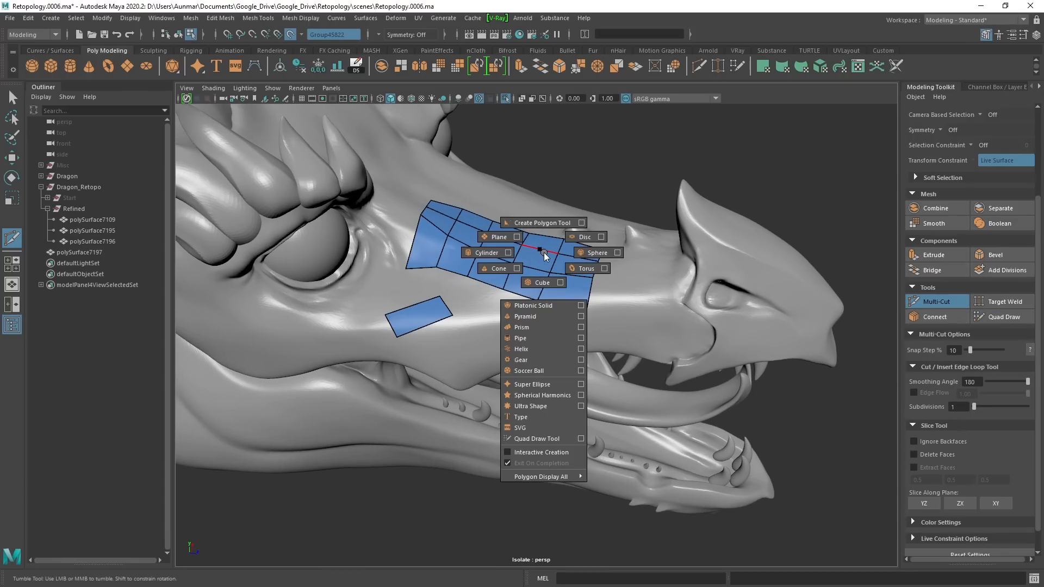
right_click(543, 252)
right_click_drag(506, 251, 571, 236)
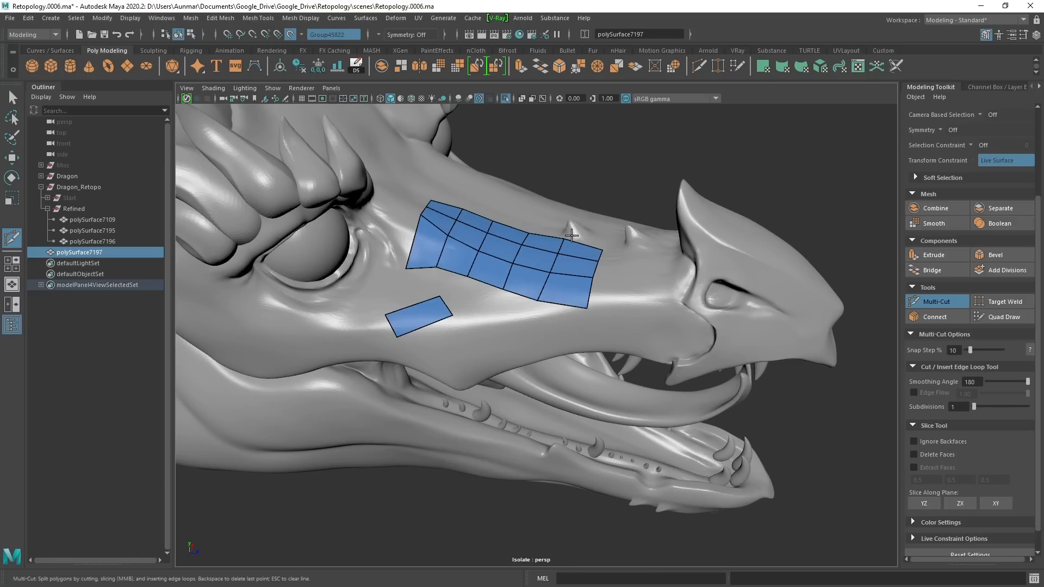
right_click(573, 275, "shift")
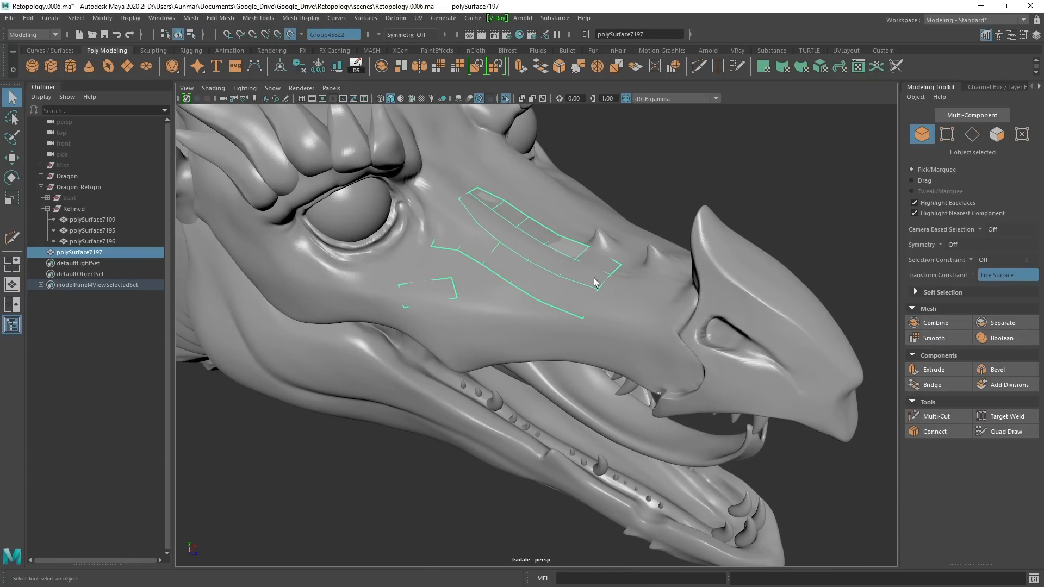
Insert a centered edge loop near the patch's snout end with Multi-Cut, and delete the crosswise loop at its middle with Quad Draw.
left_click(927, 419)
scroll(559, 279, "up", 6)
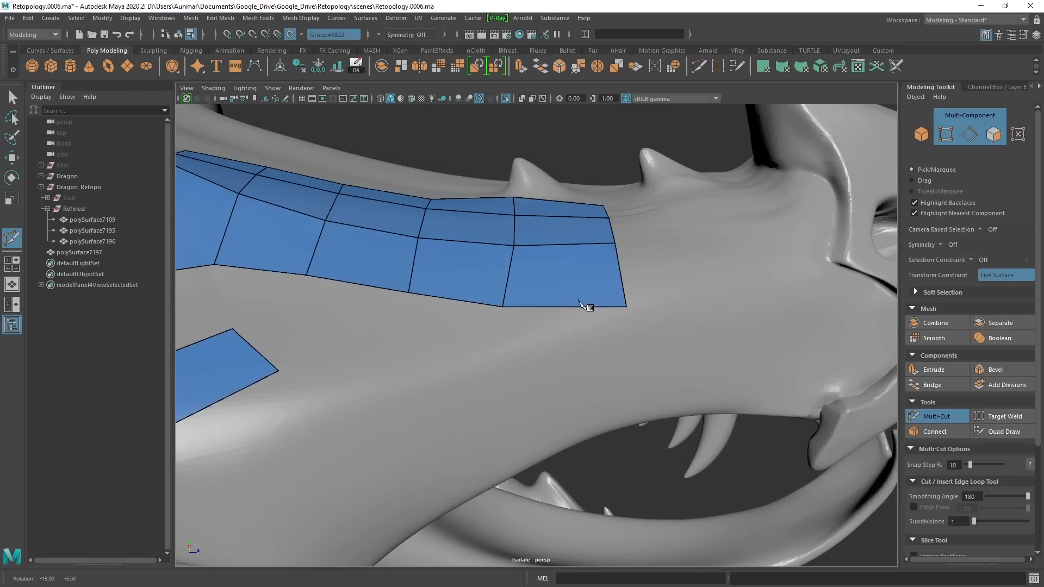
middle_click(563, 257, "ctrl")
left_click_drag(634, 318, 576, 280, "alt")
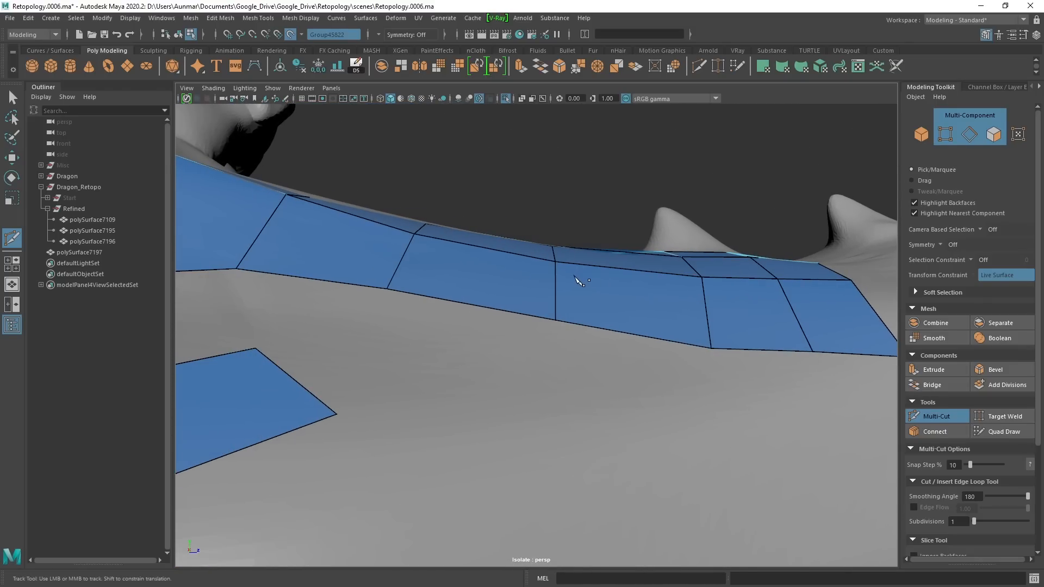
left_click(984, 433)
left_click(555, 288, "ctrl+shift")
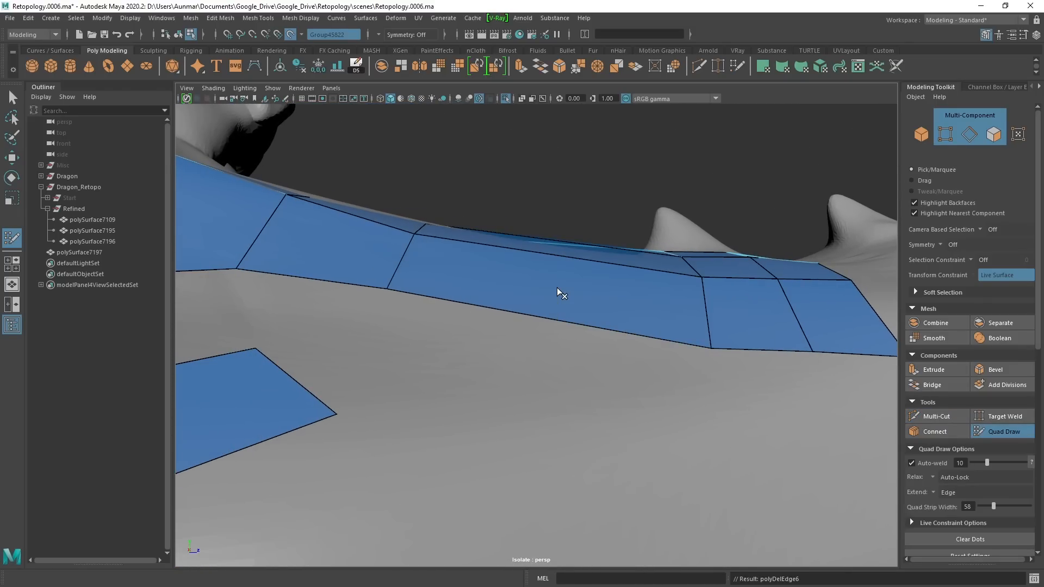
Cut a new edge with Multi-Cut from the patch's lower border through the bottom row into the wide middle face, ending at its upper corner.
left_click(947, 418)
mouse_move(647, 297)
left_mouse_down("alt")
mouse_move(633, 344)
mouse_move(609, 369)
left_mouse_up("alt")
left_click(413, 257)
key("ctrl+z")
left_click_drag(530, 328, 540, 352, "alt")
left_click(512, 386)
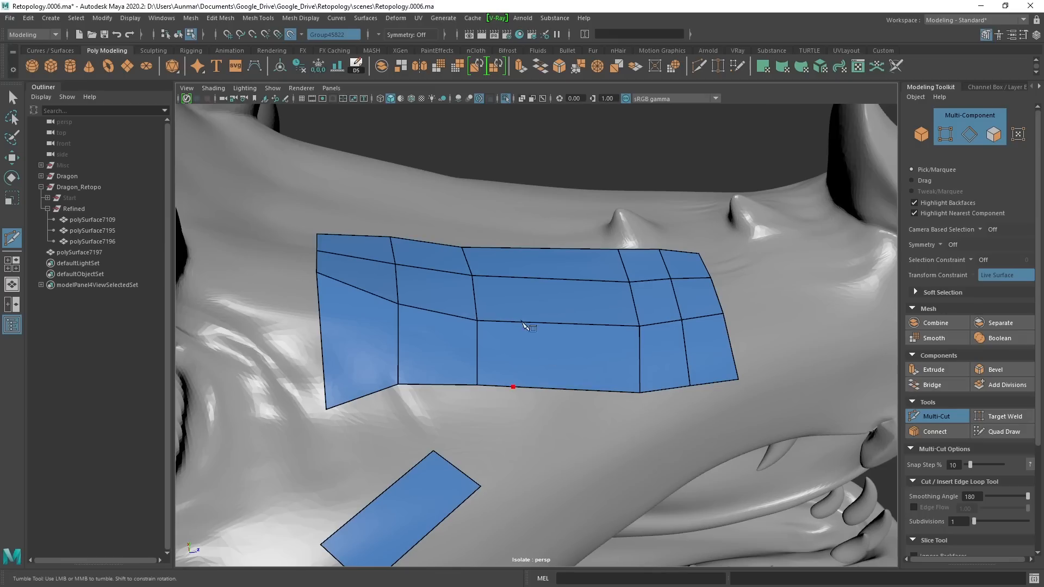
left_click(514, 322)
right_click(535, 293)
Extend the cut through the wide middle face to its snout-side corner, and connect the new inner point to the patch's lower border.
left_click_drag(522, 301, 550, 357, "alt")
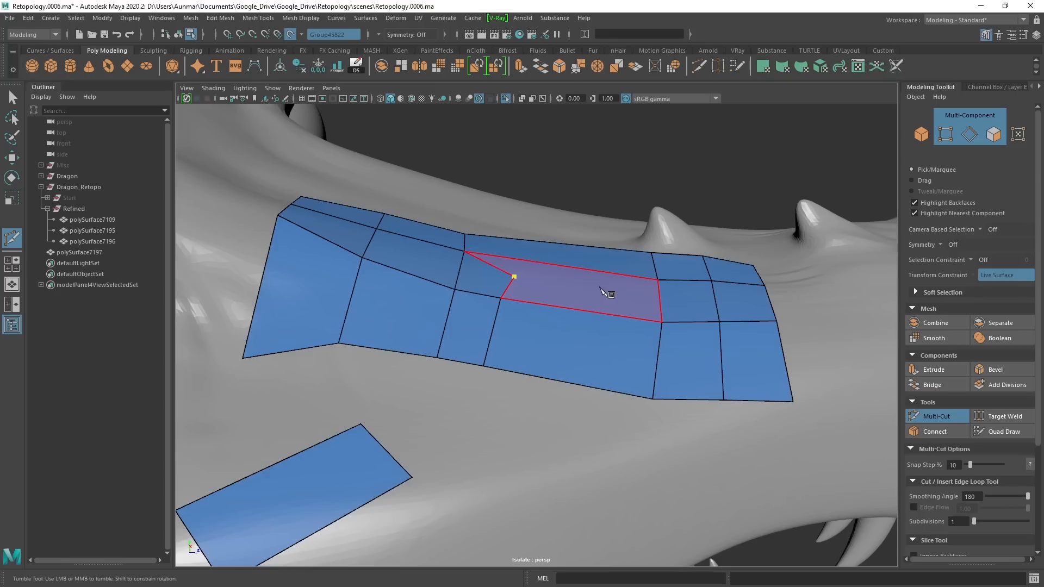
left_click(623, 294)
right_click(622, 295)
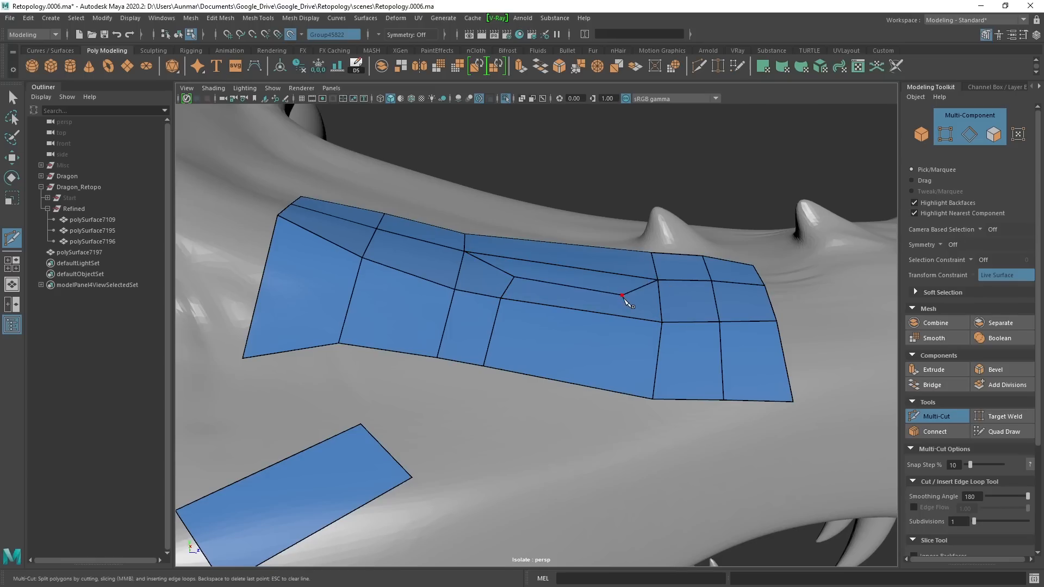
left_click(623, 295)
left_click(625, 391)
mouse_move(625, 391)
left_mouse_down("alt")
mouse_move(693, 328)
mouse_move(647, 283)
mouse_move(625, 294)
mouse_move(565, 289)
left_mouse_up("alt")
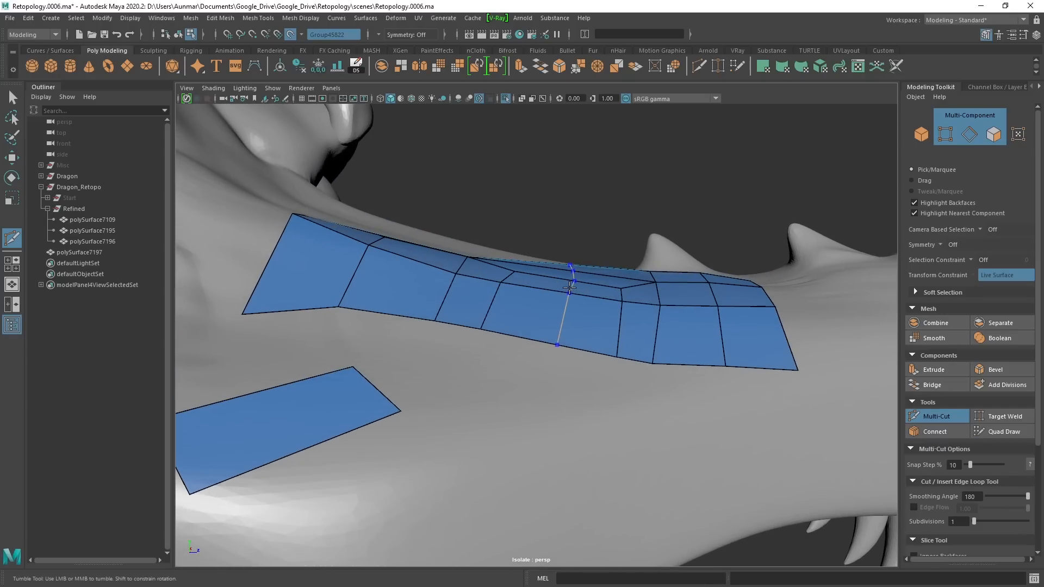
Insert a centered edge loop across the patch through the middle of the newly cut faces.
middle_click(564, 290, "ctrl")
left_click_drag(650, 386, 620, 375, "alt")
left_click(611, 363)
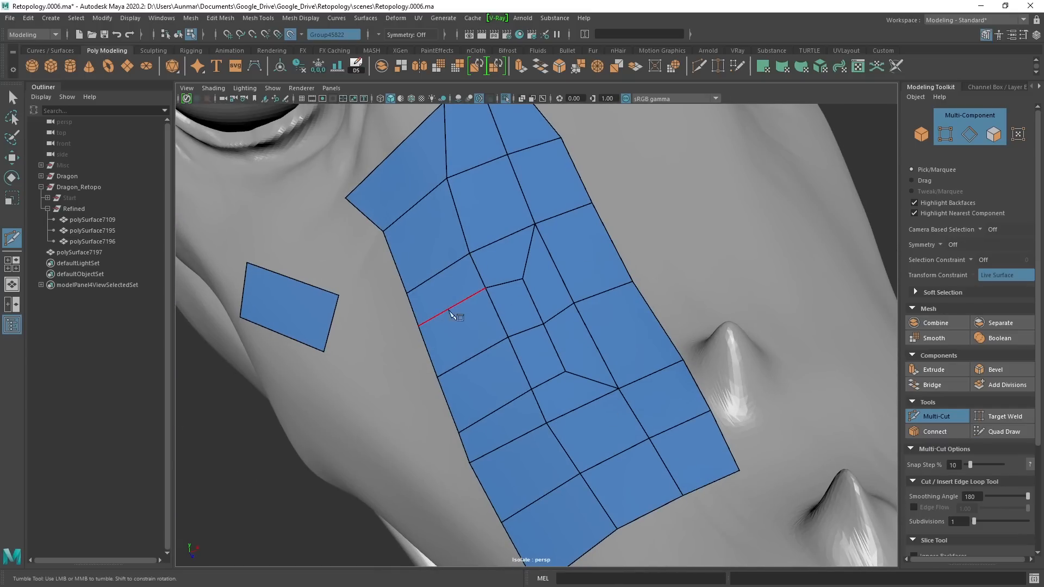
scroll(482, 313, "down", 2)
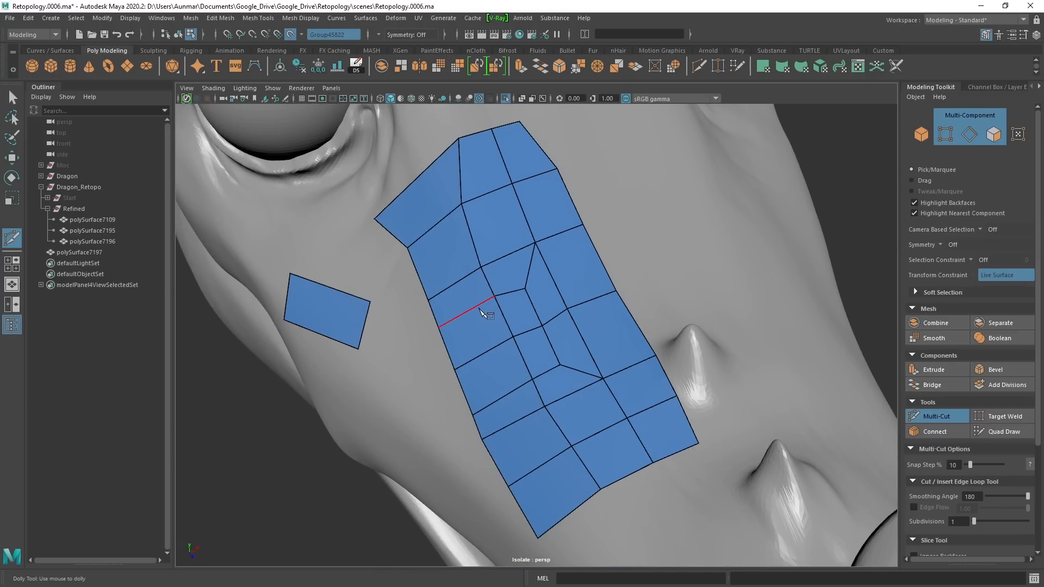
left_click_drag(482, 314, 658, 304, "alt")
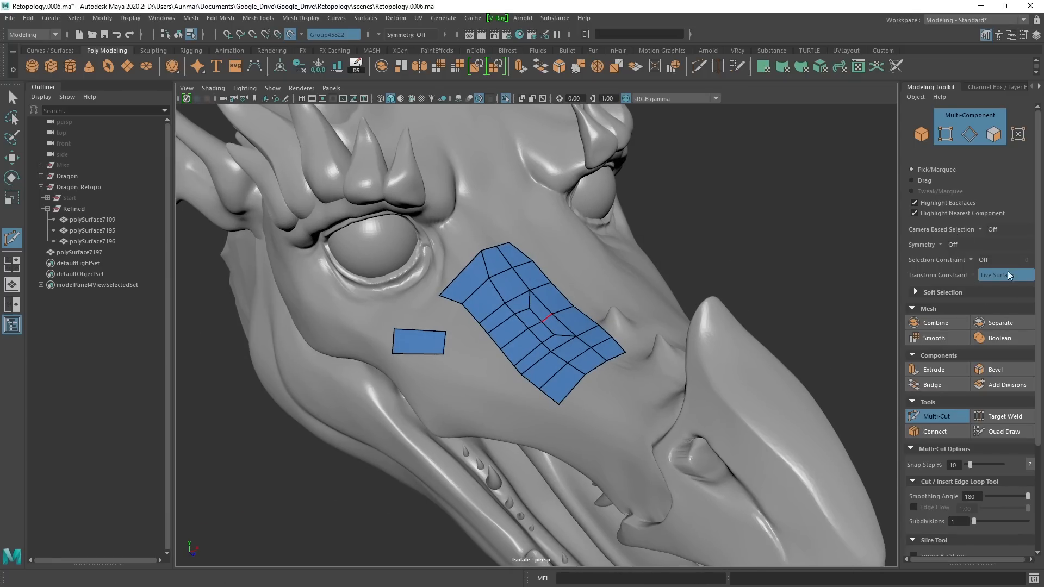
left_click_drag(557, 320, 576, 260, "alt")
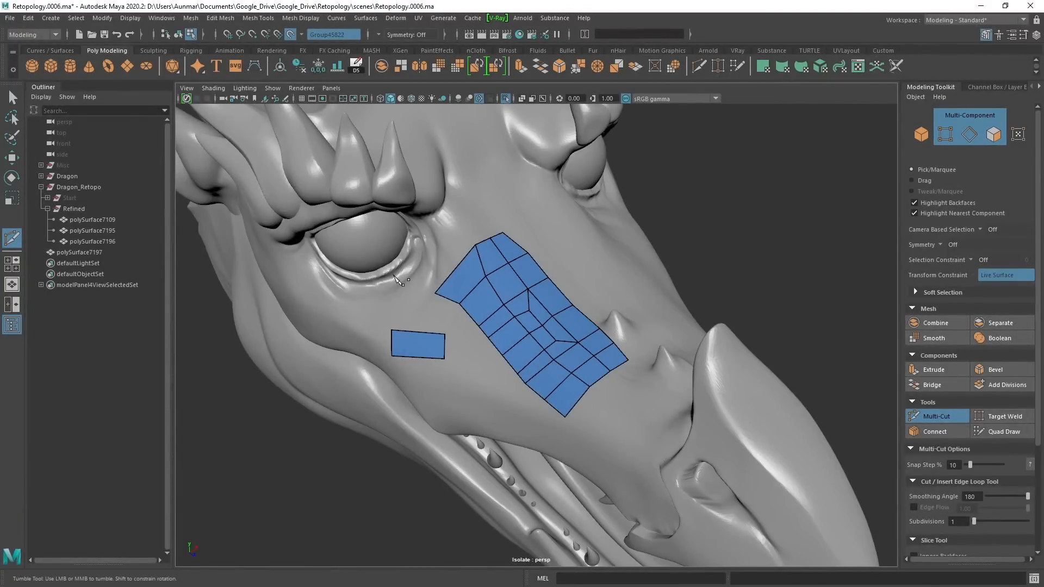
Return to object mode and delete the whole quad patch mesh from the dragon head.
left_click_drag(505, 333, 550, 329, "alt")
right_click_drag(494, 277, 560, 260)
key("q")
left_click_drag(573, 322, 566, 333, "alt")
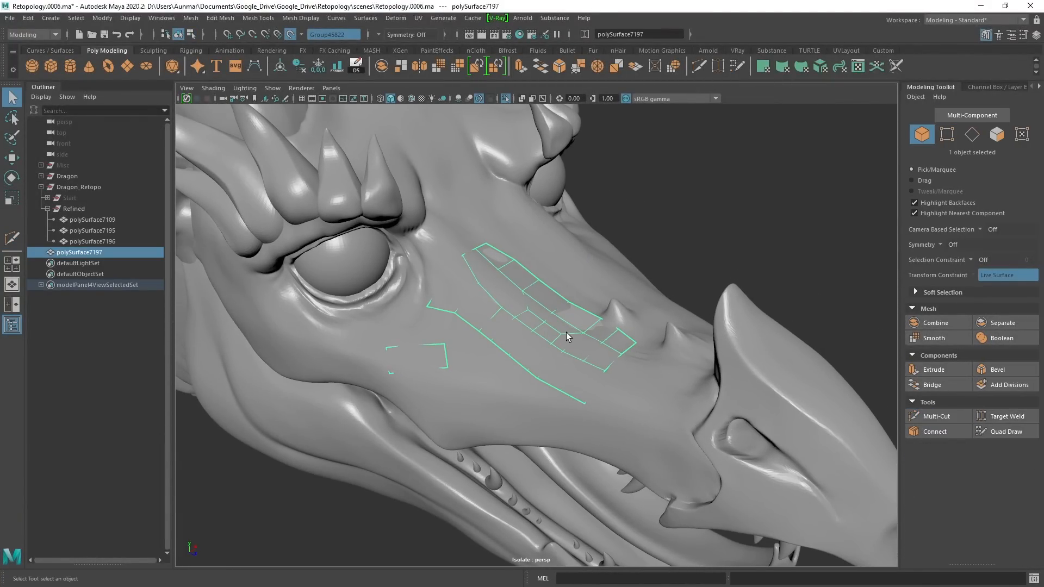
key("Delete")
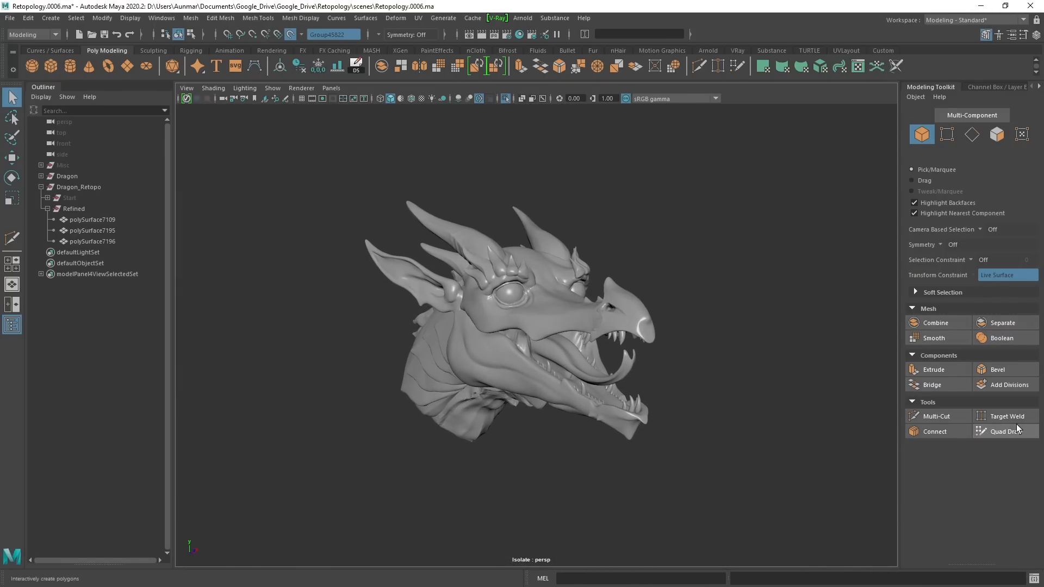
Expand the hidden Start group under Dragon_Retopo and select it.
left_click_drag(392, 239, 380, 260, "alt")
scroll(405, 302, "up", 3)
left_click_drag(411, 305, 454, 308, "alt")
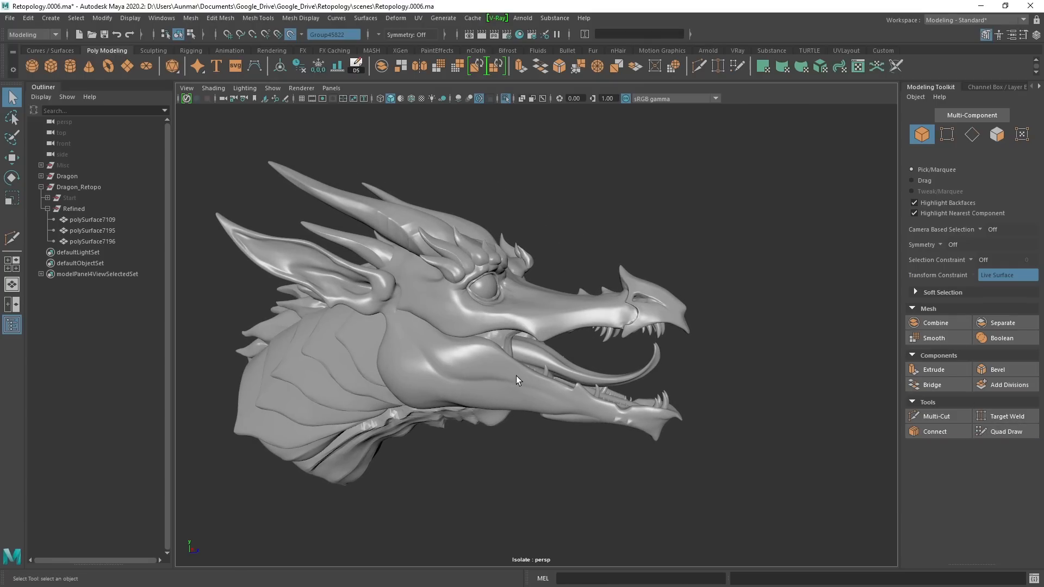
left_click_drag(591, 373, 579, 377, "alt")
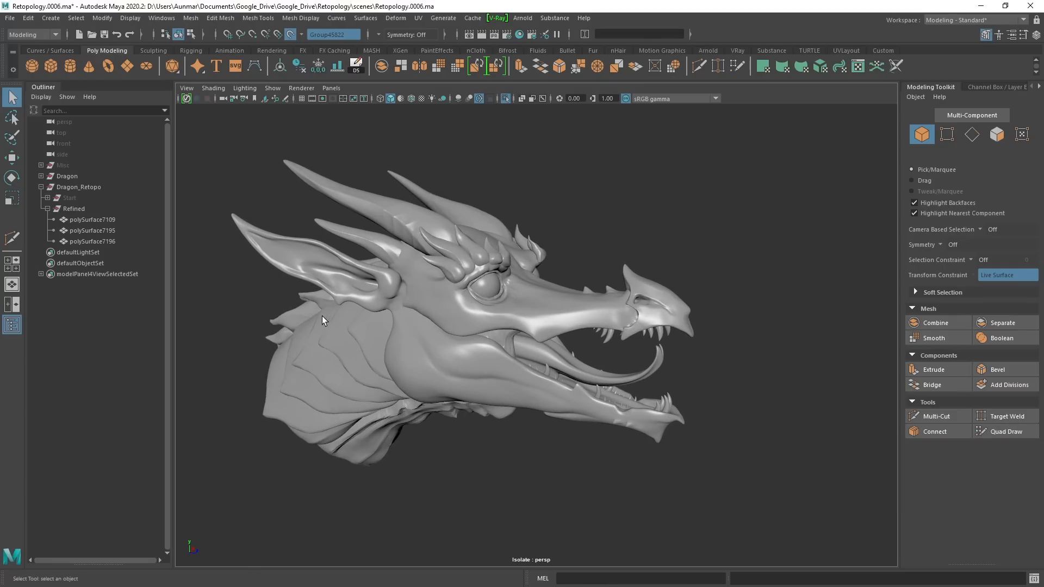
left_click(47, 198)
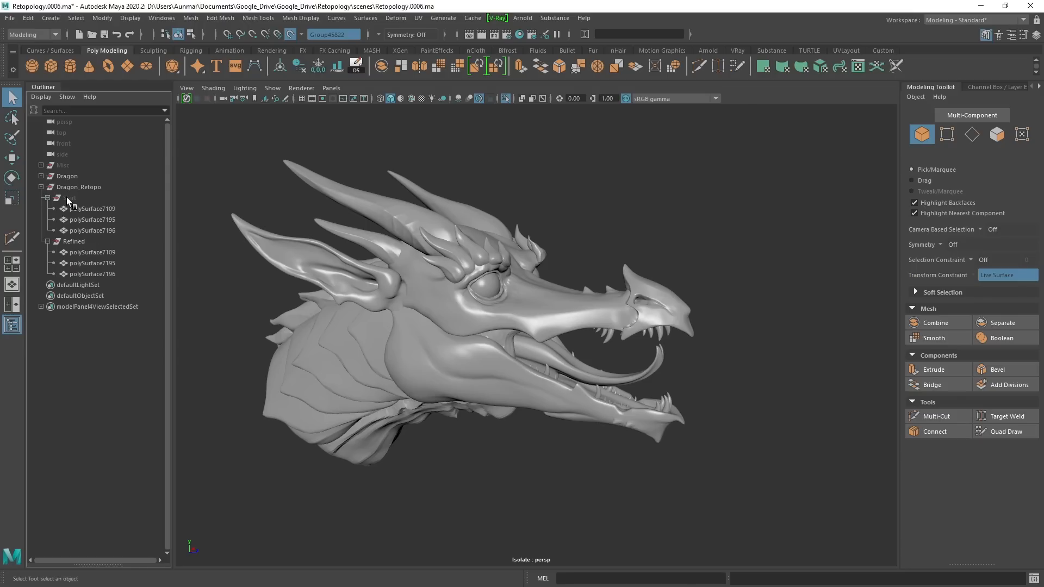
left_click(69, 197)
Unhide the Start group and turn off viewport isolation to display its retopology meshes over the dragon.
left_click_drag(566, 304, 536, 317, "alt")
scroll(537, 323, "up", 1)
middle_click_drag(539, 327, 556, 324, "alt")
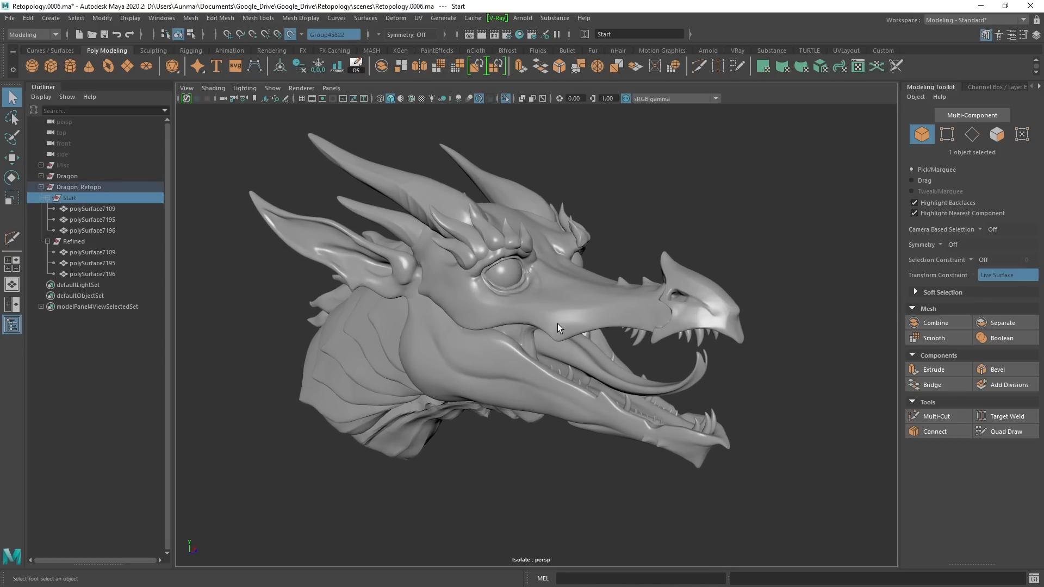
left_click_drag(556, 324, 549, 327, "alt")
scroll(549, 326, "up", 1)
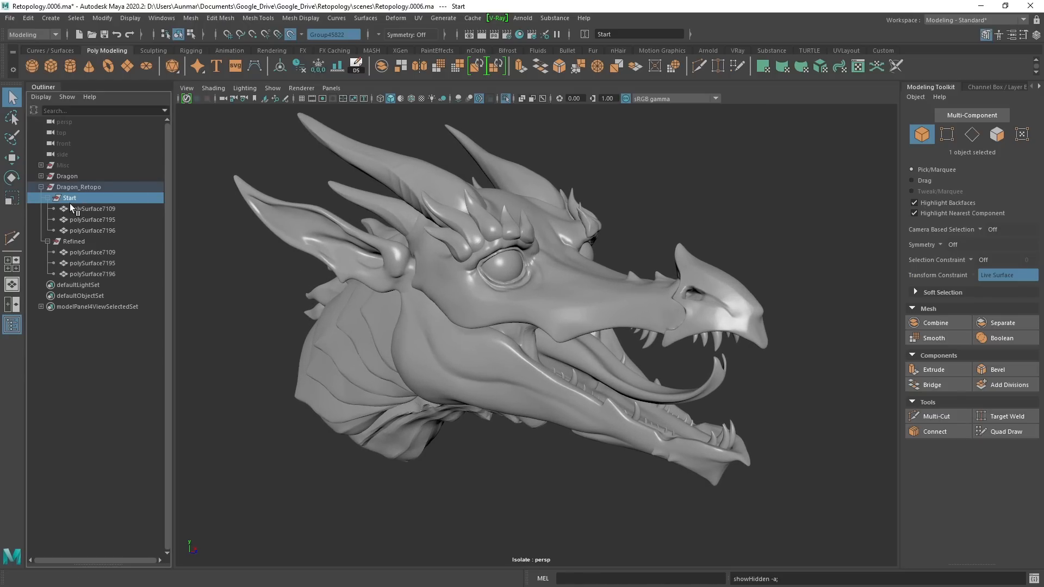
left_click_drag(565, 318, 573, 312, "alt")
key("ctrl+1")
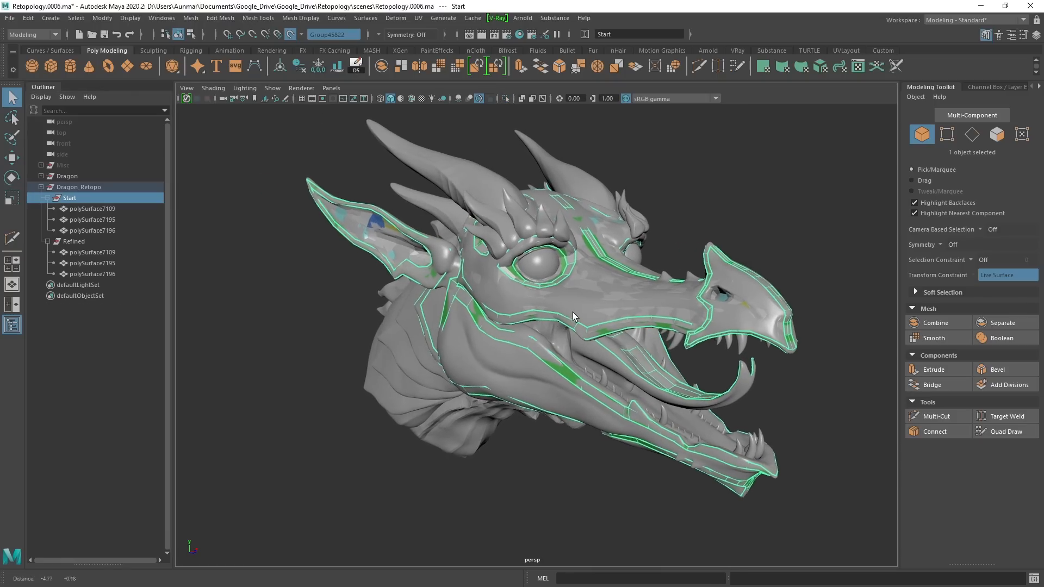
Select the Start group's polySurface7109 and activate Quad Draw on it.
left_click(92, 209)
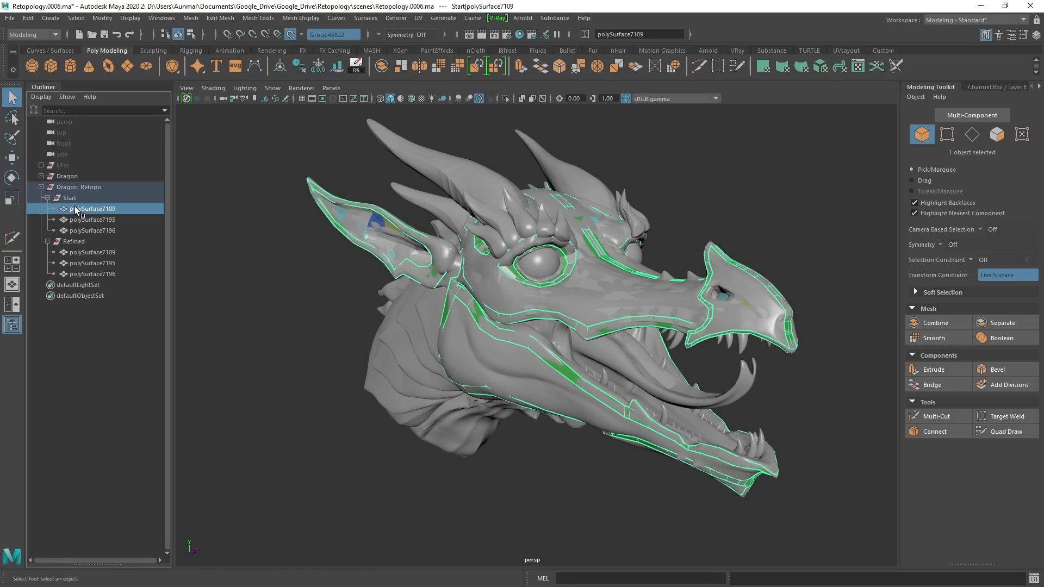
left_click_drag(415, 288, 441, 288, "alt")
left_click(1005, 432)
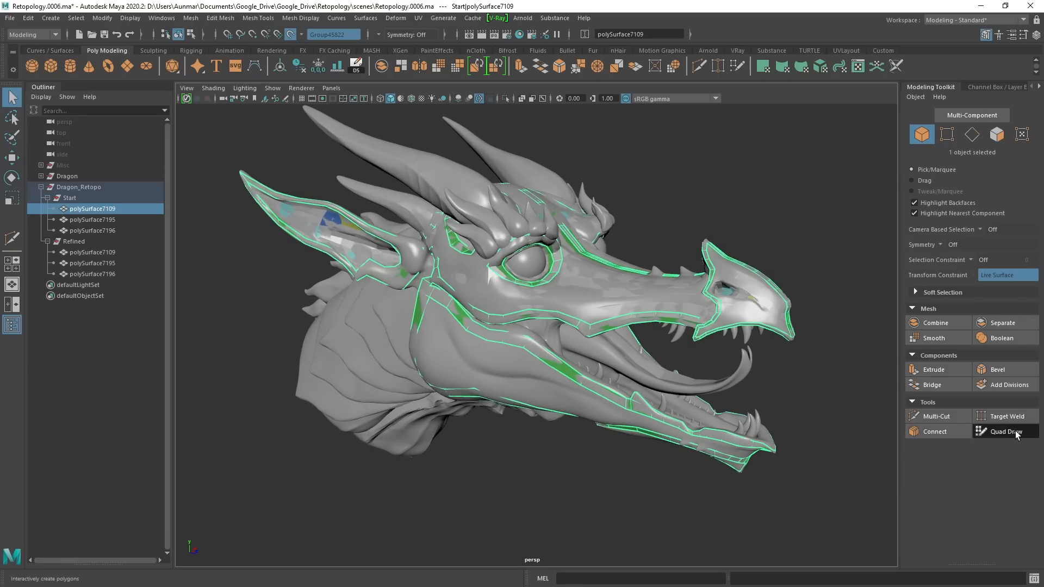
Examine the starting face loops along the mouth, jaw and ear and down the middle of the forehead.
left_click_drag(636, 338, 613, 340, "alt")
middle_click_drag(613, 340, 539, 341, "alt")
left_click_drag(538, 341, 540, 341, "alt")
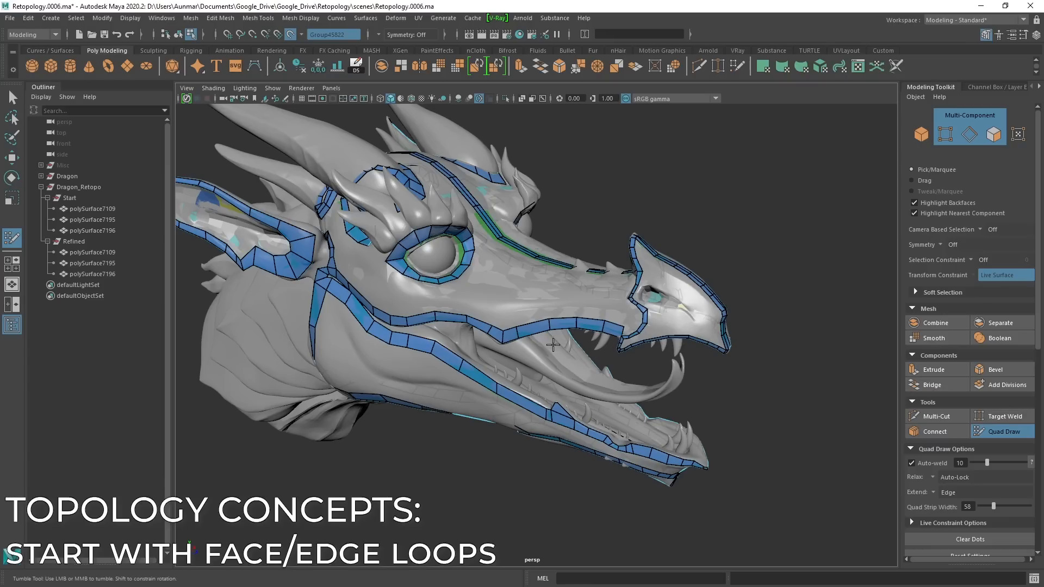
left_click_drag(445, 353, 469, 330, "alt")
right_click_drag(469, 329, 505, 354, "alt")
left_click_drag(505, 354, 468, 330, "alt")
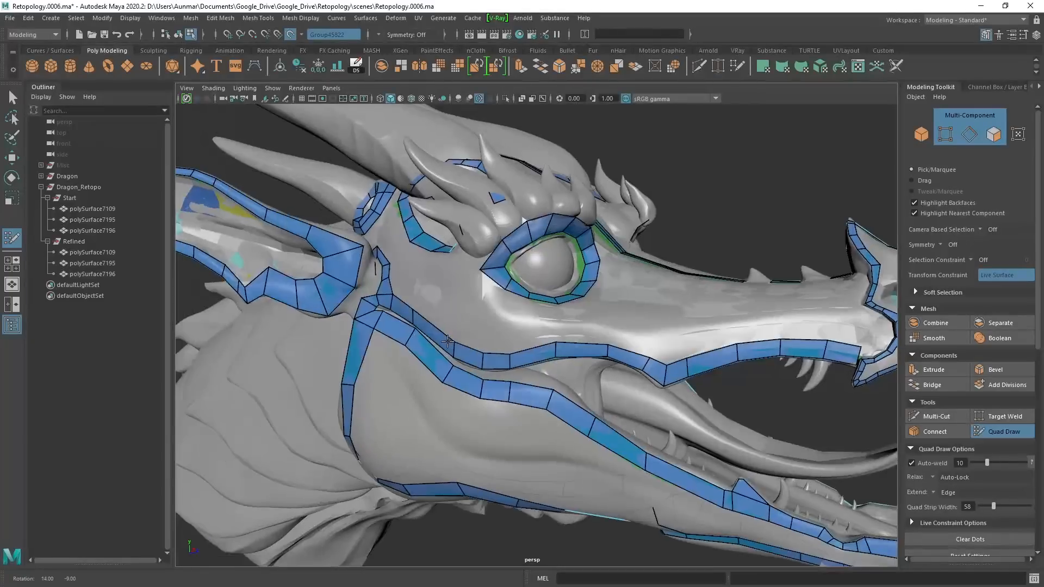
right_click_drag(467, 330, 498, 343, "alt")
left_click_drag(499, 342, 478, 350, "alt")
right_click_drag(479, 350, 497, 334, "alt")
left_click_drag(498, 334, 577, 192, "alt")
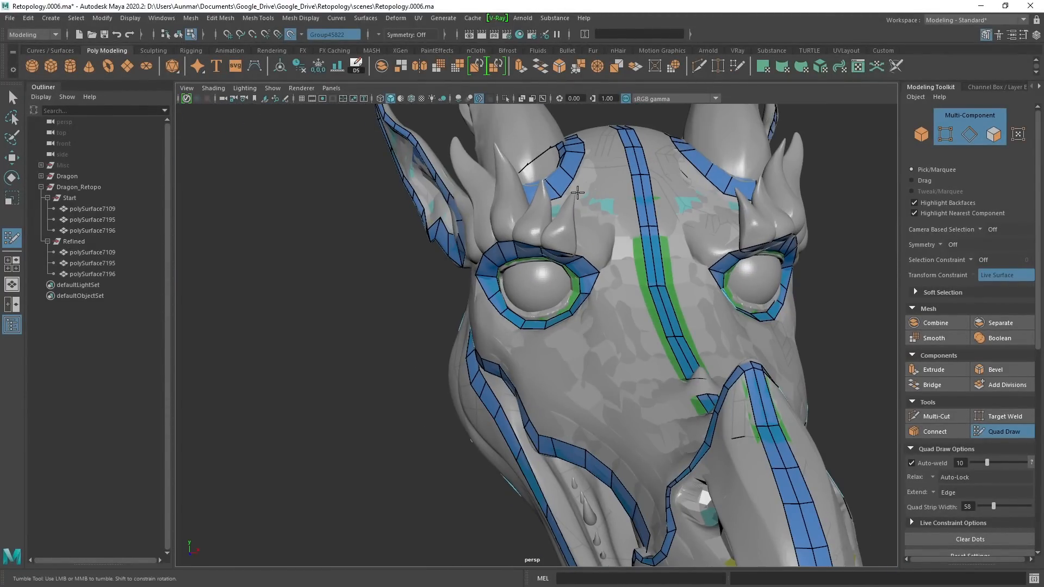
Examine the starting face loops around the eye, along the upper lip and around the beak.
right_click_drag(689, 363, 611, 408, "alt")
left_click_drag(611, 408, 664, 361, "alt")
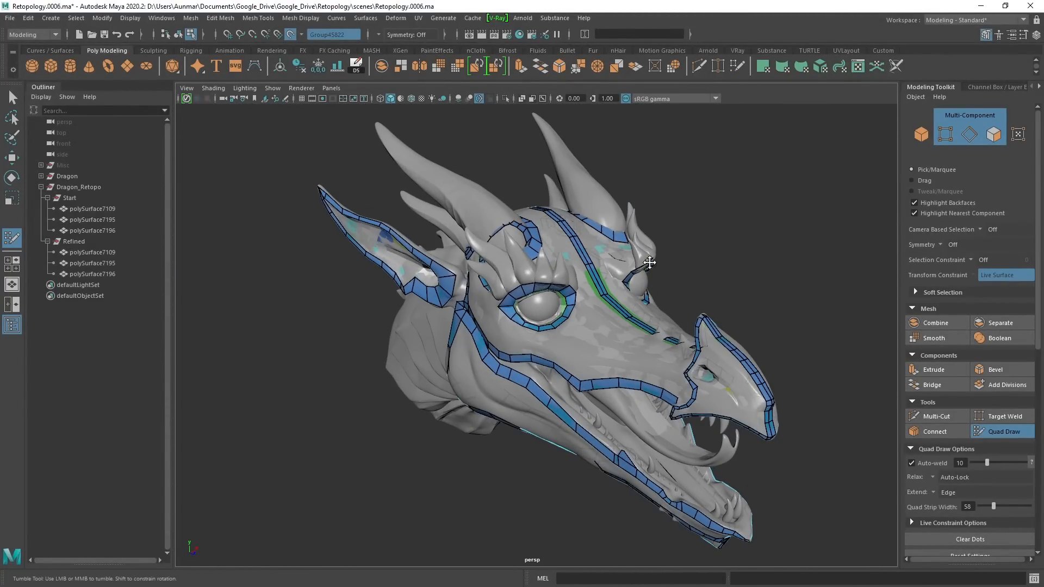
right_click_drag(627, 366, 701, 383, "alt")
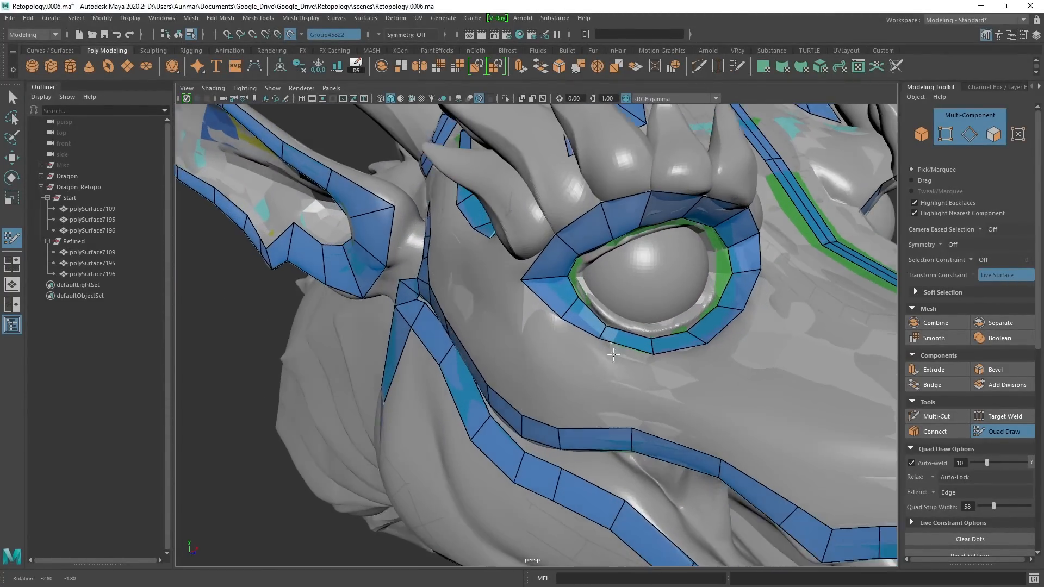
left_click_drag(613, 354, 649, 311, "alt")
left_click_drag(664, 256, 603, 243, "alt")
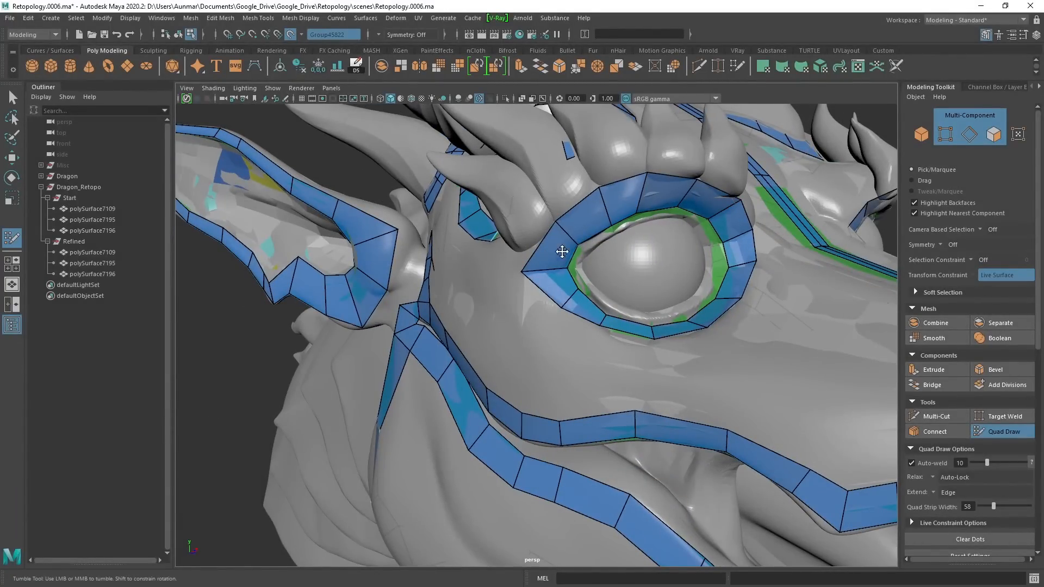
right_click_drag(731, 220, 623, 241, "alt")
left_click_drag(739, 330, 626, 290, "alt")
right_click_drag(715, 429, 728, 346, "alt")
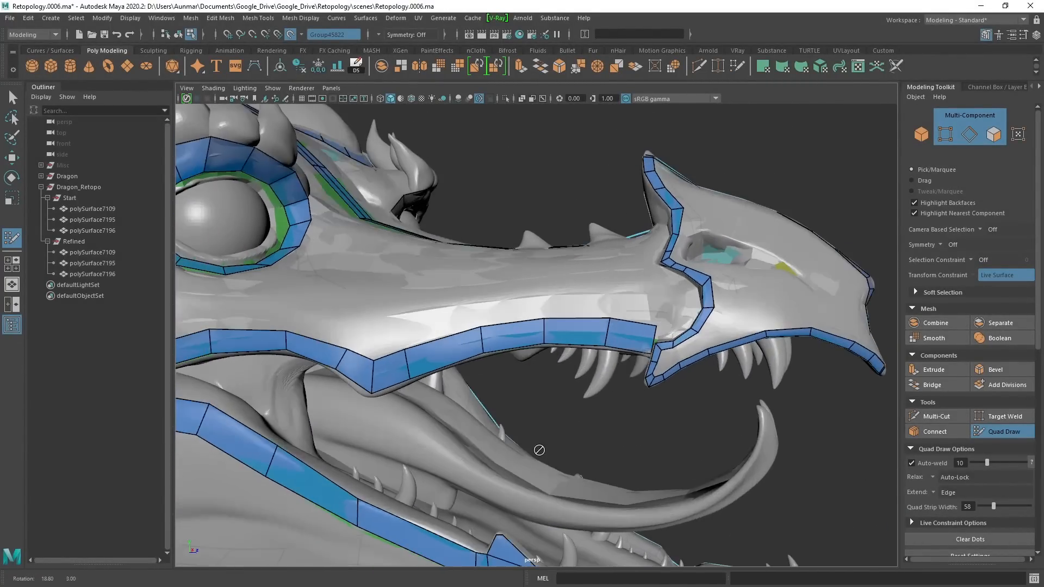
middle_click_drag(728, 346, 549, 330, "alt")
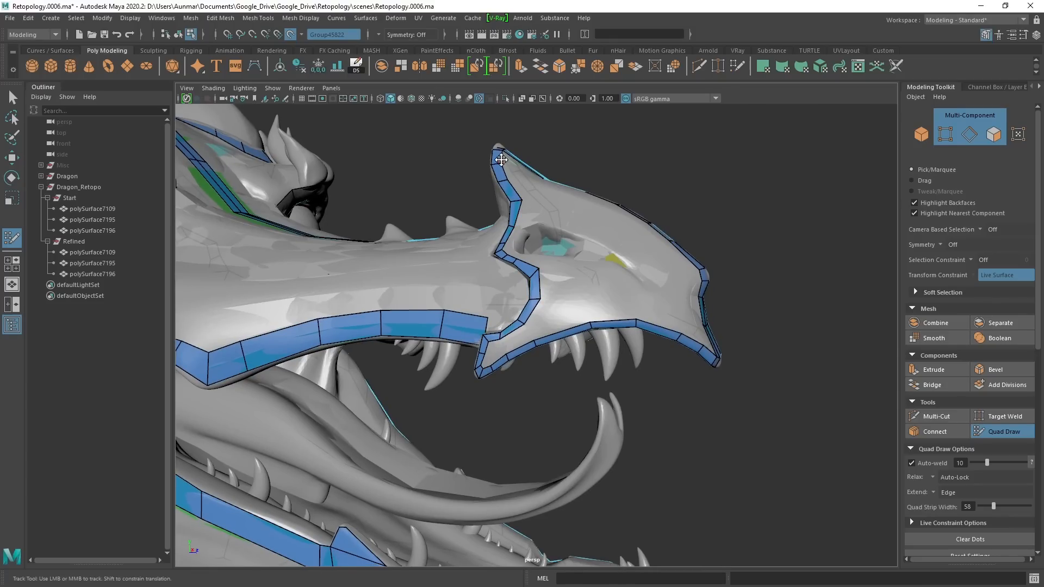
Examine the starting face loops from the beak back along the upper lip and eye to the ear.
left_click_drag(501, 159, 568, 210, "alt")
middle_click_drag(505, 234, 687, 236, "alt")
right_click_drag(687, 235, 457, 248, "alt")
middle_click_drag(381, 247, 575, 266, "alt")
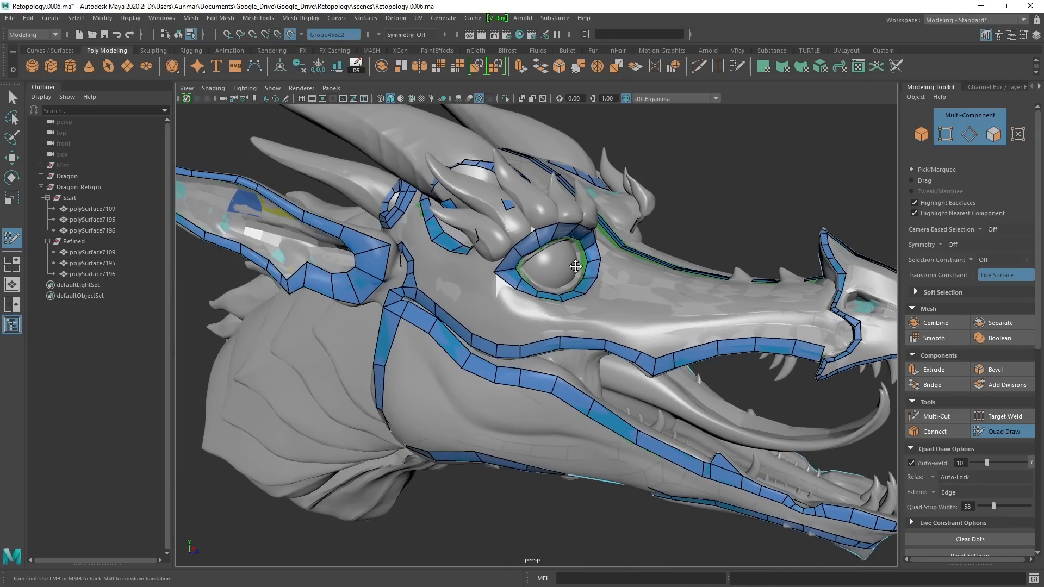
left_click_drag(575, 267, 617, 312, "alt")
middle_click_drag(237, 215, 549, 272, "alt")
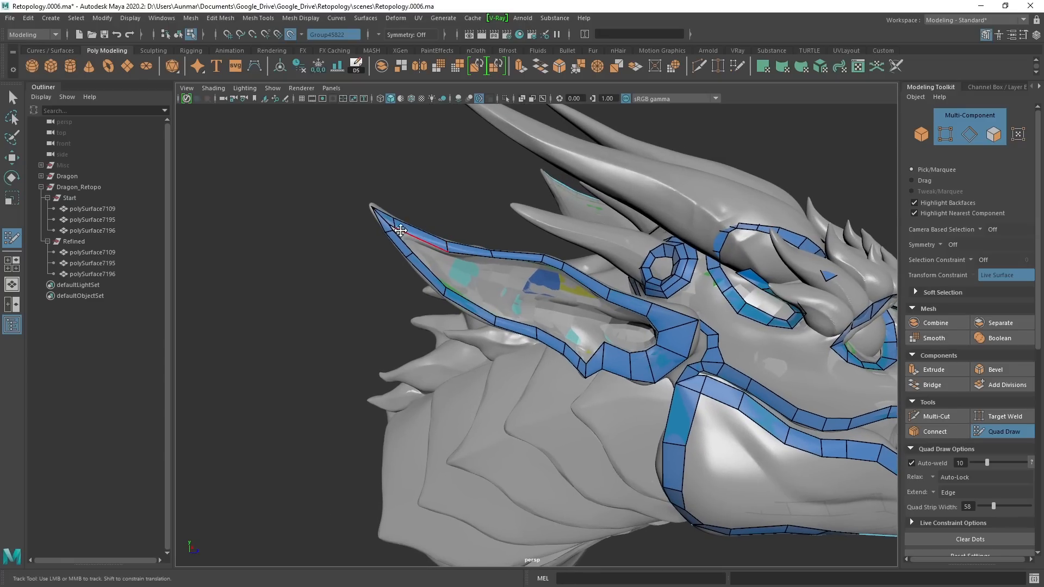
left_click_drag(563, 386, 486, 312, "alt")
middle_click_drag(435, 304, 543, 353, "alt")
right_click_drag(522, 350, 575, 366, "alt")
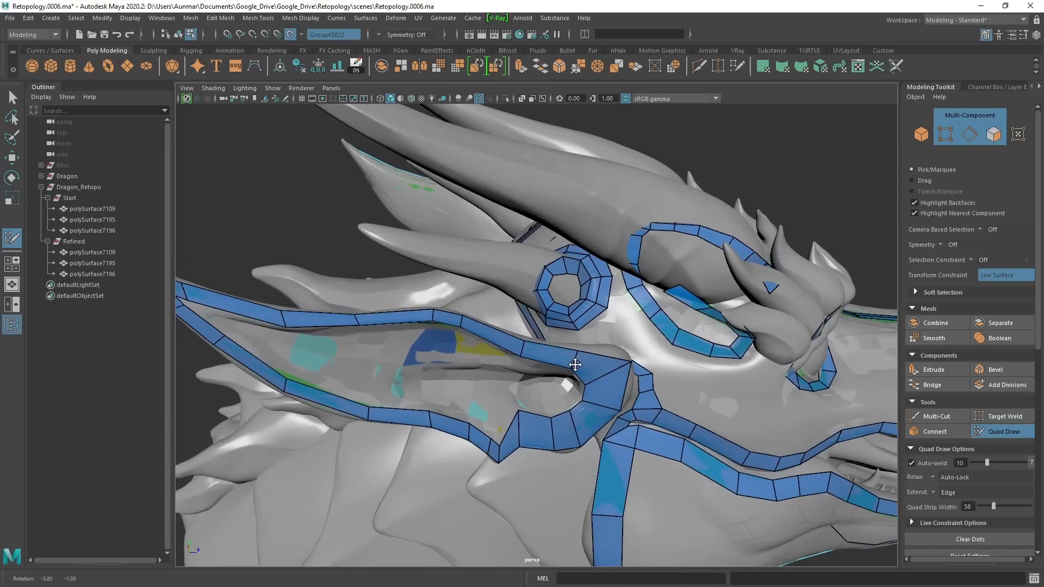
Examine the starting face loops around the ear opening, the small horn's base and the brow.
left_click_drag(575, 366, 533, 372, "alt")
right_click_drag(532, 373, 582, 361, "alt")
left_click_drag(582, 361, 560, 309, "alt")
right_click_drag(533, 304, 552, 298, "alt")
left_click_drag(552, 299, 586, 306, "alt")
left_click_drag(742, 384, 685, 409, "alt")
left_click_drag(659, 358, 497, 221, "alt")
mouse_move(483, 289)
left_mouse_down("alt")
mouse_move(540, 302)
mouse_move(635, 356)
mouse_move(473, 292)
left_mouse_up("alt")
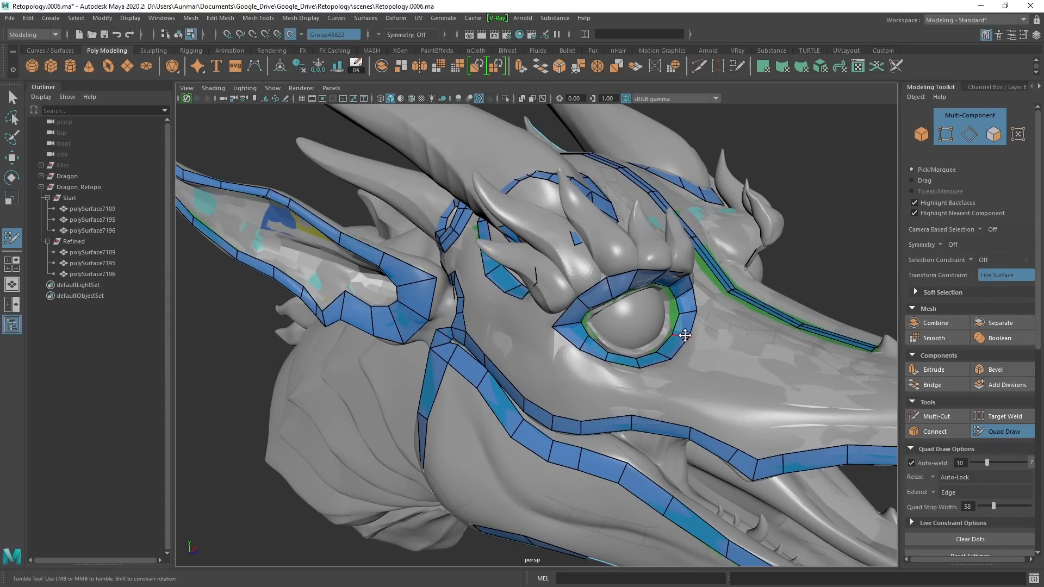
Examine the forehead's centre strip from the front and the layout of all starting loops across the head.
left_click_drag(684, 335, 558, 317, "alt")
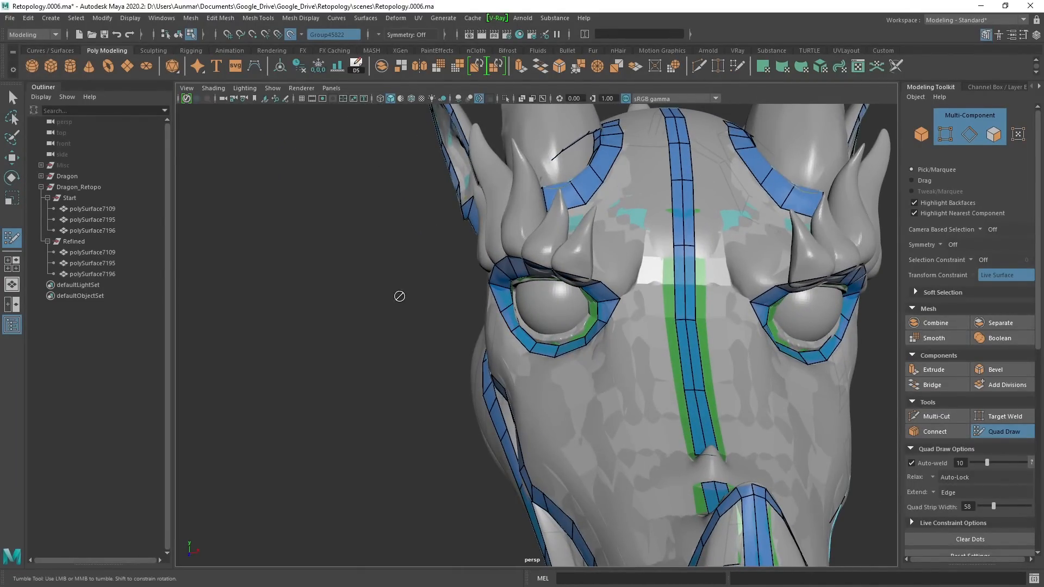
left_click_drag(690, 279, 638, 305, "alt")
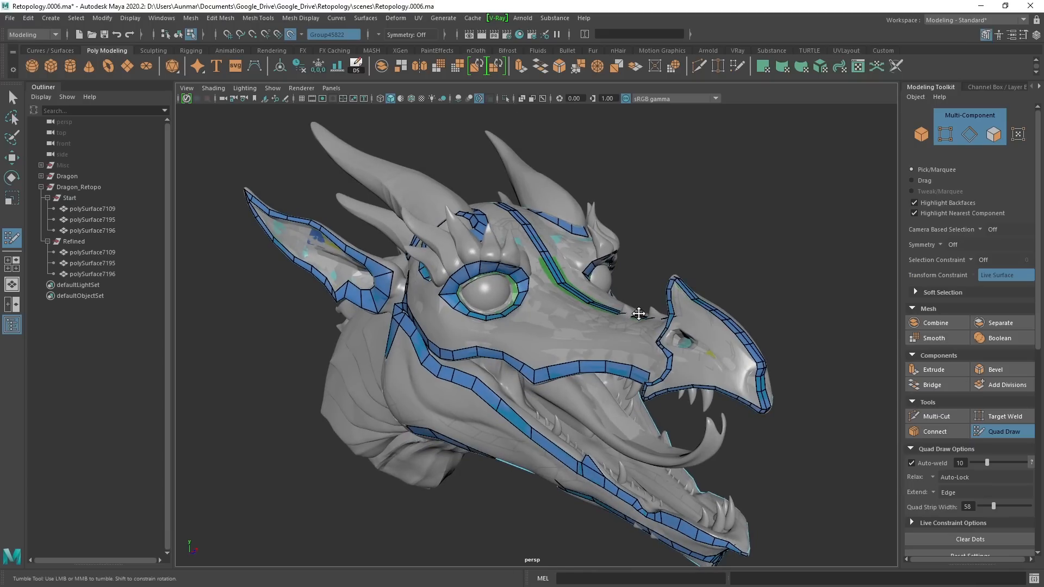
right_click_drag(638, 305, 649, 340, "alt")
left_click_drag(649, 340, 653, 338, "alt")
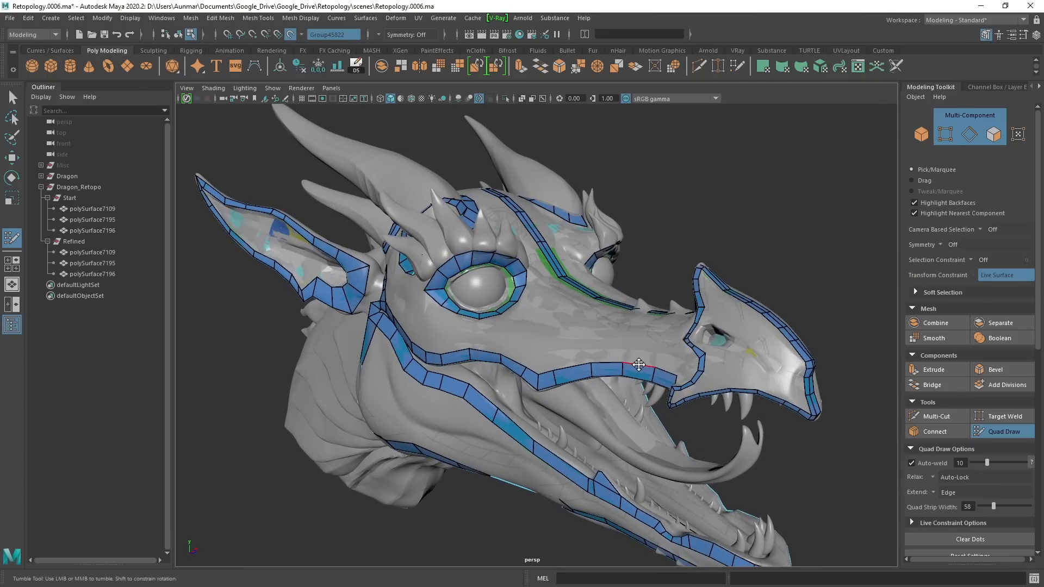
middle_click_drag(604, 369, 579, 349, "alt")
scroll(578, 349, "up", 1)
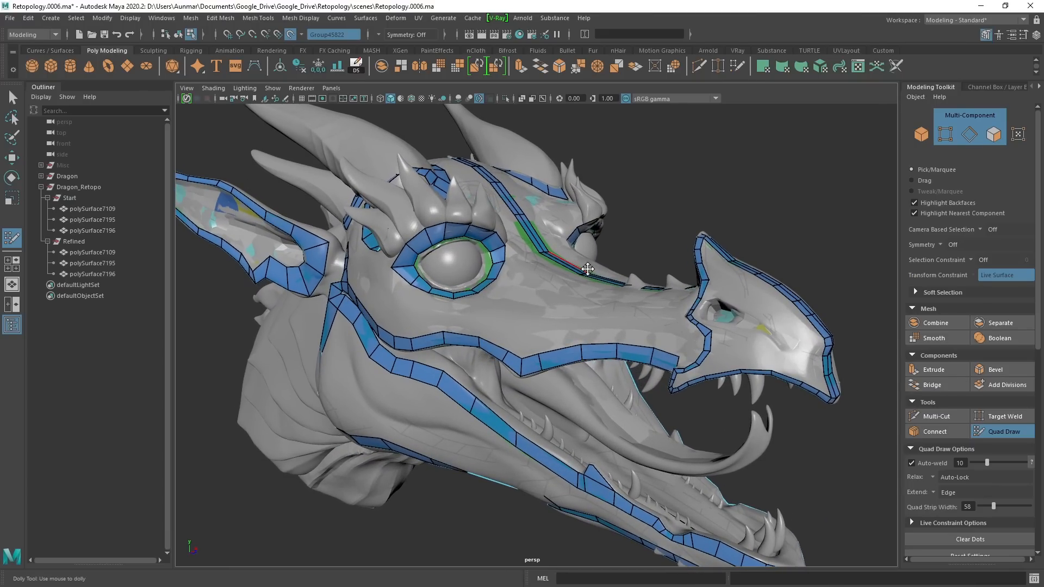
left_click_drag(519, 333, 550, 305, "alt")
scroll(596, 313, "down", 2)
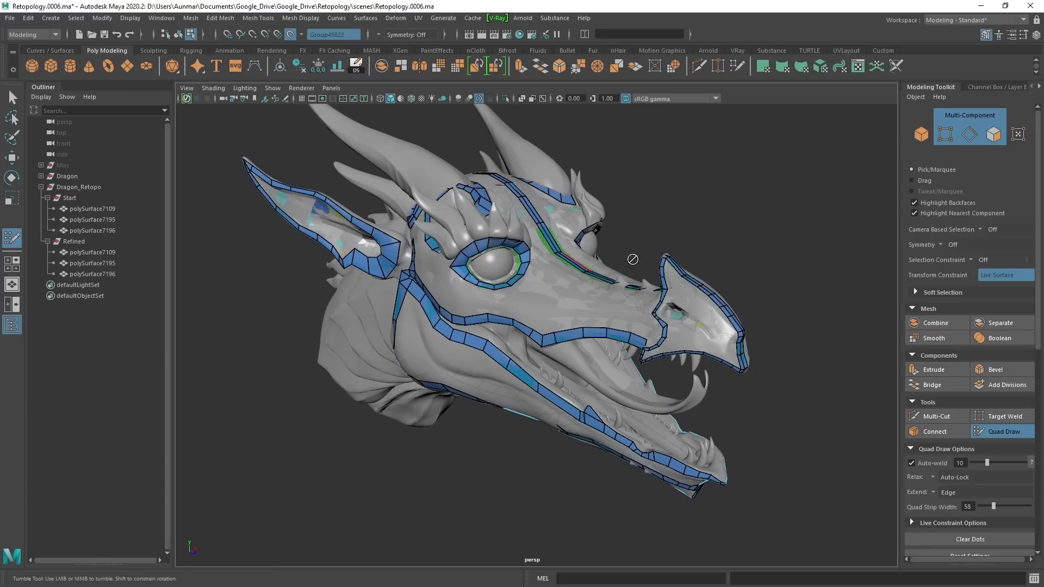
Leave Quad Draw for object selection and select the Refined group's polySurface7109 to compare its mesh.
right_click_drag(521, 248, 584, 229)
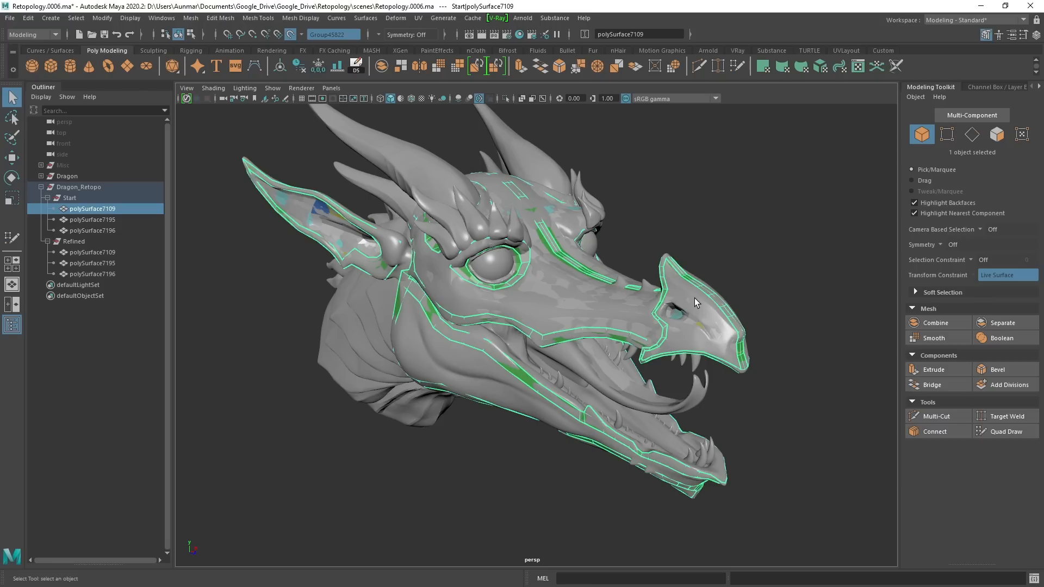
left_click_drag(614, 329, 571, 328, "alt")
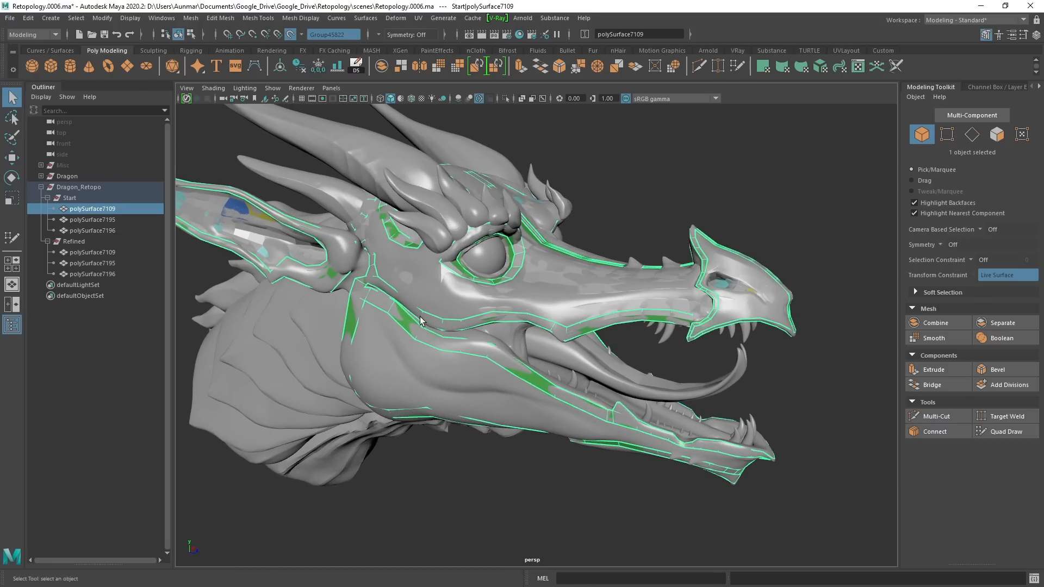
left_click_drag(662, 312, 631, 316, "alt")
left_click(130, 252)
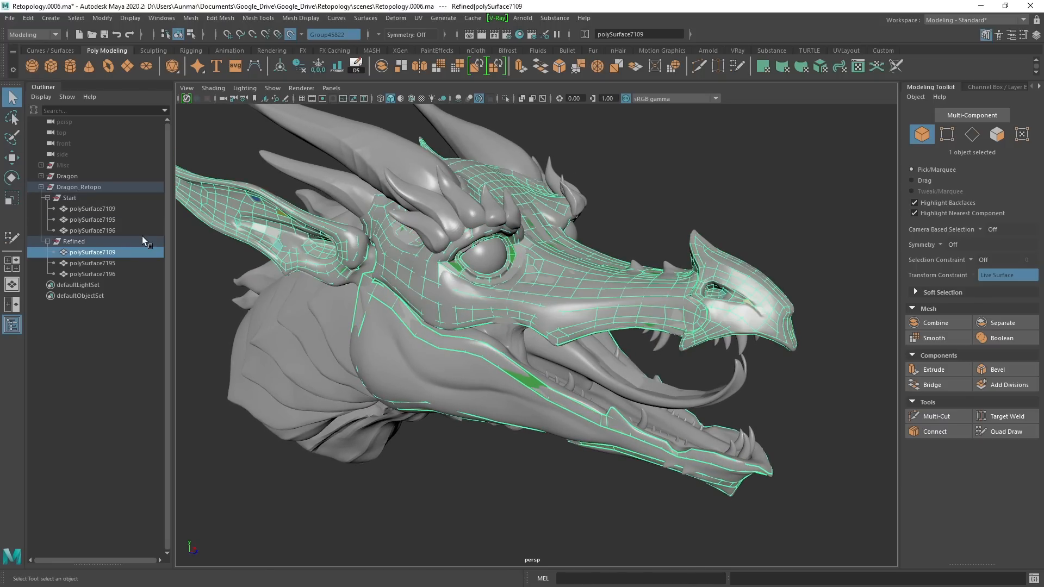
Isolate the Dragon group's Group45822 sculpt in the viewport, deselect it and activate Quad Draw.
left_click(41, 176)
left_click(80, 187)
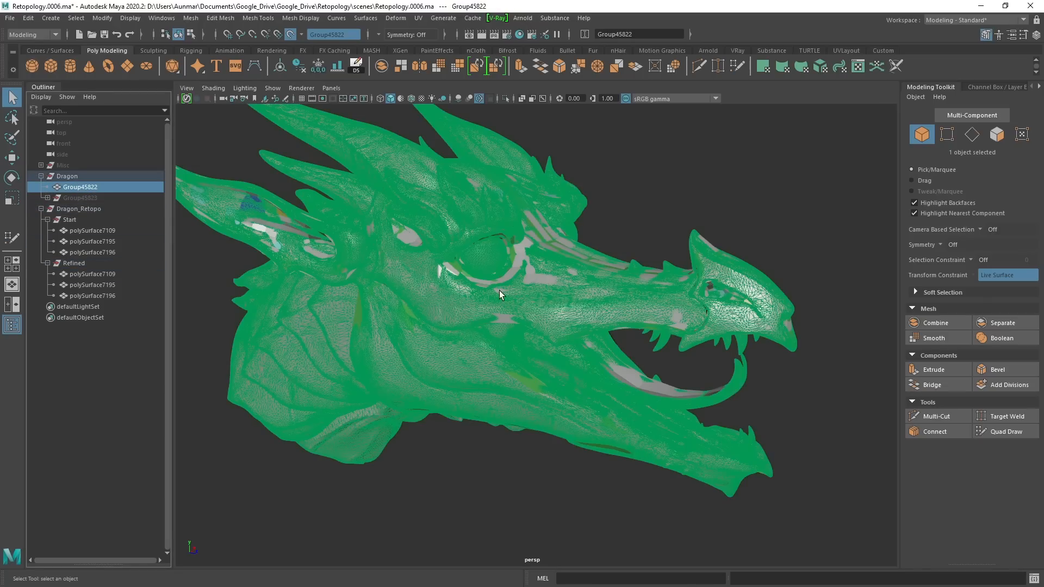
key("ctrl+1")
left_click(758, 191)
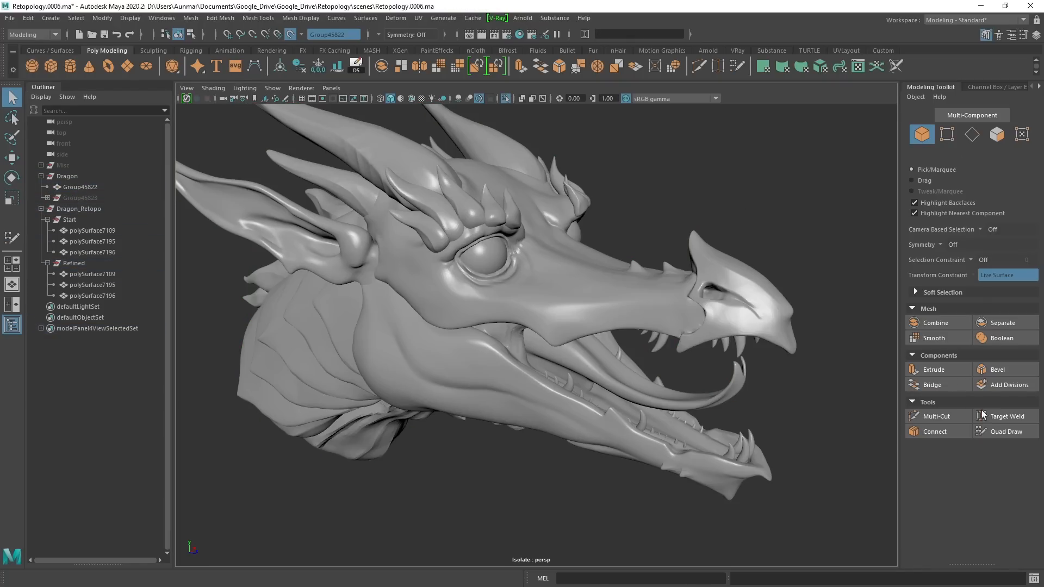
left_click(1003, 429)
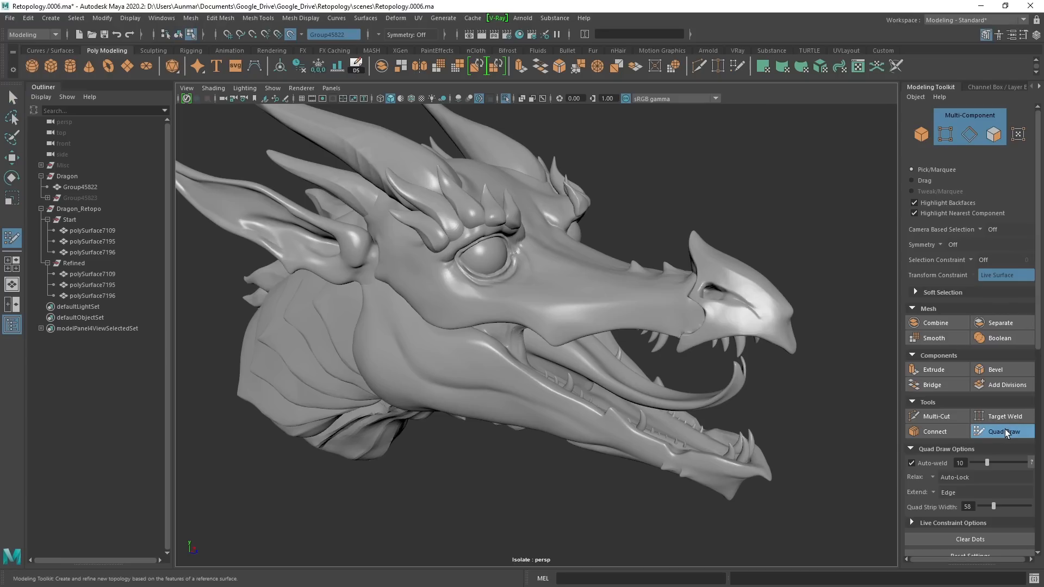
Draw a small quad at the pointed corner of the upper lip and adjust its upper rear vertex.
scroll(604, 312, "up", 6)
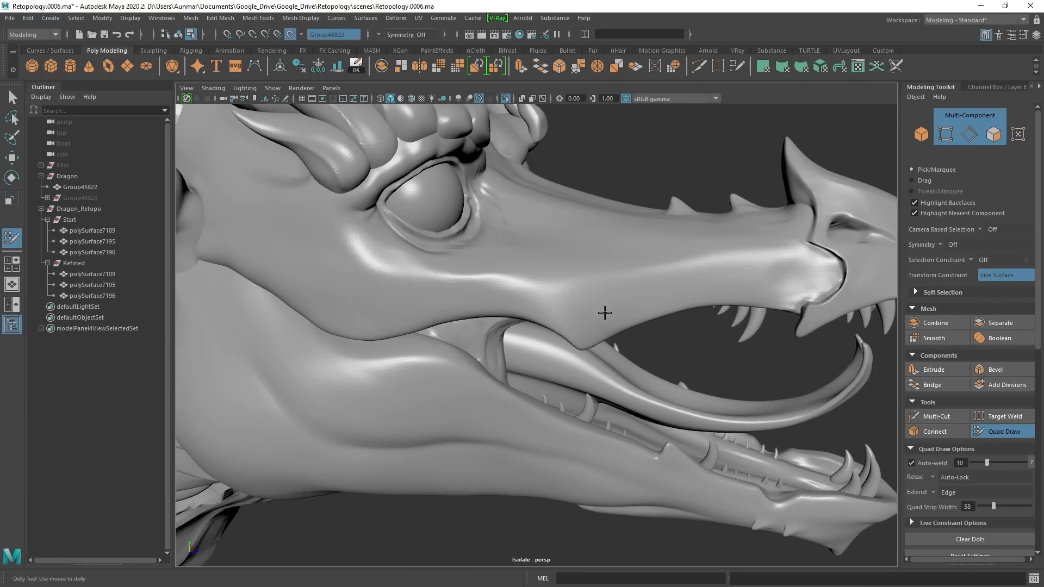
left_click_drag(604, 313, 576, 326, "alt")
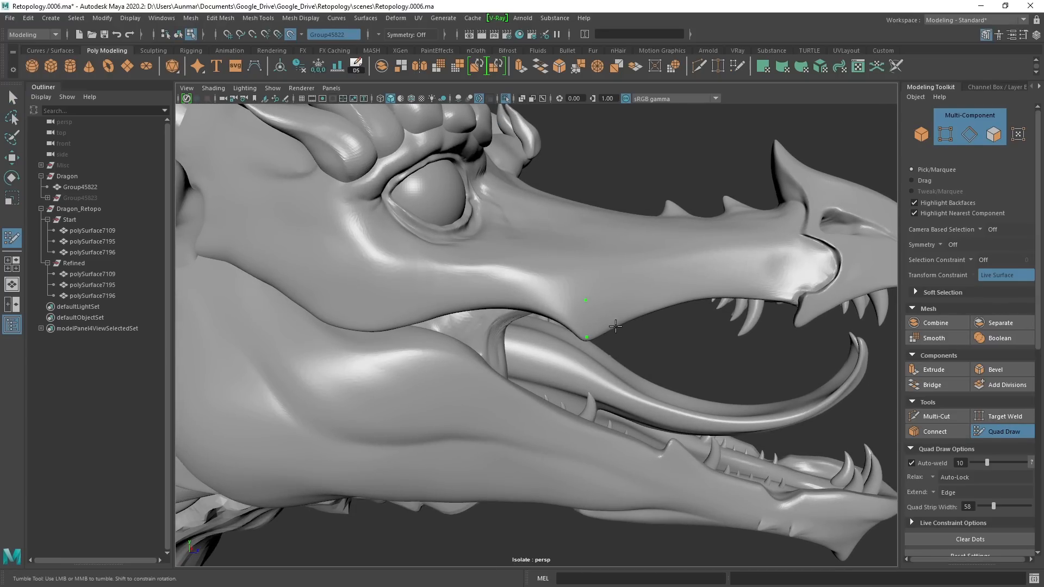
left_click(617, 299)
left_click(605, 315, "shift")
left_click_drag(625, 324, 579, 316, "alt")
scroll(522, 294, "up", 3)
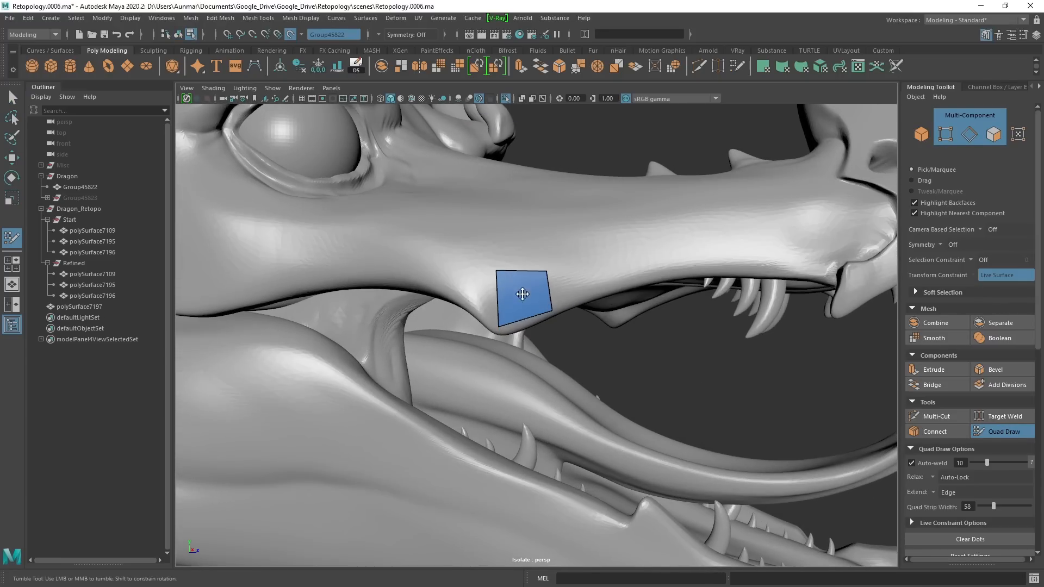
left_click_drag(498, 276, 500, 285)
middle_click_drag(513, 291, 514, 328, "alt")
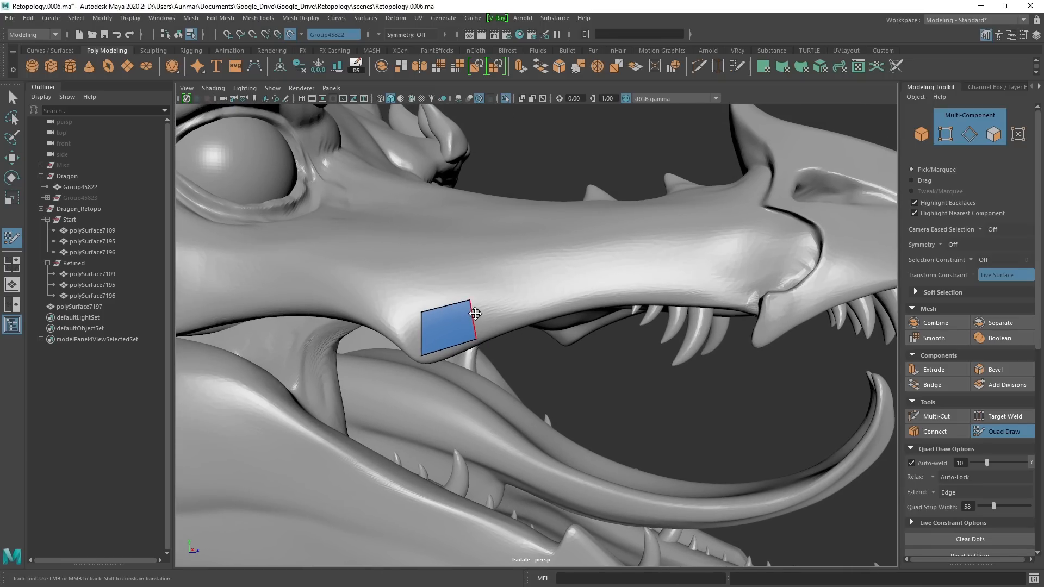
Extend the small lip quad with two long faces along the upper lip toward the beak.
left_click_drag(474, 315, 577, 285)
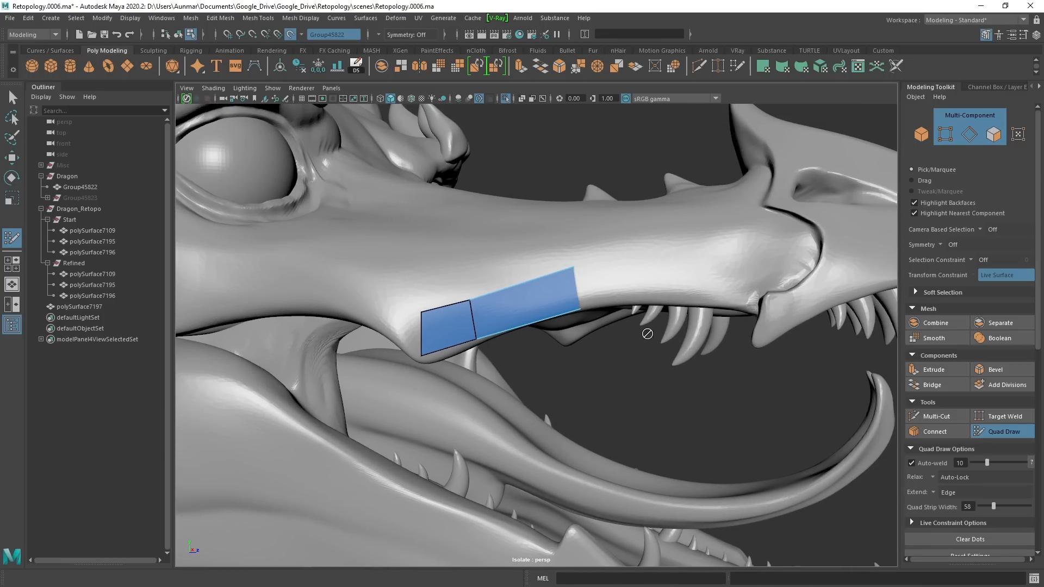
middle_click_drag(655, 339, 592, 331, "alt")
left_click_drag(466, 303, 610, 326, "alt")
middle_click_drag(521, 324, 637, 319, "alt")
right_click_drag(637, 318, 634, 321, "alt")
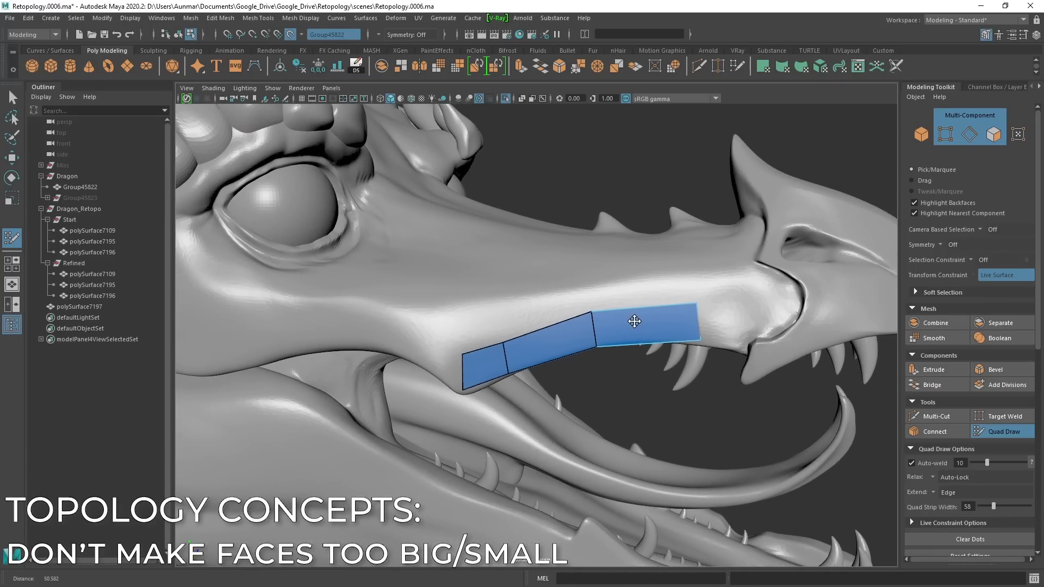
Delete the two long faces in front of the small lip quad.
left_click(615, 325, "ctrl+shift")
left_click(547, 337, "ctrl+shift")
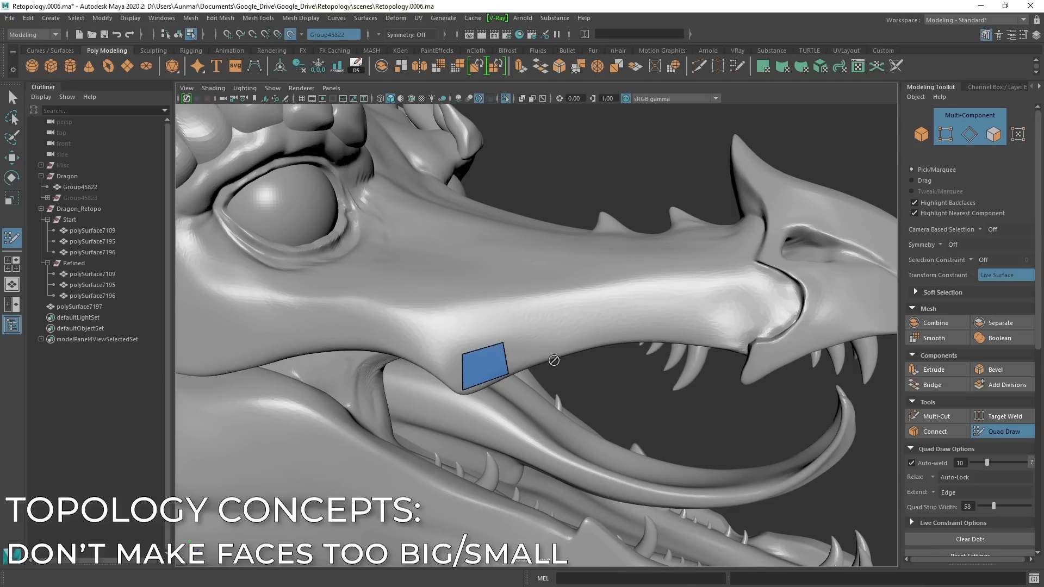
left_click_drag(547, 337, 587, 309, "alt")
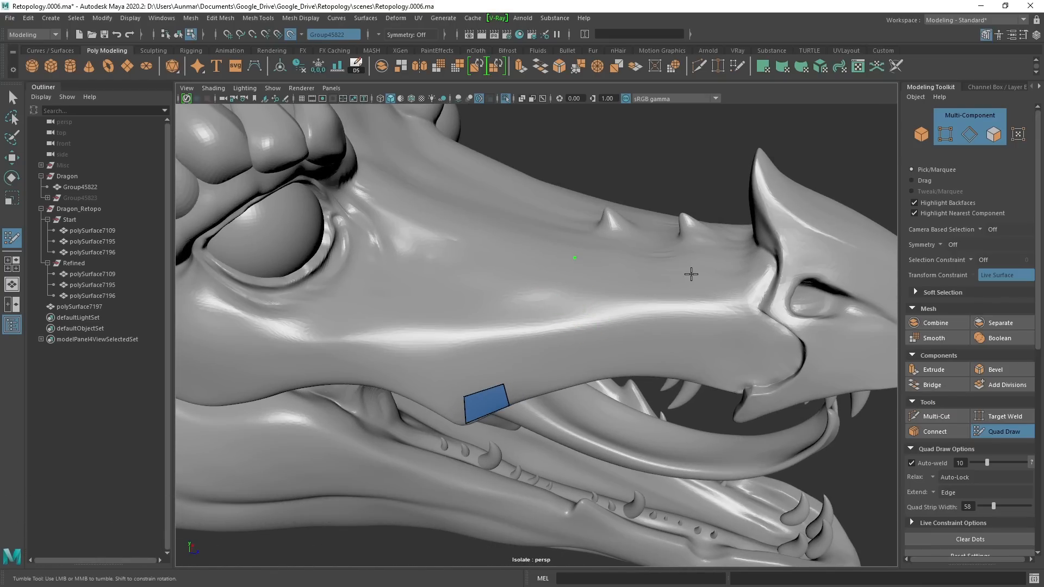
Draw one large quad on the side of the snout and delete the small quad at the lip.
left_click(535, 349)
left_click(646, 292, "shift")
left_click_drag(570, 364, 545, 376, "alt")
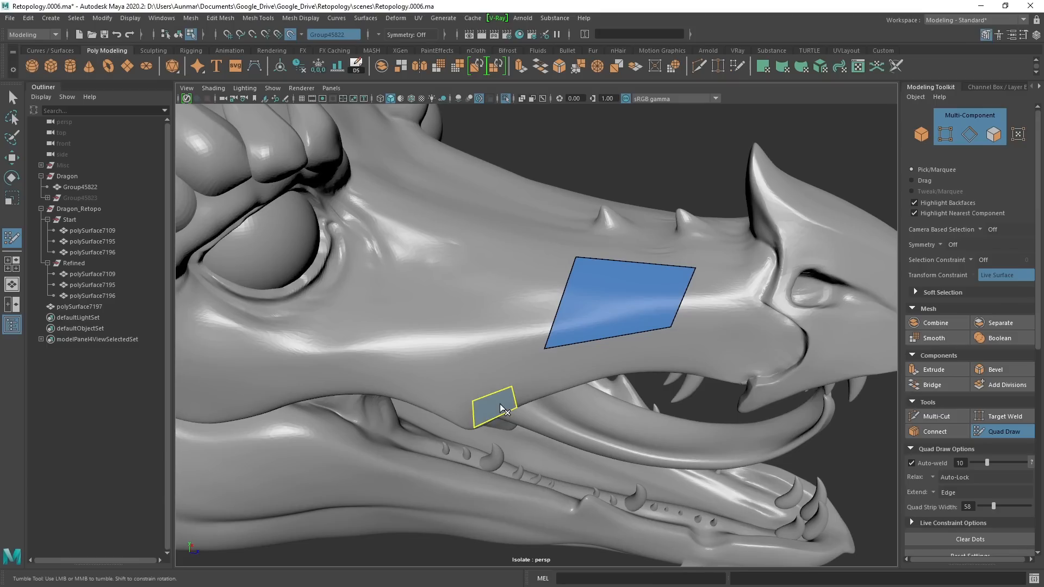
left_click(503, 408, "ctrl+shift")
Adjust the large quad's lower front corner and extend its edges into a two-by-two block of big faces.
left_click_drag(624, 346, 569, 308, "alt")
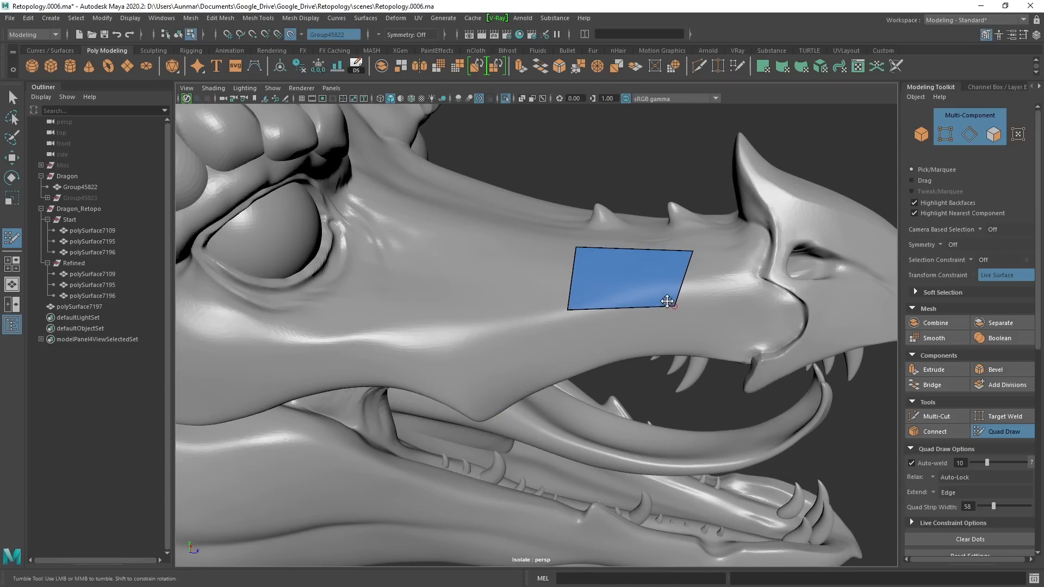
left_click_drag(674, 300, 679, 284)
left_click_drag(611, 310, 548, 378, "alt")
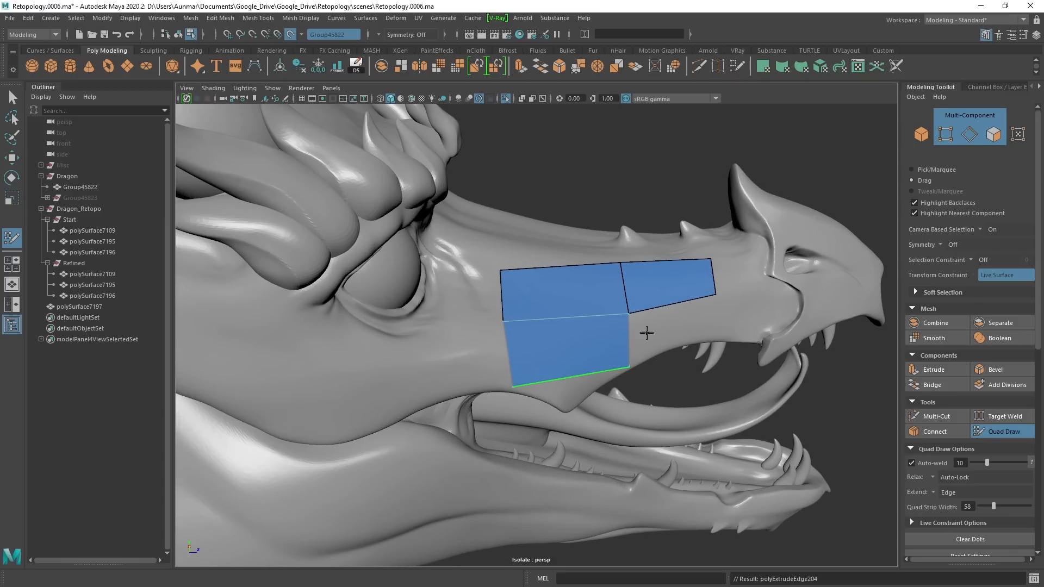
left_click_drag(674, 311, 659, 356)
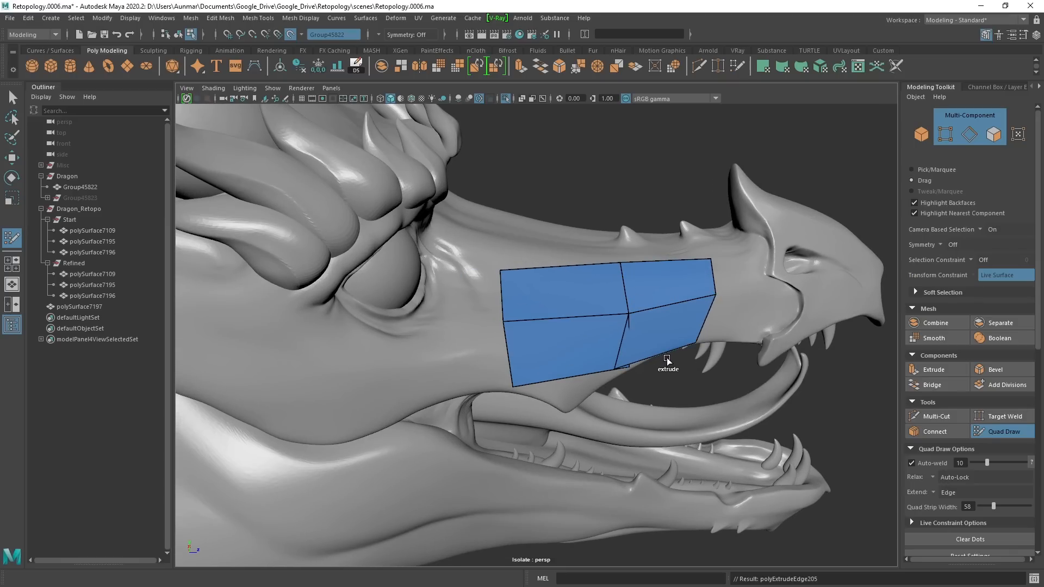
Weld the split lower vertices between the block's two bottom faces.
right_click_drag(658, 360, 753, 400, "alt")
middle_click_drag(752, 400, 565, 340, "alt")
left_click_drag(578, 324, 588, 339)
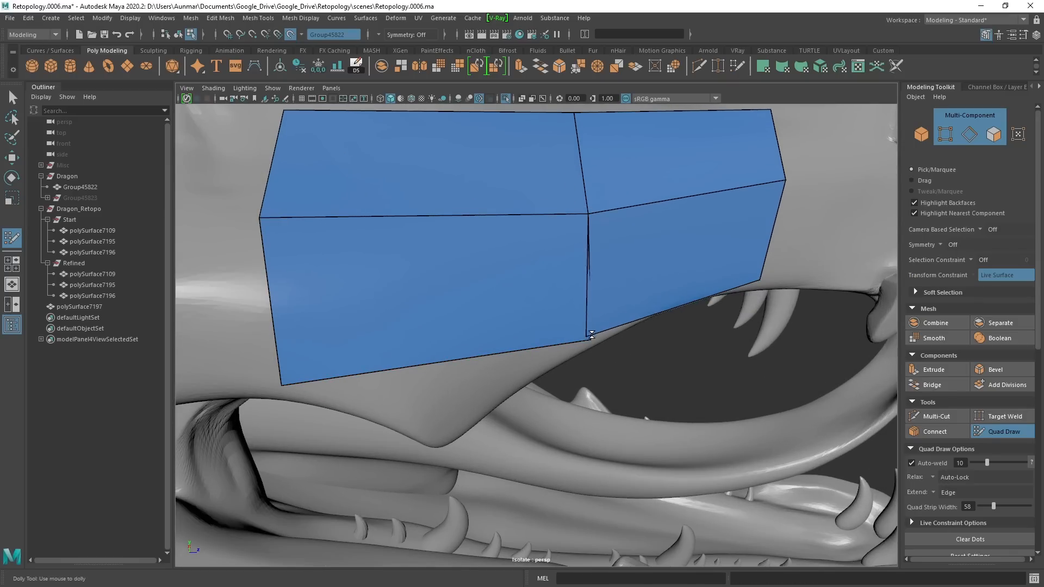
Extend both rows of large faces back toward the eye and forward toward the beak.
right_click_drag(731, 323, 641, 320, "alt")
middle_click_drag(642, 321, 667, 320, "alt")
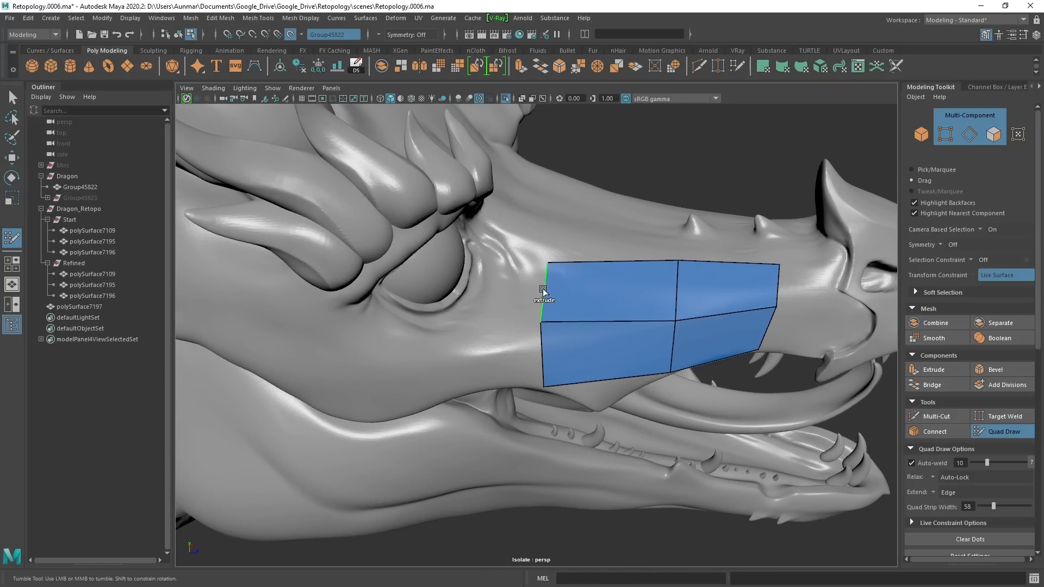
middle_click_drag(542, 289, 475, 286)
left_click_drag(517, 308, 552, 268, "alt")
right_click_drag(553, 268, 658, 293, "alt")
middle_click_drag(658, 293, 478, 290, "alt")
middle_click_drag(551, 284, 592, 278)
left_click_drag(593, 272, 601, 256, "alt")
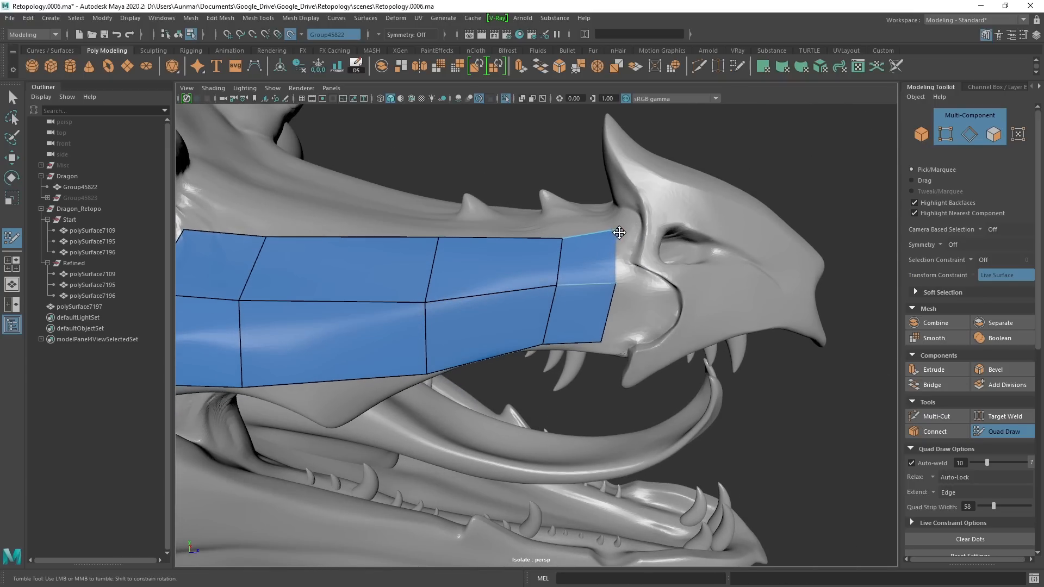
Extend a third row of large faces from the upper edges over the top of the snout.
mouse_move(671, 309)
left_mouse_down("alt")
mouse_move(505, 310)
mouse_move(484, 368)
mouse_move(506, 326)
mouse_move(555, 338)
mouse_move(521, 349)
left_mouse_up("alt")
left_click_drag(558, 256, 543, 284)
right_click_drag(532, 286, 560, 295, "alt")
left_click_drag(558, 260, 632, 305)
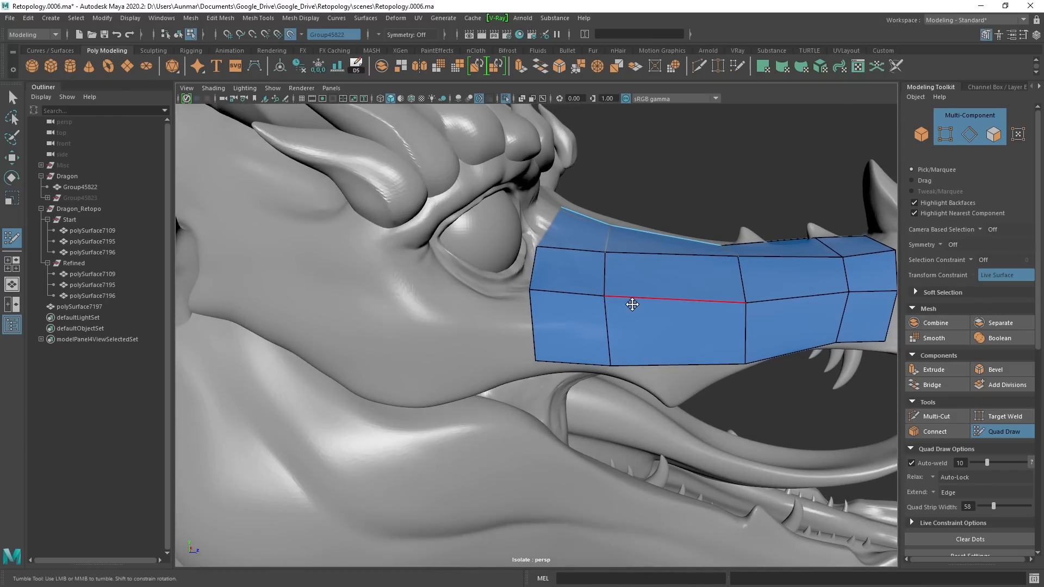
Examine how the oversized faces fit the snout's surface between the eye and the beak.
middle_click_drag(701, 293, 664, 306, "alt")
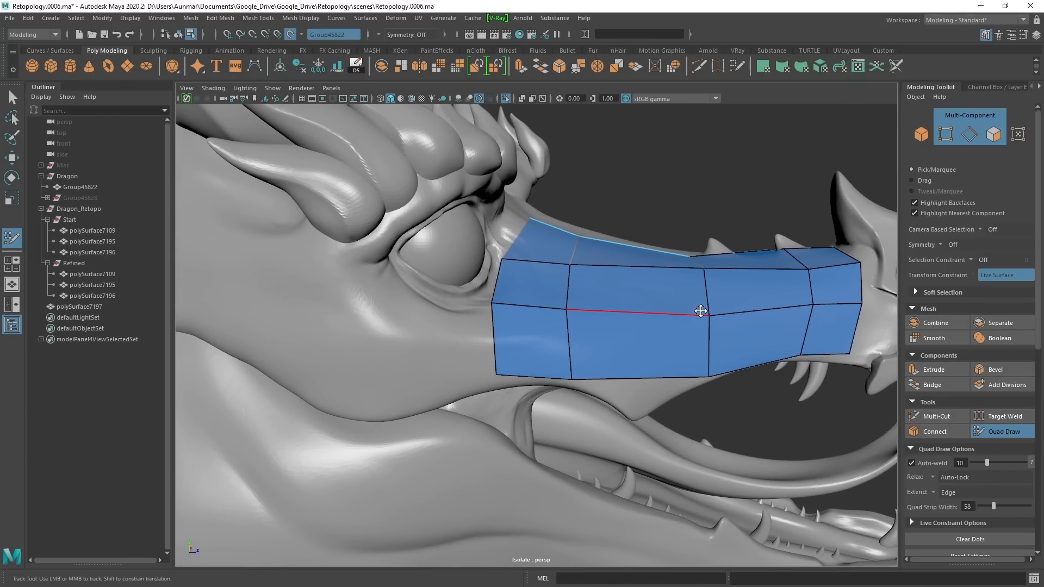
left_click_drag(701, 311, 699, 315, "alt")
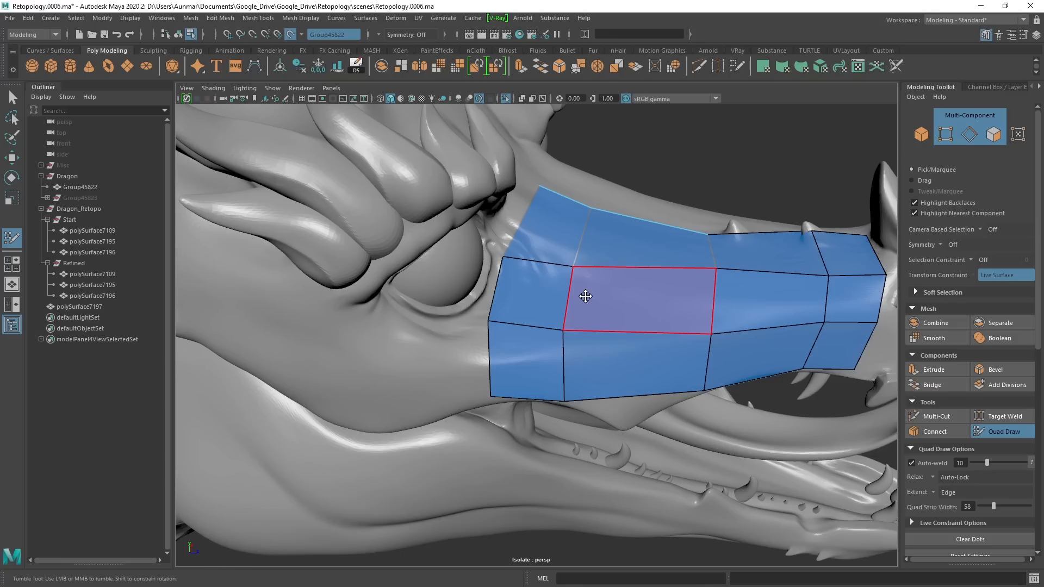
left_click_drag(617, 310, 627, 334, "alt")
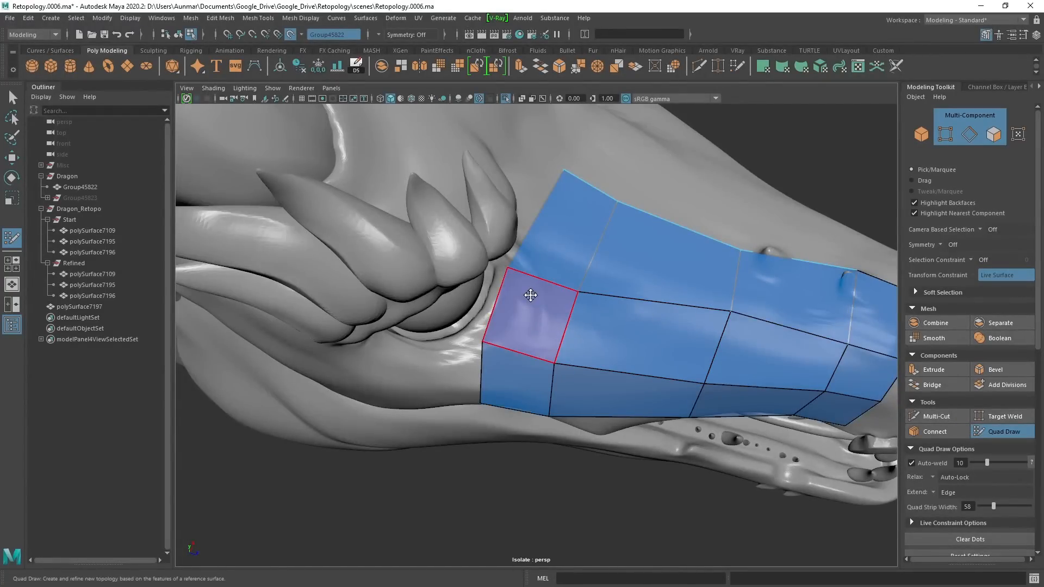
mouse_move(531, 294)
left_mouse_down("alt")
mouse_move(528, 259)
mouse_move(589, 277)
mouse_move(618, 261)
mouse_move(517, 259)
mouse_move(492, 276)
mouse_move(591, 272)
left_mouse_up("alt")
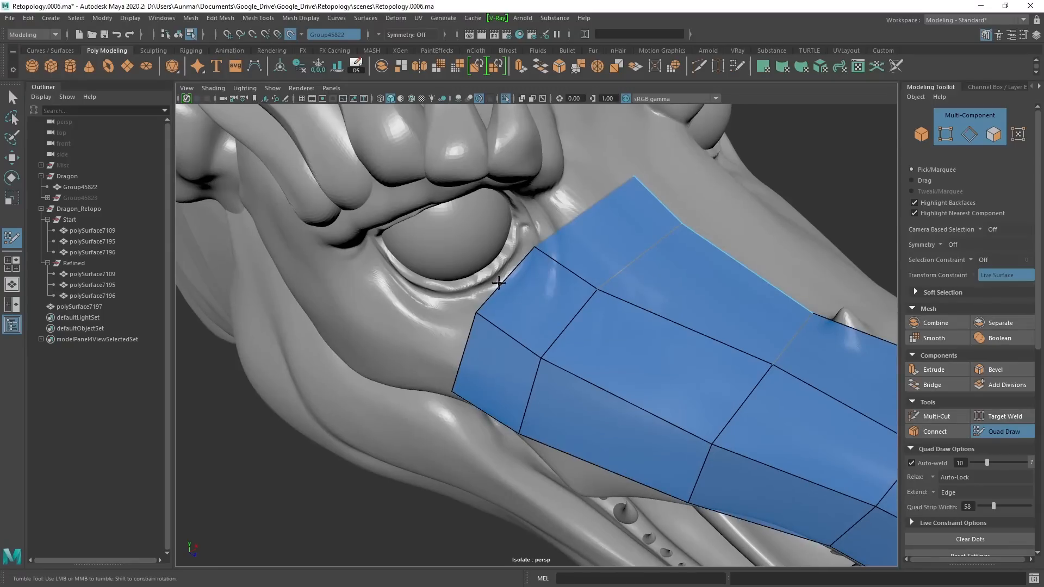
Delete inner faces from the large snout block to leave an open outline between the eye and the beak.
left_click(674, 299, "ctrl+shift")
left_click(713, 384, "ctrl+shift")
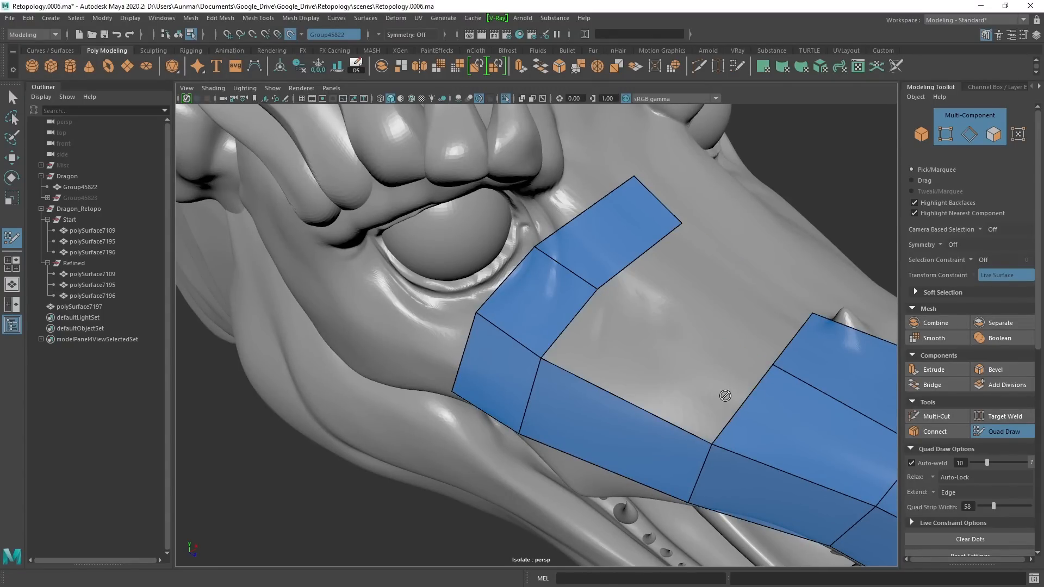
left_click(788, 414, "ctrl+shift")
scroll(799, 415, "down", 2)
middle_click_drag(799, 415, 609, 328, "alt")
left_click_drag(610, 302, 653, 299, "alt")
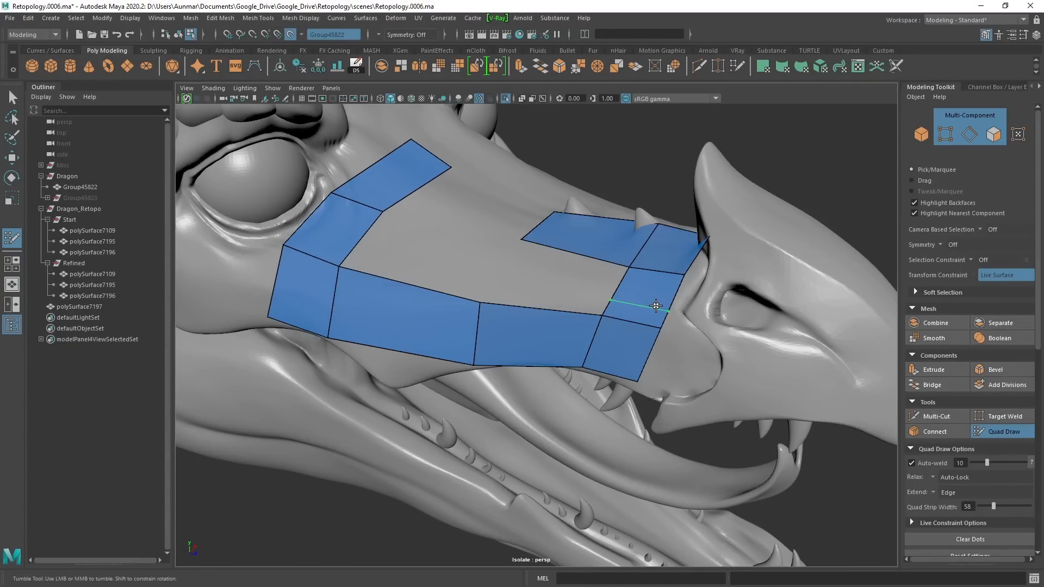
Undo the removal of the large faces on the snout.
key("ctrl+z")
key("ctrl+z")
key("ctrl+z")
Fill small quads beside the nostril to start a narrow face strip along the beak's crease.
left_click_drag(727, 309, 635, 279, "alt")
middle_click_drag(635, 278, 575, 254, "alt")
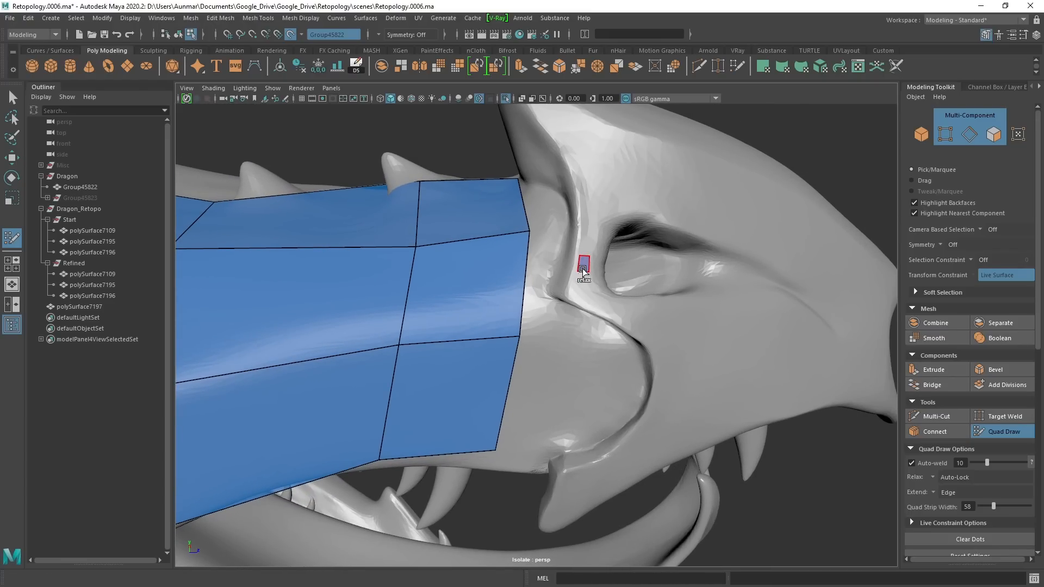
left_click(579, 282, "shift")
left_click(597, 300)
left_click(586, 300, "shift")
left_click_drag(596, 308, 530, 312, "alt")
right_click_drag(524, 312, 545, 309, "alt")
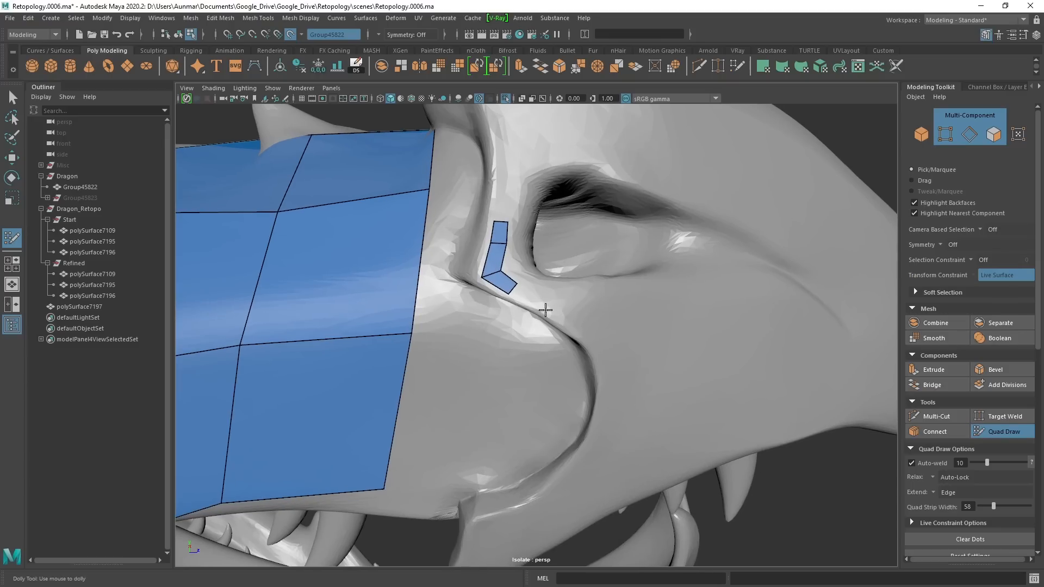
Extend the narrow face strip down along the curved crease behind the beak.
left_click_drag(512, 288, 596, 392)
middle_click_drag(596, 392, 577, 359, "alt")
scroll(575, 357, "up", 3)
left_click_drag(497, 276, 496, 314)
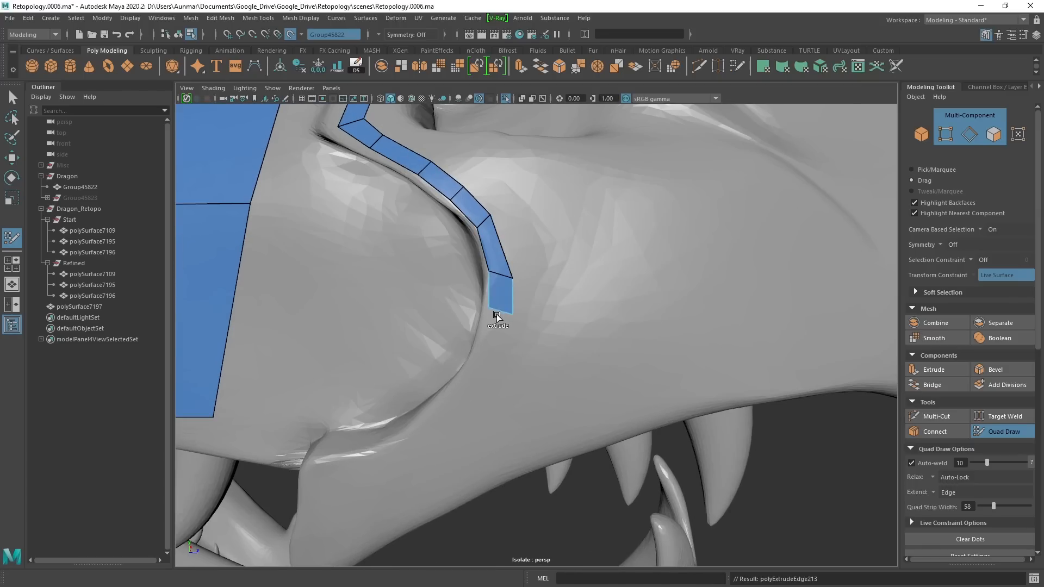
middle_click_drag(501, 335, 523, 324, "alt")
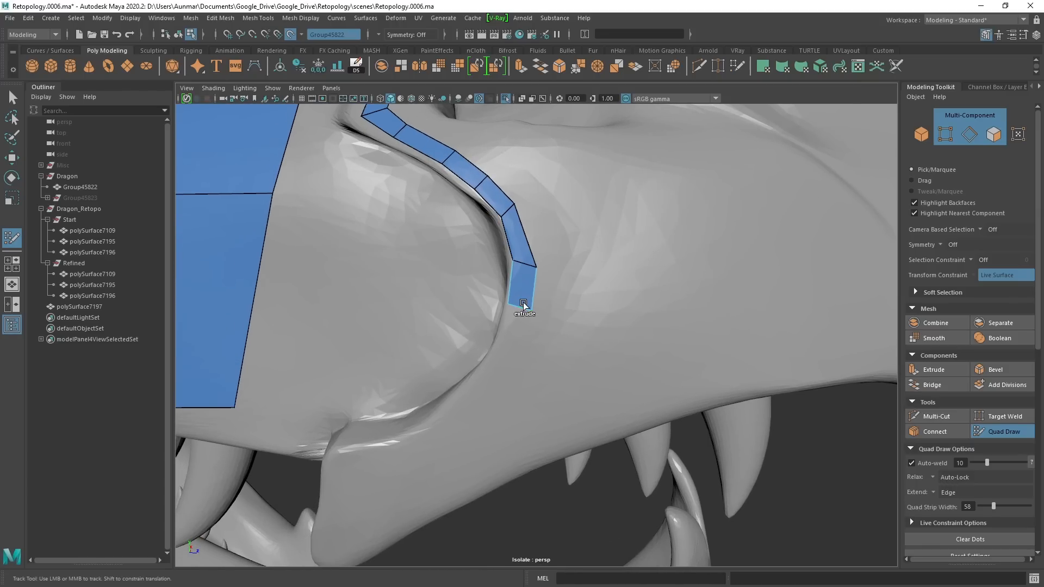
mouse_move(523, 309)
left_mouse_down()
mouse_move(505, 362)
mouse_move(458, 424)
mouse_move(435, 429)
left_mouse_up()
middle_click_drag(435, 429, 483, 382, "alt")
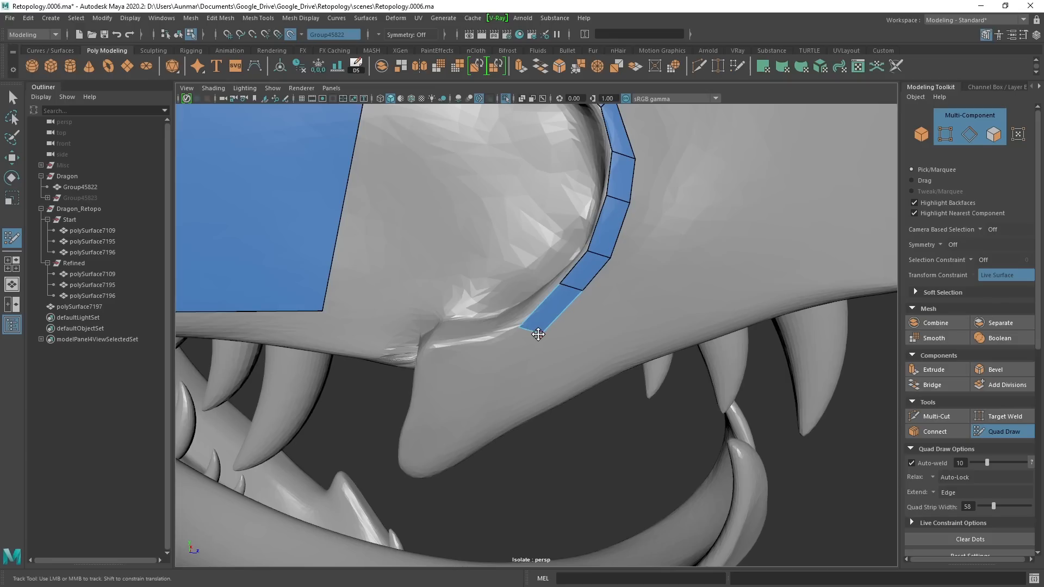
Continue the narrow strip around the beak's pointed rear corner and onto its lower edge with small faces.
mouse_move(538, 333)
left_mouse_down()
mouse_move(482, 360)
mouse_move(477, 348)
mouse_move(435, 361)
mouse_move(418, 404)
mouse_move(438, 404)
mouse_move(431, 391)
mouse_move(413, 460)
mouse_move(429, 442)
mouse_move(429, 466)
mouse_move(434, 446)
mouse_move(472, 440)
mouse_move(454, 449)
mouse_move(445, 440)
mouse_move(484, 433)
mouse_move(664, 329)
left_mouse_up()
key("Tab")
key("Tab")
key("Tab")
key("Tab")
key("Tab")
middle_click_drag(665, 329, 582, 301, "alt")
right_click_drag(582, 300, 653, 396, "alt")
right_click_drag(701, 427, 643, 384, "alt")
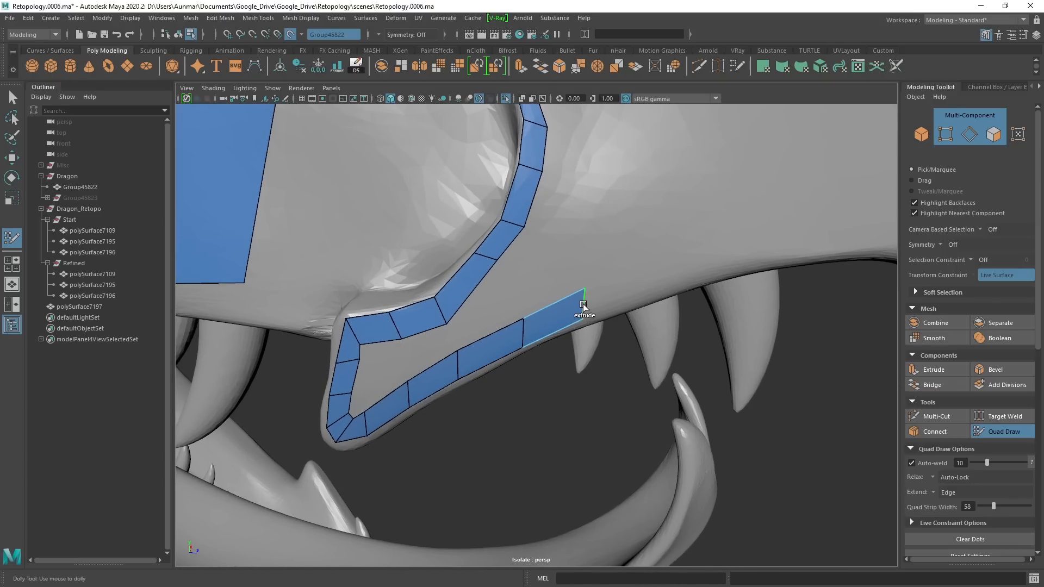
Extend the narrow strip forward along the beak's lower edge above the front teeth.
key("Tab")
mouse_move(583, 303)
left_mouse_down()
mouse_move(644, 289)
mouse_move(685, 258)
mouse_move(705, 261)
left_mouse_up()
middle_click_drag(732, 265, 601, 295, "alt")
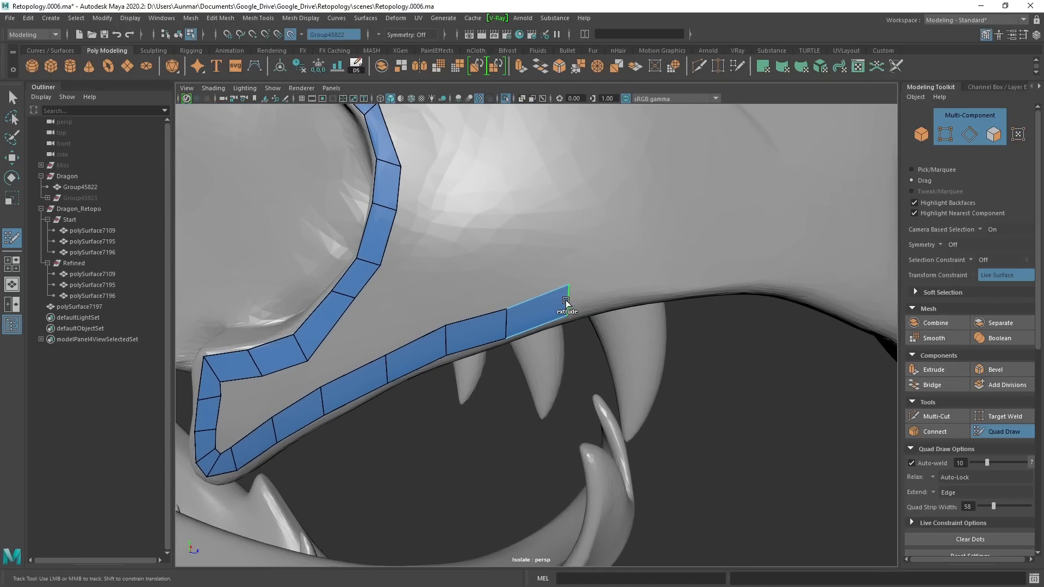
left_click_drag(572, 298, 715, 273)
Compare the small faces of the beak strip with the large snout faces from several angles.
right_click_drag(716, 273, 611, 266, "alt")
left_click_drag(612, 348, 549, 361, "alt")
right_click_drag(549, 304, 592, 272, "alt")
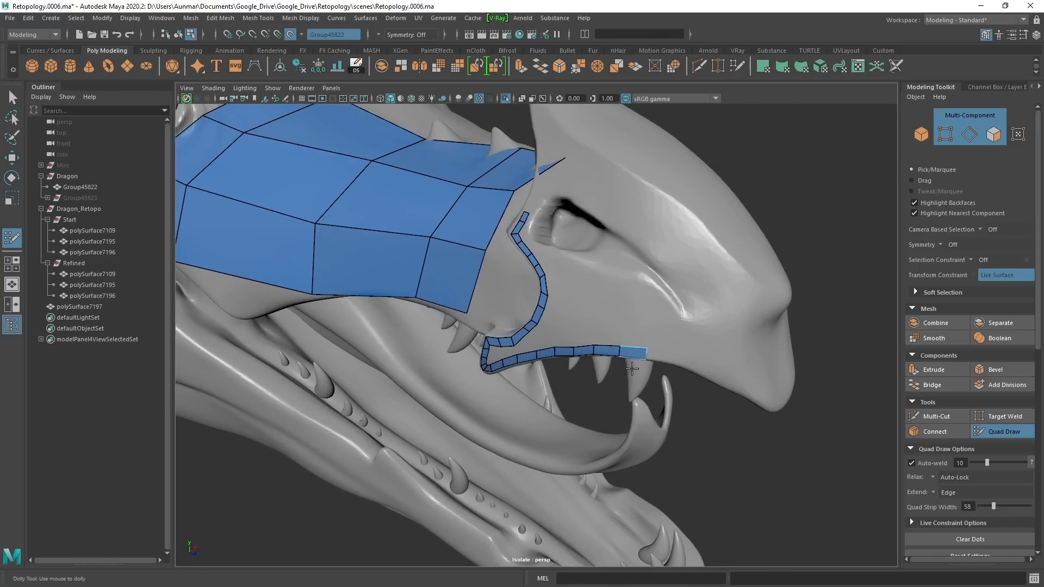
left_click_drag(554, 244, 594, 207, "alt")
middle_click_drag(598, 318, 699, 371, "alt")
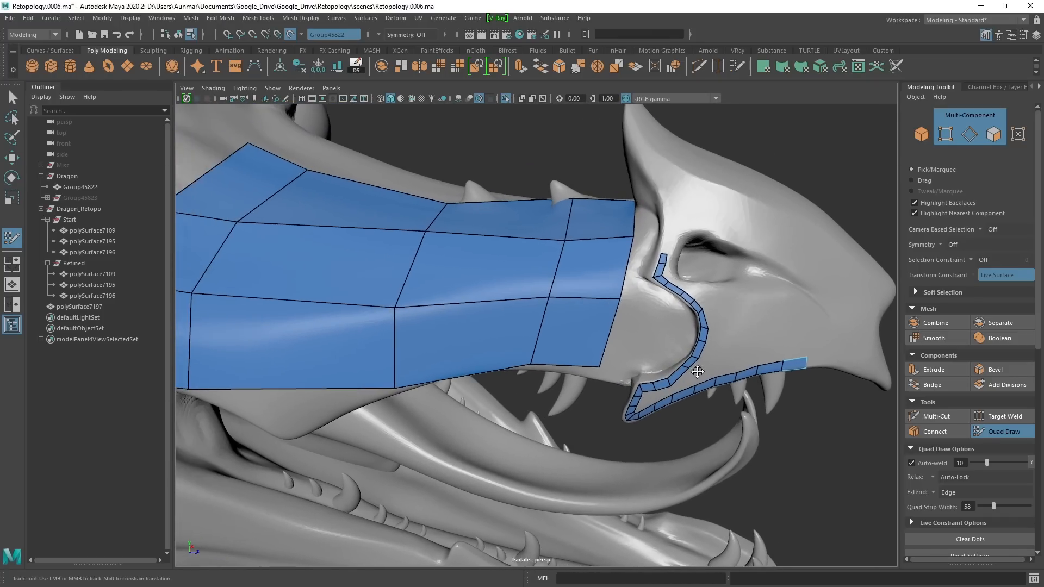
right_click_drag(698, 370, 554, 340, "alt")
left_click_drag(666, 348, 622, 374, "alt")
right_click_drag(622, 375, 559, 364, "alt")
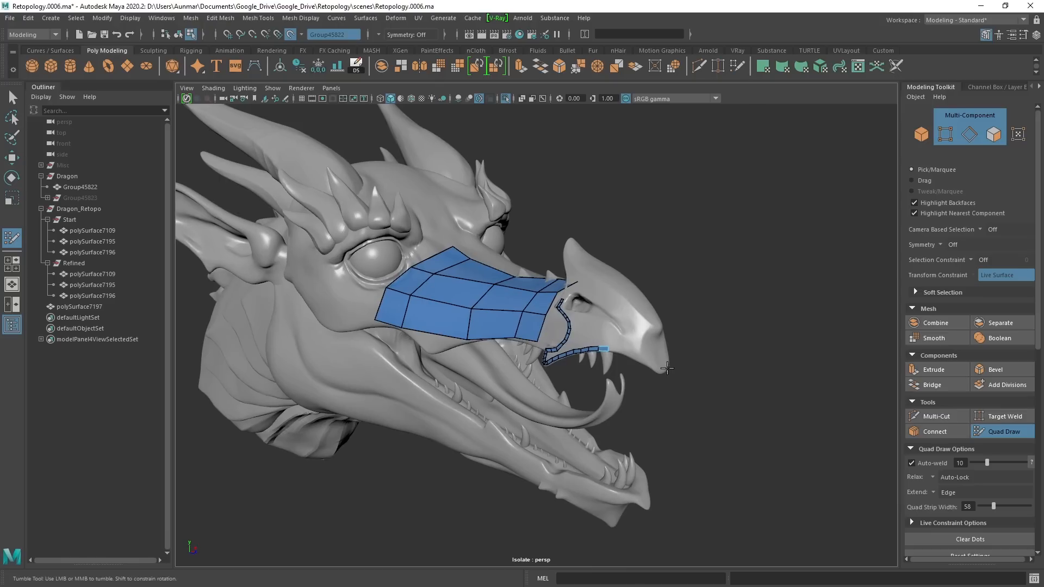
left_click_drag(644, 356, 615, 364, "alt")
right_click_drag(505, 362, 576, 354, "alt")
left_click_drag(560, 356, 595, 340, "alt")
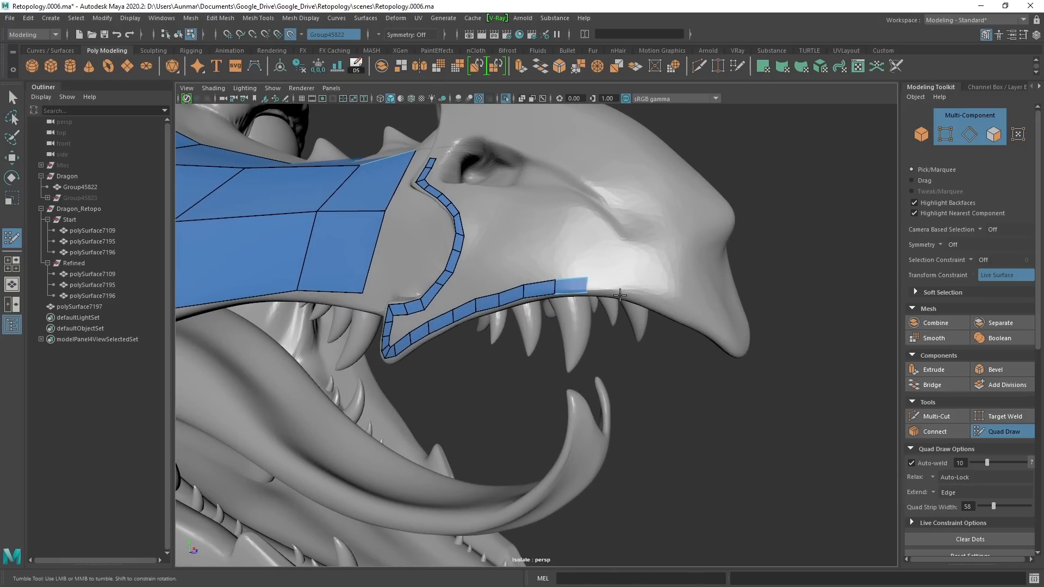
Draw a separate short strip of wider faces along the beak's lower edge toward its tip.
left_click(688, 294)
left_click(658, 292, "shift")
left_click_drag(657, 292, 637, 289, "alt")
mouse_move(613, 255)
left_mouse_down()
mouse_move(659, 285)
mouse_move(436, 284)
mouse_move(520, 361)
mouse_move(505, 342)
left_mouse_up()
middle_click_drag(506, 342, 541, 354, "alt")
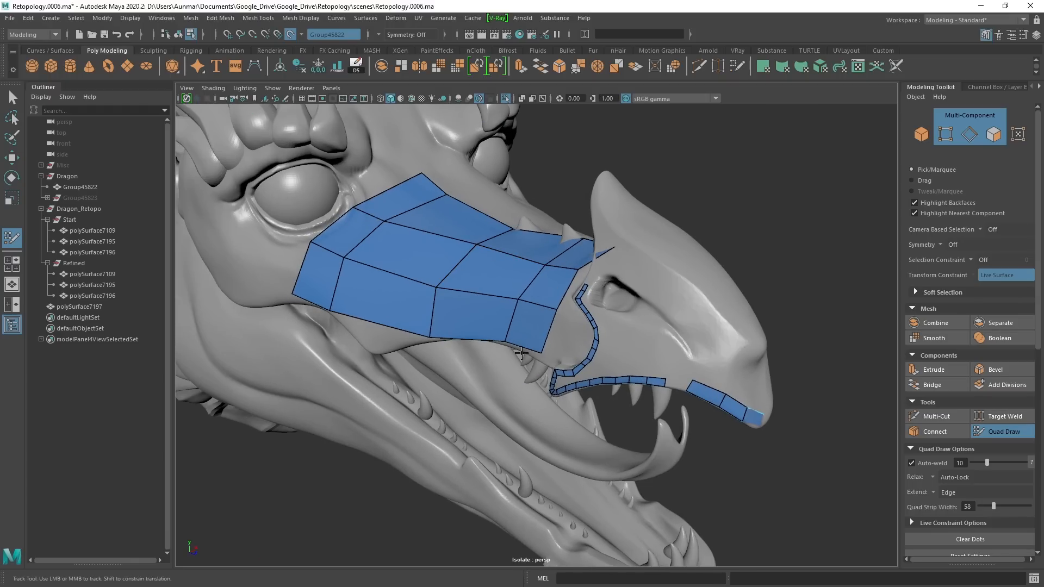
Examine the density of the snout and beak faces from the side and front, and exit Quad Draw.
scroll(514, 350, "up", 5)
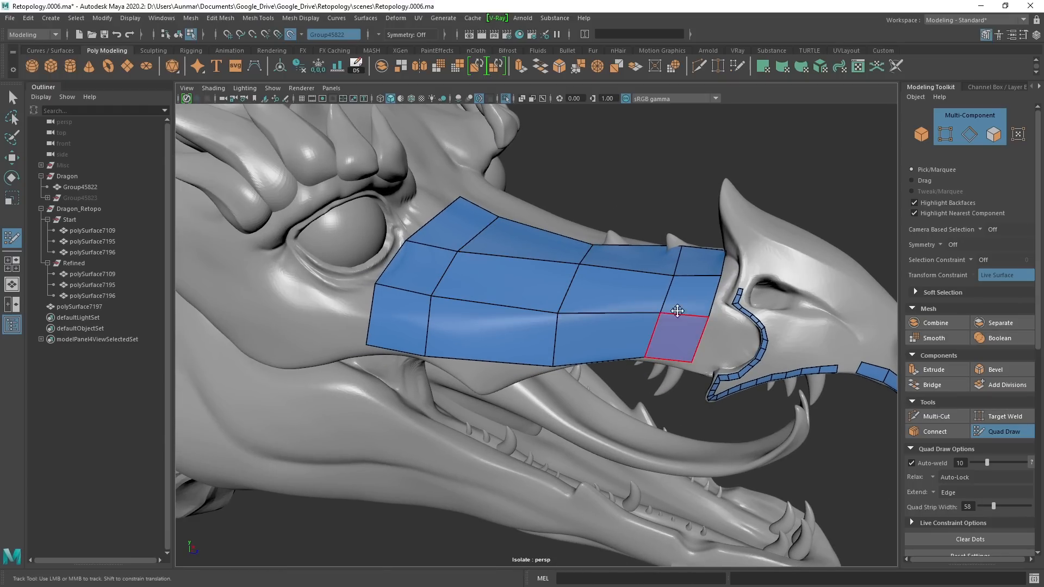
left_click_drag(506, 303, 559, 305, "alt")
middle_click_drag(726, 321, 561, 297, "alt")
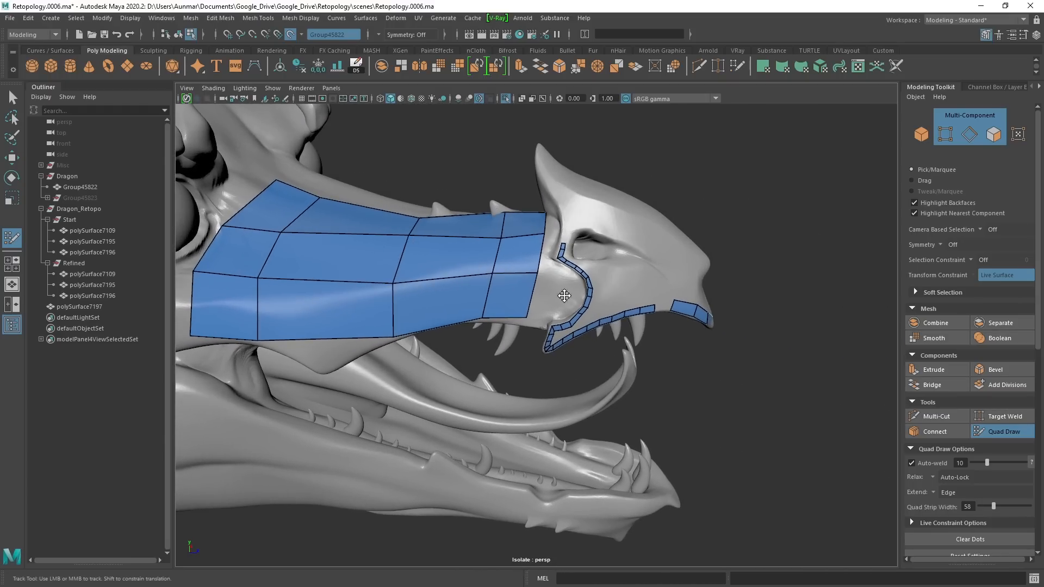
right_click_drag(562, 296, 647, 239, "alt")
left_click_drag(602, 240, 652, 226, "alt")
middle_click_drag(380, 277, 669, 275, "alt")
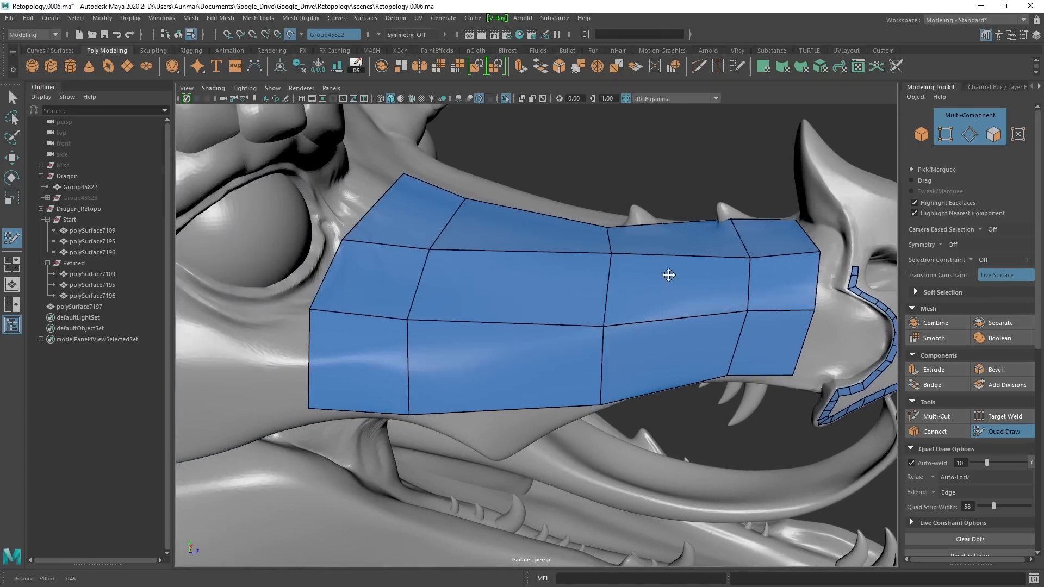
right_click_drag(669, 275, 618, 265, "alt")
left_click_drag(625, 264, 478, 303, "alt")
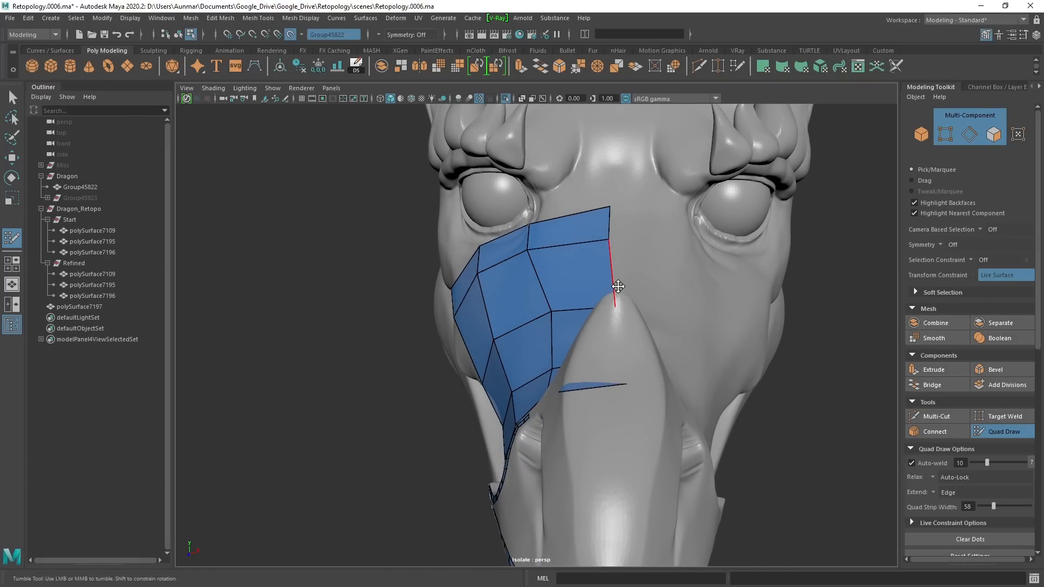
left_click_drag(391, 298, 601, 303, "alt")
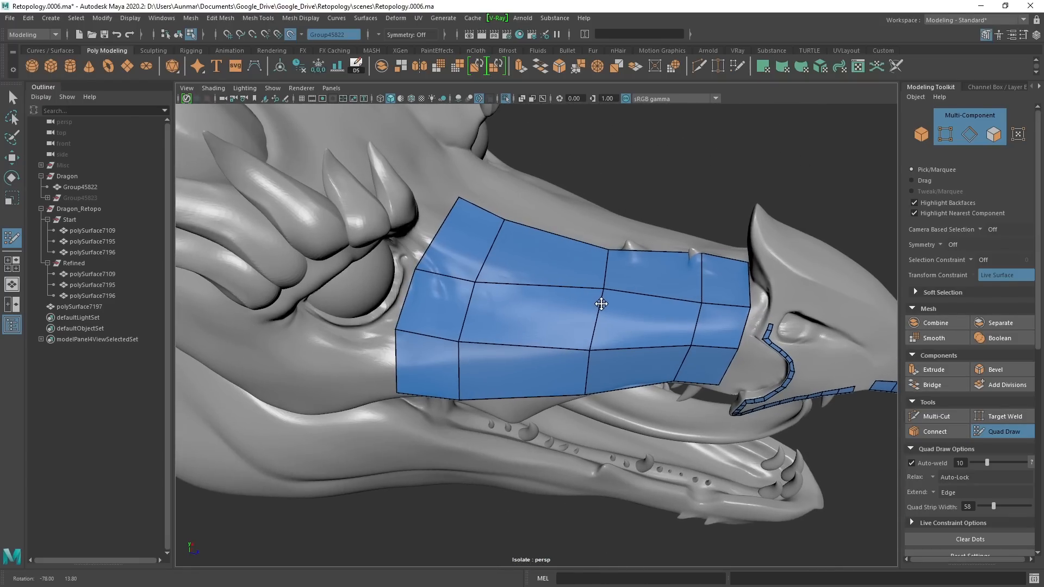
middle_click_drag(624, 354, 625, 340, "alt")
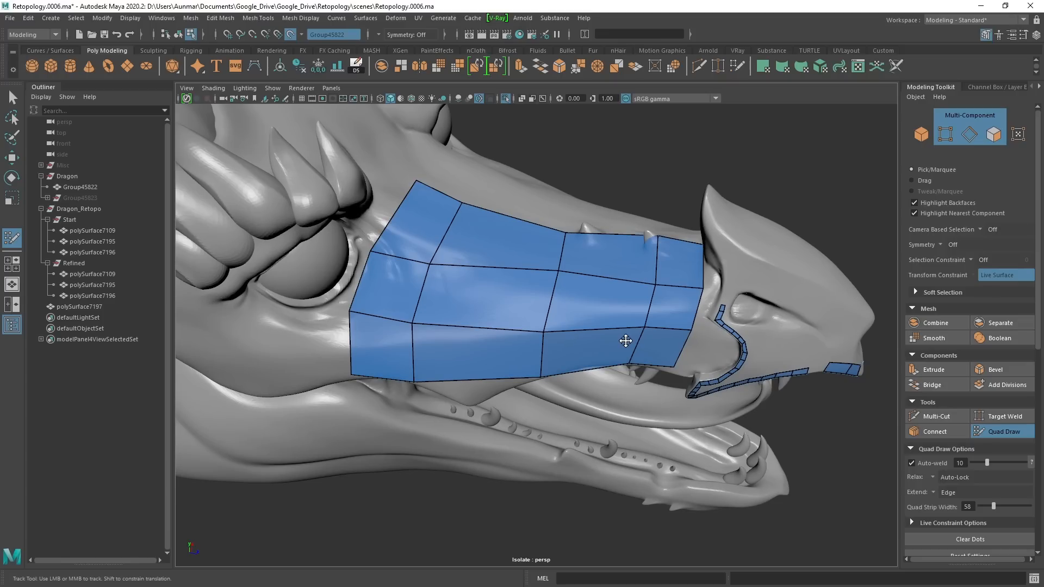
left_click_drag(625, 341, 478, 226, "alt")
left_click_drag(510, 342, 626, 334, "alt")
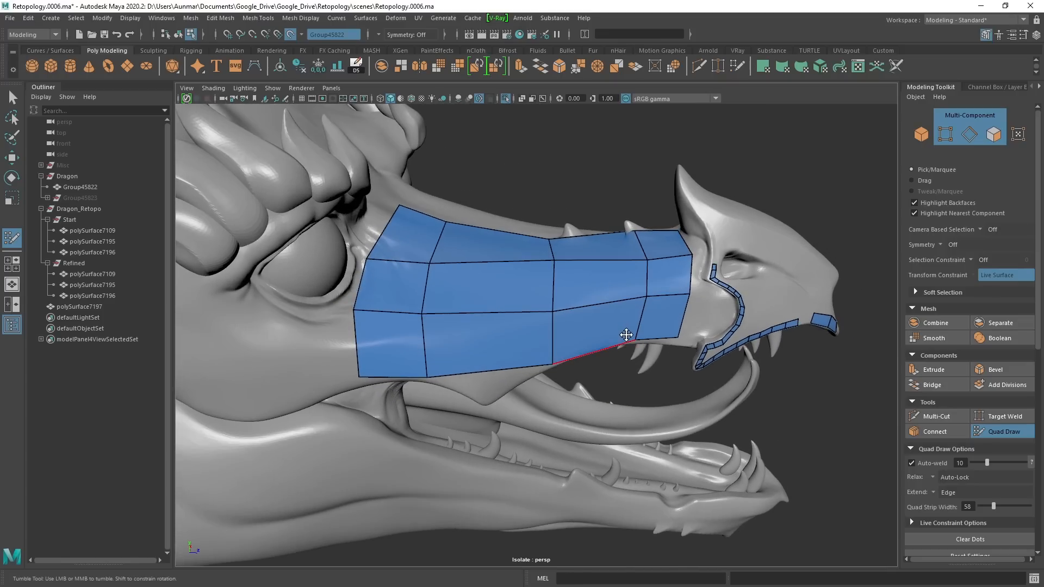
key("q")
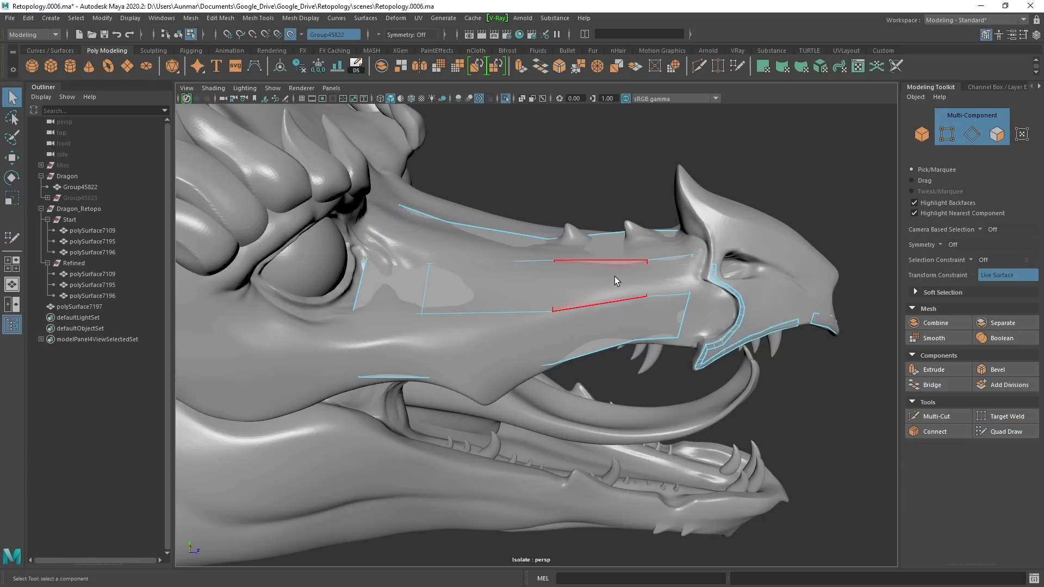
Switch to the reference image board and examine the diagram of 1, 2, 4 and 6 polygon transitions.
mouse_move(617, 279)
left_mouse_down("alt")
mouse_move(569, 293)
mouse_move(507, 251)
mouse_move(634, 288)
mouse_move(602, 273)
left_mouse_up("alt")
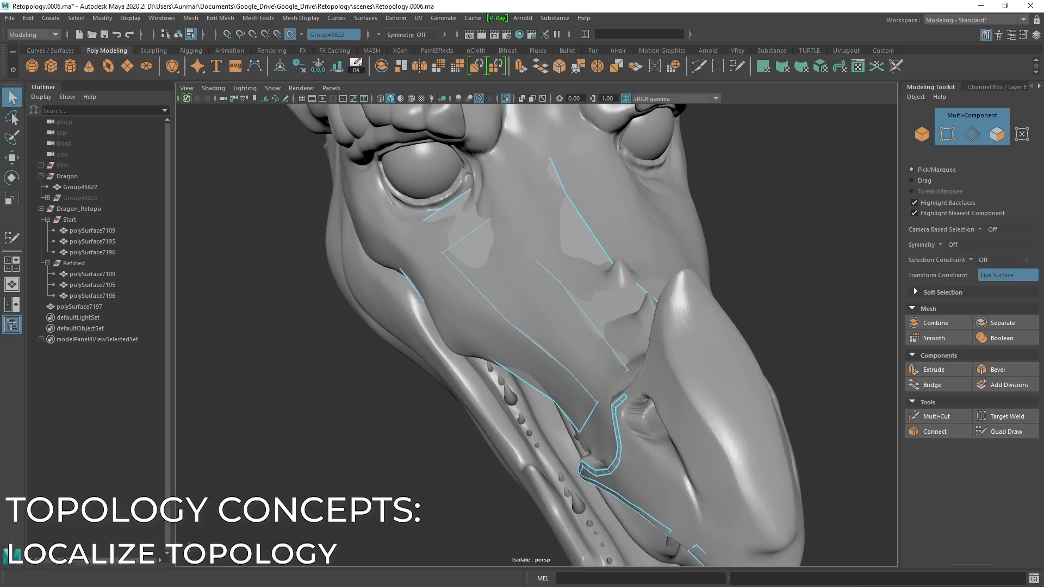
key("alt+Tab")
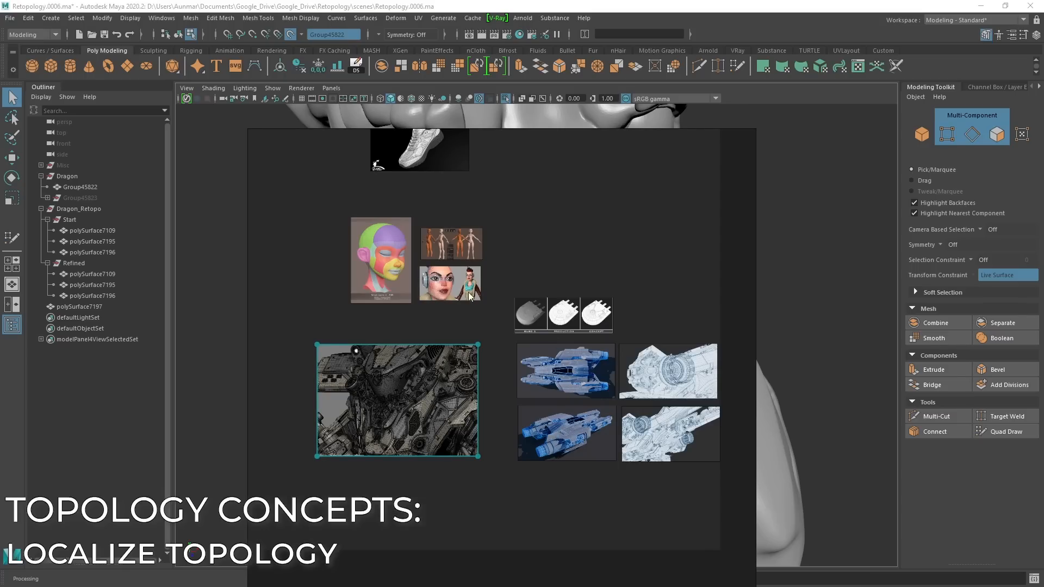
middle_click_drag(468, 293, 484, 364)
middle_click_drag(503, 259, 495, 388)
scroll(524, 236, "up", 8)
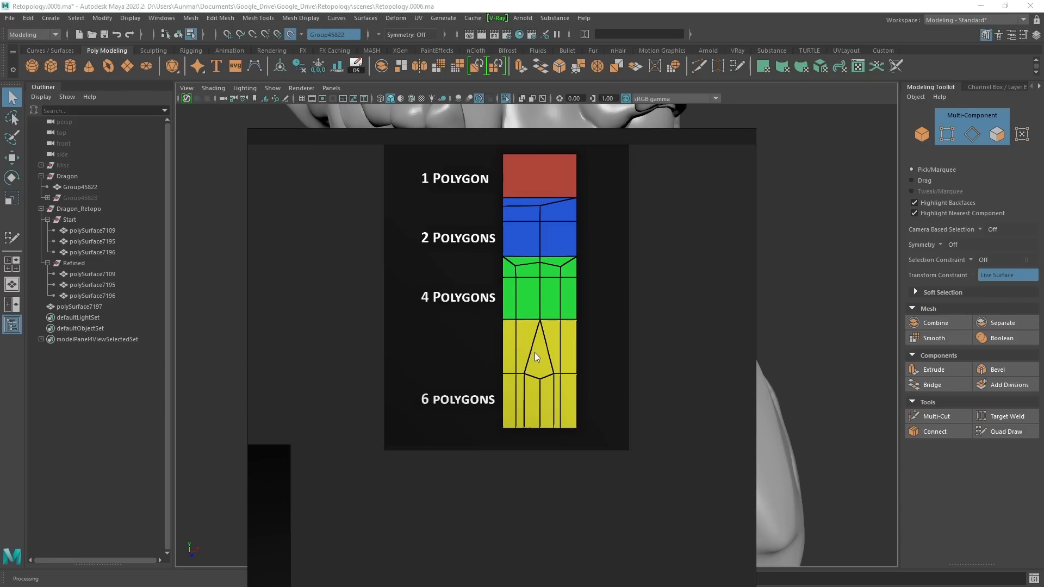
Return to Maya and delete the practice retopology mesh polySurface7197.
left_click(789, 5)
left_click_drag(677, 277, 706, 209, "alt")
right_click_drag(532, 247, 599, 199)
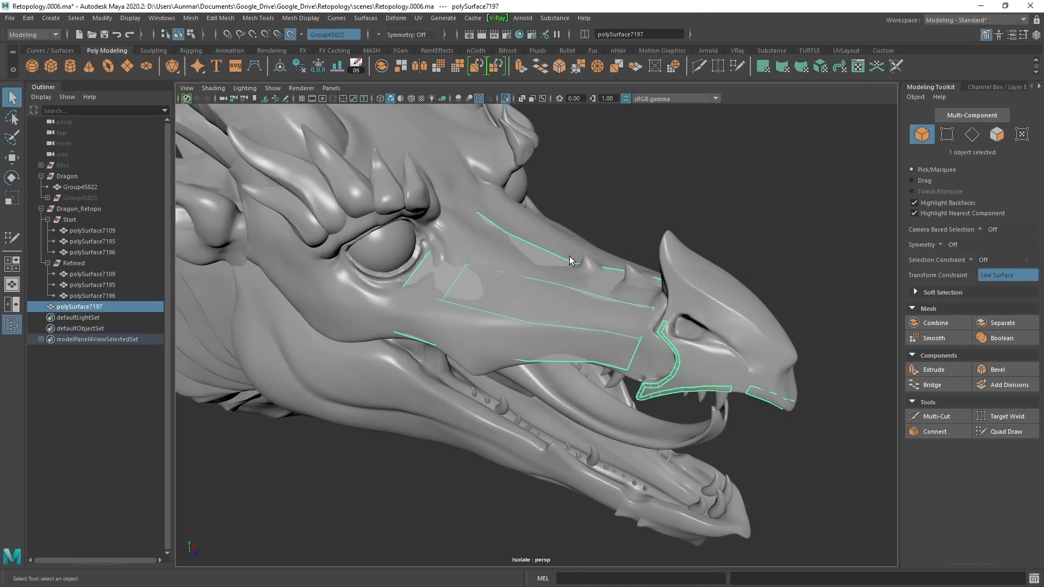
key("Delete")
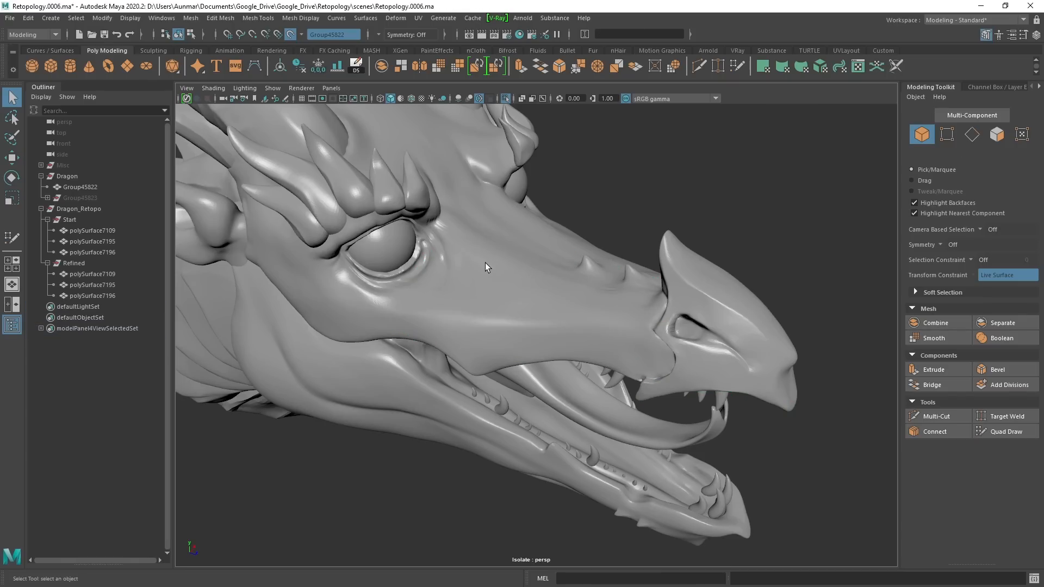
Exit the sculpt's isolated view and isolate the polySurface7109 mesh from the Refined group.
middle_click_drag(485, 263, 483, 261, "alt")
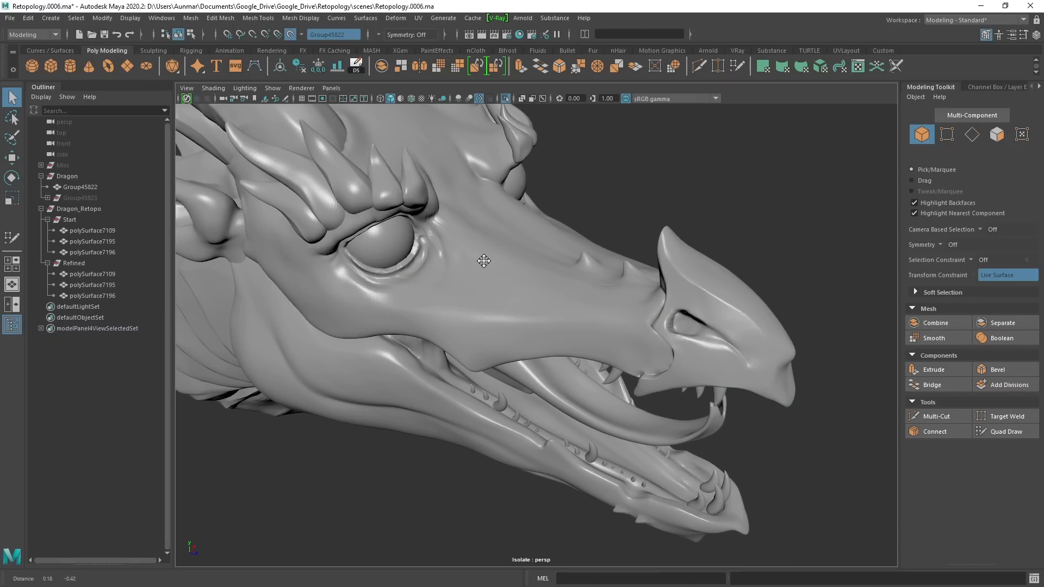
key("ctrl+1")
scroll(498, 285, "down", 2)
mouse_move(498, 285)
left_mouse_down("alt")
mouse_move(415, 267)
mouse_move(446, 262)
left_mouse_up("alt")
left_click(485, 219)
left_click(93, 274)
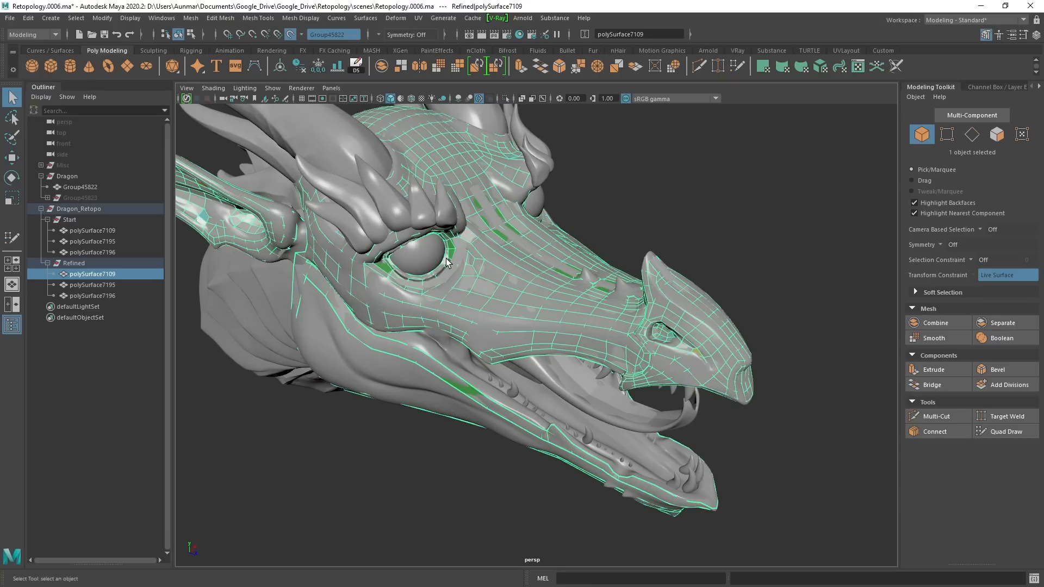
key("ctrl+1")
left_click_drag(589, 272, 571, 250, "alt")
left_click(663, 219)
scroll(569, 280, "down", 4)
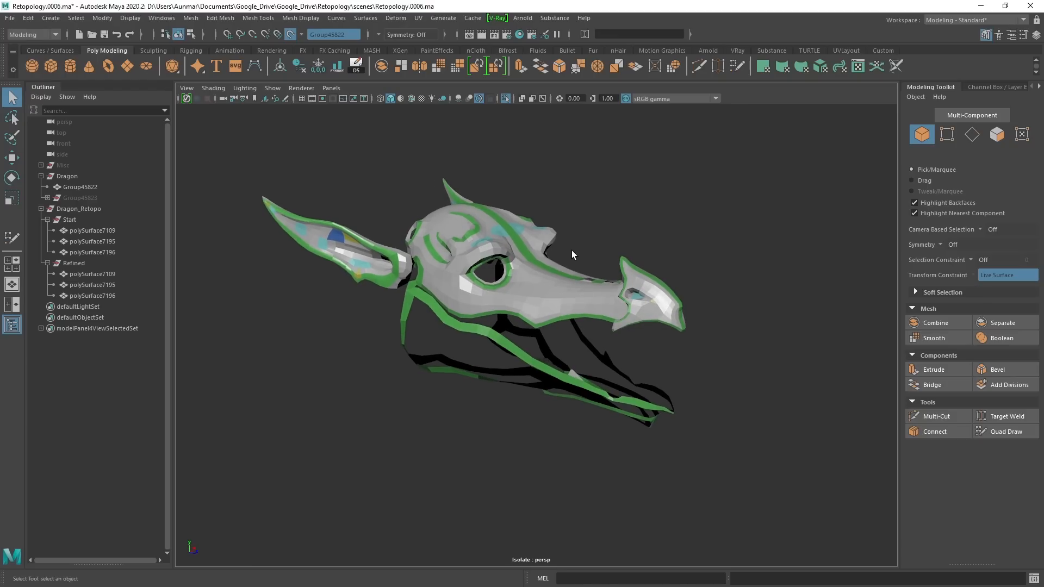
Select face loops along the jaw and snout of the isolated refined mesh to trace their flow.
scroll(572, 250, "up", 3)
left_click_drag(728, 329, 772, 348, "alt")
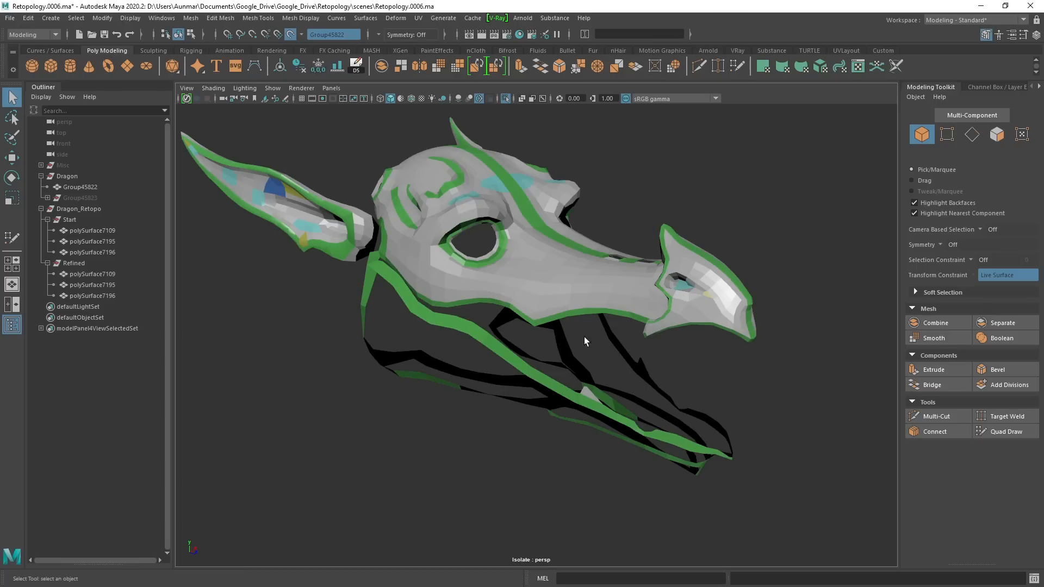
left_click_drag(583, 337, 584, 280, "alt")
scroll(582, 282, "up", 3)
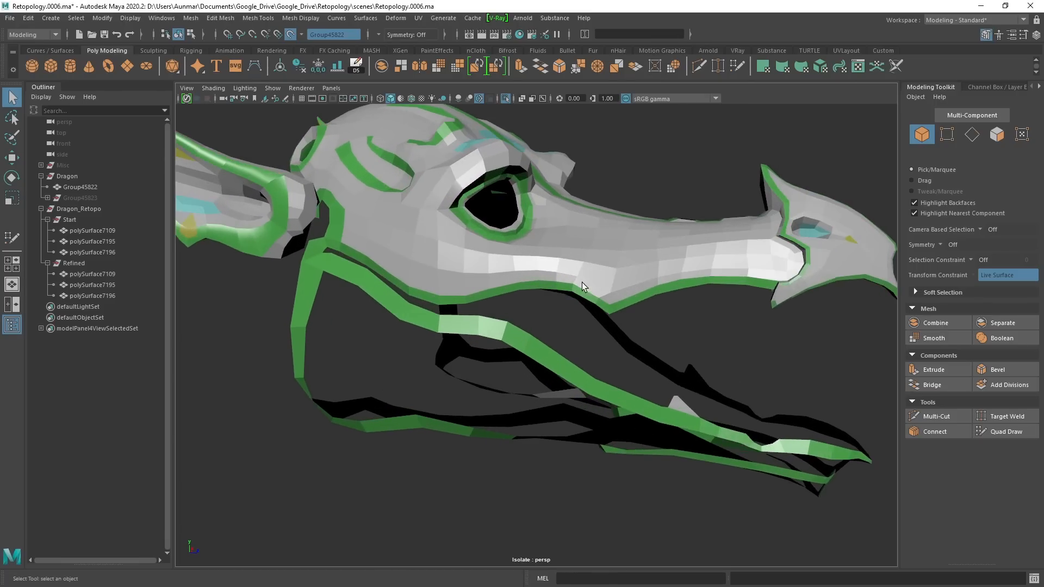
left_click(341, 208)
right_click_drag(344, 188, 344, 219)
left_click(334, 232)
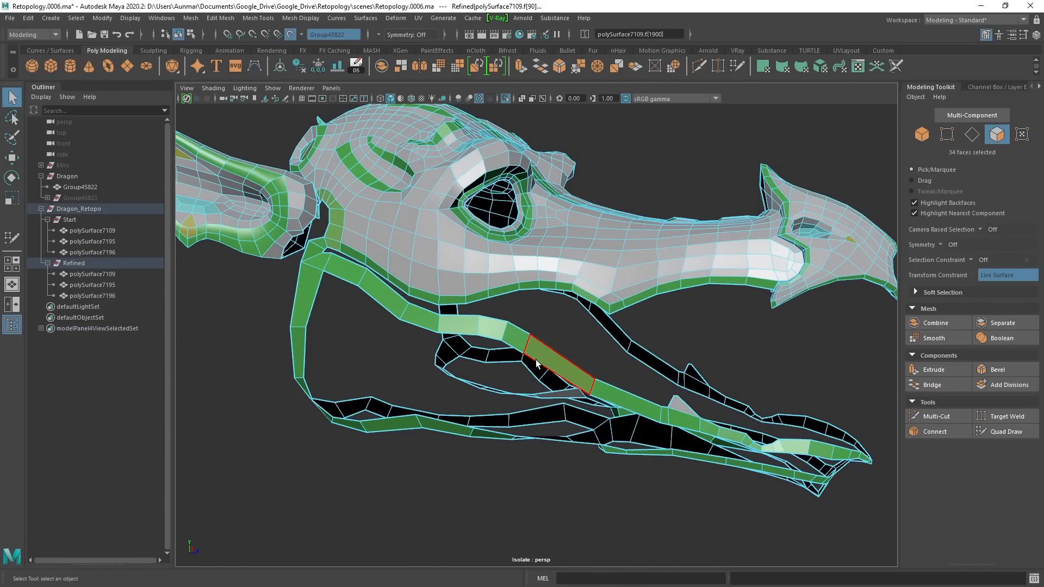
double_click(357, 257, "shift")
double_click(368, 259)
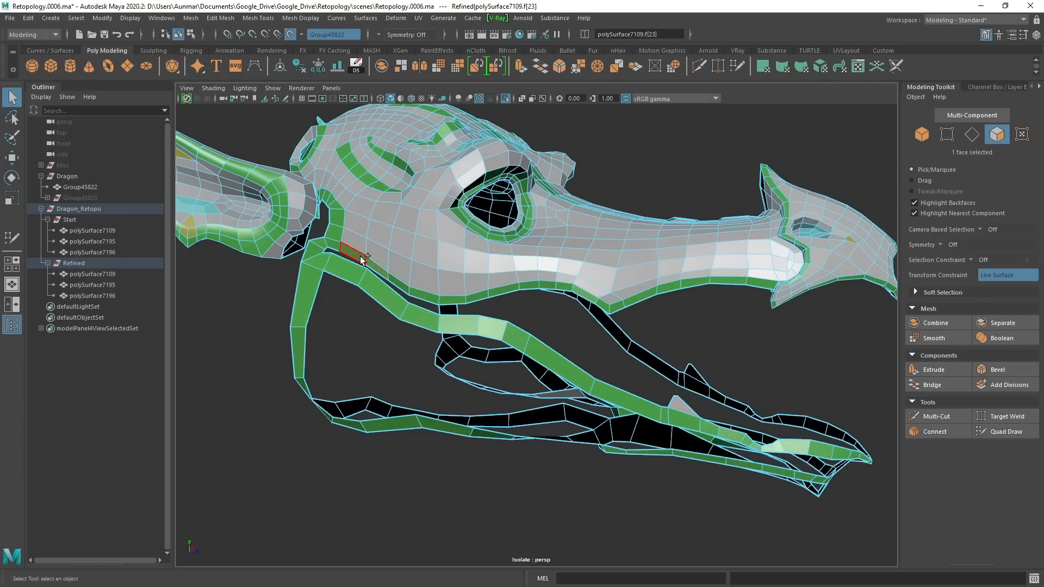
left_click_drag(638, 330, 553, 342, "alt")
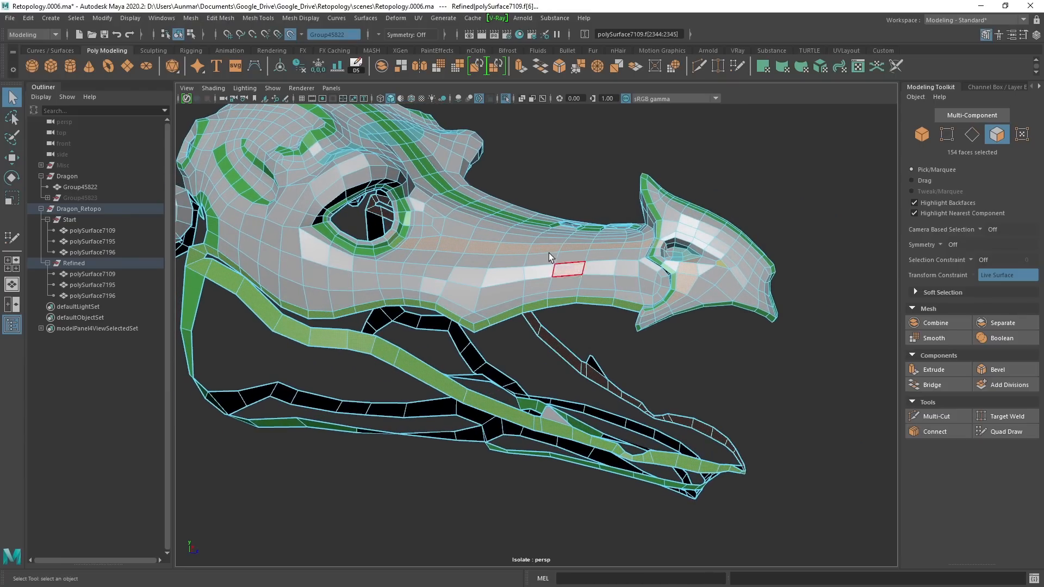
Return the refined mesh to object selection and examine the coloured transition faces on the ear and forehead.
left_click_drag(550, 255, 497, 253, "alt")
right_click_drag(487, 224, 579, 179)
left_click_drag(599, 281, 576, 299, "alt")
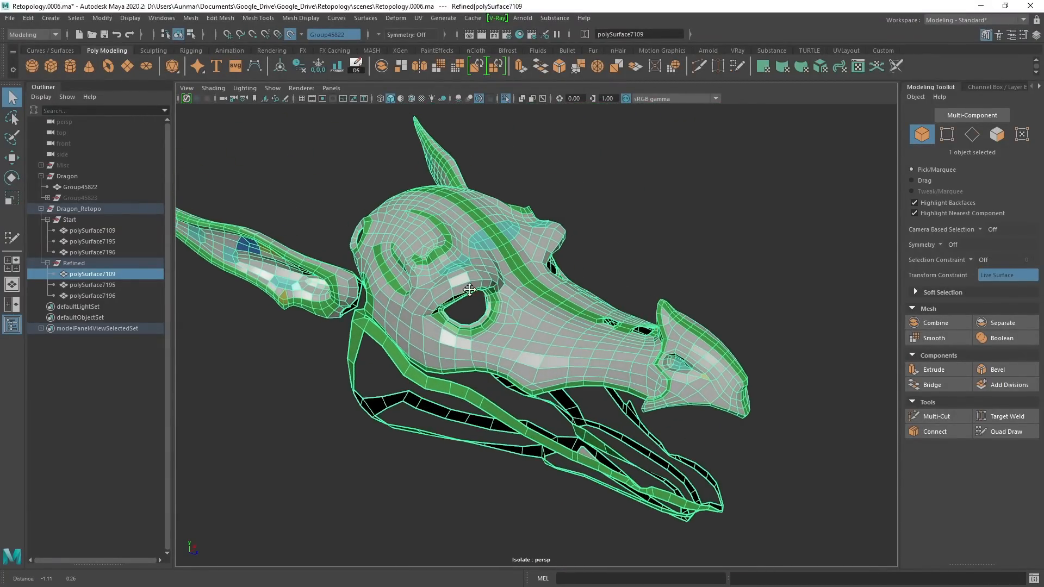
scroll(544, 305, "up", 5)
middle_click_drag(478, 245, 640, 303, "alt")
scroll(564, 344, "up", 5)
scroll(561, 341, "down", 2)
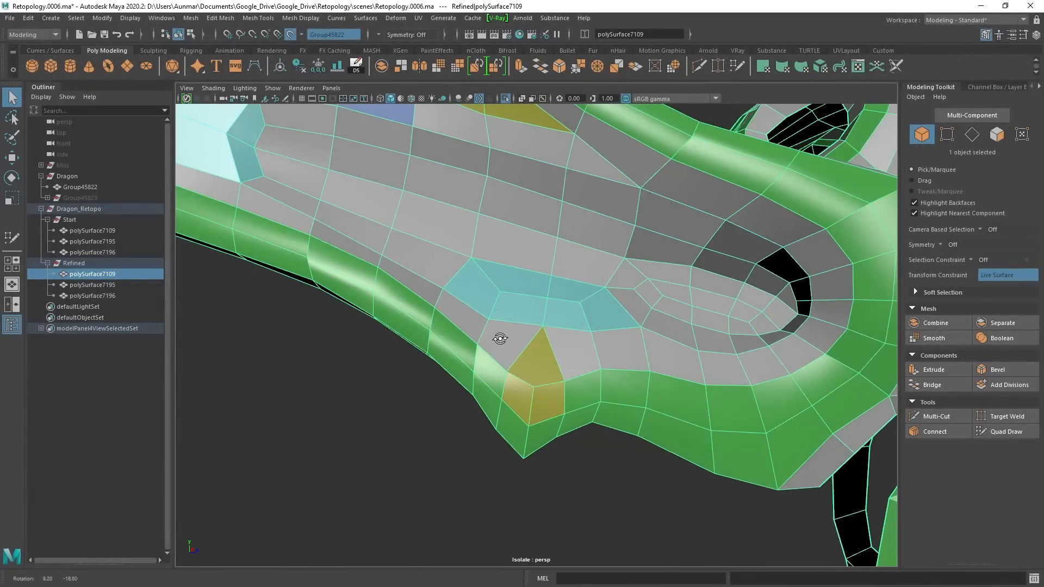
scroll(694, 377, "down", 8)
left_click_drag(788, 351, 602, 296, "alt")
scroll(602, 296, "up", 10)
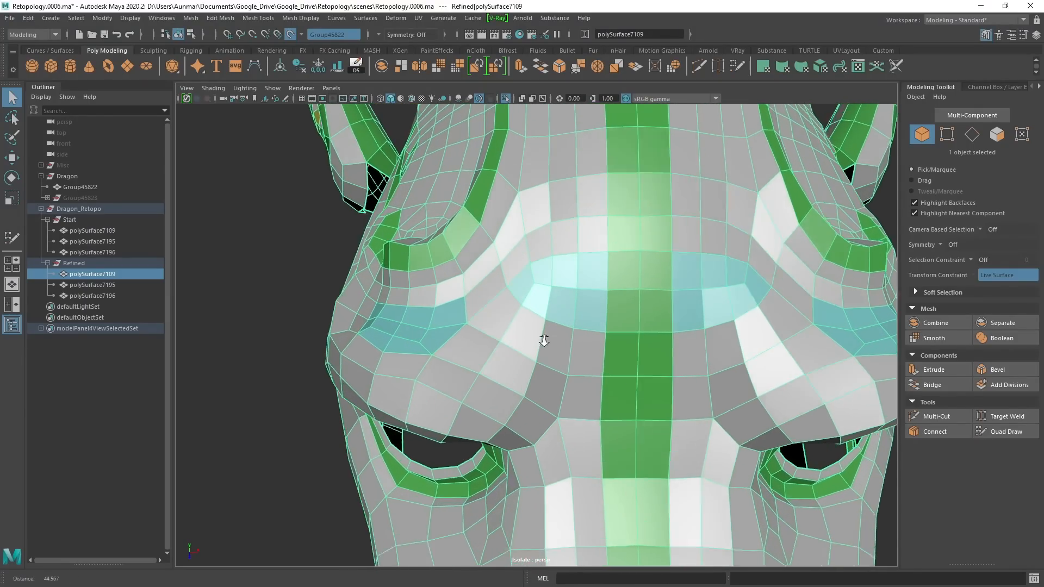
Select three faces at the end of the forehead's teal transition patch to show where the edge flow changes.
right_click(526, 261)
right_click_drag(526, 261, 536, 272)
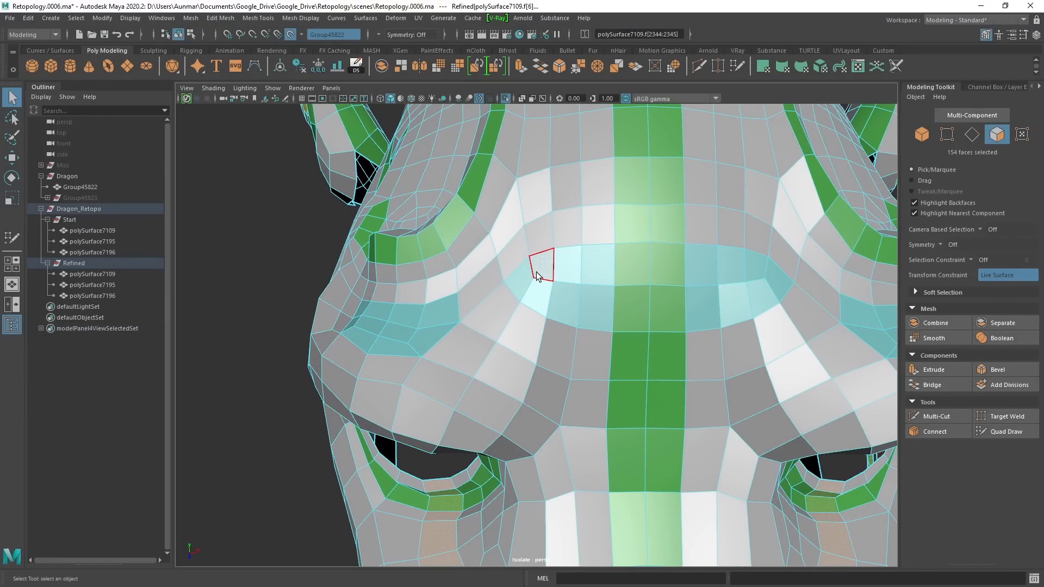
left_click(565, 345)
left_click_drag(569, 348, 580, 297, "alt")
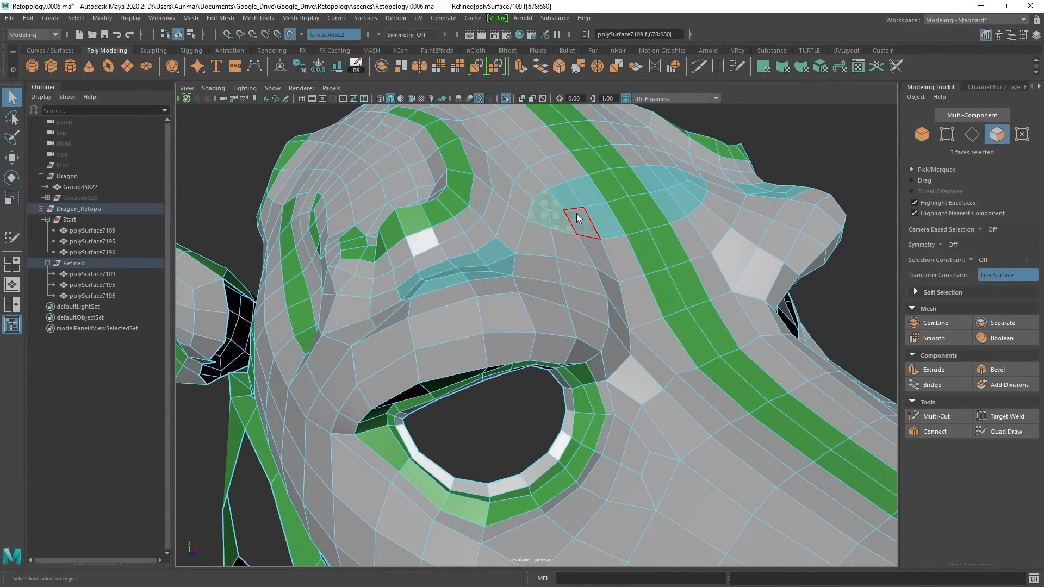
left_click_drag(577, 217, 659, 212, "alt")
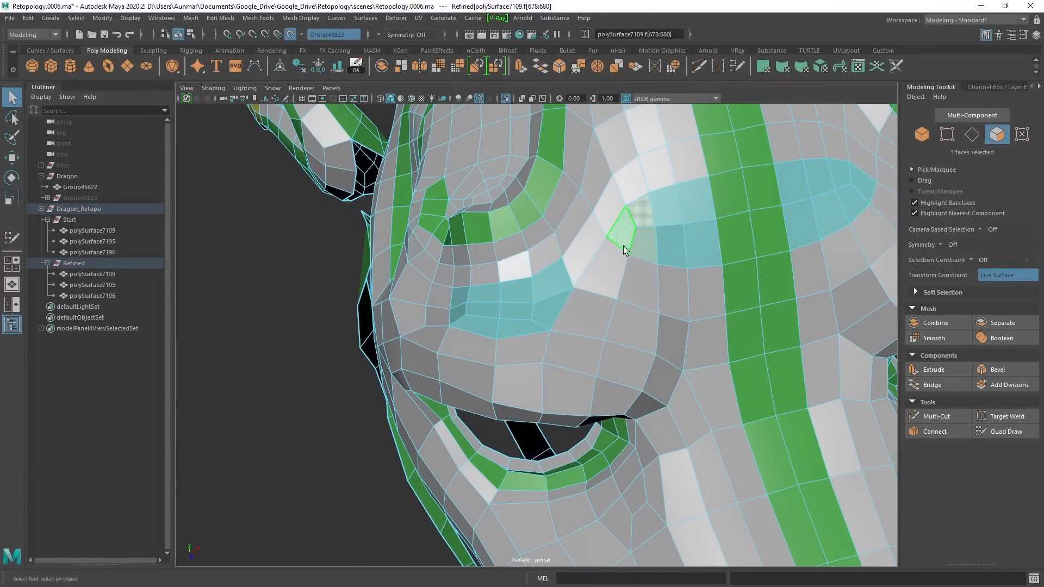
left_click_drag(622, 246, 507, 265, "alt")
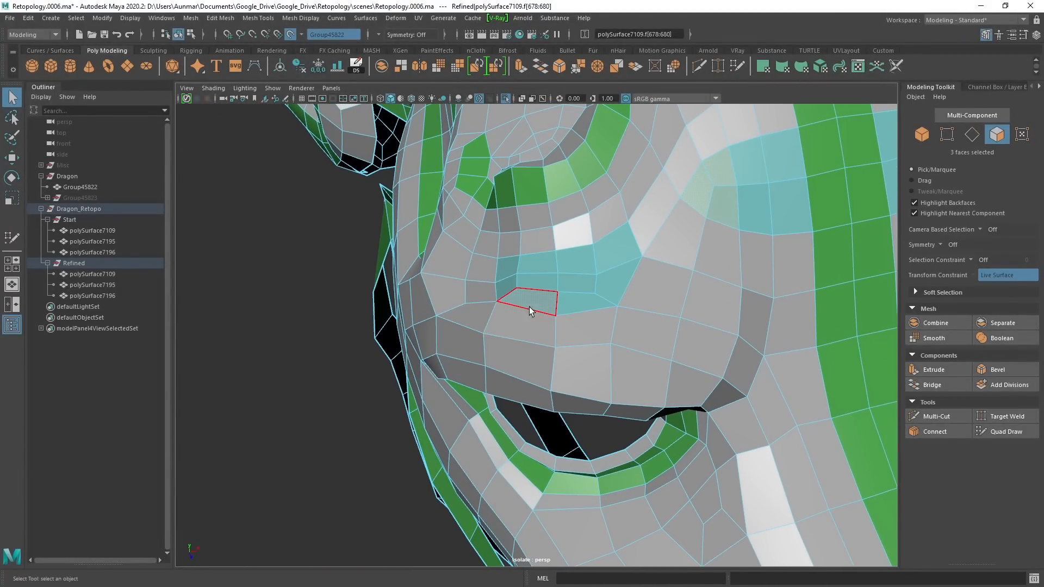
Select the rows of faces in and below the teal patch above the eye to compare their face counts.
left_click_drag(530, 313, 606, 329)
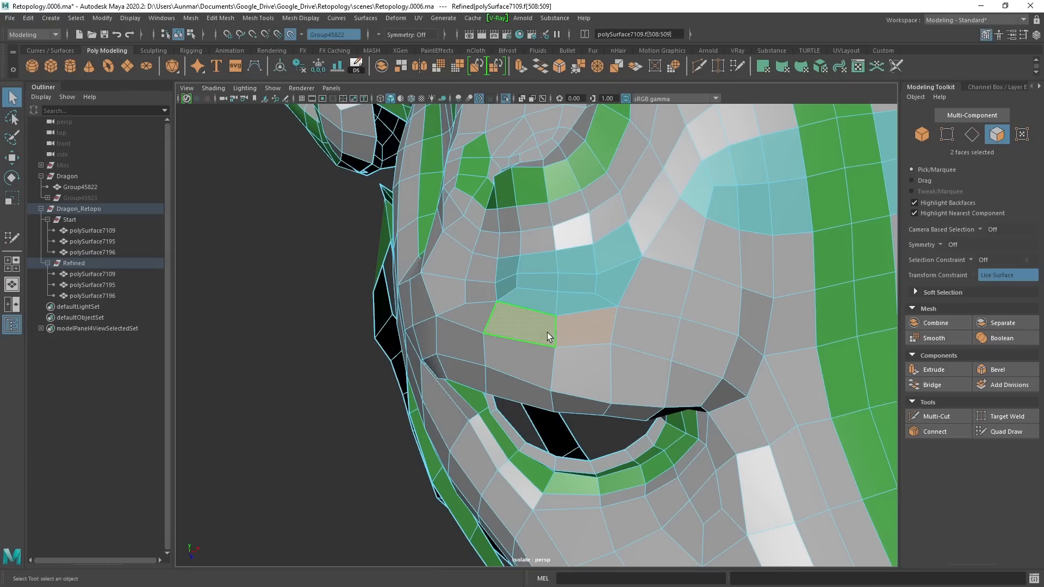
left_click(559, 310, "shift")
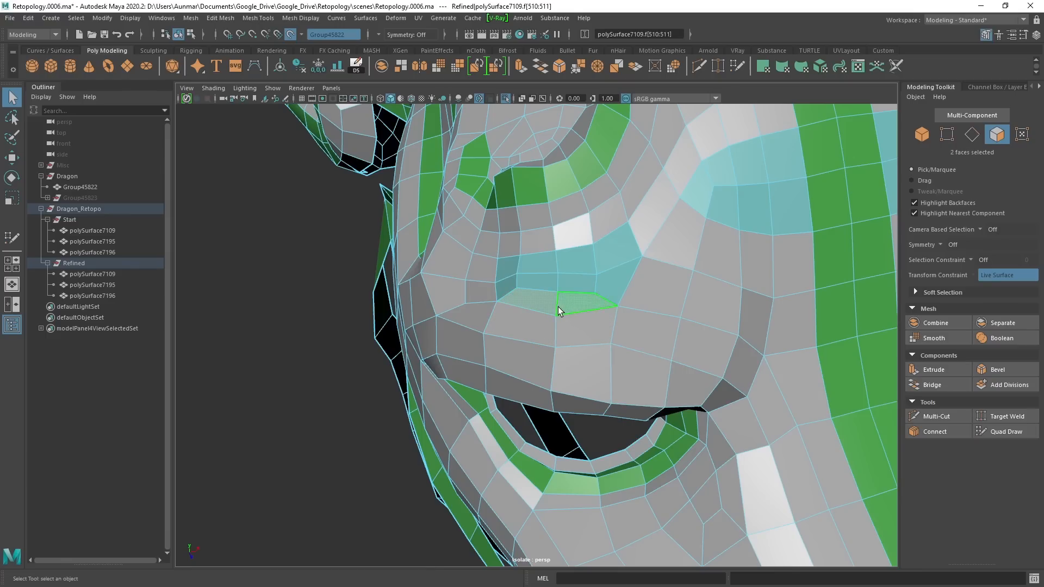
left_click(501, 293, "shift")
left_click(604, 292, "shift")
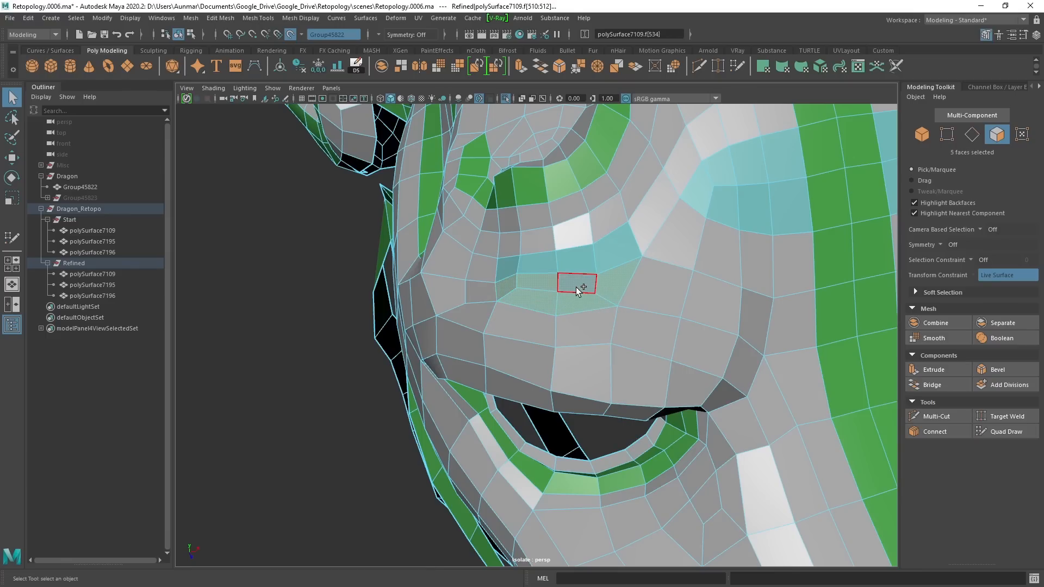
left_click(577, 262, "shift")
left_click(615, 251, "shift")
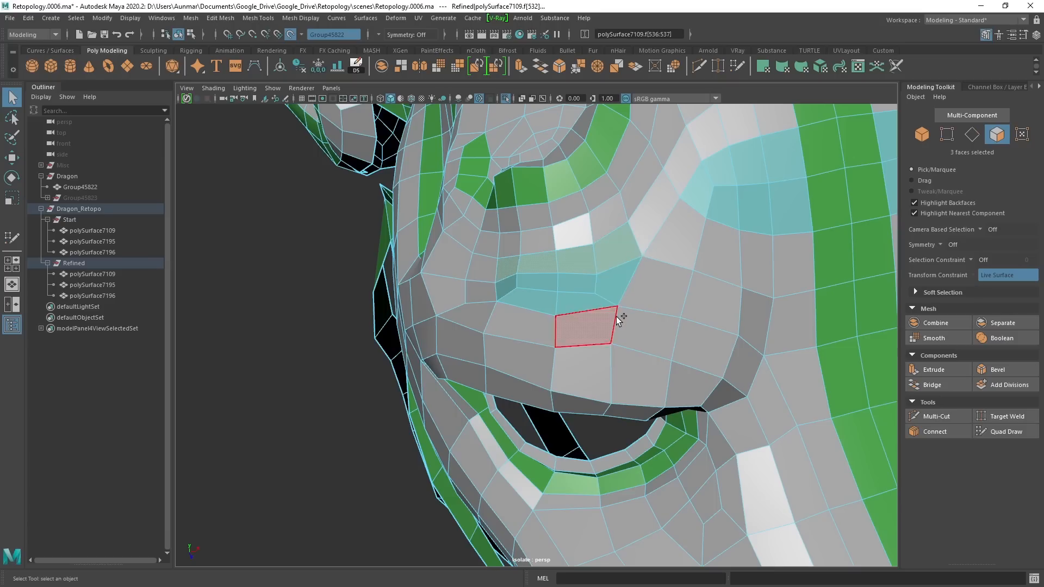
Select the face loop running through the teal brow patch and trace how it turns back around the brow.
scroll(615, 317, "down", 3)
mouse_move(615, 317)
left_mouse_down("alt")
mouse_move(603, 298)
mouse_move(621, 305)
left_mouse_up("alt")
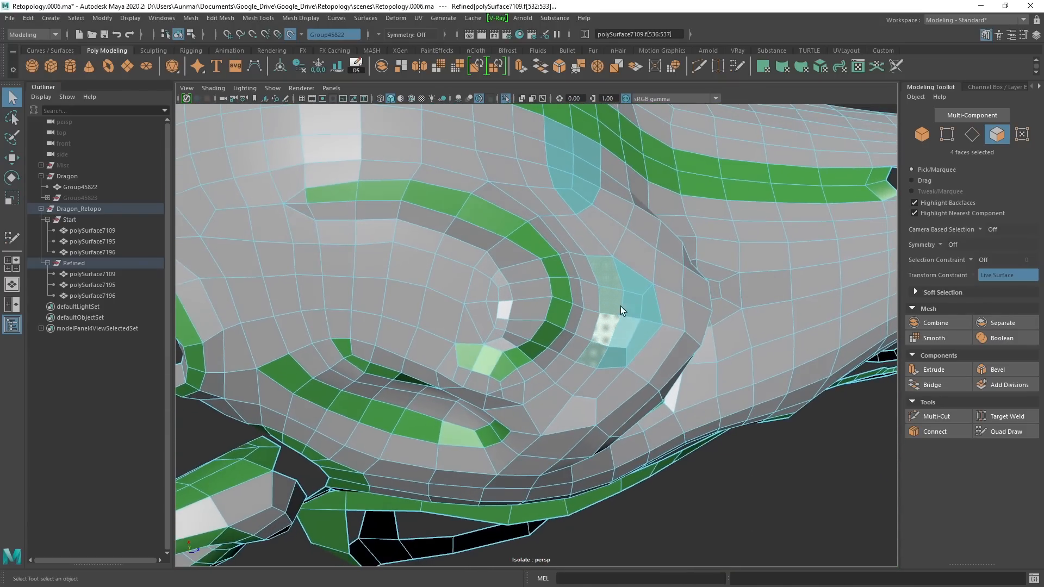
right_click_drag(620, 306, 668, 321, "alt")
double_click(683, 291, "shift")
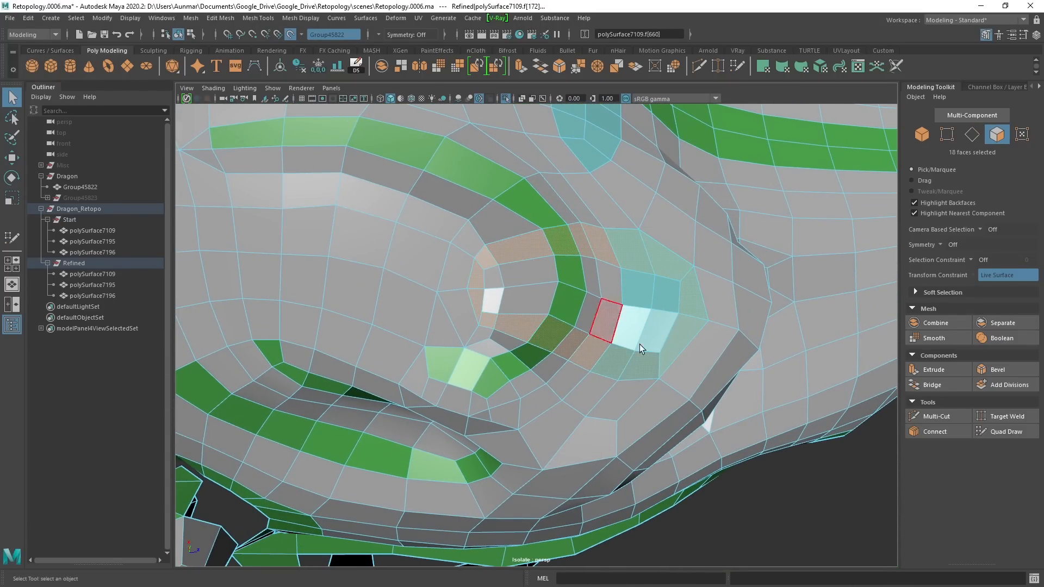
right_click_drag(639, 344, 583, 321, "alt")
left_click_drag(583, 321, 538, 325, "alt")
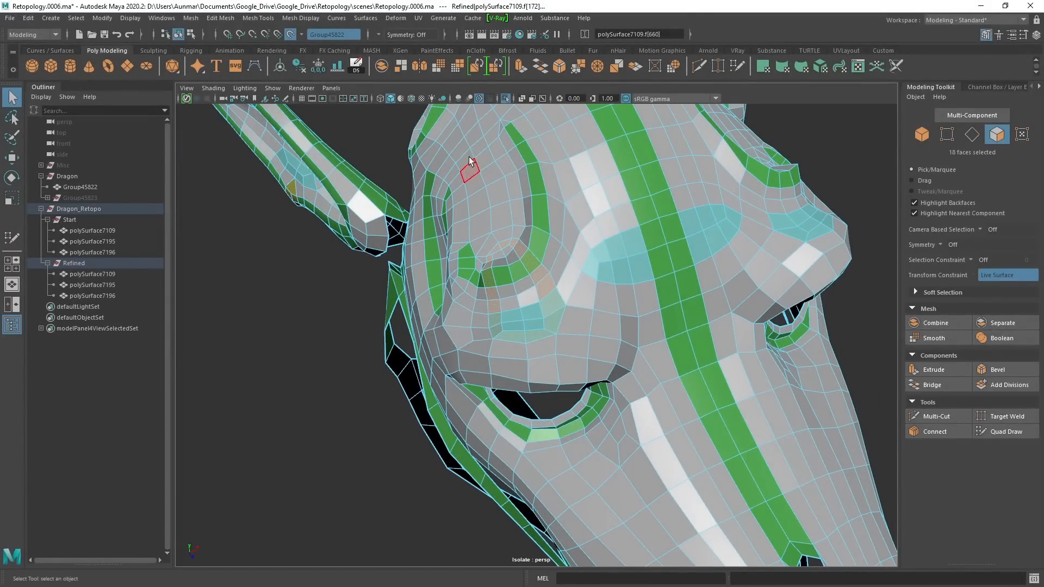
right_click_drag(610, 298, 566, 280, "alt")
left_click_drag(566, 280, 593, 289, "alt")
left_click_drag(696, 360, 598, 382, "alt")
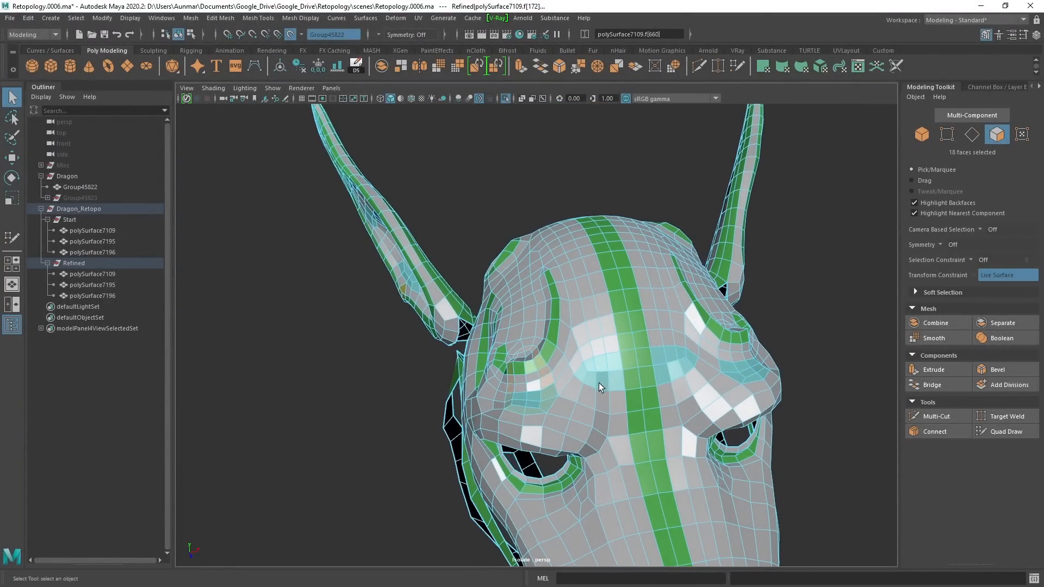
Select three end faces of the teal forehead patch again and examine how the transition localizes the brow topology.
right_click_drag(598, 382, 538, 341, "alt")
left_click_drag(538, 342, 491, 278, "alt")
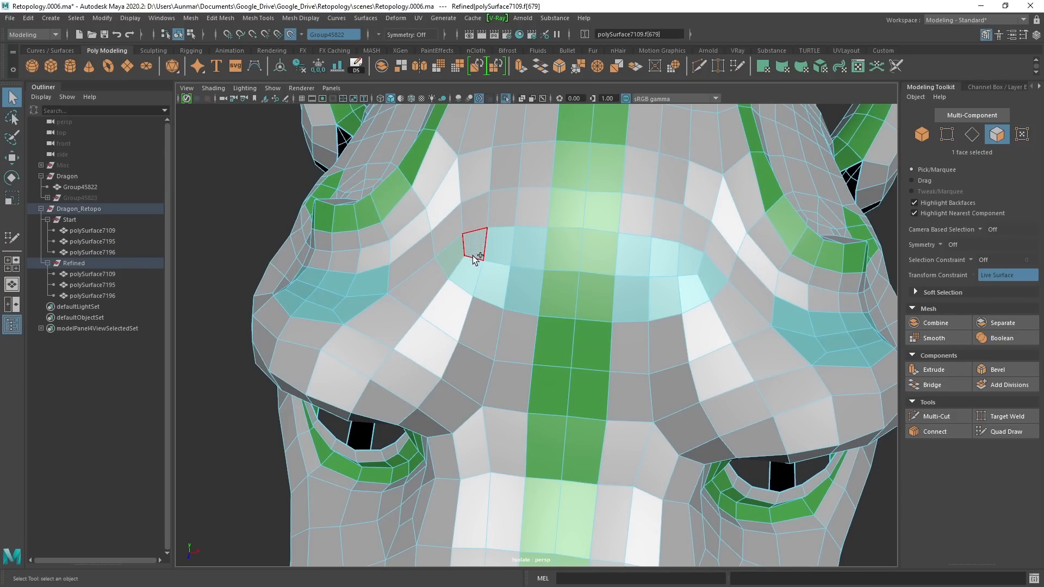
left_click_drag(461, 279, 530, 256, "alt")
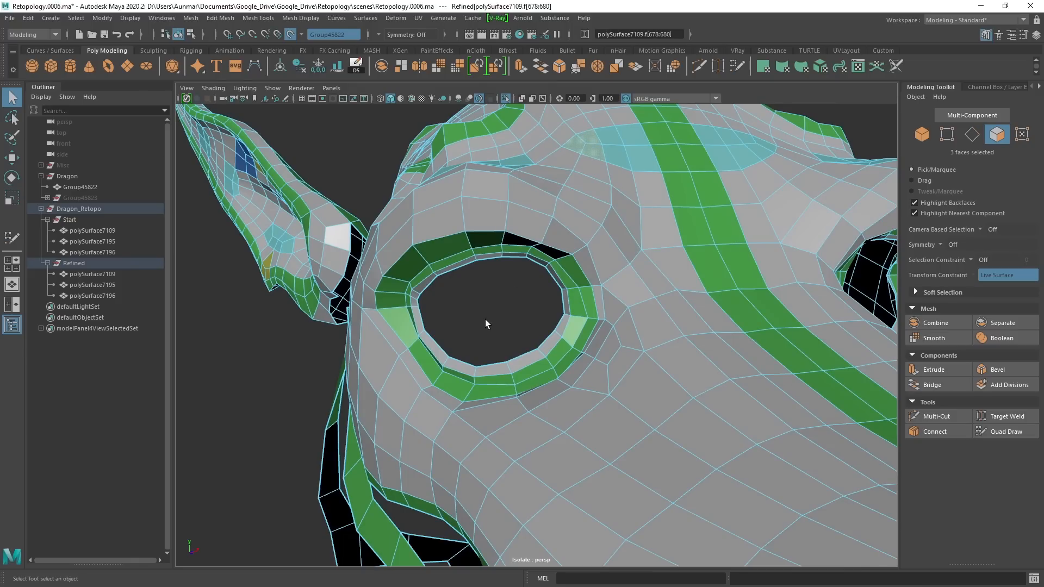
left_click_drag(537, 169, 543, 220, "alt")
middle_click_drag(543, 220, 511, 317, "alt")
scroll(511, 317, "down", 4)
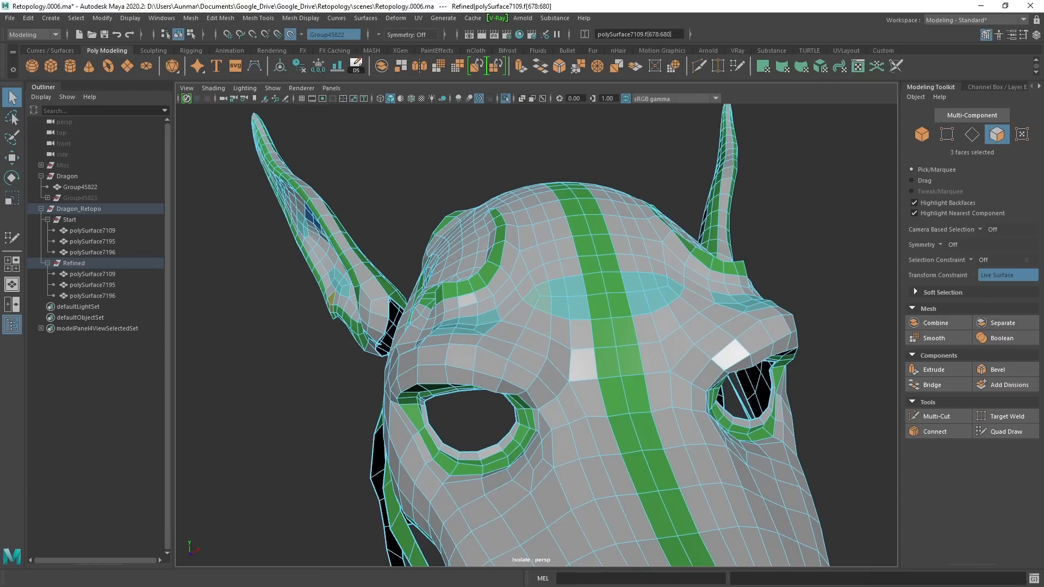
middle_click_drag(520, 322, 520, 287, "alt")
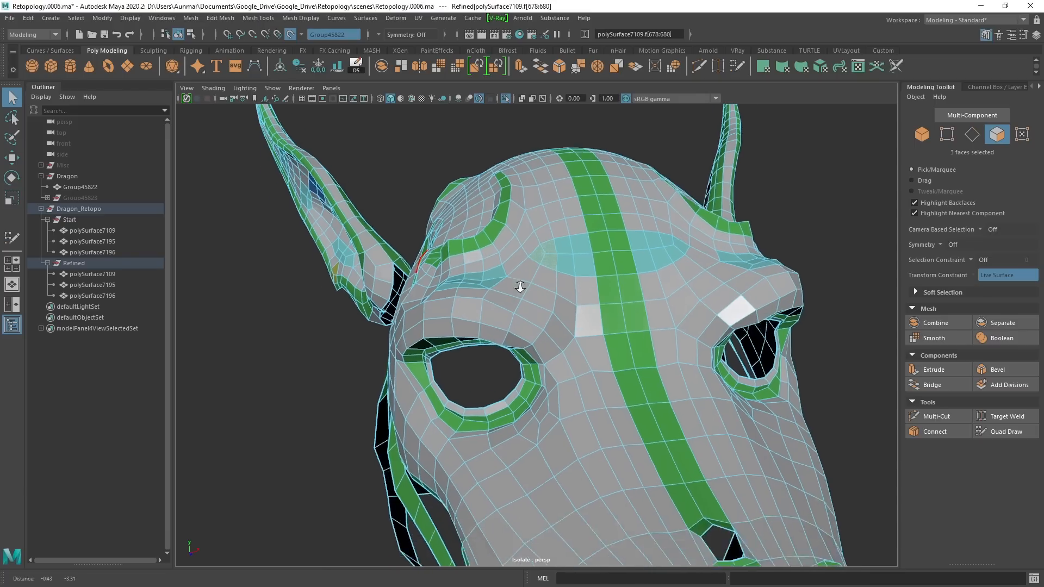
right_click_drag(520, 287, 489, 283, "alt")
left_click_drag(489, 296, 519, 287, "alt")
Return to object selection on the refined mesh and exit its isolated view.
right_click_drag(523, 240, 663, 200)
left_click_drag(535, 259, 575, 234, "alt")
right_click_drag(575, 234, 569, 305, "alt")
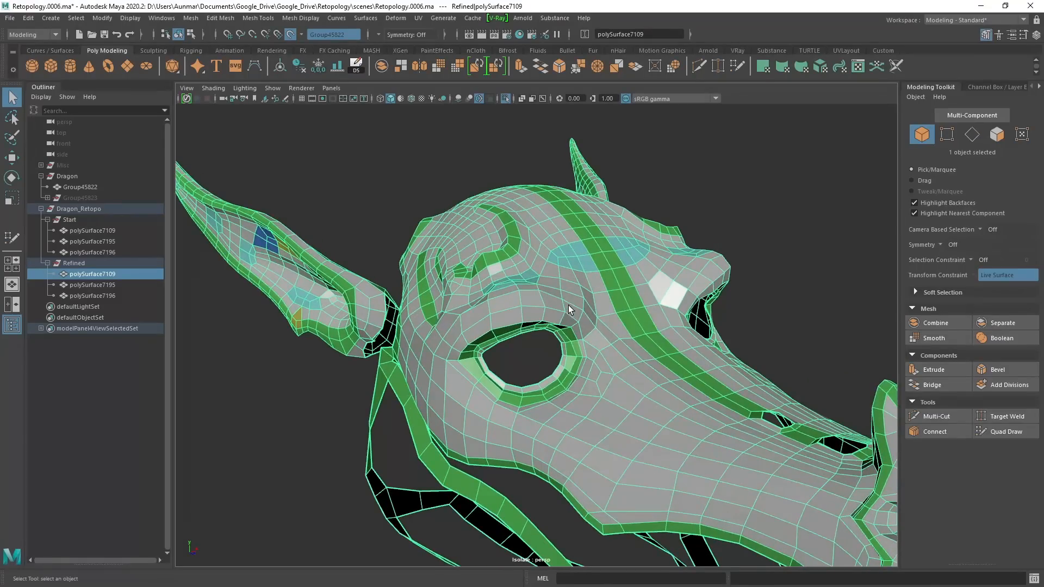
left_click_drag(510, 332, 539, 343, "alt")
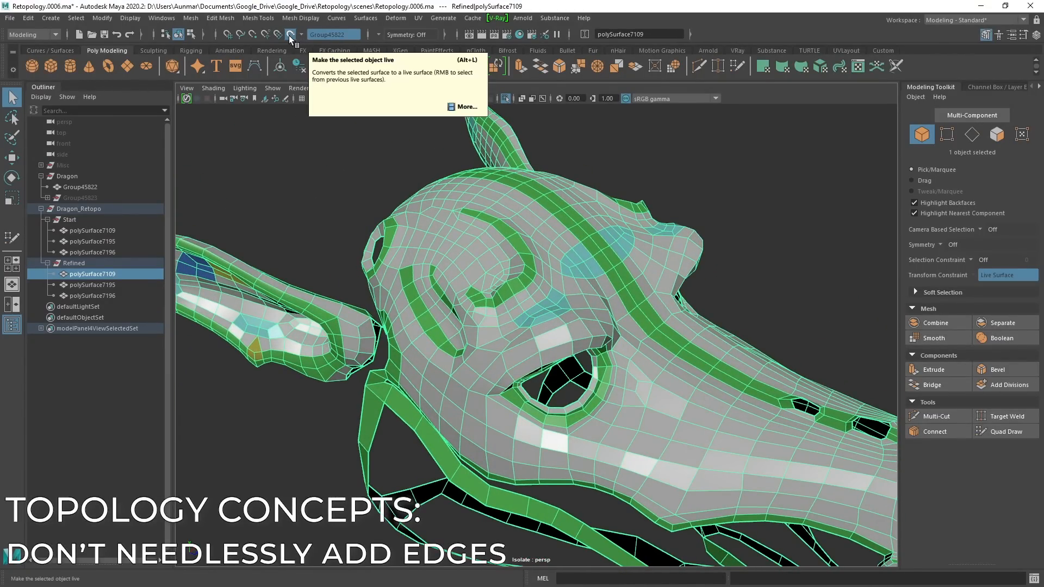
key("ctrl+1")
mouse_move(548, 217)
left_mouse_down("alt")
mouse_move(566, 304)
mouse_move(570, 277)
mouse_move(601, 338)
mouse_move(589, 354)
mouse_move(543, 303)
mouse_move(531, 368)
mouse_move(513, 318)
mouse_move(579, 310)
mouse_move(515, 312)
left_mouse_up("alt")
scroll(538, 303, "up", 3)
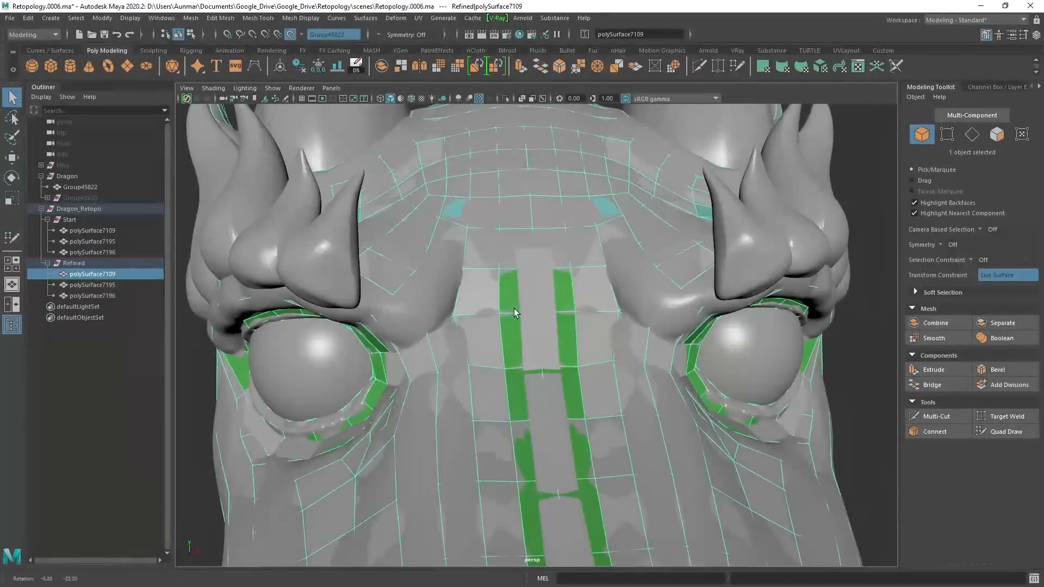
Toggle X-ray display to compare the retopology mesh with the sculpt between the eyes.
key("alt+x")
scroll(477, 340, "up", 2)
key("alt+x")
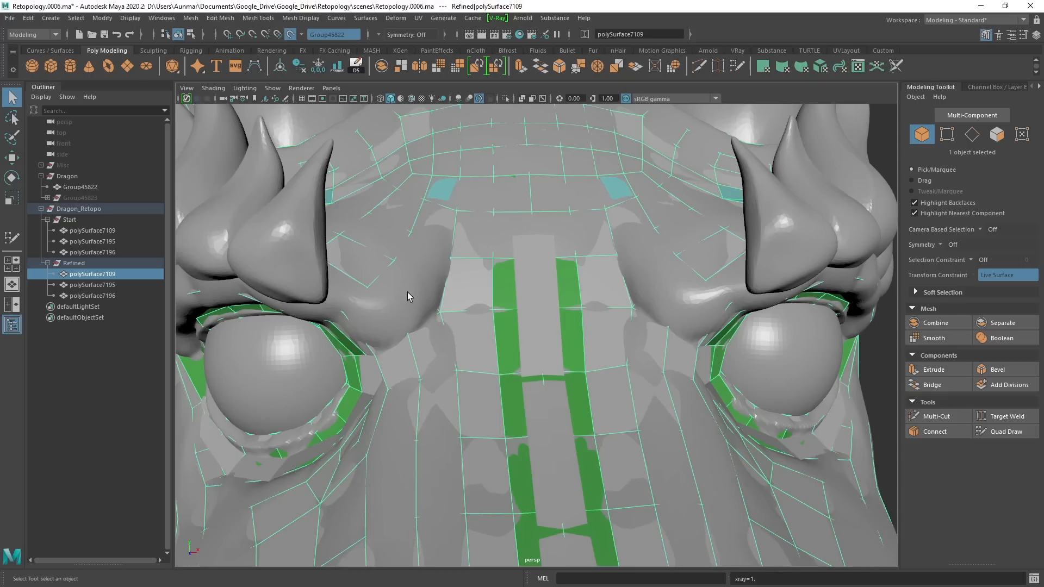
left_click_drag(576, 290, 627, 289, "alt")
scroll(626, 289, "up", 2)
Activate Quad Draw on the refined mesh and insert extra edge loops down the forehead beside the centre line.
left_click(1005, 432)
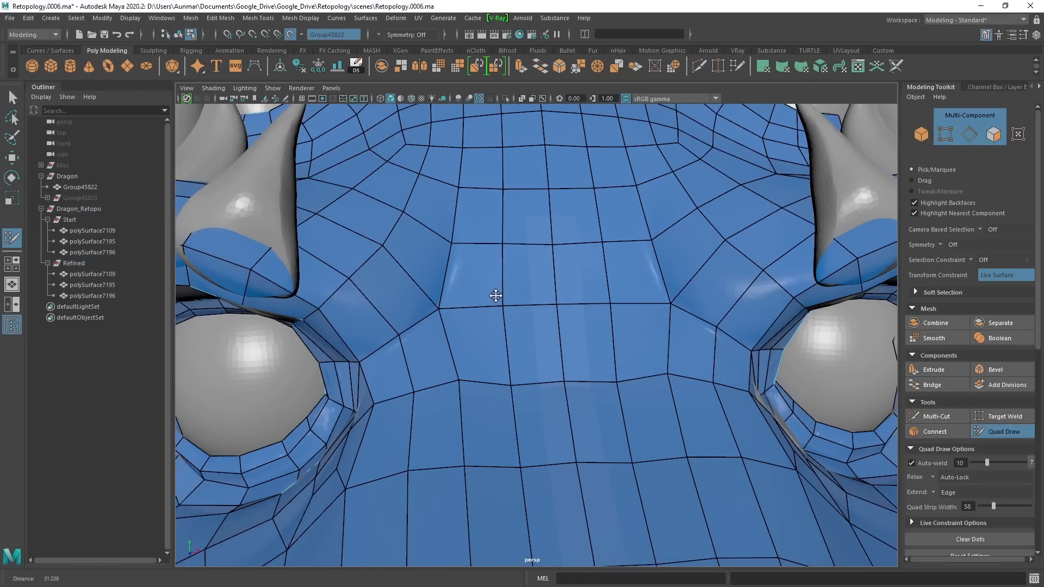
scroll(531, 331, "down", 4)
mouse_move(531, 331)
left_mouse_down("alt")
mouse_move(531, 361)
mouse_move(521, 357)
left_mouse_up("alt")
scroll(522, 356, "up", 4)
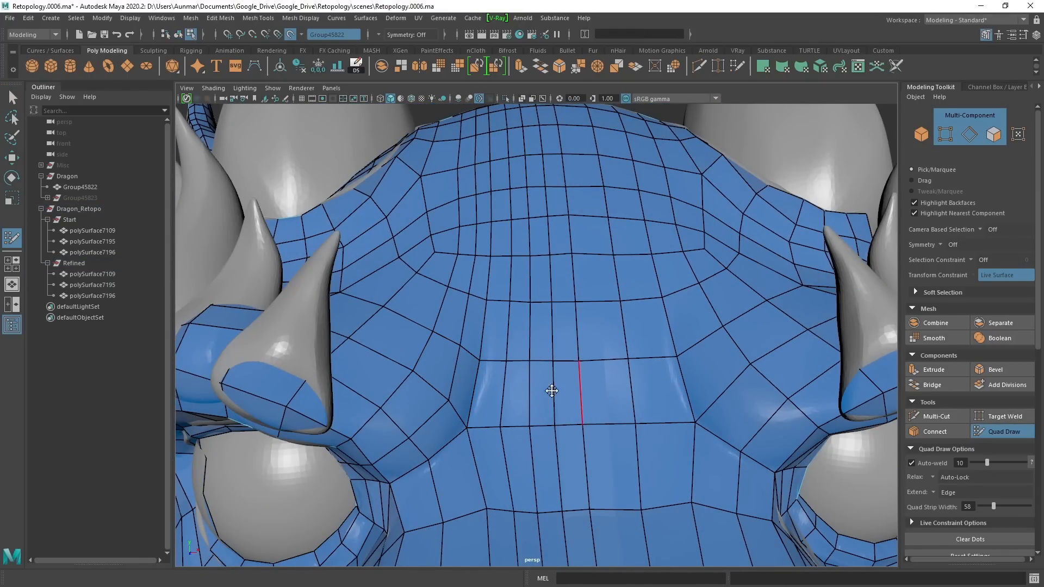
scroll(553, 384, "down", 6)
mouse_move(552, 385)
left_mouse_down("alt")
mouse_move(594, 413)
mouse_move(553, 424)
mouse_move(531, 337)
mouse_move(541, 351)
left_mouse_up("alt")
scroll(554, 424, "up", 2)
scroll(540, 351, "up", 5)
Select the extra edge loops from the forehead down the snout, using X-ray display to trace how far they run.
key("q")
right_click_drag(446, 202, 427, 133)
middle_click_drag(381, 211, 409, 255, "alt")
key("alt+x")
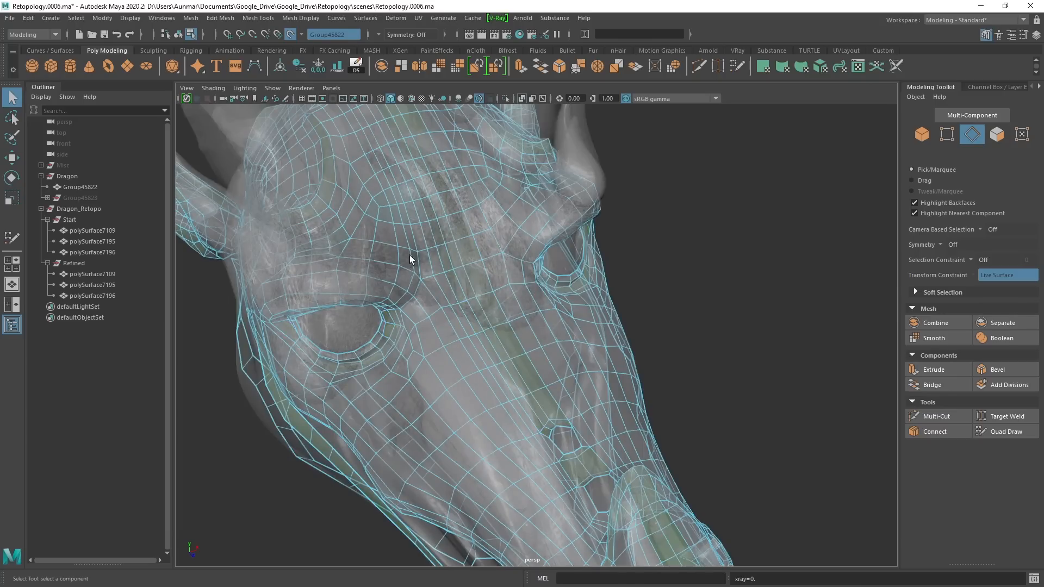
double_click(412, 258)
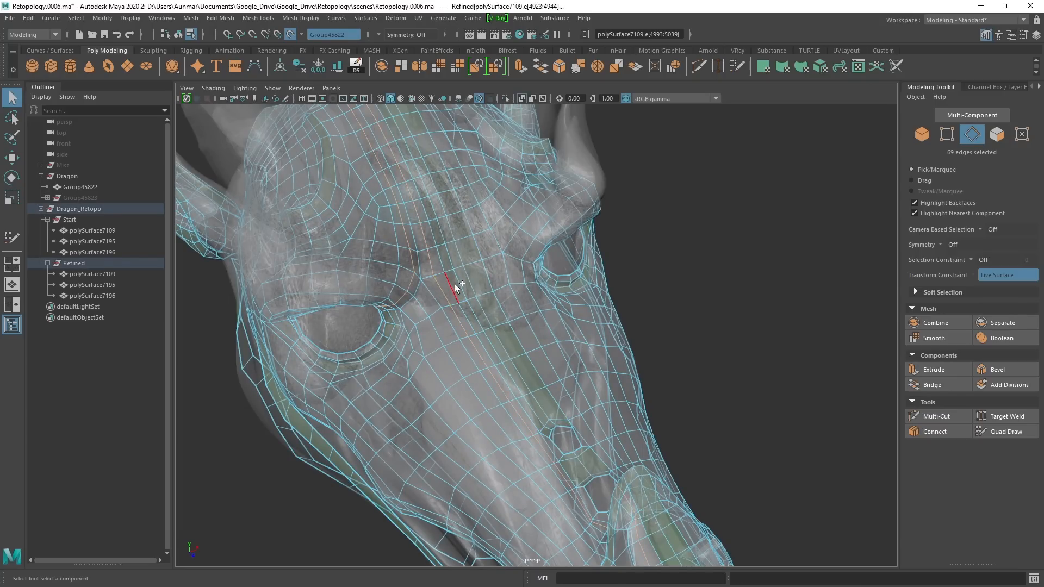
double_click(457, 283, "shift")
key("alt+x")
left_click_drag(458, 282, 542, 306, "alt")
scroll(533, 252, "up", 3)
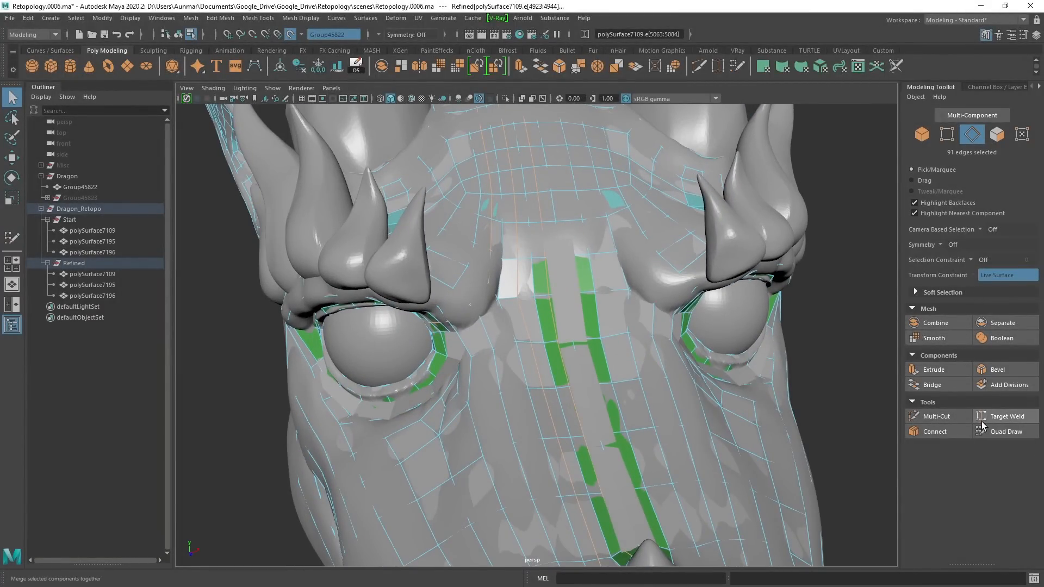
Delete the two extra edge loops beside the forehead's centre line with Quad Draw.
left_click(1005, 431)
scroll(489, 271, "up", 5)
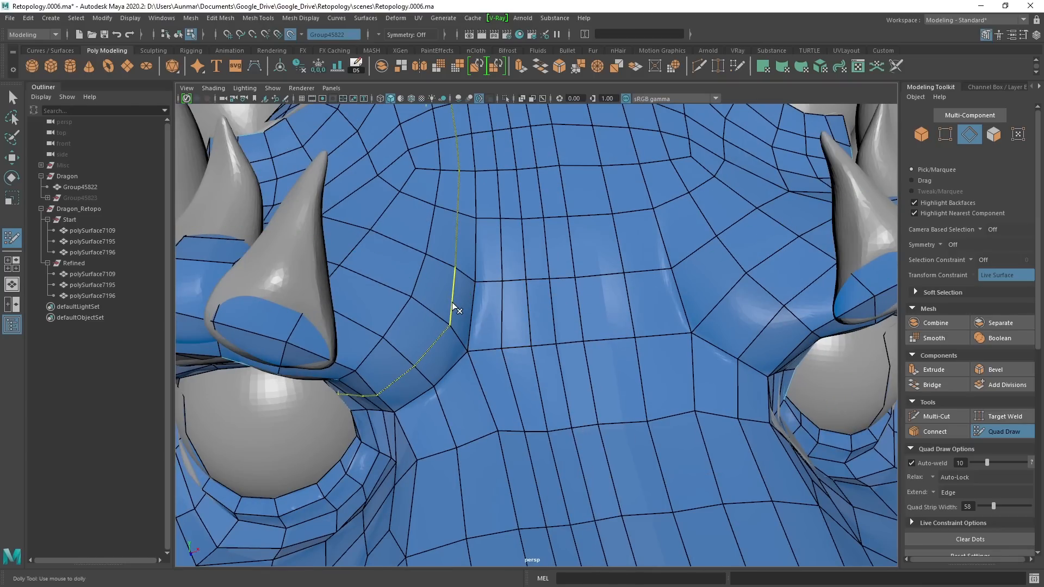
left_click(452, 303, "ctrl+shift")
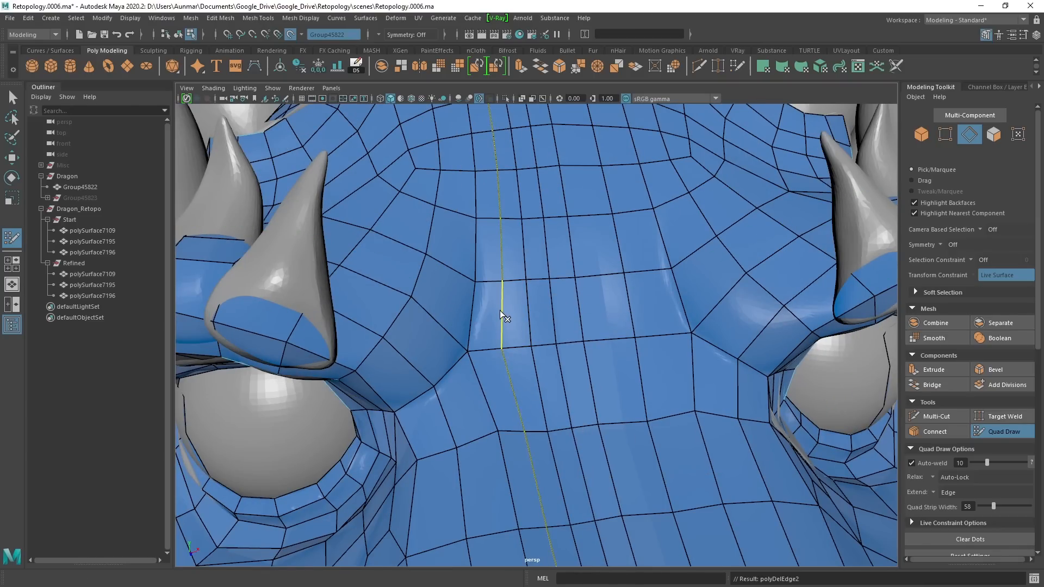
left_click(500, 311, "ctrl+shift")
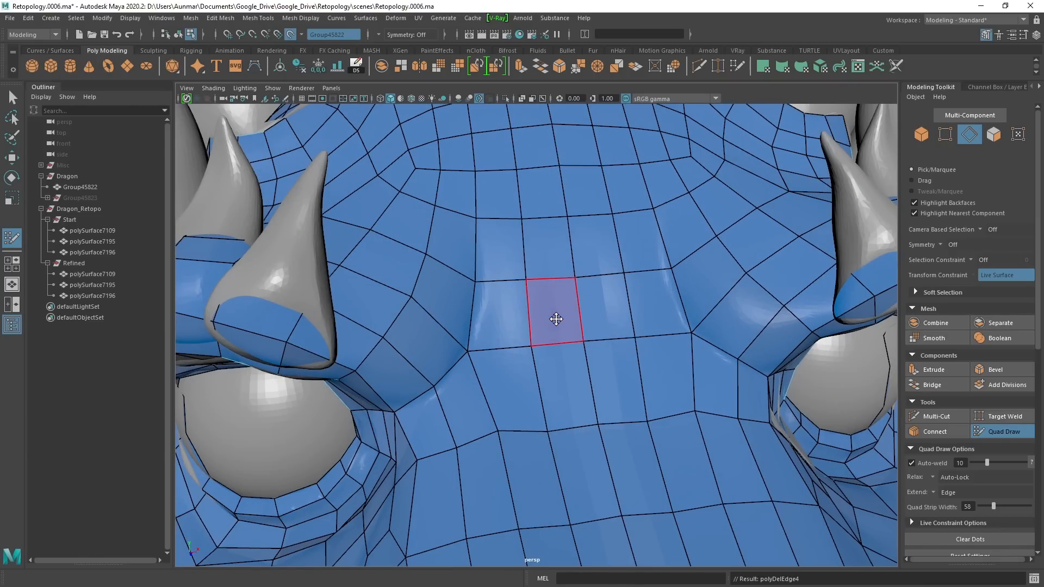
scroll(531, 329, "down", 5)
left_click_drag(529, 328, 526, 331, "alt")
scroll(526, 330, "up", 3)
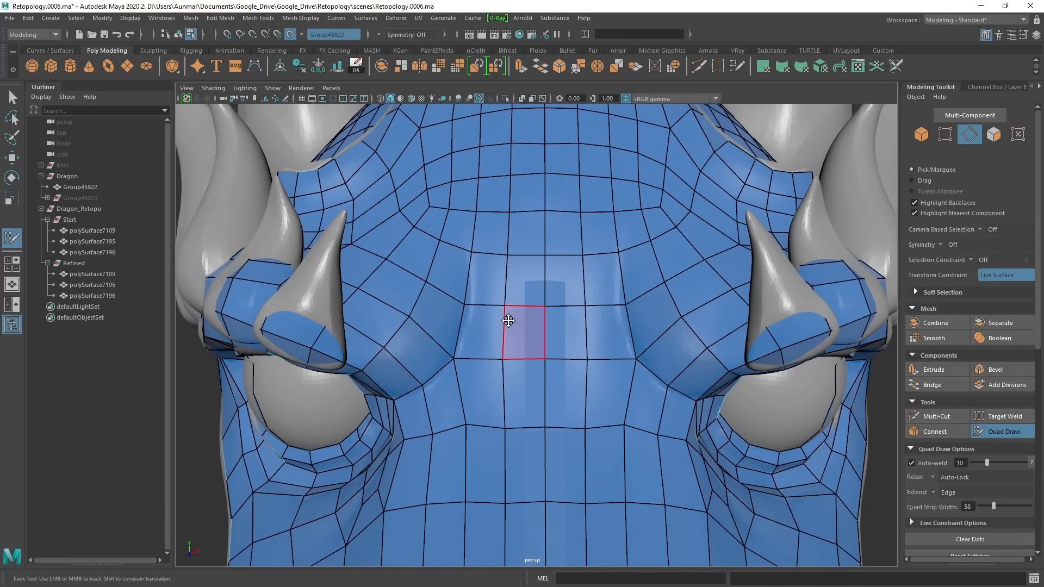
Set the modeling symmetry to World X for Quad Draw work on the forehead.
left_click(939, 244)
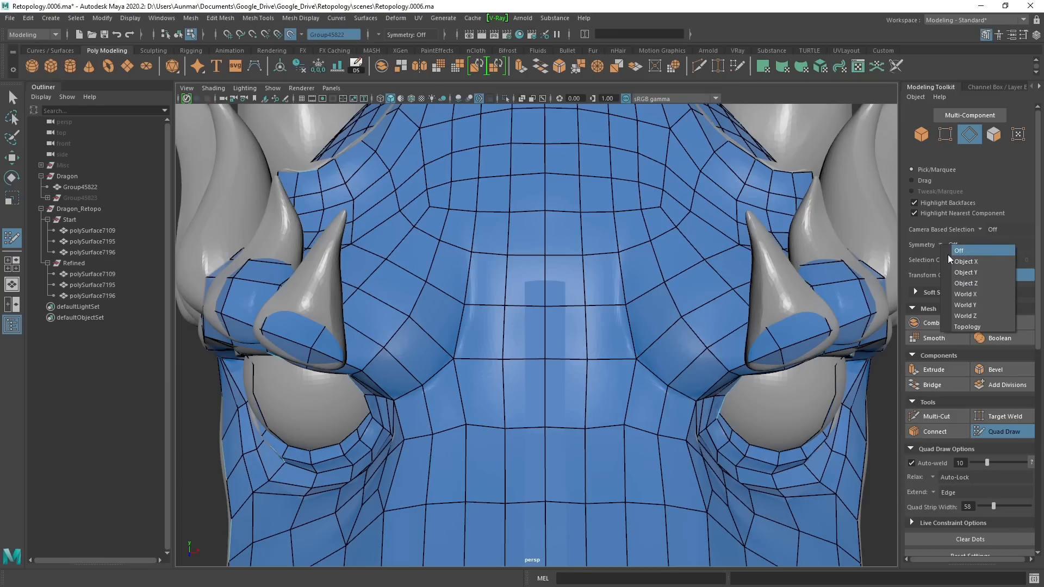
left_click(966, 294)
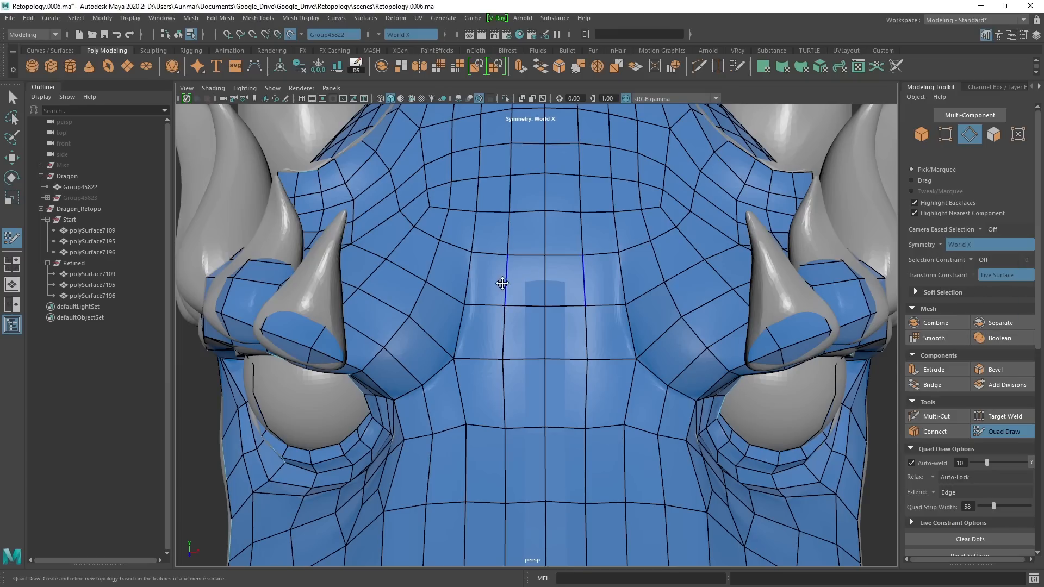
left_click_drag(501, 282, 516, 314, "alt")
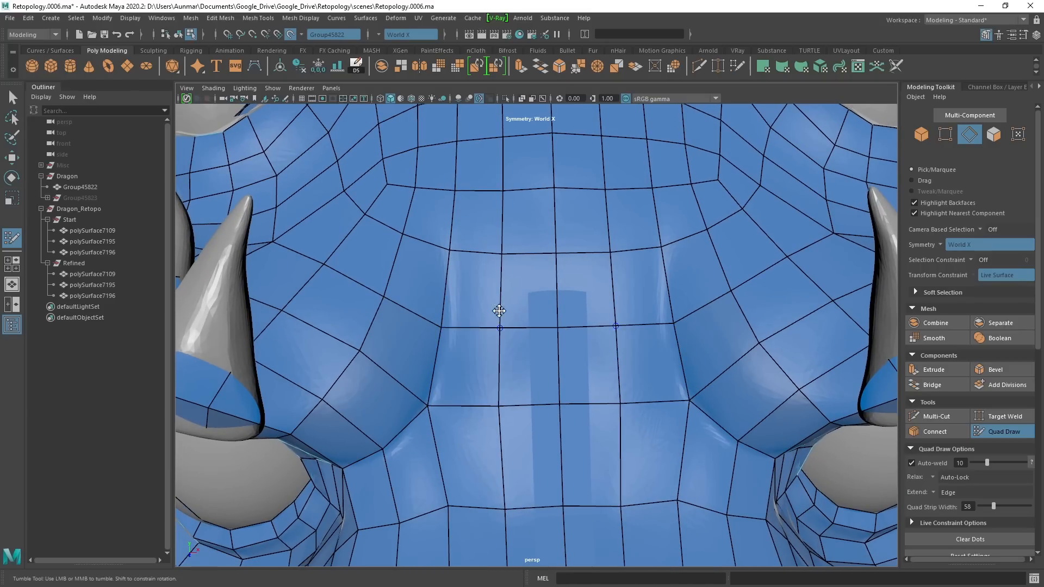
Delete the symmetrical block of faces across the centre line between the brow horns with Quad Draw.
right_click_drag(572, 386, 452, 334, "alt")
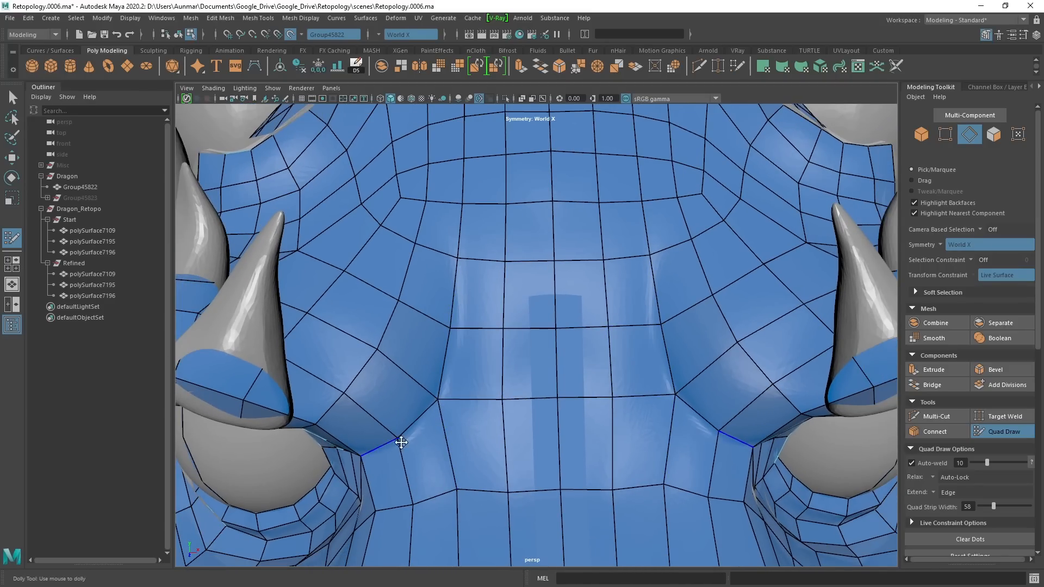
left_click_drag(401, 442, 557, 362, "alt")
mouse_move(477, 453)
left_mouse_down("alt")
mouse_move(531, 438)
mouse_move(452, 350)
mouse_move(485, 324)
mouse_move(499, 328)
mouse_move(475, 341)
left_mouse_up("alt")
left_click(476, 342, "ctrl+shift")
left_click(486, 305, "ctrl+shift")
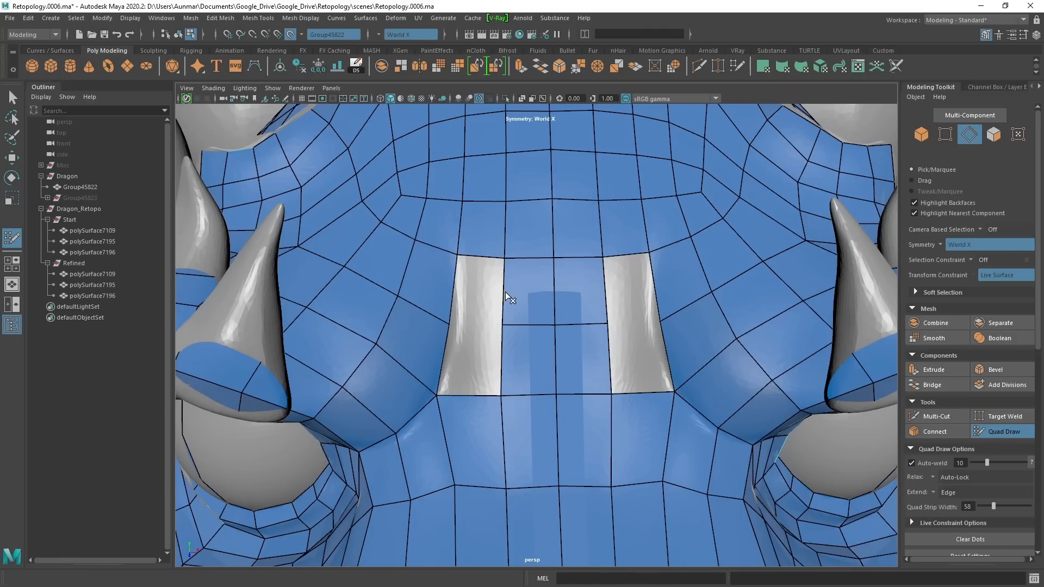
left_click(517, 292, "ctrl+shift")
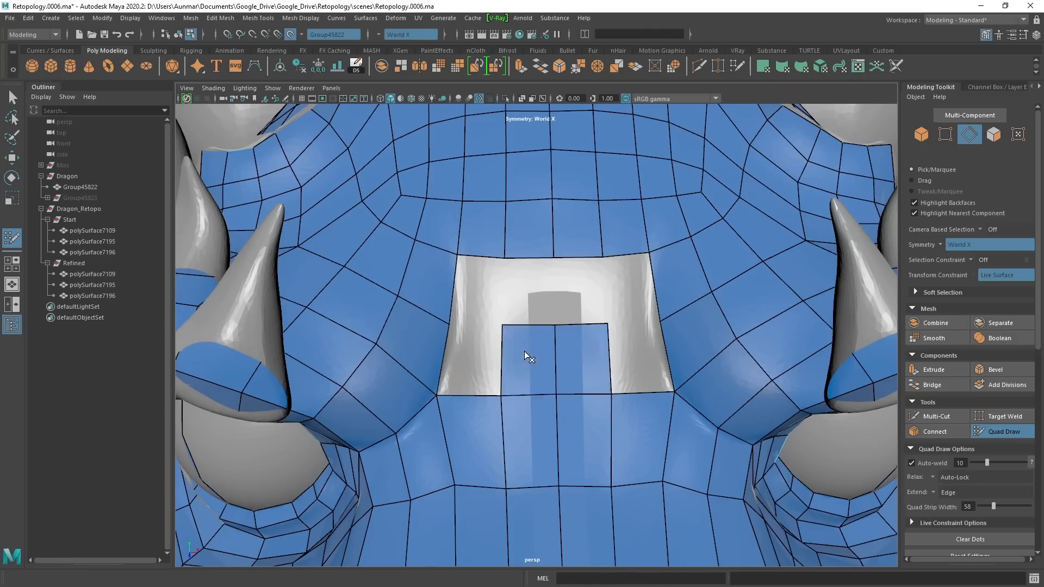
left_click(524, 351, "ctrl+shift")
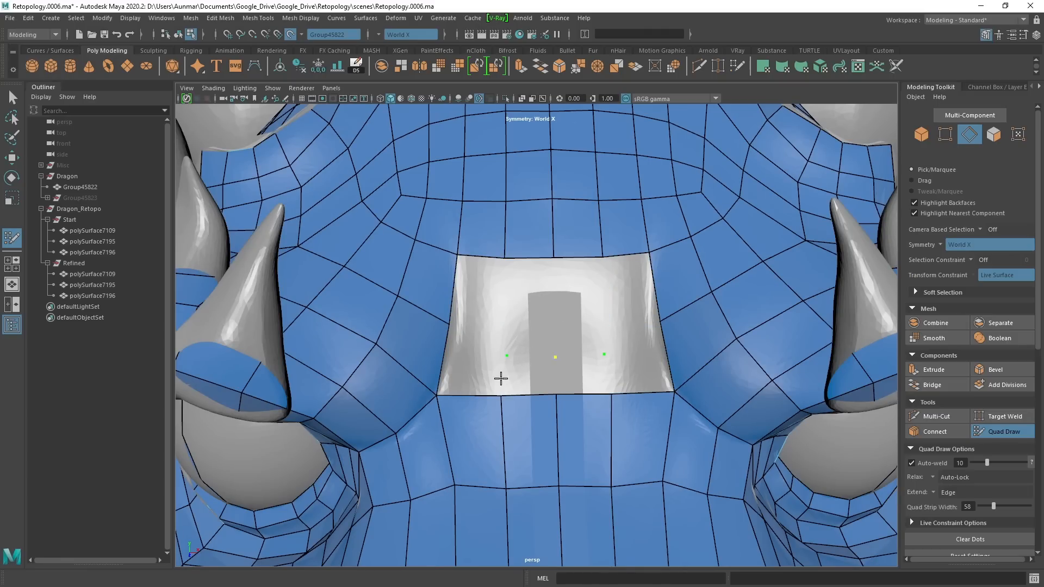
Refill the lower part of the gap with short quads, angling the outer edges into the gap's lower corners to form a transition.
left_click(532, 372, "shift")
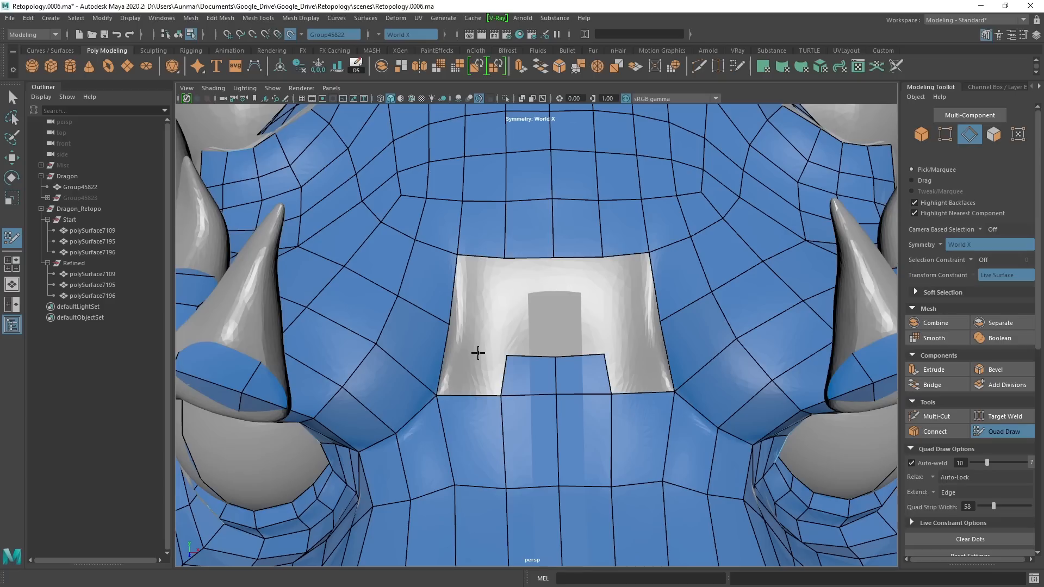
left_click(511, 381, "shift")
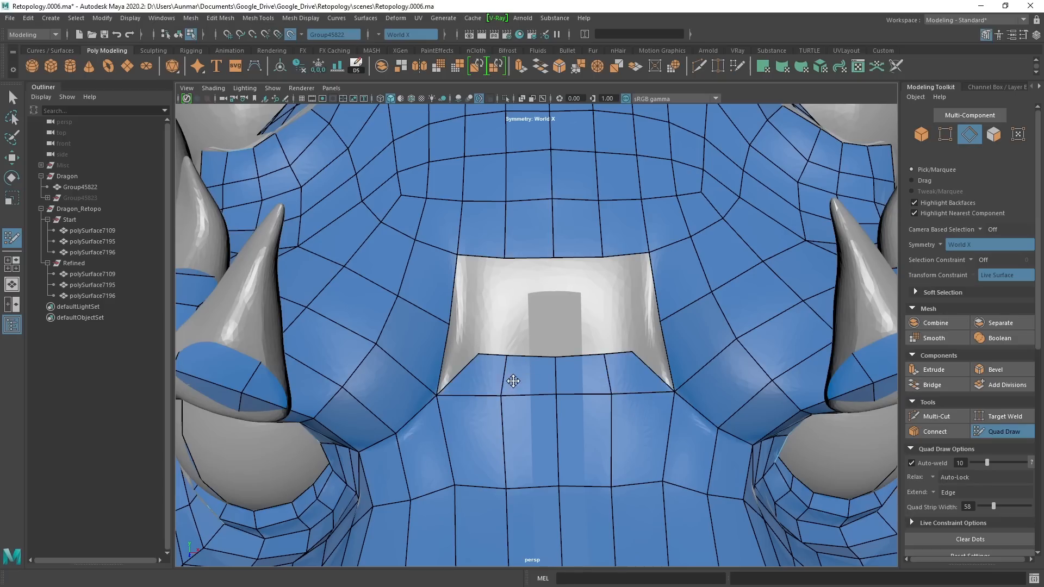
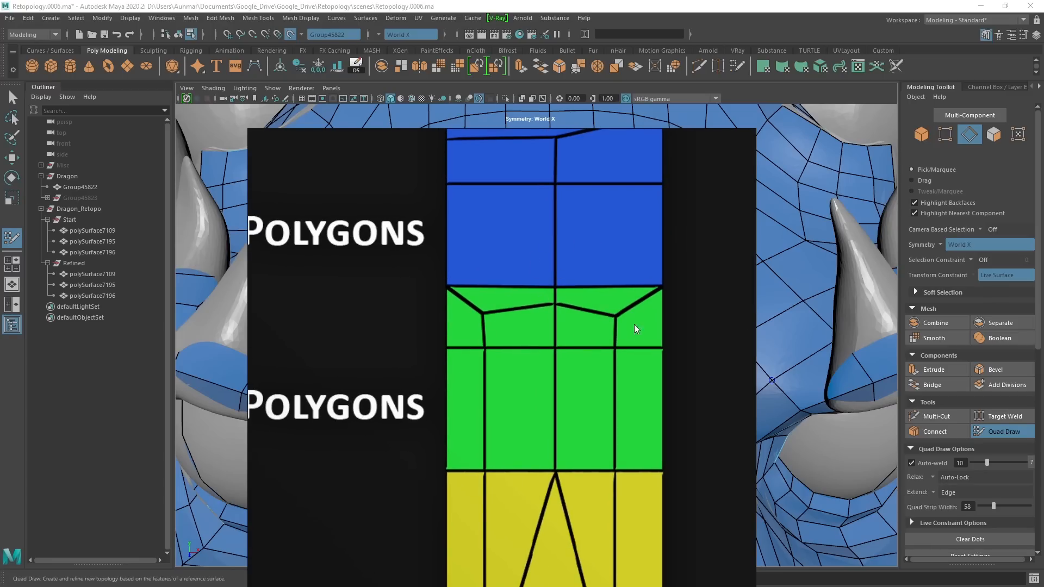
left_click(708, 12)
scroll(493, 353, "up", 1)
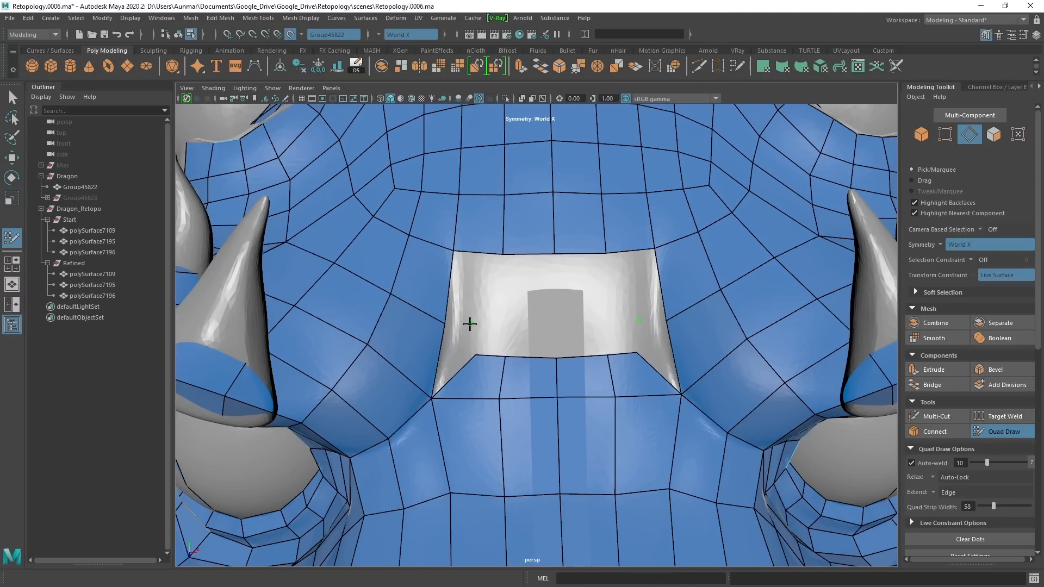
left_click(478, 325, "shift")
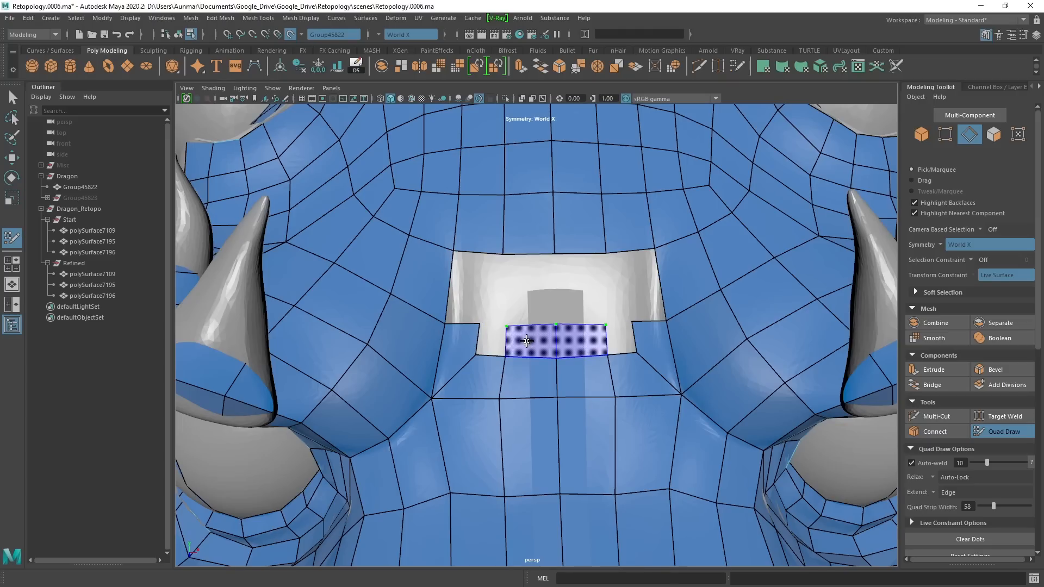
left_click(586, 350, "shift")
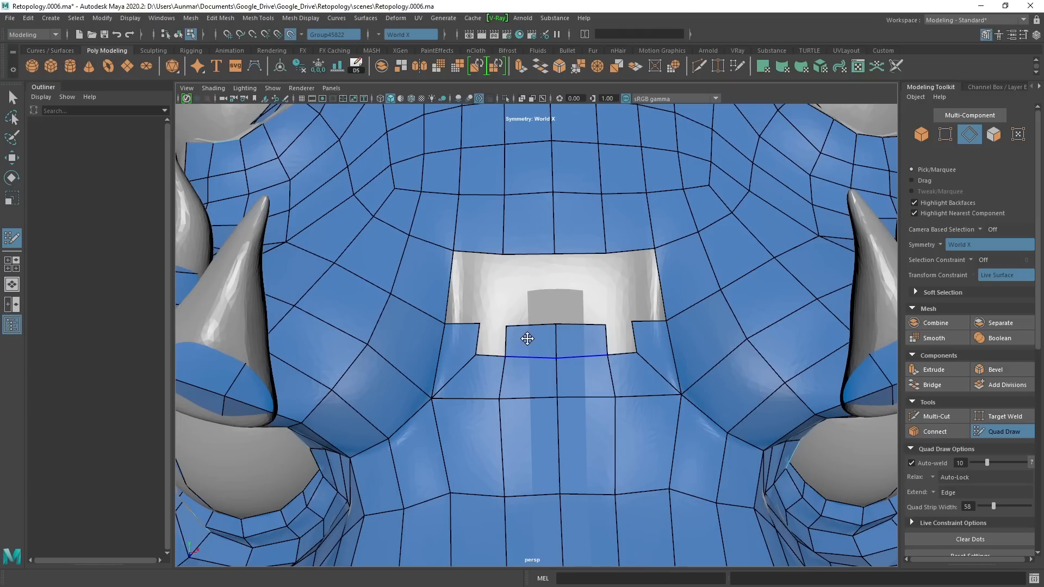
Insert extra symmetrical edge loops down the forehead to the upper edge of the remaining gap.
left_click_drag(527, 339, 332, 309, "alt")
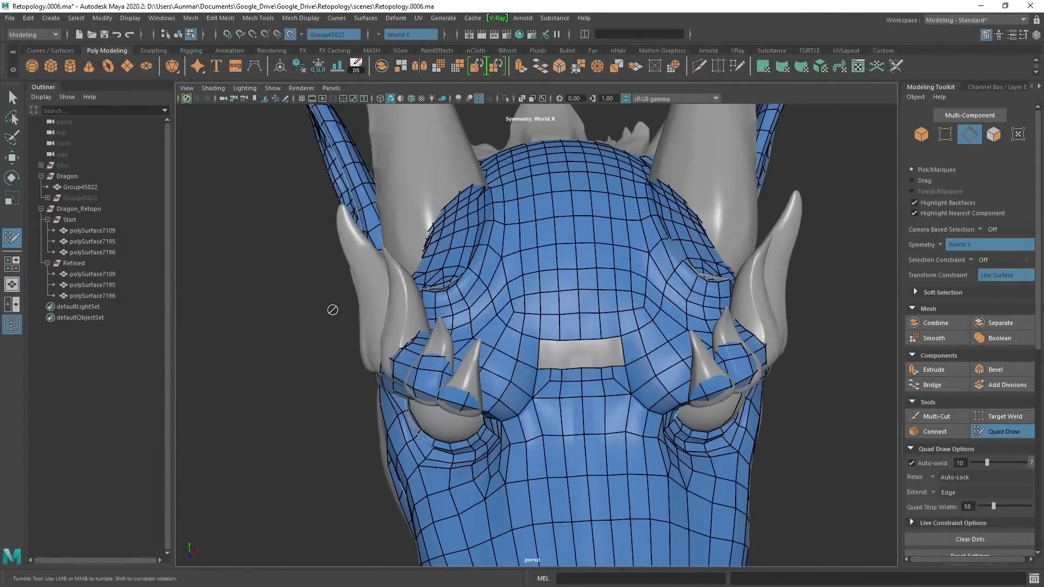
right_click_drag(333, 310, 513, 319, "alt")
left_click_drag(512, 319, 527, 375, "alt")
right_click_drag(526, 375, 529, 308, "alt")
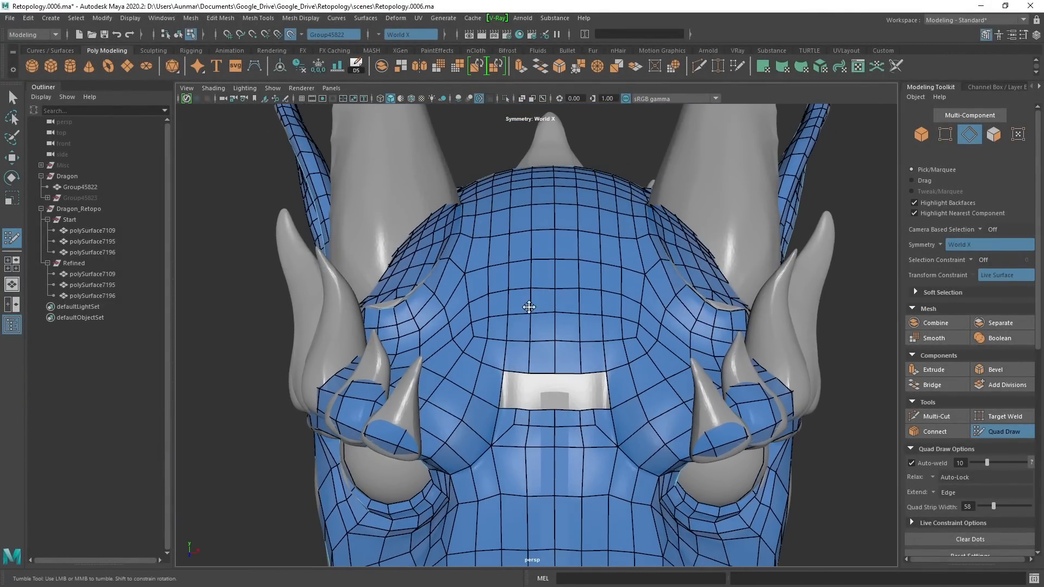
left_click_drag(529, 307, 559, 240, "alt")
right_click_drag(560, 240, 541, 303, "alt")
left_click_drag(540, 303, 516, 293, "alt")
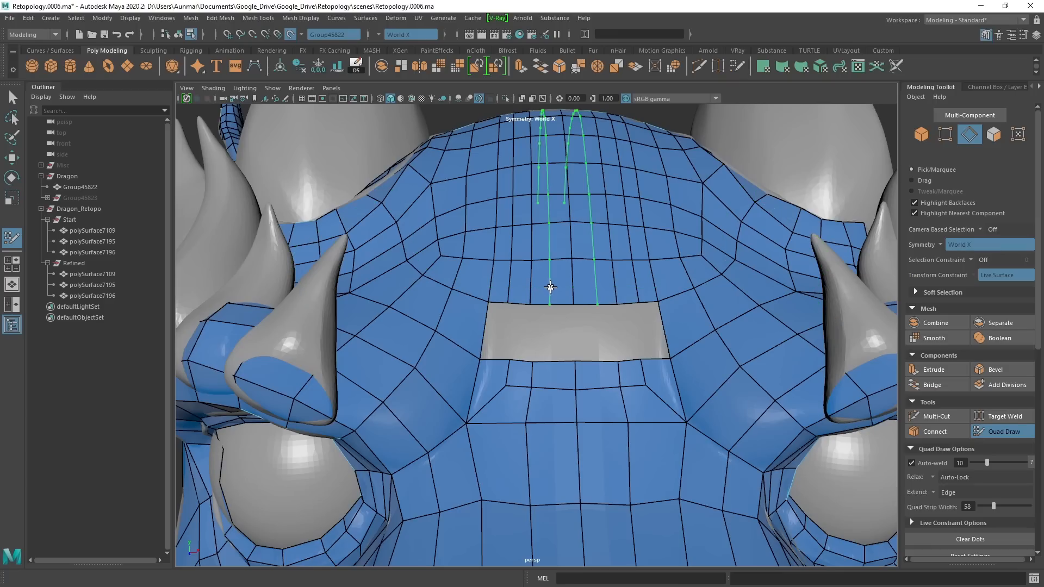
left_click(551, 285, "ctrl")
Fill the two outer quads on each side of the remaining gap, connecting the extra forehead loops to the transition.
left_click(492, 327, "shift")
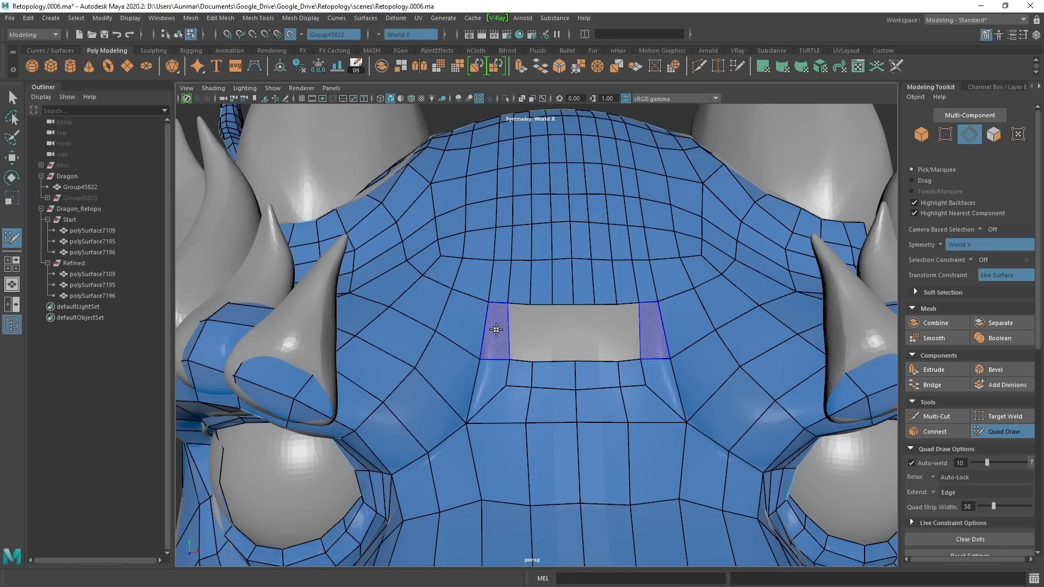
left_click(518, 327, "shift")
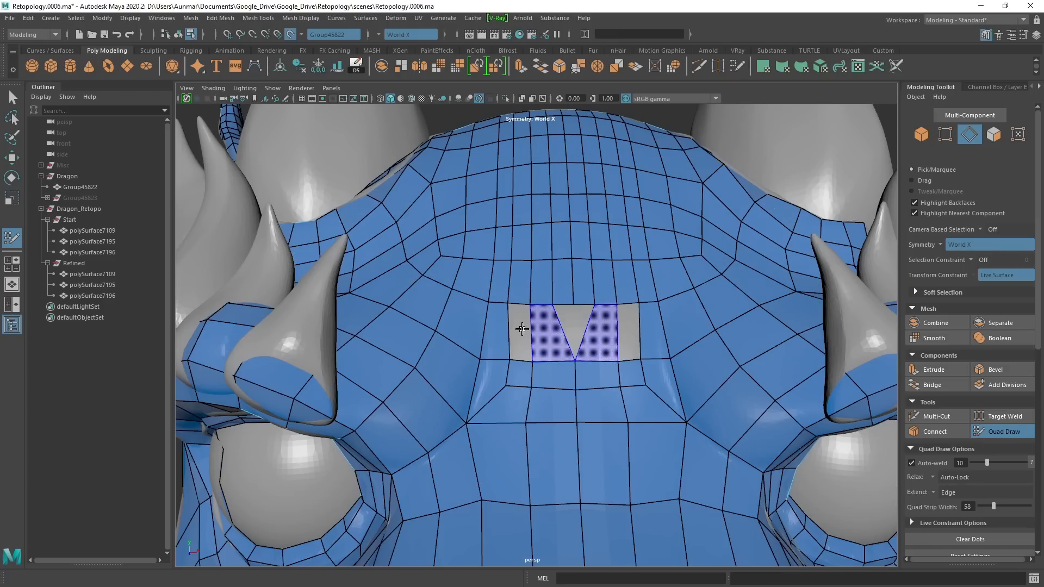
left_click(519, 330, "shift")
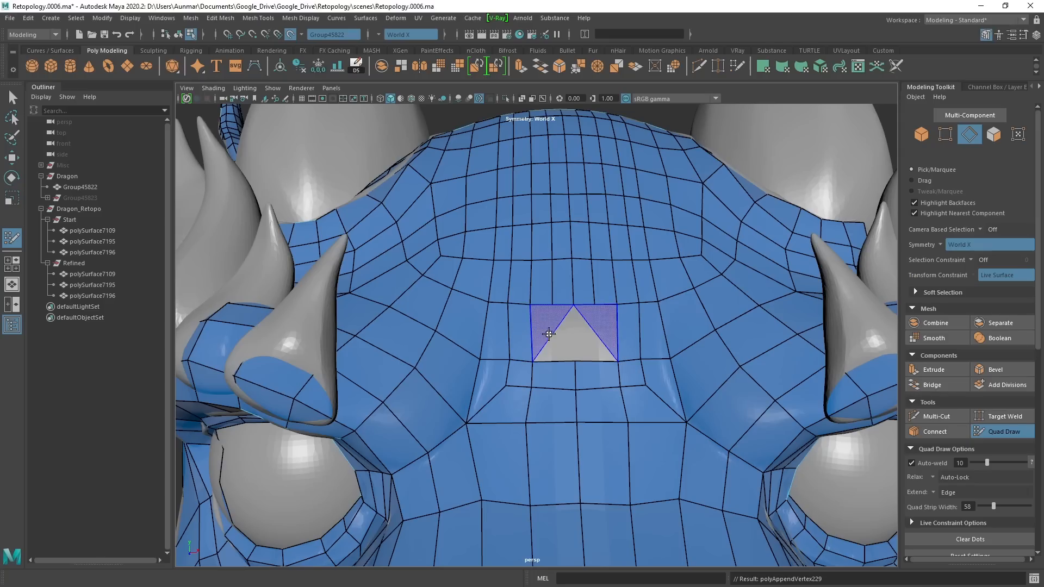
Delete the extra edge loops nearest the centre line above the gap and fill the last two central quads.
middle_click_drag(548, 342, 536, 334, "alt")
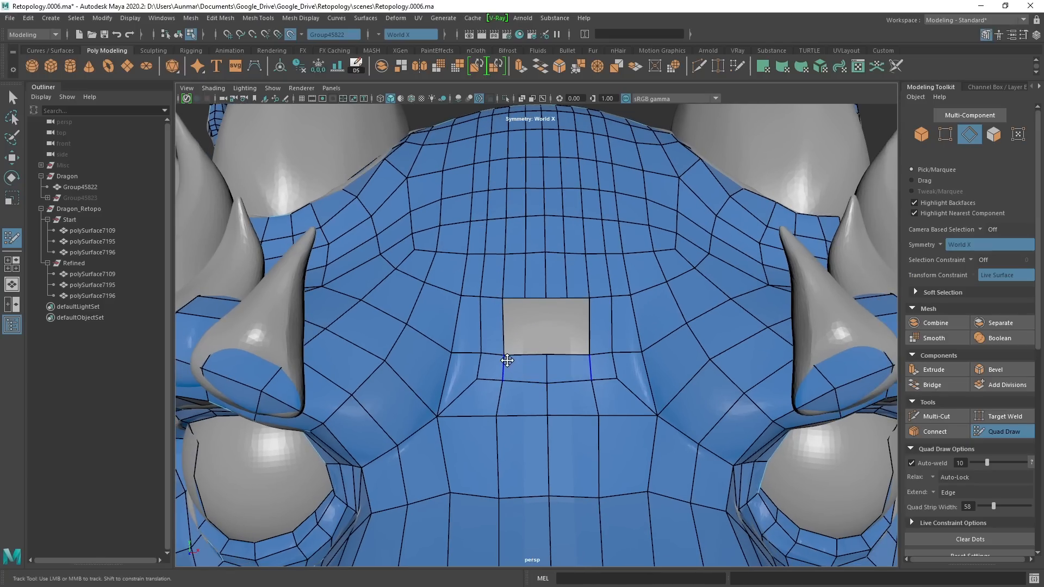
scroll(547, 296, "up", 5)
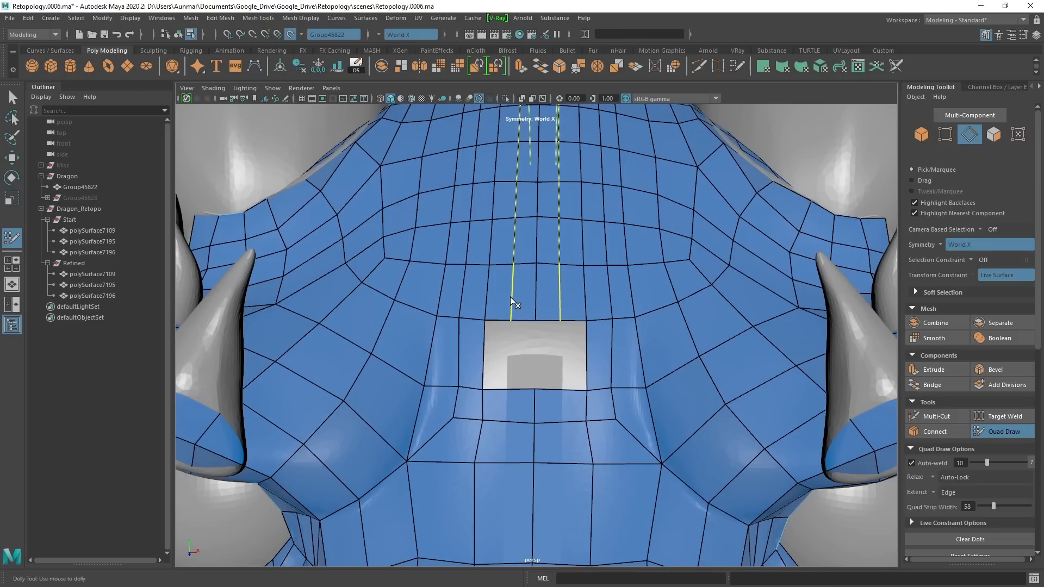
left_click(511, 299, "ctrl+shift")
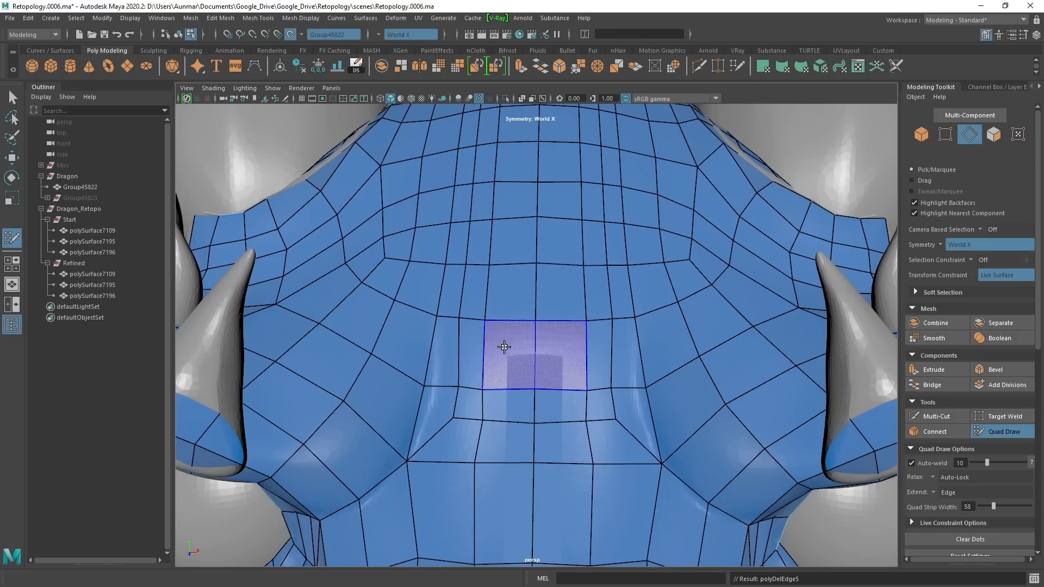
left_click(543, 363, "shift")
scroll(547, 363, "down", 3)
scroll(560, 371, "up", 1)
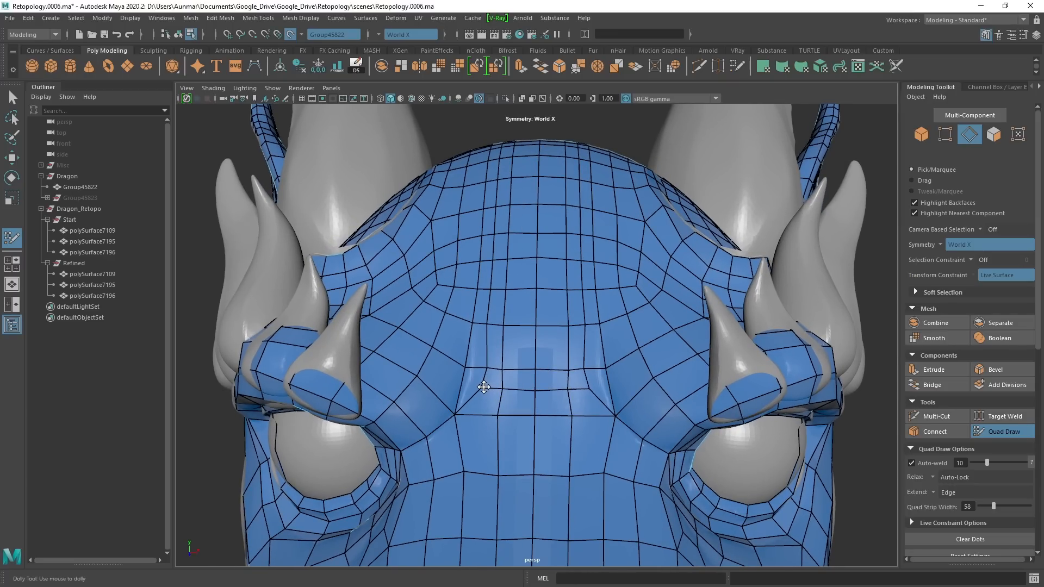
Adjust the transition between the brows and relax the surrounding forehead topology with Quad Draw.
left_click_drag(483, 387, 482, 367)
left_click_drag(492, 328, 531, 328, "alt")
left_click_drag(532, 432, 500, 326, "alt")
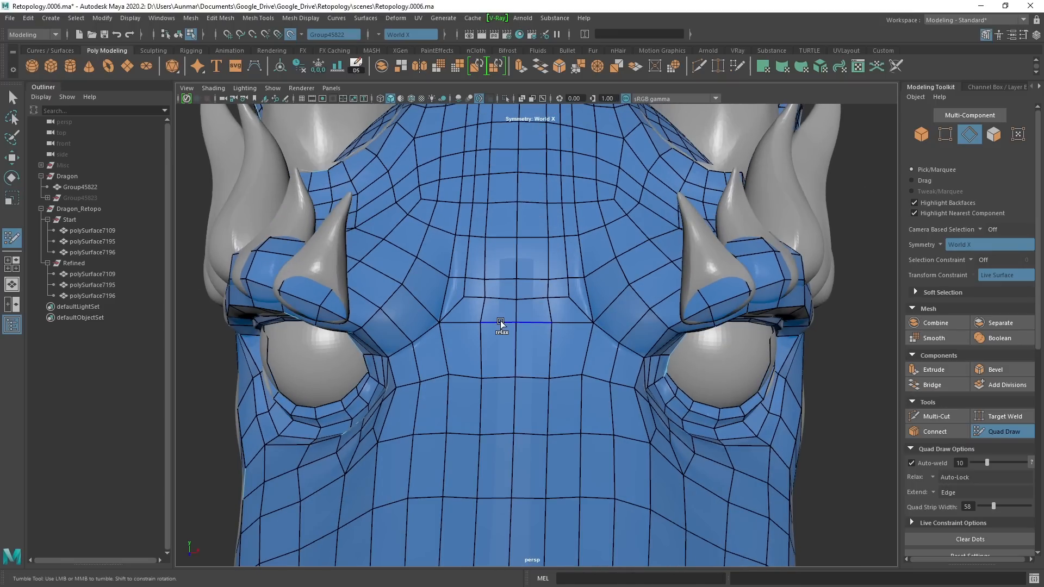
middle_click_drag(518, 315, 518, 347, "alt")
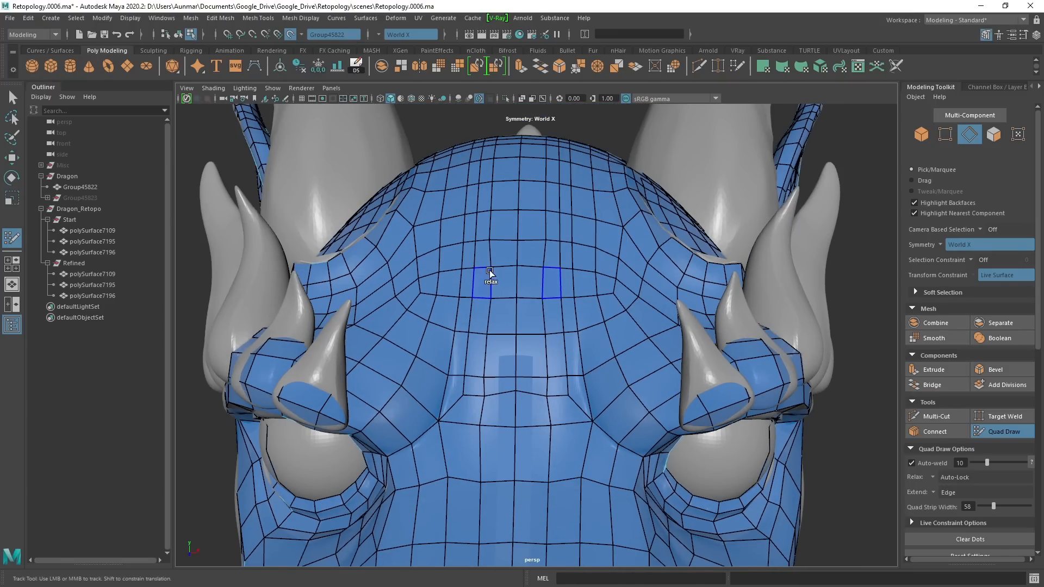
left_click_drag(490, 280, 490, 245, "alt")
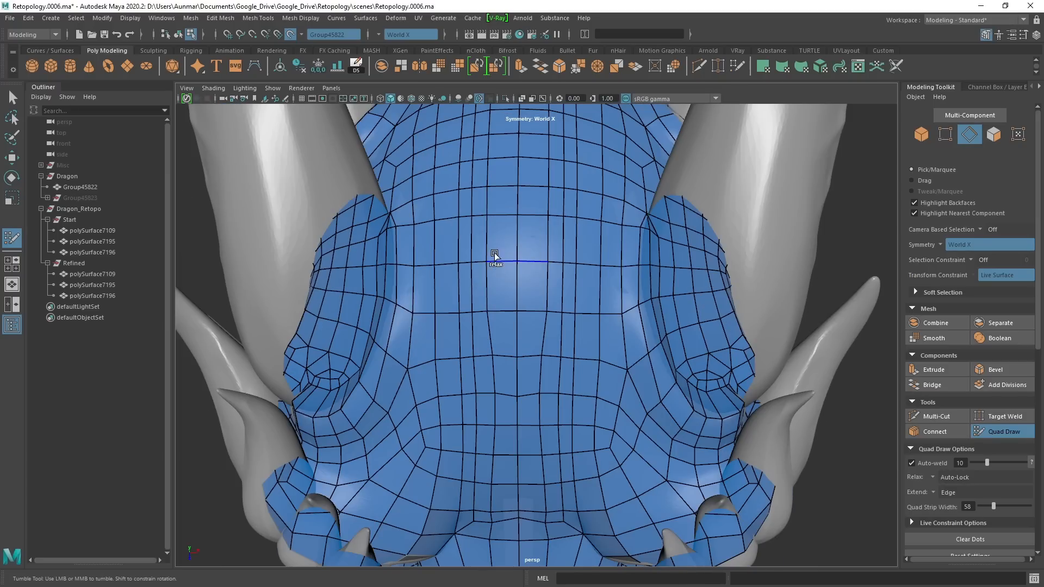
Relax the Quad Draw mesh along the centre of the top of the dragon's head.
middle_click_drag(489, 265, 498, 299, "alt")
mouse_move(487, 386)
left_mouse_down("shift")
mouse_move(495, 372)
mouse_move(453, 346)
mouse_move(491, 368)
mouse_move(494, 384)
mouse_move(478, 280)
mouse_move(493, 249)
mouse_move(473, 280)
mouse_move(589, 280)
mouse_move(657, 263)
mouse_move(640, 295)
mouse_move(553, 296)
left_mouse_up("shift")
mouse_move(542, 313)
left_mouse_down("shift")
mouse_move(559, 384)
mouse_move(638, 340)
mouse_move(621, 383)
mouse_move(598, 288)
mouse_move(582, 278)
mouse_move(548, 330)
mouse_move(549, 252)
mouse_move(582, 261)
mouse_move(571, 291)
left_mouse_up("shift")
right_click_drag(559, 240, 534, 335, "alt")
left_click_drag(534, 335, 501, 265, "alt")
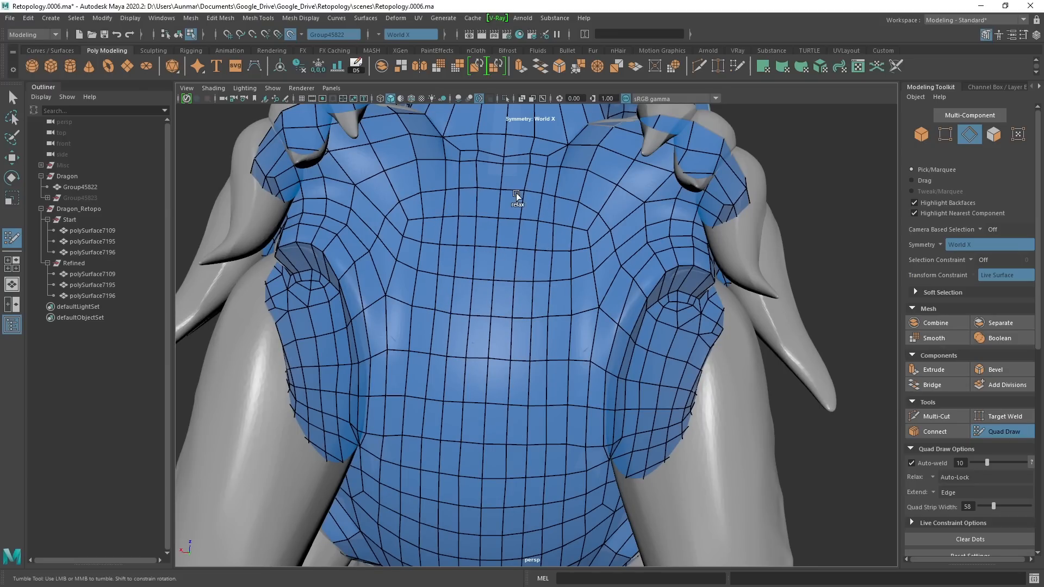
Relax the quads on the forehead between the brow spikes and undo the stray vertex move there.
right_click_drag(503, 173, 508, 264, "alt")
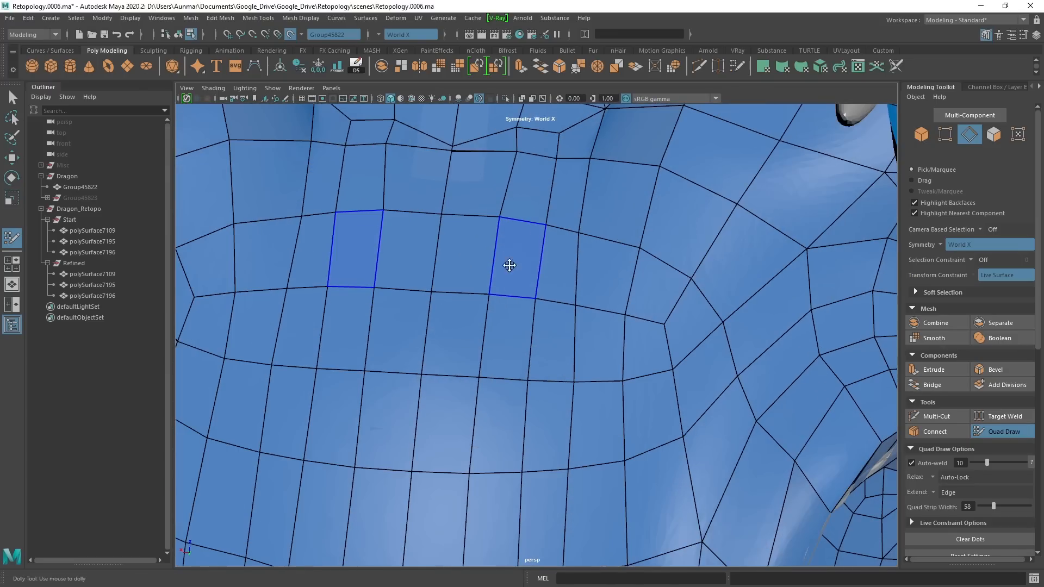
middle_click_drag(508, 264, 505, 331, "alt")
left_click_drag(483, 314, 484, 281)
key("ctrl+z")
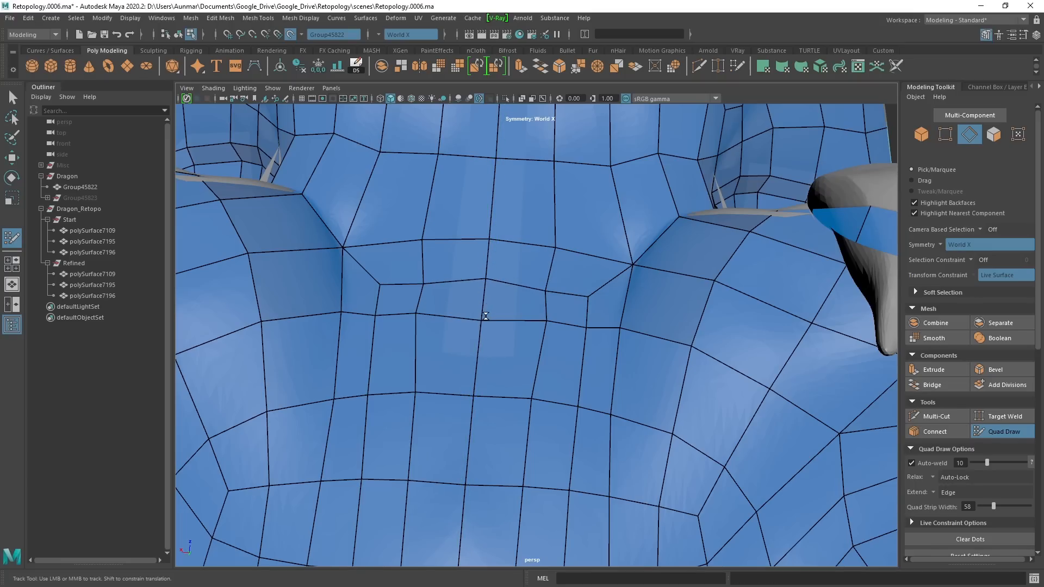
mouse_move(600, 323)
left_mouse_down("shift")
mouse_move(470, 297)
mouse_move(549, 337)
left_mouse_up("shift")
right_click_drag(566, 348, 529, 317, "alt")
left_click_drag(529, 317, 558, 322, "alt")
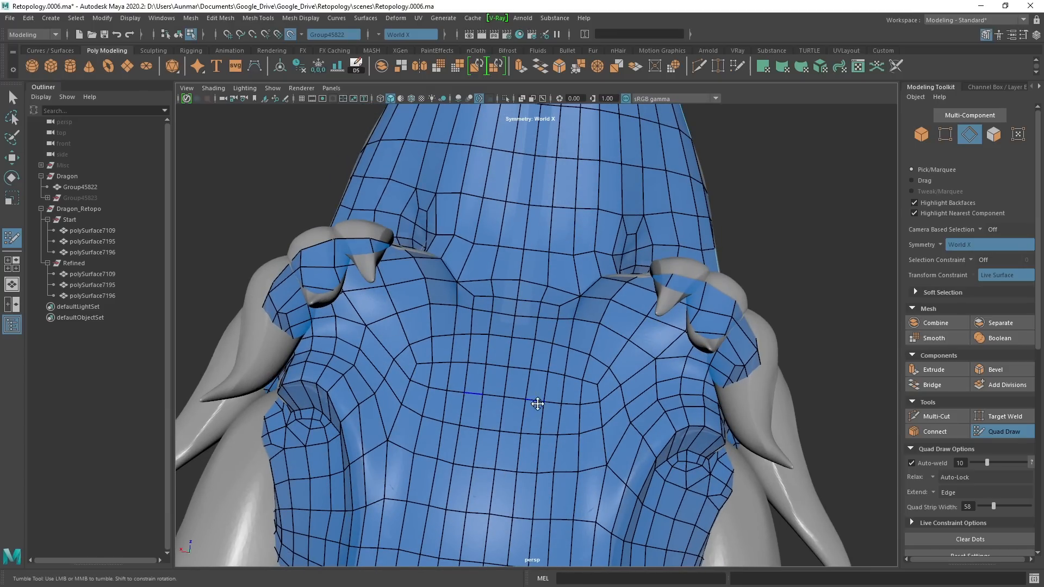
Examine the retopology flow from the top of the head across the face and around to the ear.
left_click_drag(537, 404, 527, 327, "alt")
left_click_drag(587, 287, 541, 324, "alt")
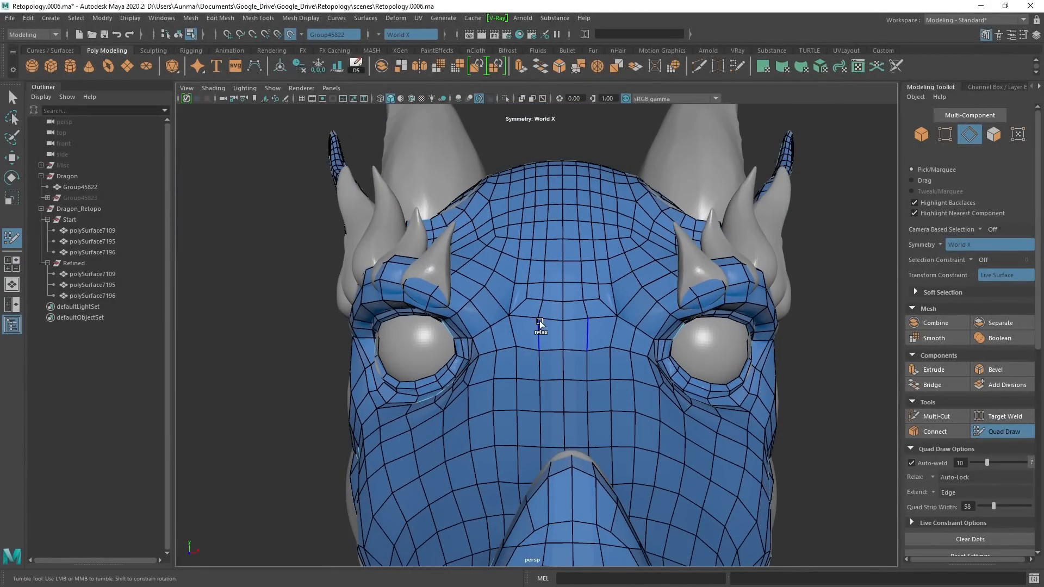
scroll(602, 376, "up", 2)
left_click_drag(601, 376, 608, 432, "alt")
middle_click_drag(609, 432, 591, 410, "alt")
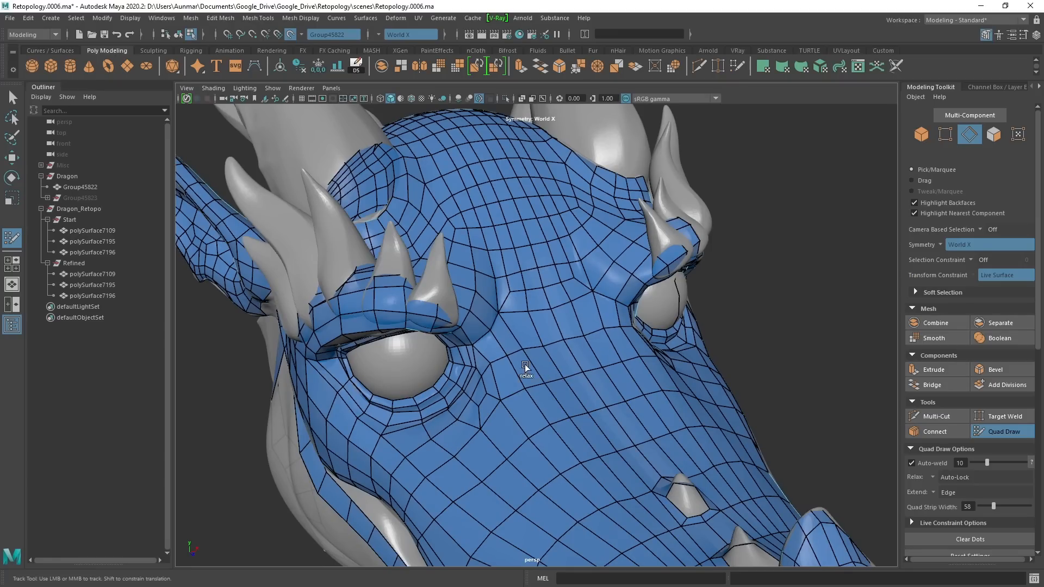
left_click_drag(594, 382, 717, 378, "alt")
scroll(589, 401, "down", 1)
scroll(655, 394, "down", 1)
scroll(562, 359, "up", 3)
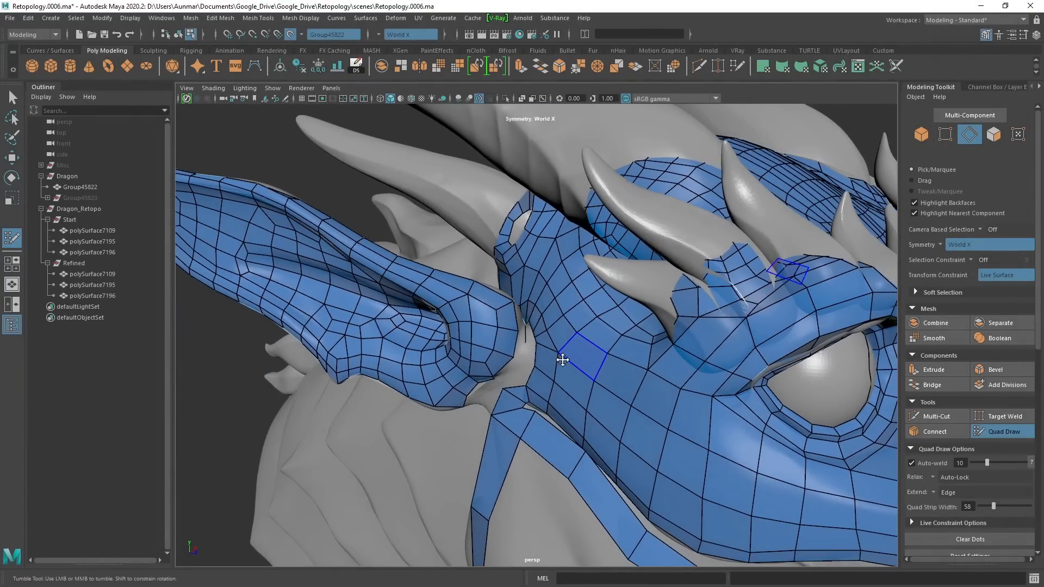
left_click_drag(511, 360, 618, 362, "alt")
scroll(557, 336, "up", 2)
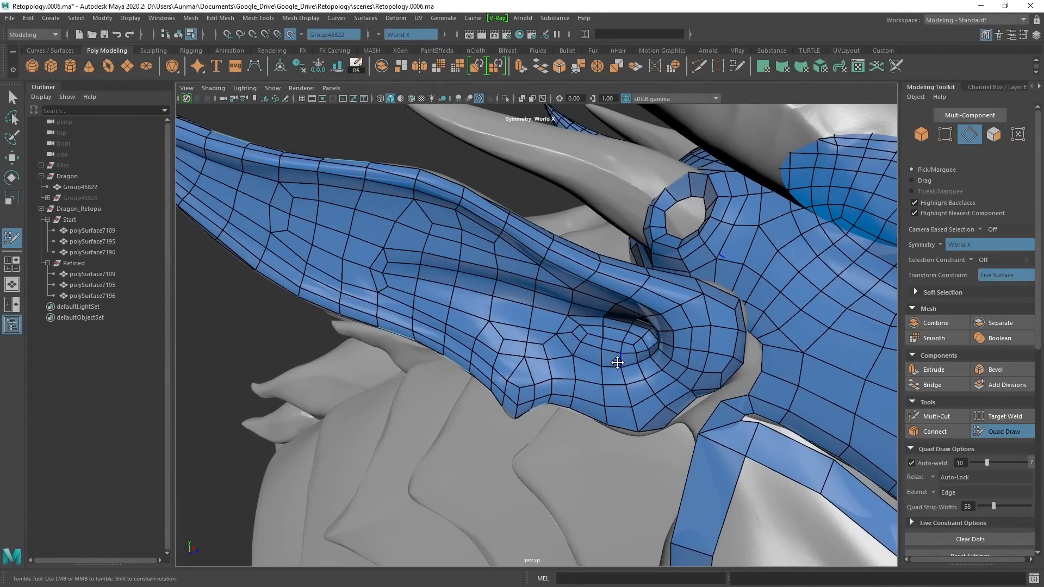
left_click_drag(550, 346, 557, 358, "alt")
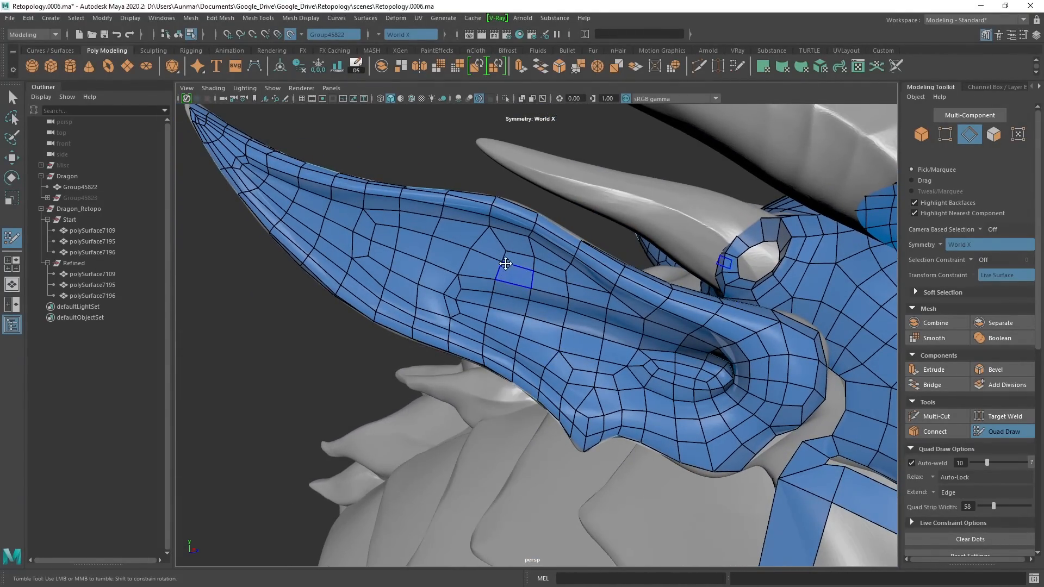
Leave Quad Draw, select the refined polySurface7109 mesh in object mode and isolate it in the viewport.
right_click(506, 250)
left_click(559, 233)
left_click_drag(538, 251, 551, 254, "alt")
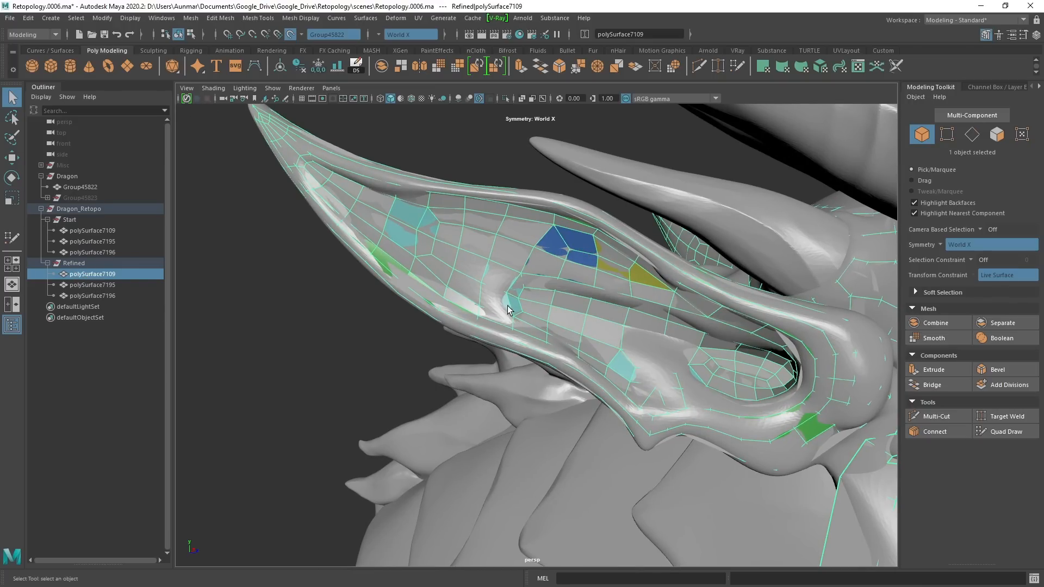
middle_click_drag(507, 309, 454, 315, "alt")
key("ctrl+1")
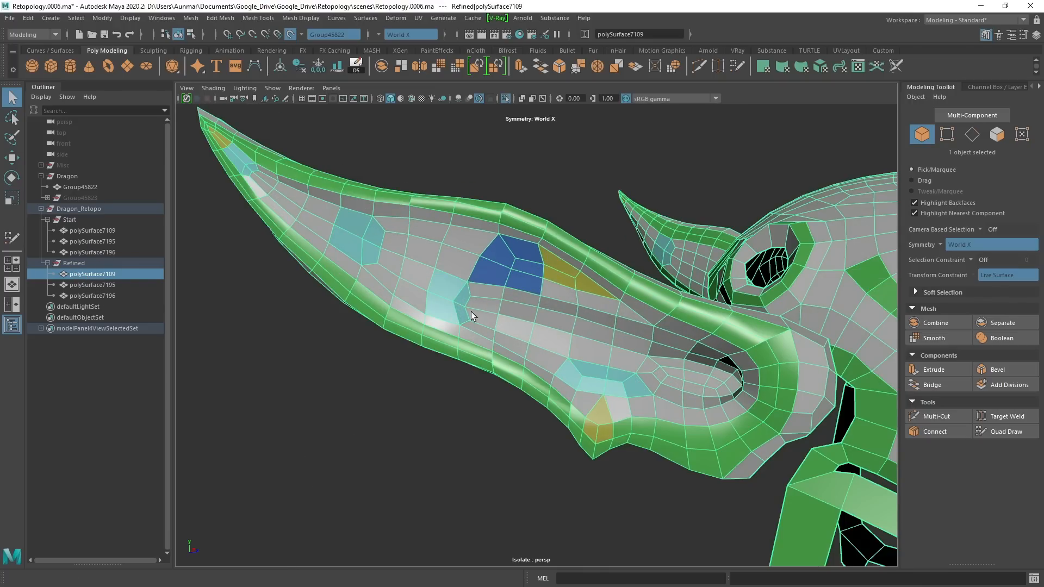
Switch to edge selection and select the edge loop running along the ear's rim.
left_click_drag(470, 311, 503, 309, "alt")
mouse_move(504, 308)
right_mouse_down("alt")
mouse_move(493, 284)
mouse_move(450, 306)
right_mouse_up("alt")
mouse_move(450, 305)
middle_mouse_down("alt")
mouse_move(443, 312)
mouse_move(479, 326)
middle_mouse_up("alt")
left_click_drag(478, 326, 416, 284, "alt")
left_click_drag(442, 245, 562, 266, "alt")
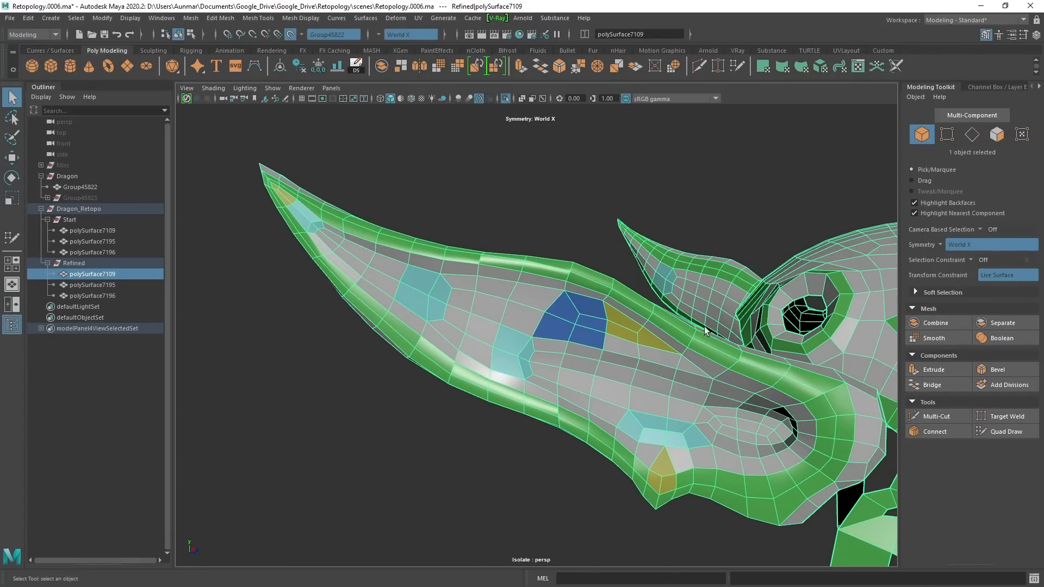
left_click_drag(700, 343, 605, 348, "alt")
right_click_drag(635, 279, 602, 204)
left_click(614, 296)
double_click(603, 290)
Examine the ear's edge flow and coloured reduction patches from the base up to the tip.
left_click_drag(619, 298, 550, 325, "alt")
left_click_drag(626, 313, 433, 310, "alt")
middle_click_drag(434, 311, 451, 318, "alt")
left_click_drag(451, 319, 497, 347, "alt")
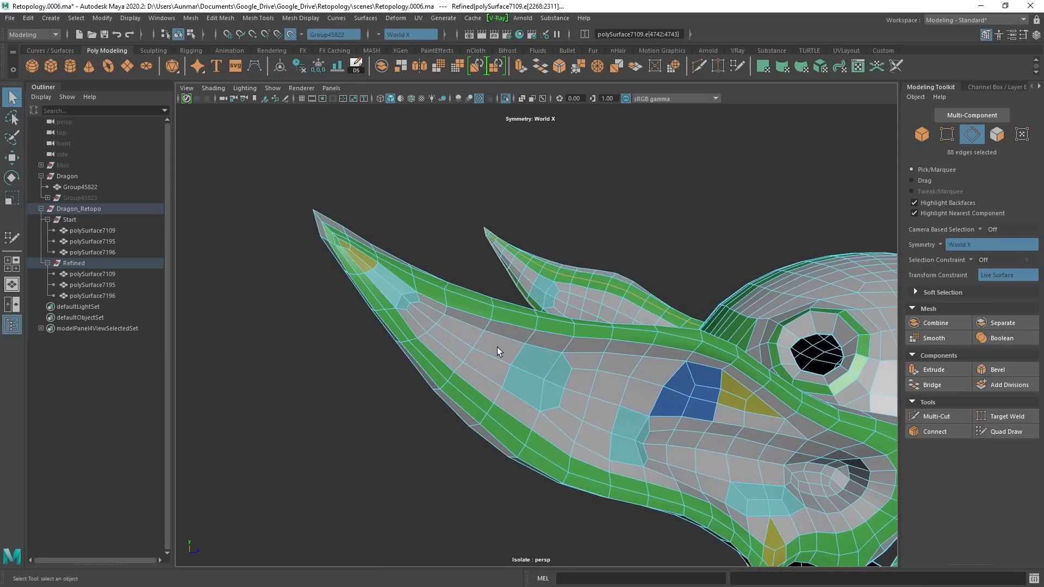
middle_click_drag(690, 402, 559, 336, "alt")
left_click_drag(511, 282, 558, 395, "alt")
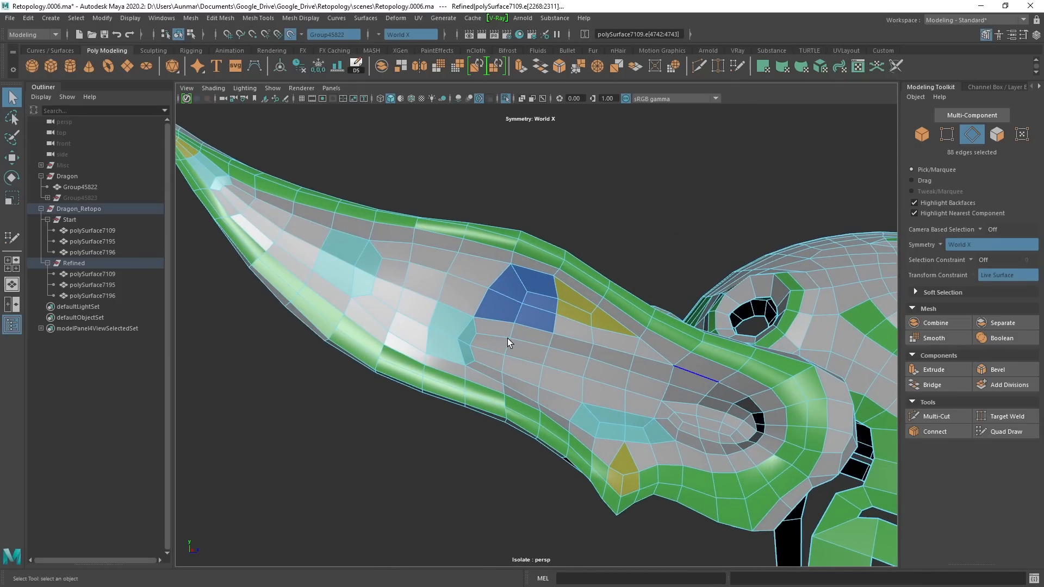
middle_click_drag(507, 338, 586, 365, "alt")
scroll(657, 386, "up", 2)
middle_click_drag(657, 386, 587, 372, "alt")
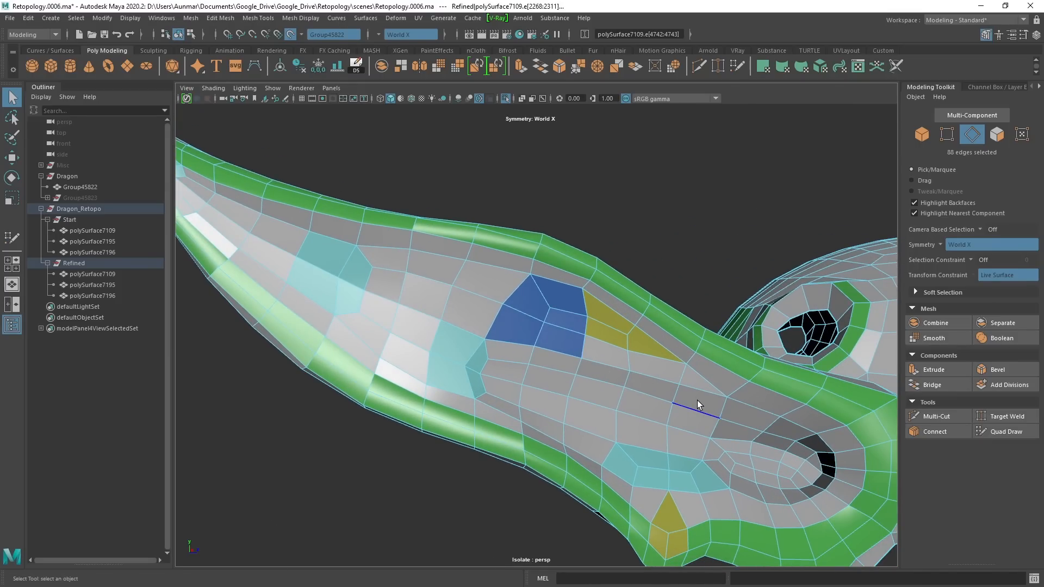
left_click_drag(697, 400, 490, 368, "alt")
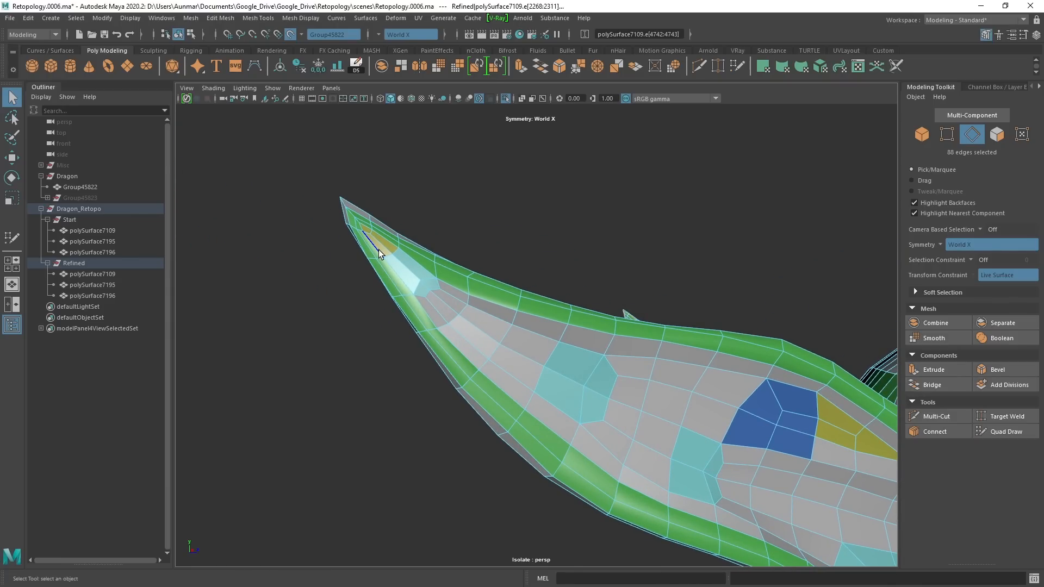
scroll(379, 249, "up", 2)
left_click_drag(384, 268, 484, 317, "alt")
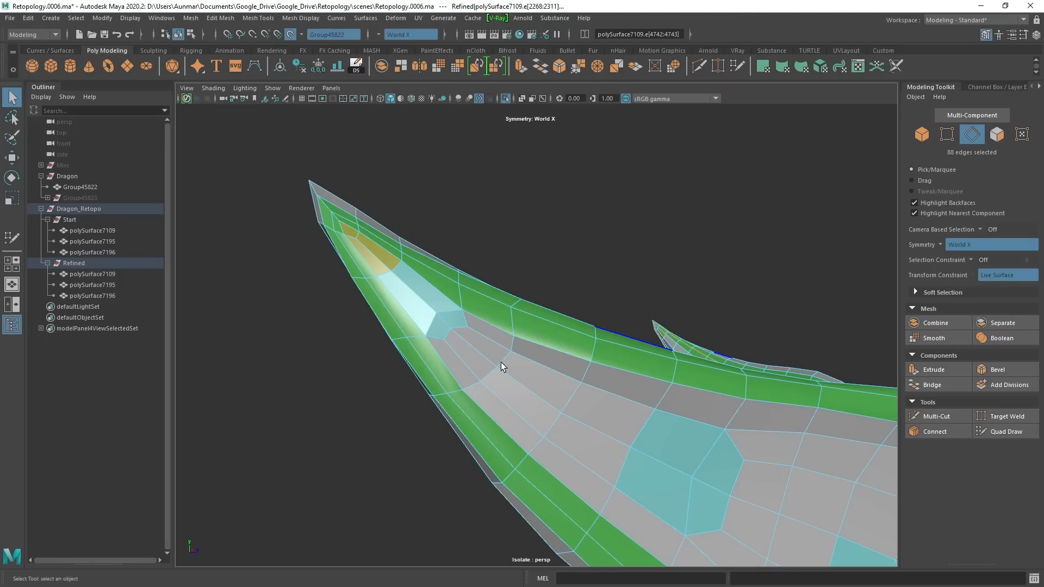
left_click_drag(501, 362, 459, 291, "alt")
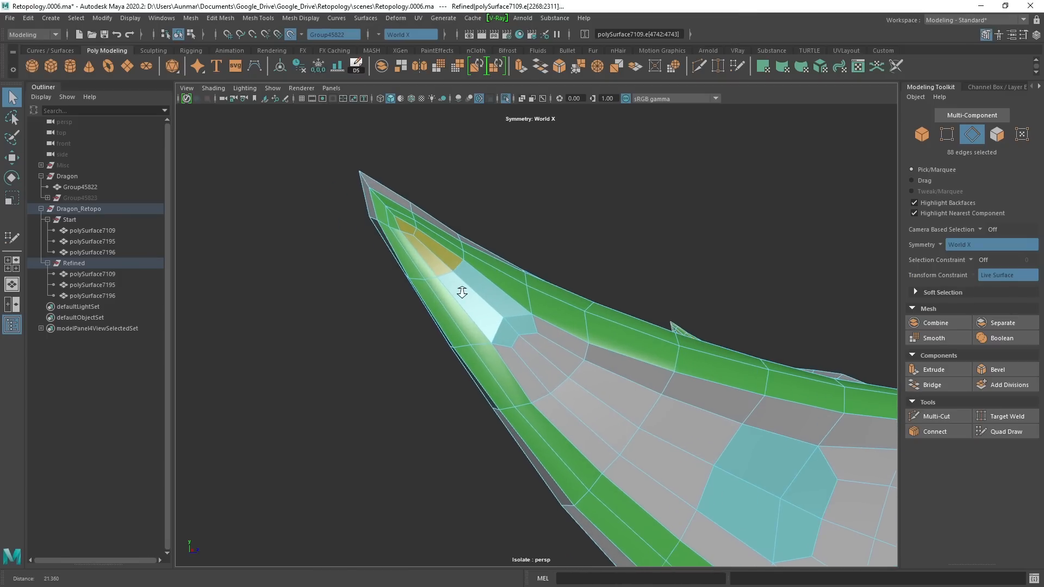
Switch to face selection and select the row of faces directly below the light-blue patch near the ear tip.
right_click_drag(402, 225, 411, 255)
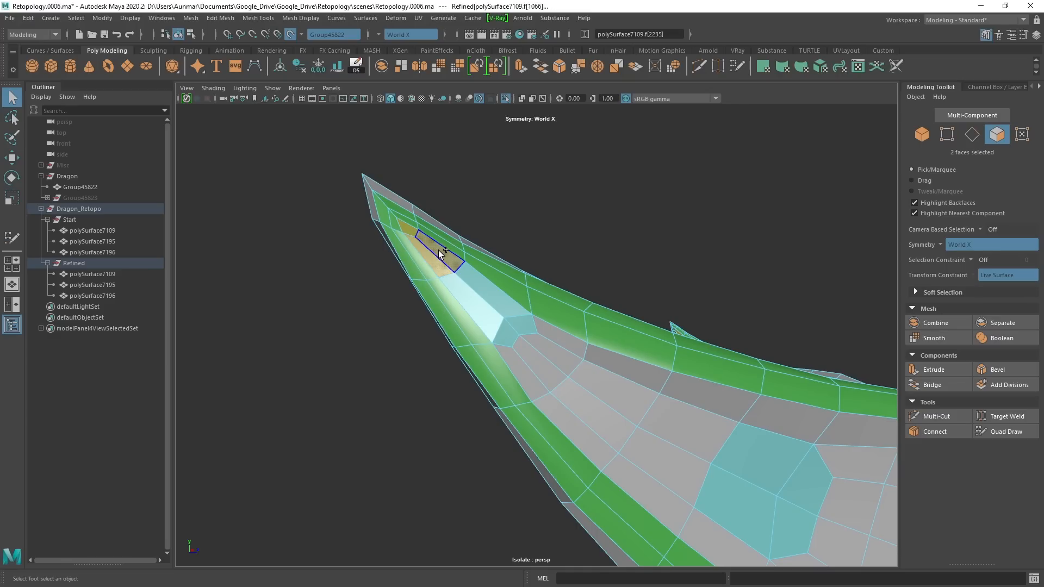
left_click(505, 341)
left_click(506, 352)
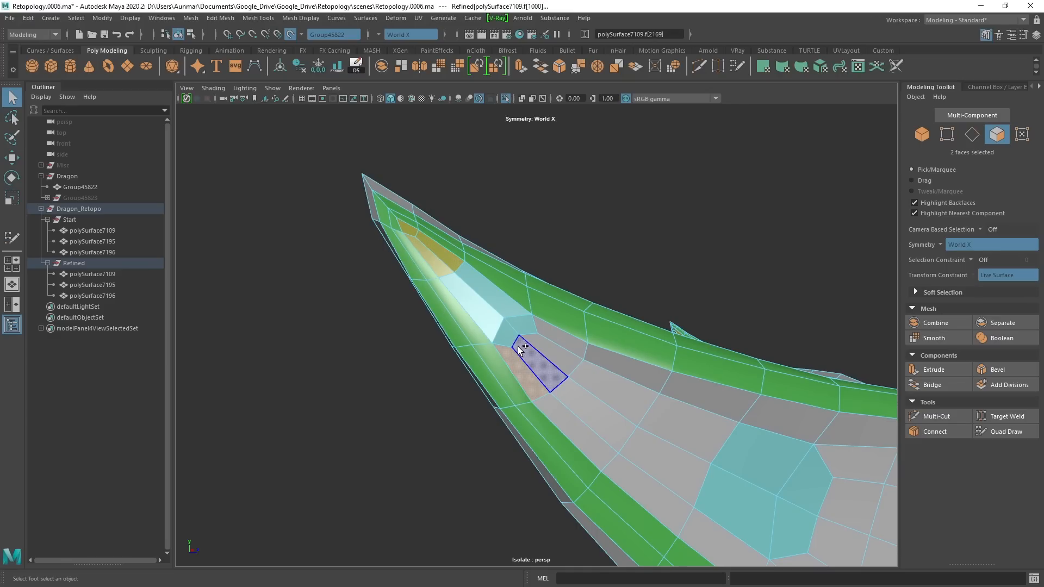
left_click(505, 333, "shift")
left_click(528, 325, "shift")
left_click(545, 330, "shift")
left_click(537, 345, "shift")
left_click(535, 363, "shift")
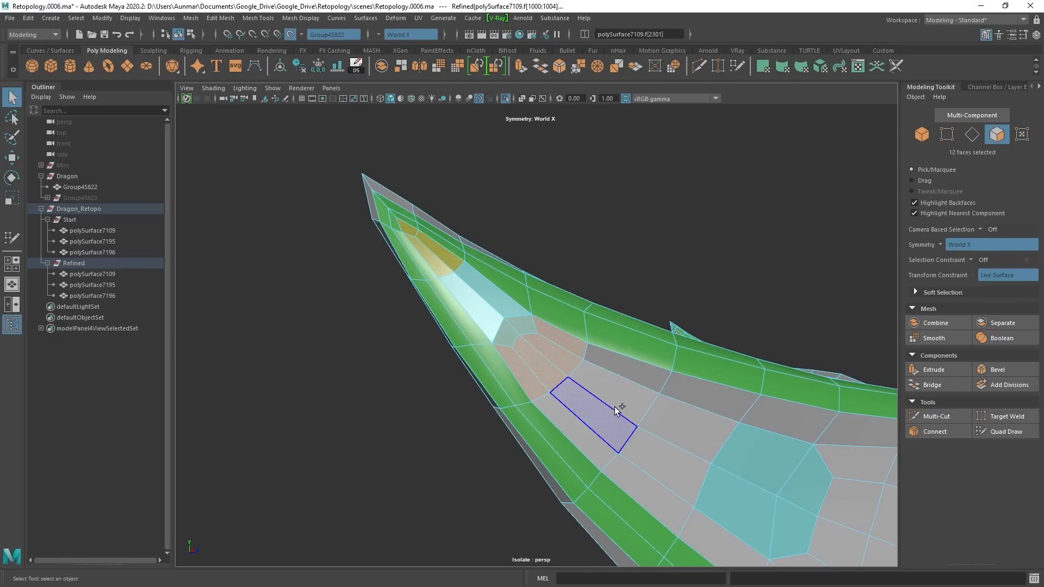
Select faces leading through the light-blue patch in the upper ear, and separately the row of faces just past it.
middle_click_drag(734, 443, 560, 338, "alt")
scroll(560, 337, "down", 2)
left_click(473, 380)
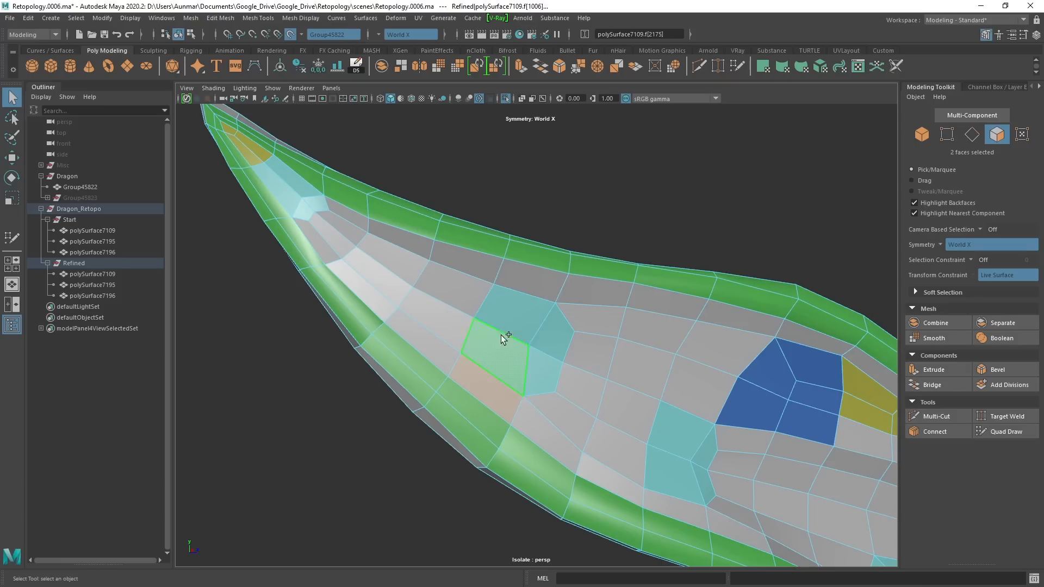
left_click(520, 311)
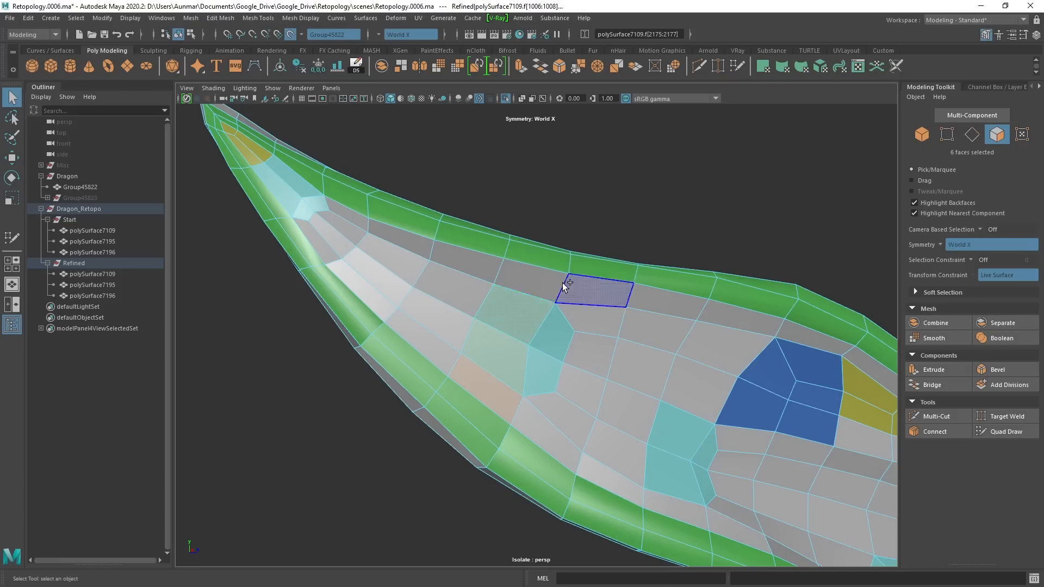
left_click(561, 419, "shift")
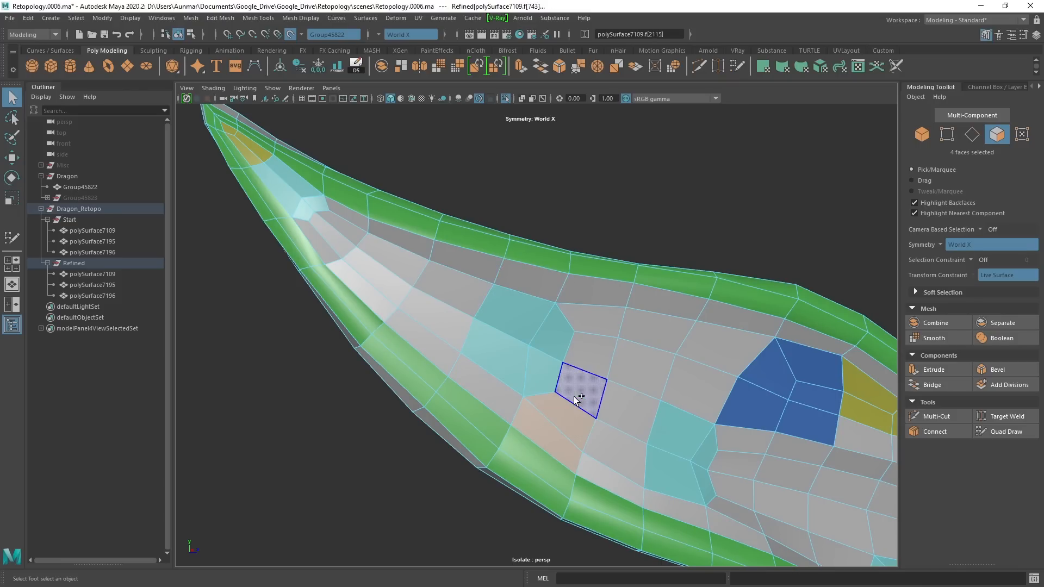
double_click(600, 301, "shift")
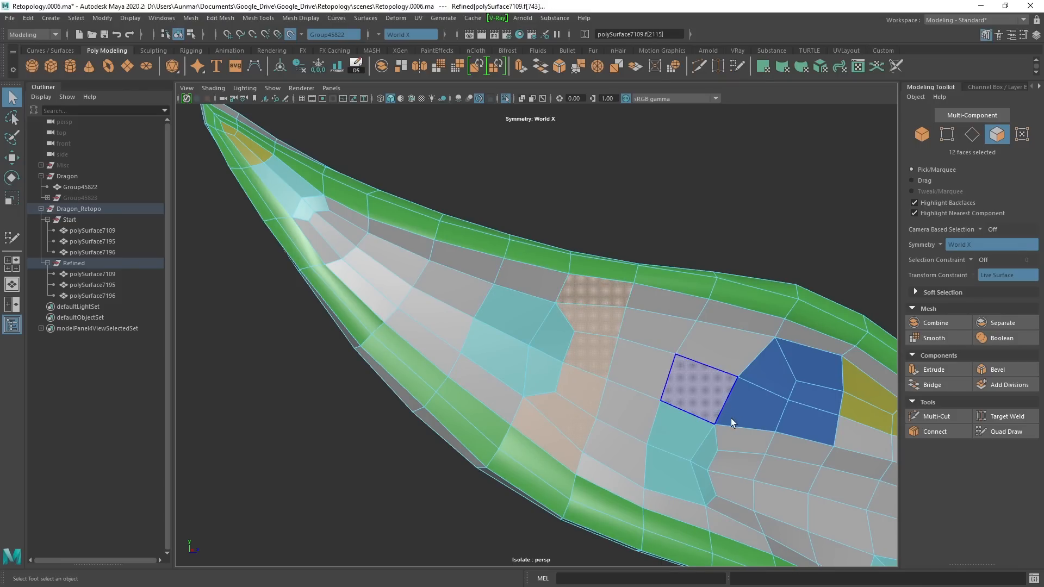
Select the row of faces running across the ear through the second light-blue patch at mid-ear.
middle_click_drag(731, 418, 612, 382, "alt")
mouse_move(612, 383)
left_mouse_down("alt")
mouse_move(515, 384)
mouse_move(541, 394)
mouse_move(535, 379)
left_mouse_up("alt")
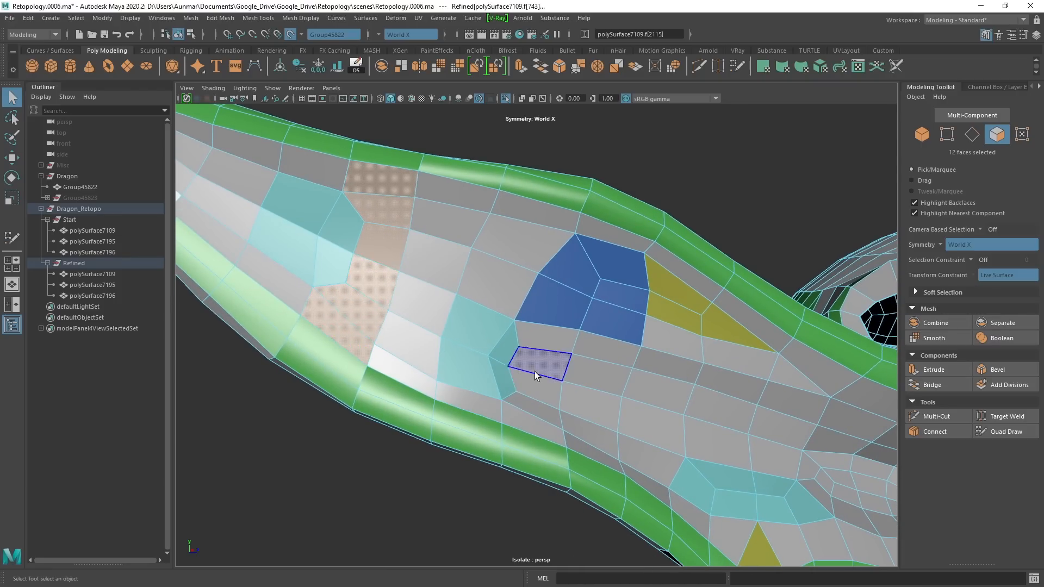
middle_click_drag(696, 433, 587, 388, "alt")
right_click_drag(587, 388, 451, 321, "alt")
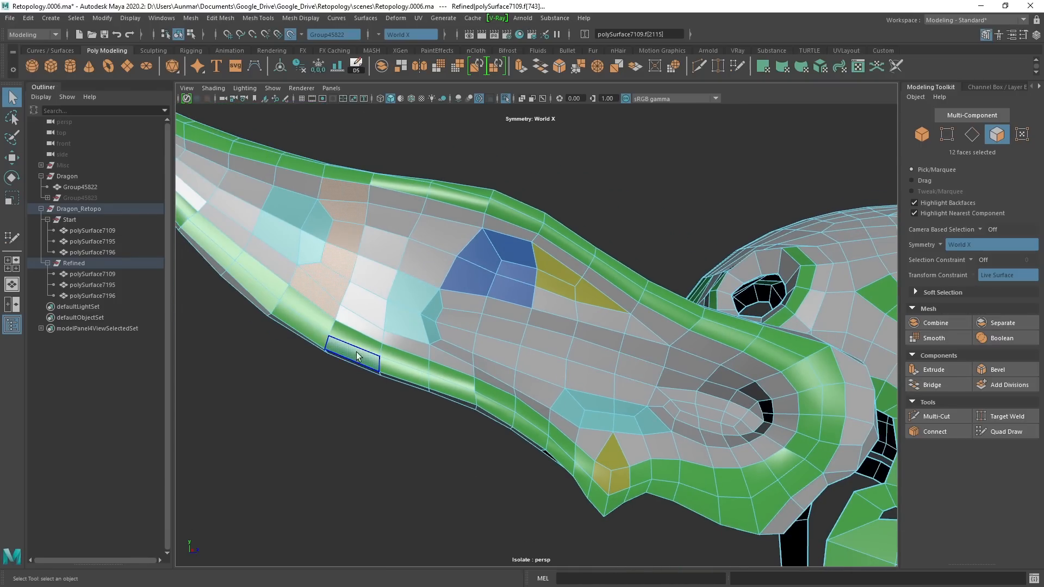
left_click(404, 346)
left_click(405, 329, "shift")
left_click(413, 302, "shift")
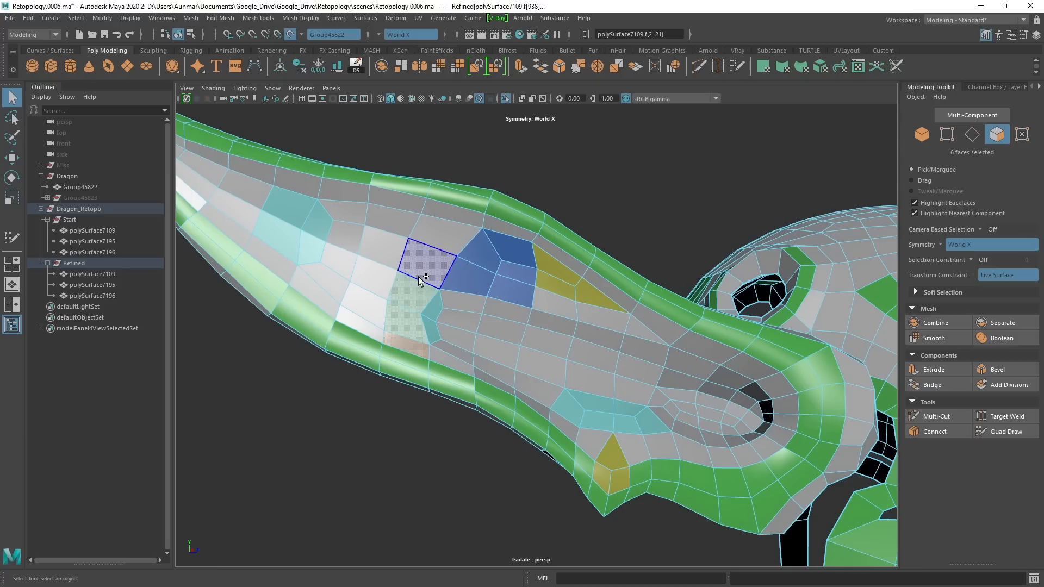
left_click(441, 234, "shift")
Select the faces past the second light-blue patch and through the adjoining dark-blue patch.
middle_click_drag(477, 276, 467, 272, "alt")
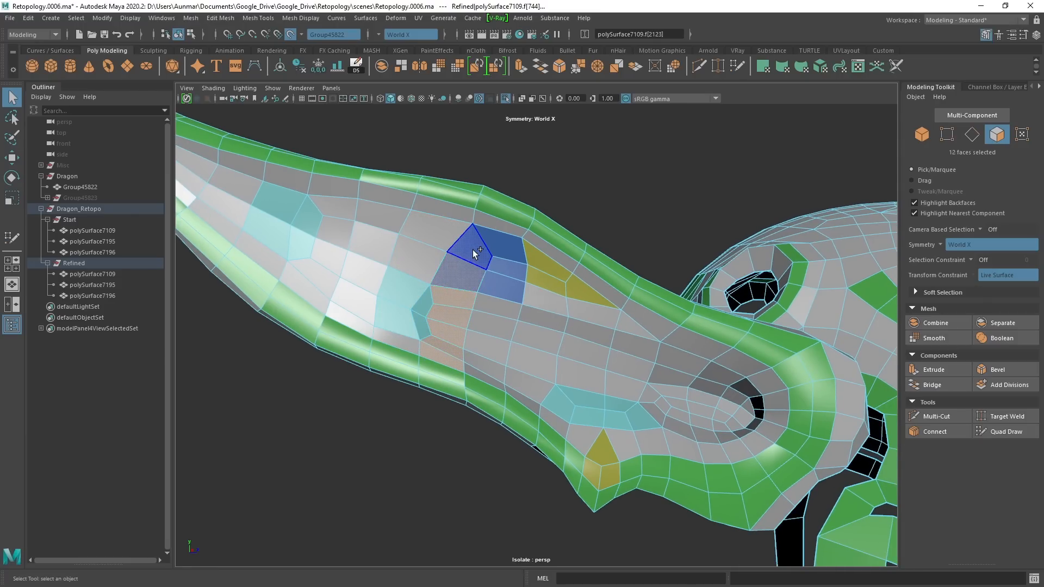
scroll(563, 291, "up", 2)
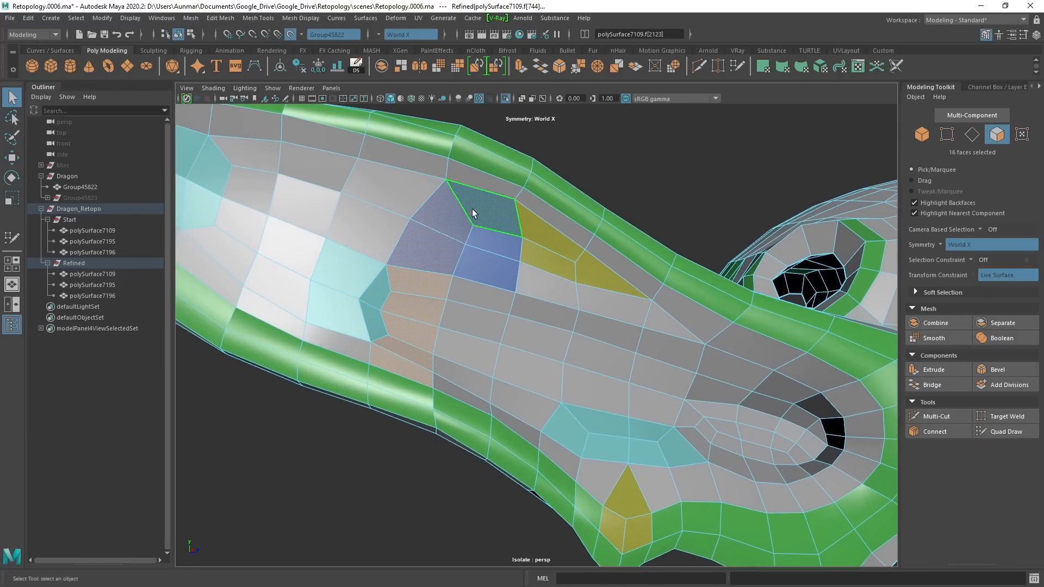
right_click_drag(473, 210, 474, 237)
left_click(493, 209, "shift")
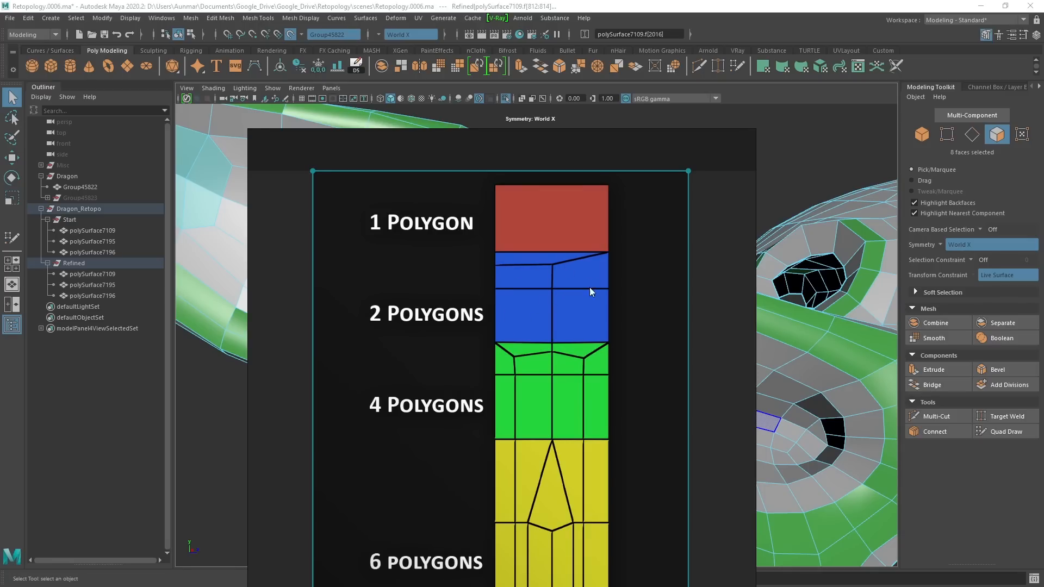
Compare the ear's lower patches with the polygon reduction reference chart, down to its 6 Polygons example.
left_click(633, 10)
middle_click_drag(664, 394, 572, 311, "alt")
mouse_move(571, 311)
right_mouse_down("alt")
mouse_move(576, 293)
mouse_move(574, 305)
right_mouse_up("alt")
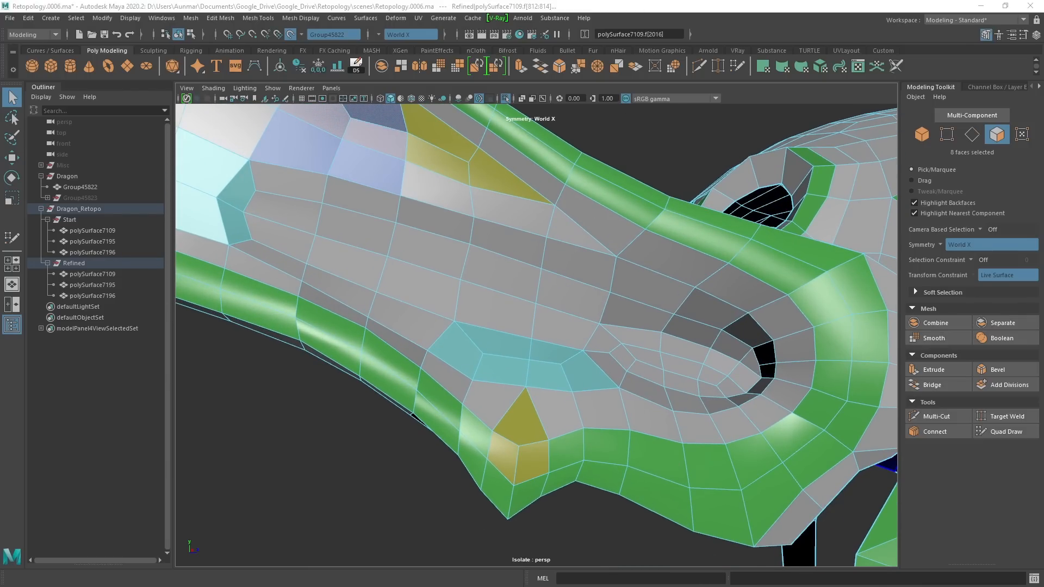
key("alt+Tab")
middle_click_drag(492, 461, 513, 333)
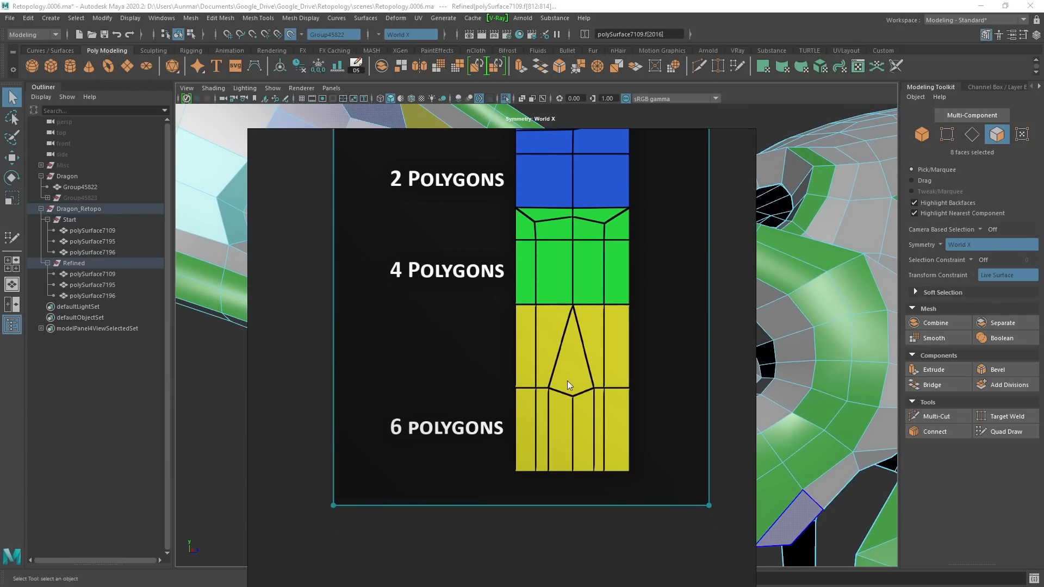
scroll(587, 427, "down", 2)
left_click(773, 7)
Select the faces at the base of the yellow diamond patch on the ear's lower point and review the whole ear.
left_click(508, 432)
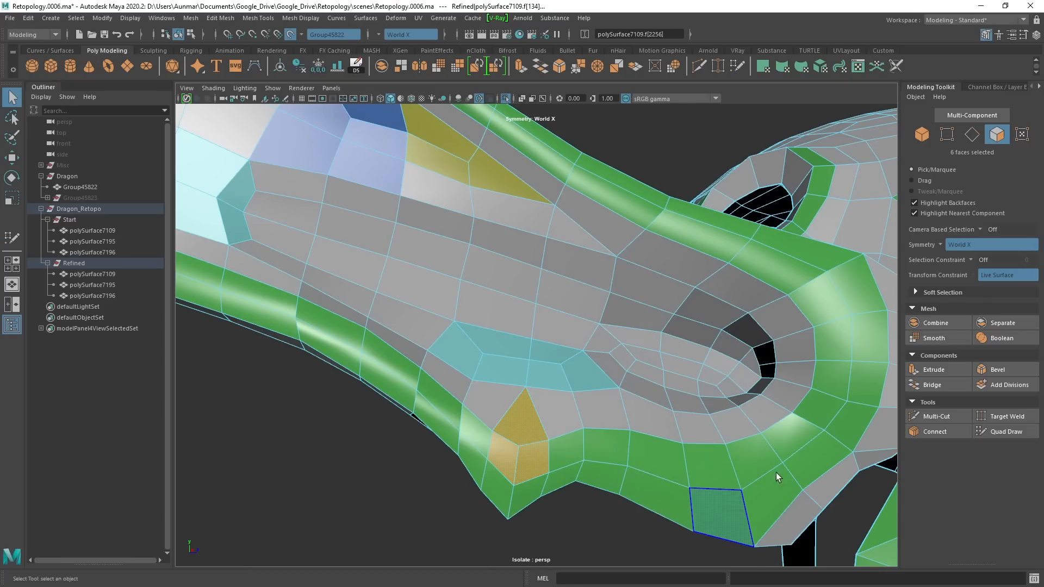
left_click_drag(775, 472, 410, 247, "alt")
scroll(643, 363, "down", 6)
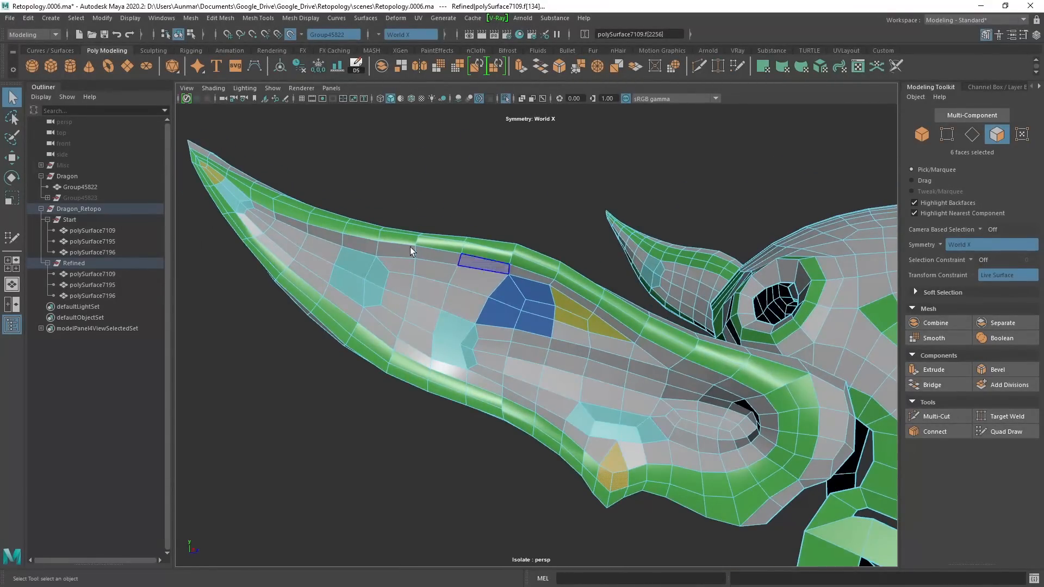
Select the face loops running on either side of the yellow diamond patch on the ear's lower point.
left_click_drag(641, 419, 477, 311, "alt")
left_click(565, 313)
double_click(585, 328, "shift")
double_click(546, 252, "shift")
left_click(478, 319)
double_click(483, 305, "shift")
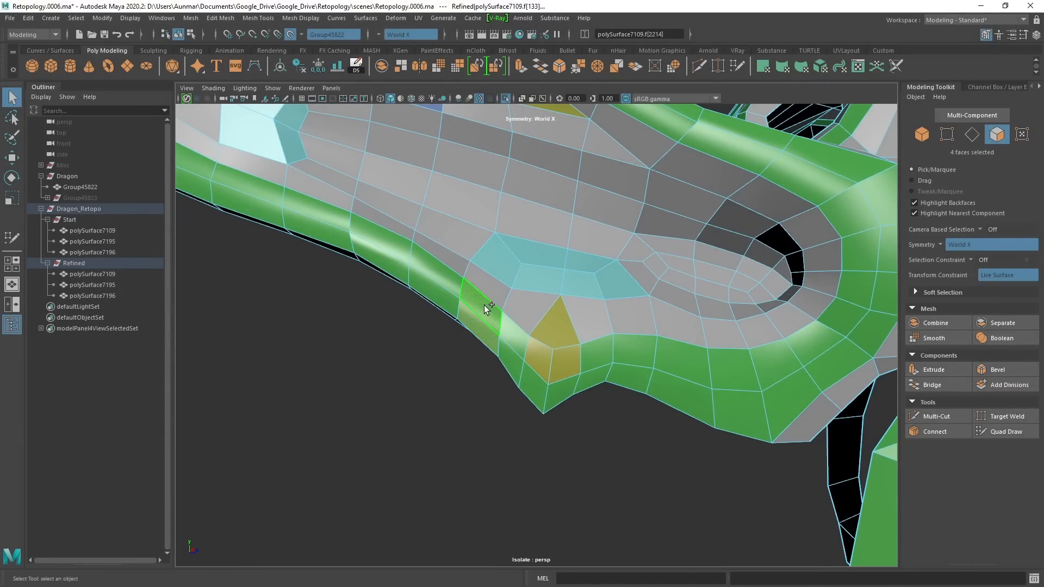
left_click_drag(553, 320, 575, 308, "alt")
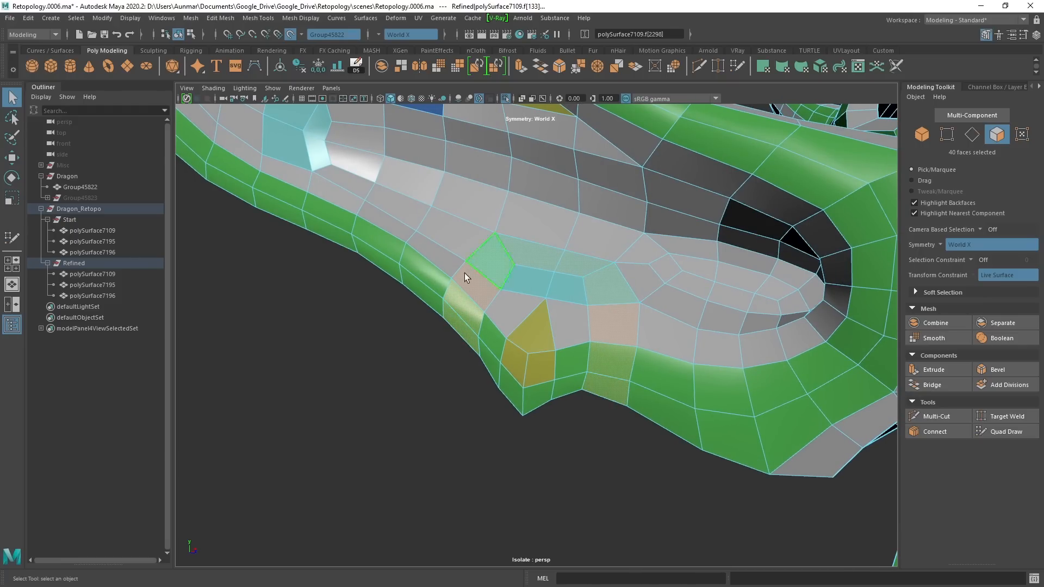
Add the light-blue patch above the yellow diamond and the faces between the two patches to the selection.
left_click_drag(598, 399, 515, 307, "alt")
left_click_drag(629, 394, 534, 289, "alt")
left_click(569, 300, "shift")
left_click(584, 325, "shift")
left_click(518, 320, "shift")
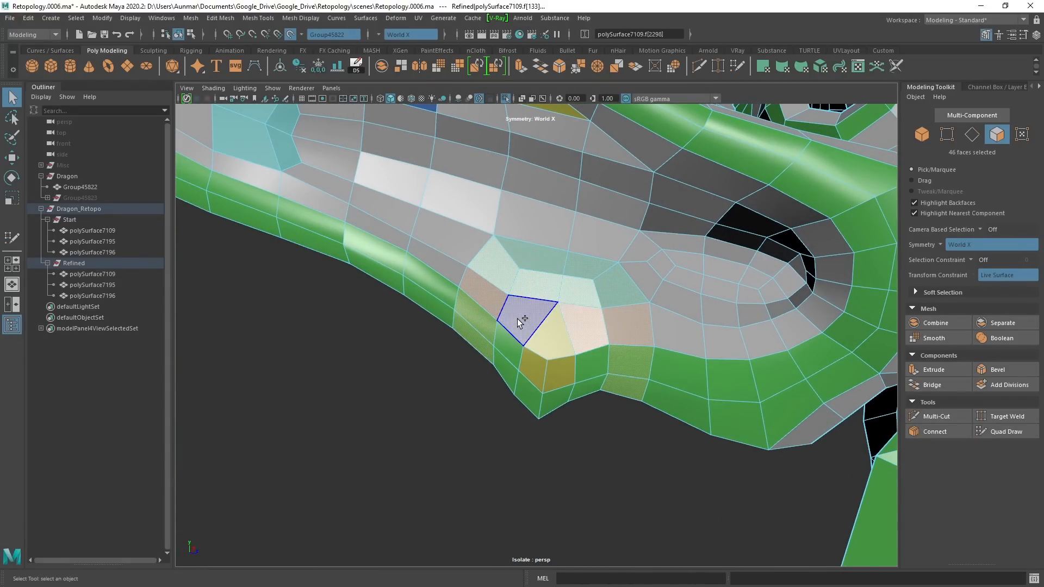
left_click_drag(585, 491, 561, 366, "alt")
left_click_drag(573, 466, 579, 432, "alt")
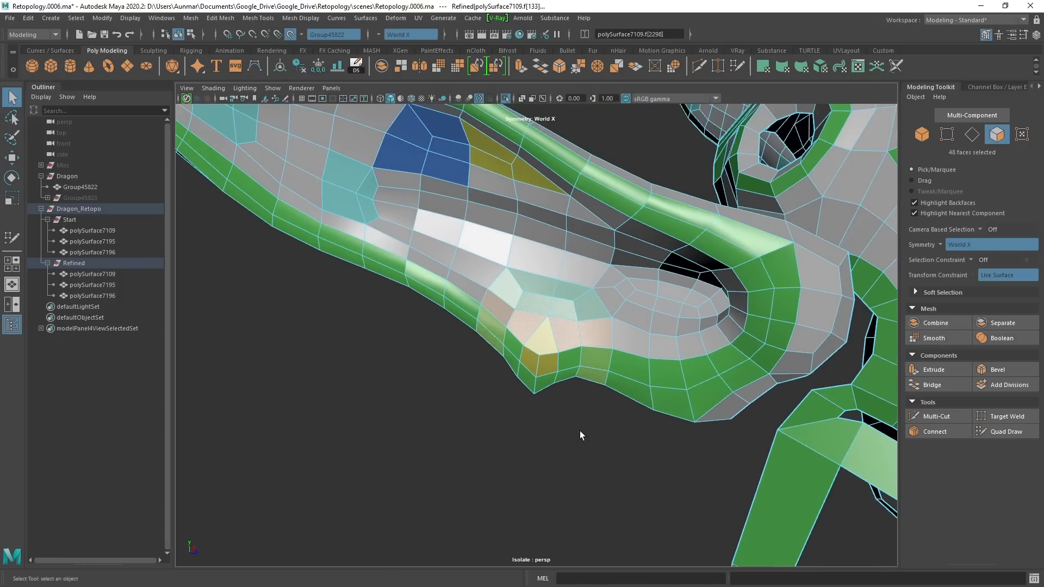
left_click_drag(598, 337, 540, 307, "alt")
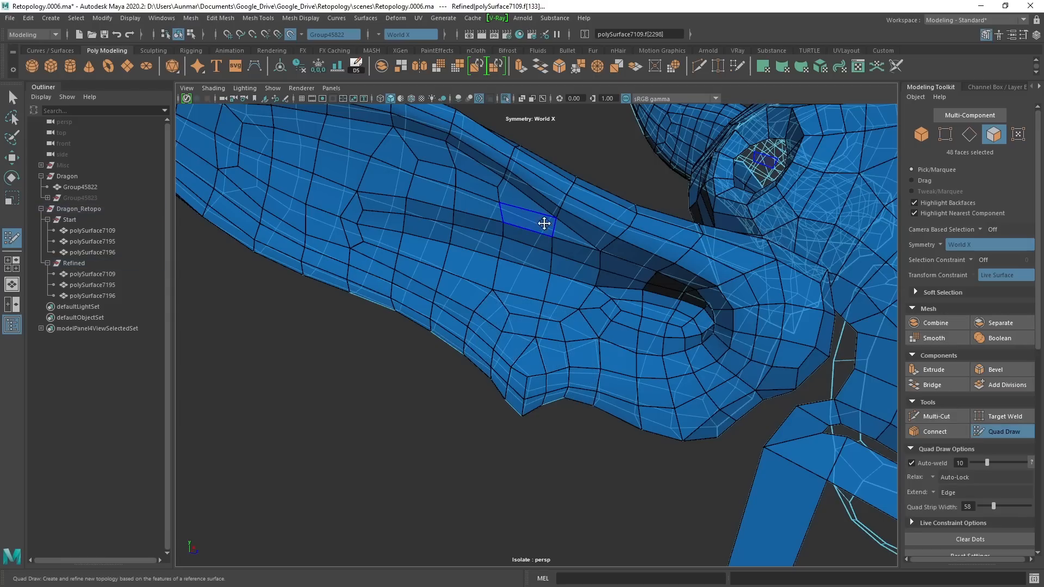
Inspect the ear's edge loops with Quad Draw on the refined mesh, and return to selecting the mesh as an object.
left_click(987, 435)
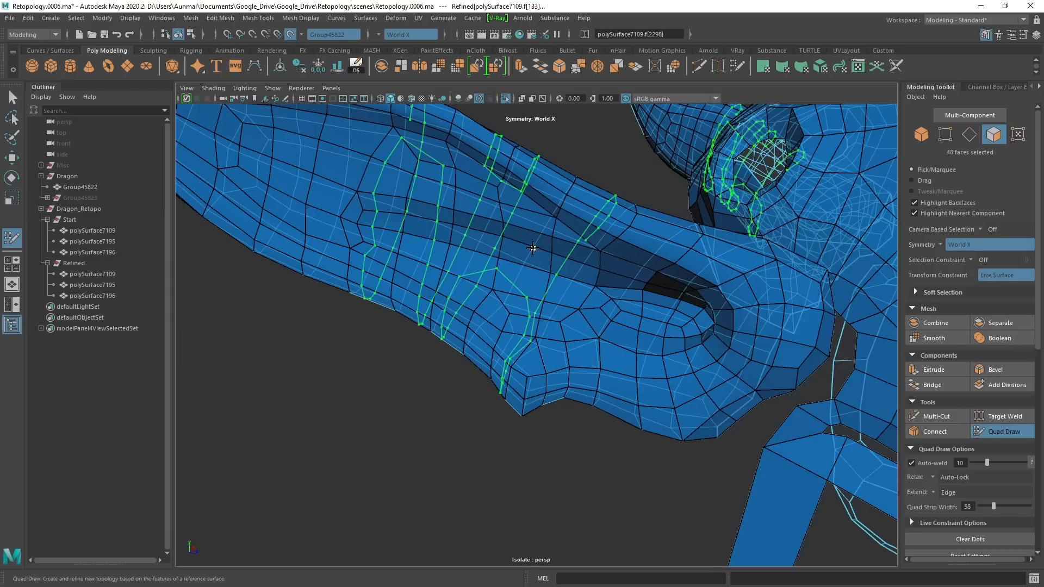
left_click_drag(540, 279, 547, 297, "alt")
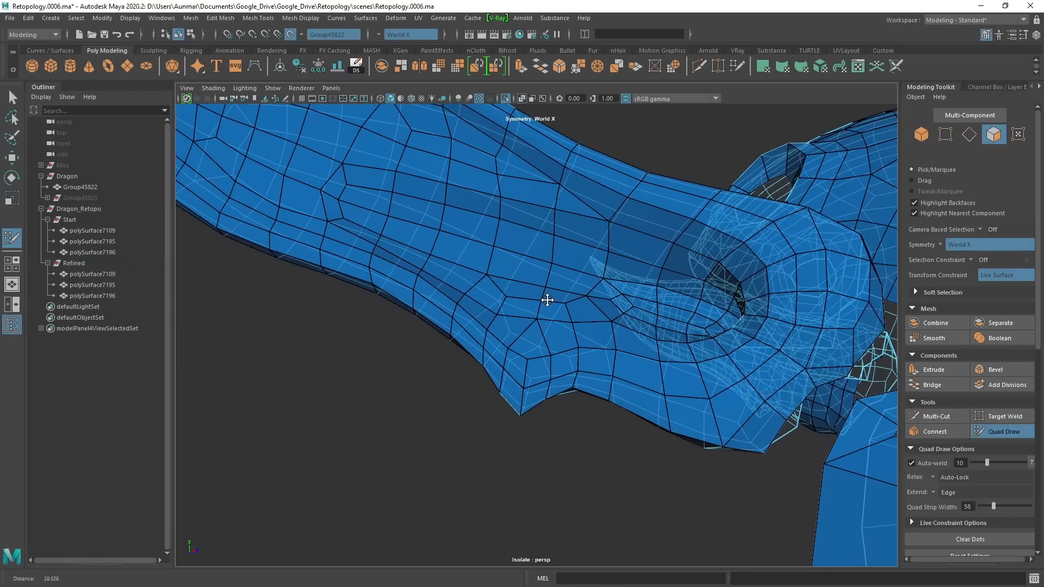
left_click_drag(548, 231, 531, 324, "alt")
middle_click_drag(531, 324, 528, 343, "alt")
right_click_drag(546, 245, 625, 195)
left_click(549, 296)
key("alt+x")
right_click_drag(549, 295, 566, 291, "alt")
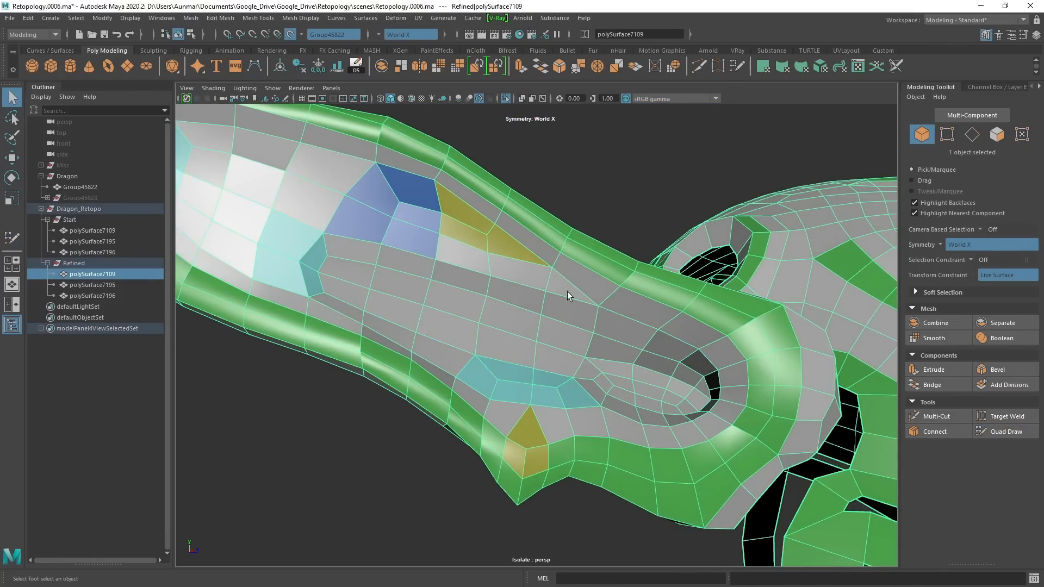
Select the triangular face just past the tip of the ear's upper yellow patch and review its place in the whole ear.
left_click_drag(566, 292, 549, 305, "alt")
right_click_drag(557, 254, 555, 280)
left_click(576, 307)
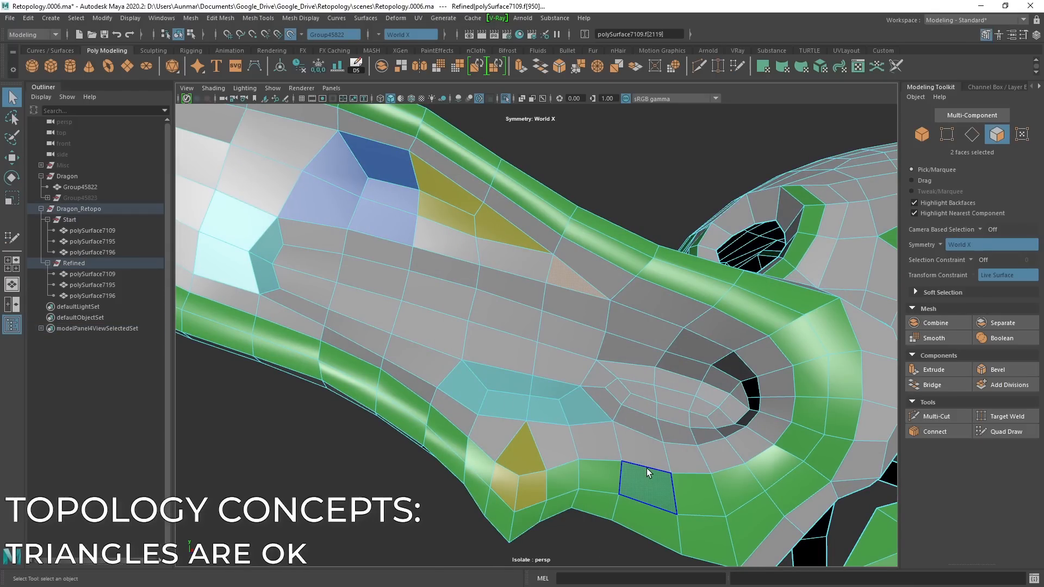
left_click_drag(615, 372, 563, 343, "alt")
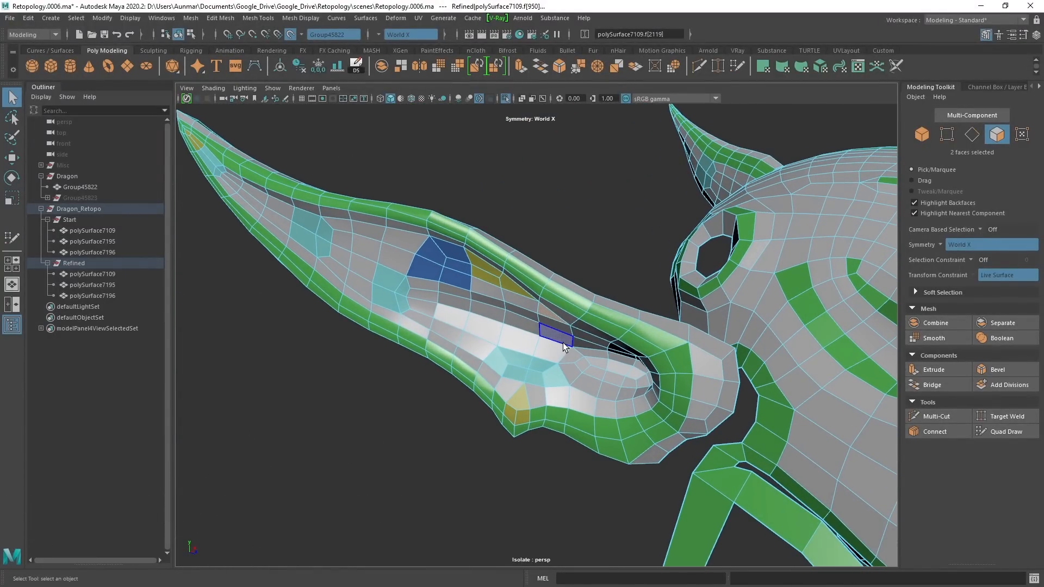
left_click_drag(491, 349, 578, 372, "alt")
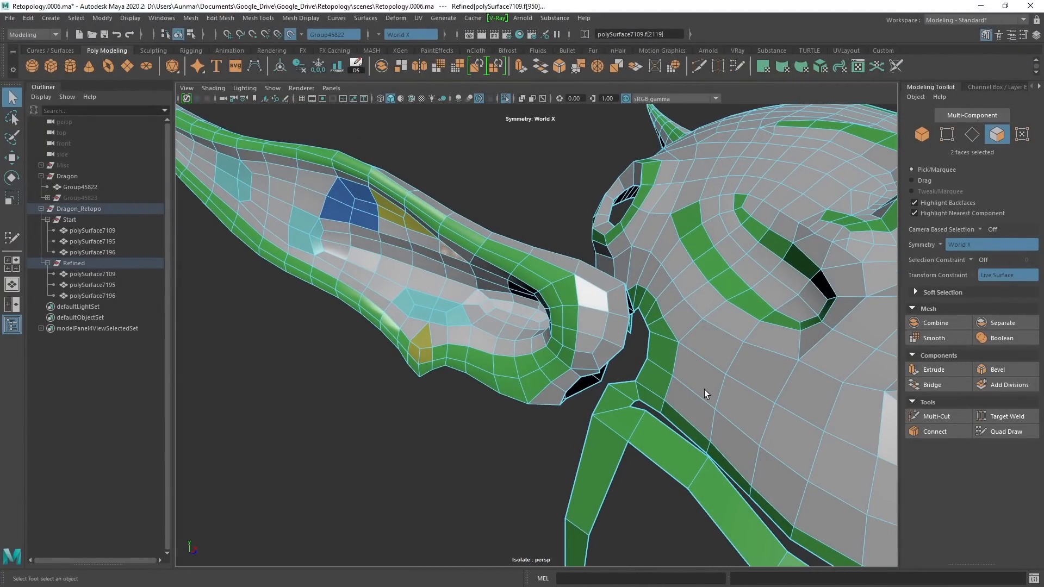
Return the refined mesh to object selection and frame the whole dragon head.
right_click_drag(703, 389, 585, 319, "alt")
left_click_drag(539, 402, 537, 213, "alt")
scroll(723, 353, "up", 3)
right_click_drag(516, 200, 654, 148)
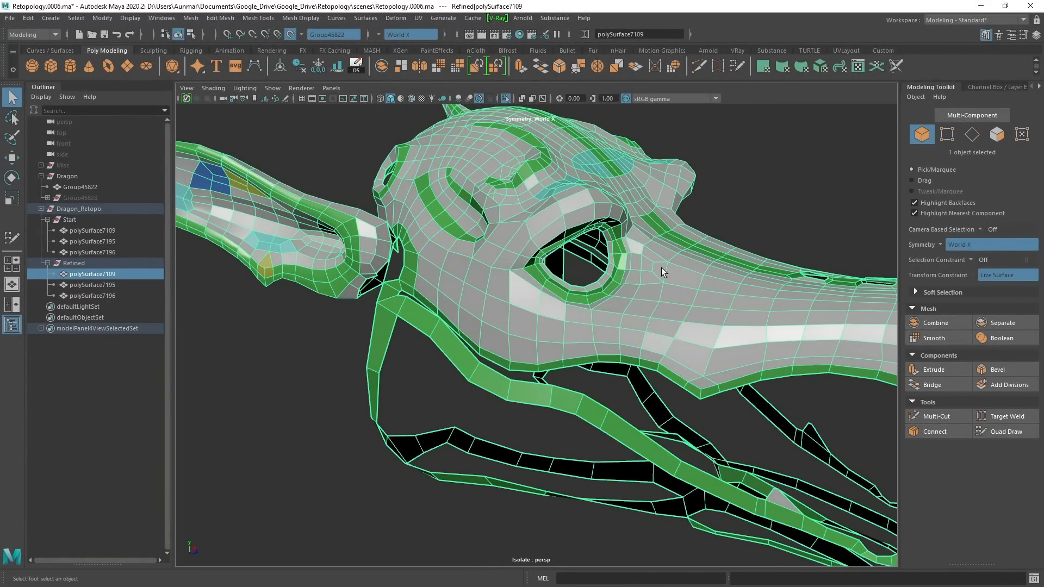
key("f")
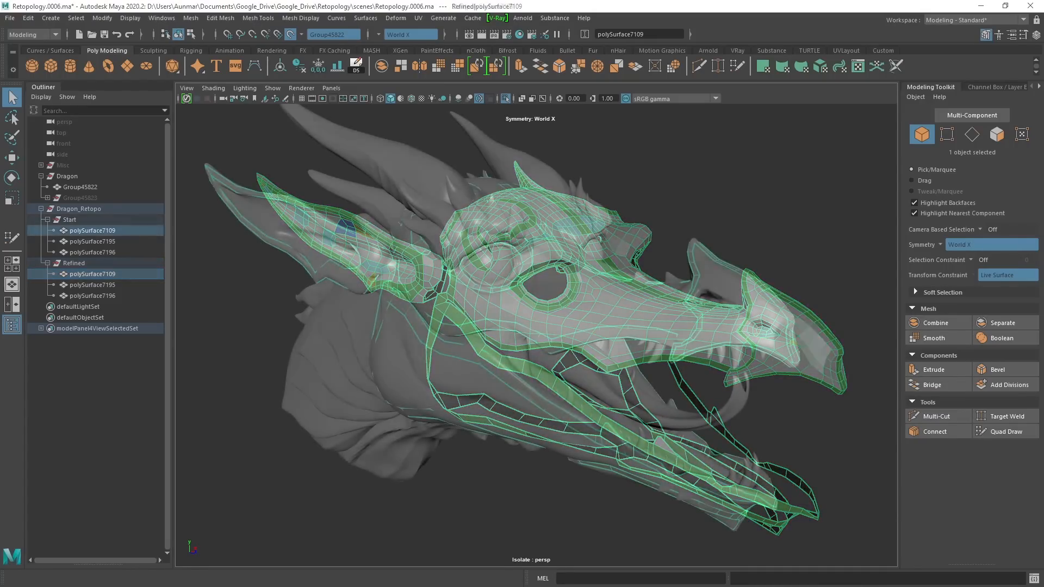
Show the starting face-loop strips over the dragon sculpt and activate Quad Draw on the Start group's polySurface7109.
left_click_drag(592, 312, 561, 330, "alt")
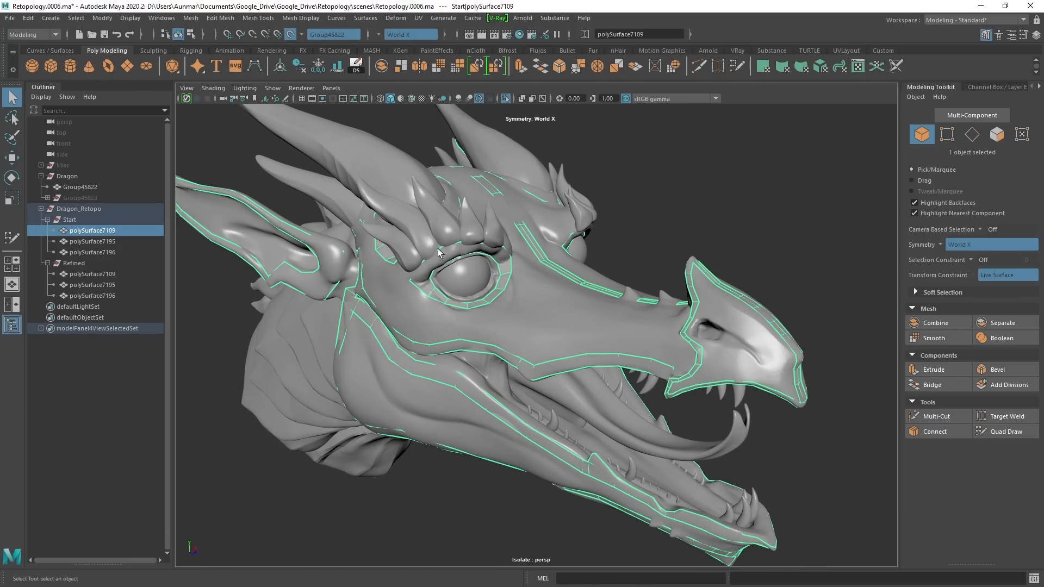
left_click_drag(504, 269, 530, 324, "alt")
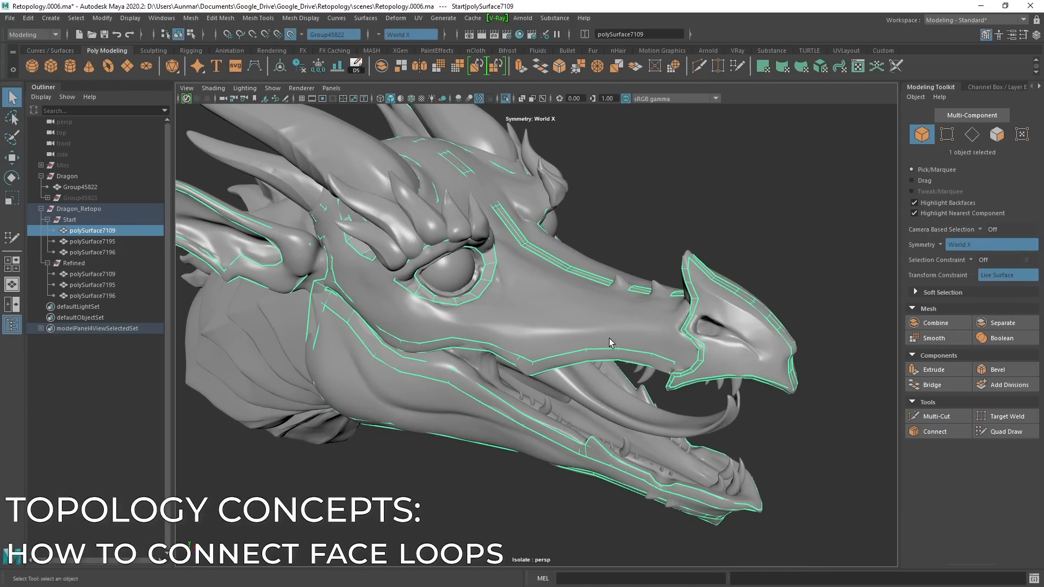
left_click_drag(608, 339, 641, 335, "alt")
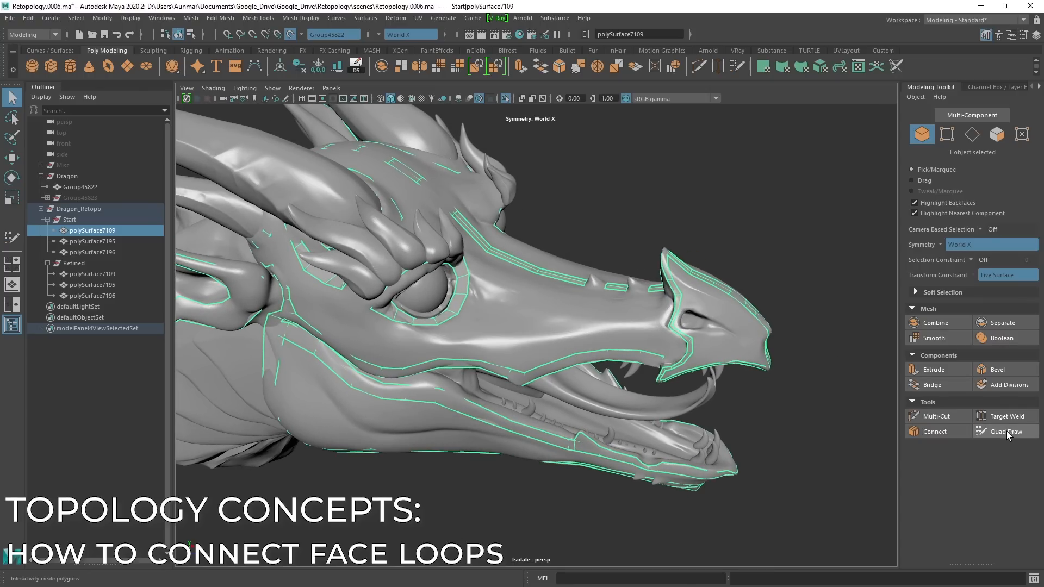
left_click_drag(478, 272, 499, 278, "alt")
left_click_drag(609, 373, 594, 379, "alt")
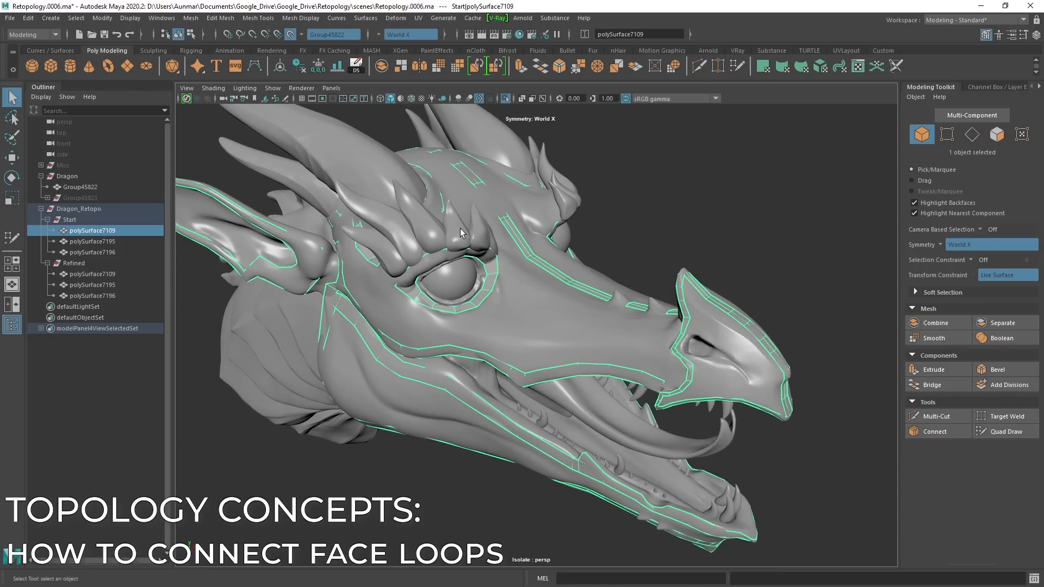
left_click(1006, 431)
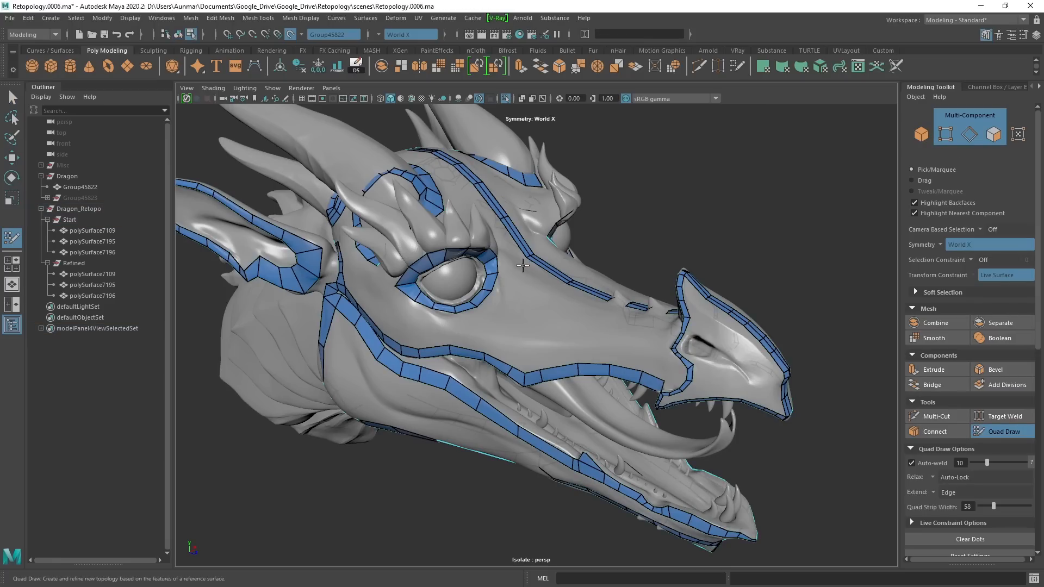
Extrude a column of quads from the upper mouth strip up the side of the snout toward the ridge.
mouse_move(533, 304)
left_mouse_down("alt")
mouse_move(564, 319)
mouse_move(533, 353)
mouse_move(565, 356)
left_mouse_up("alt")
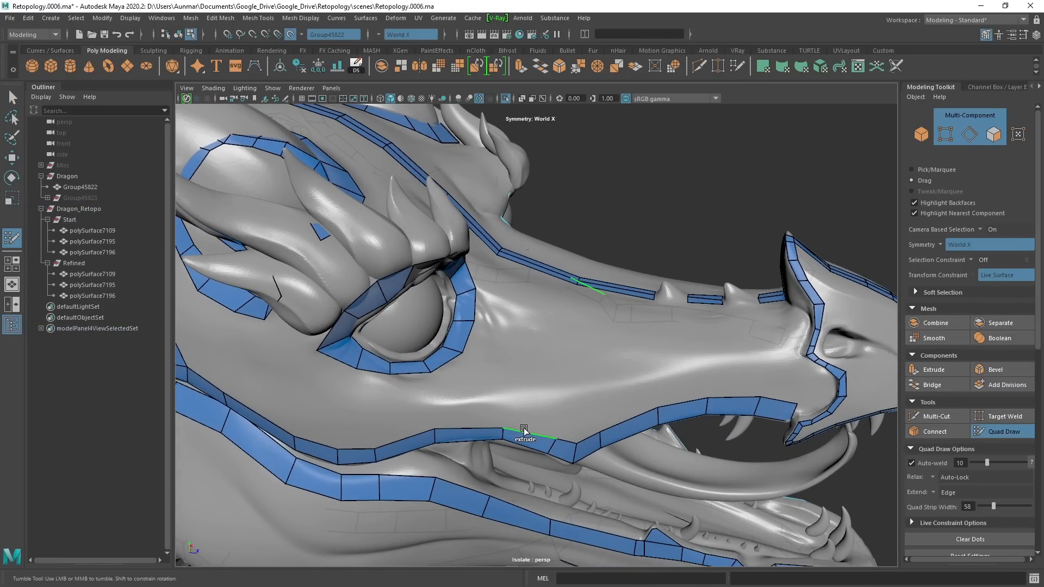
left_click_drag(523, 430, 558, 294)
middle_click_drag(591, 367, 543, 353, "alt")
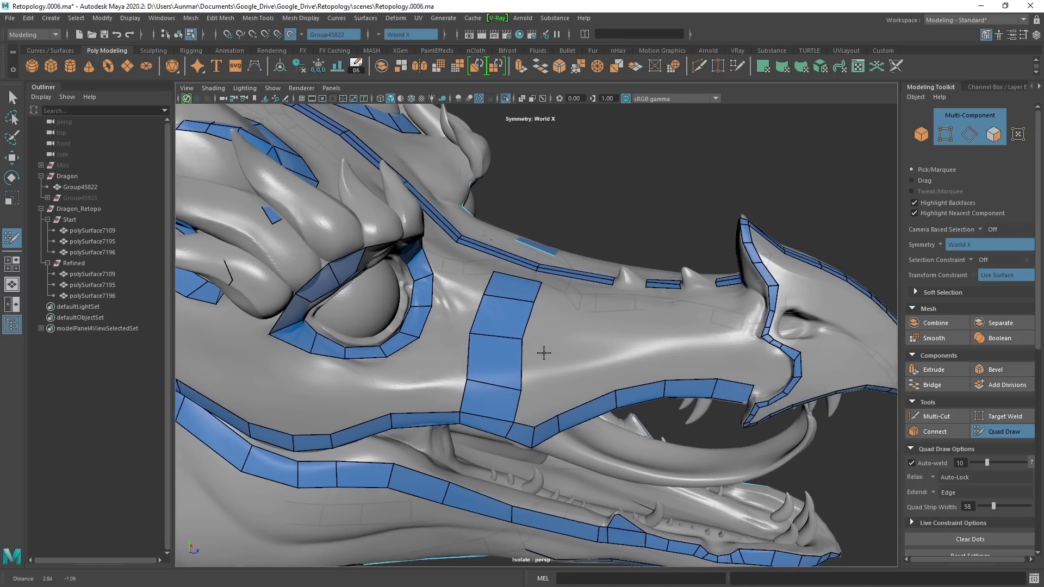
Place points beside the quad column and fill the adjoining quads up from the mouth strip.
left_click(555, 386)
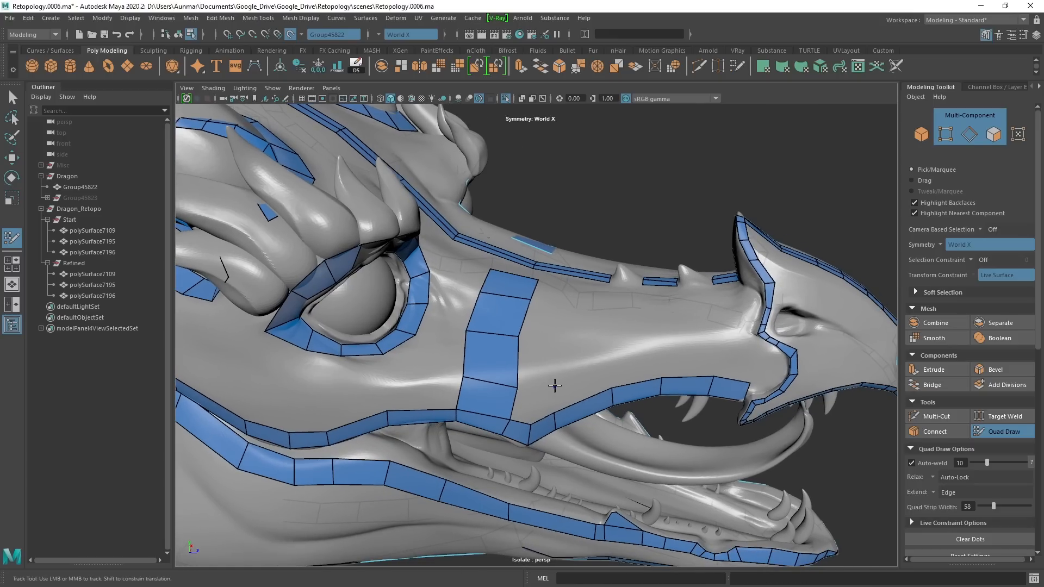
left_click(525, 408, "shift")
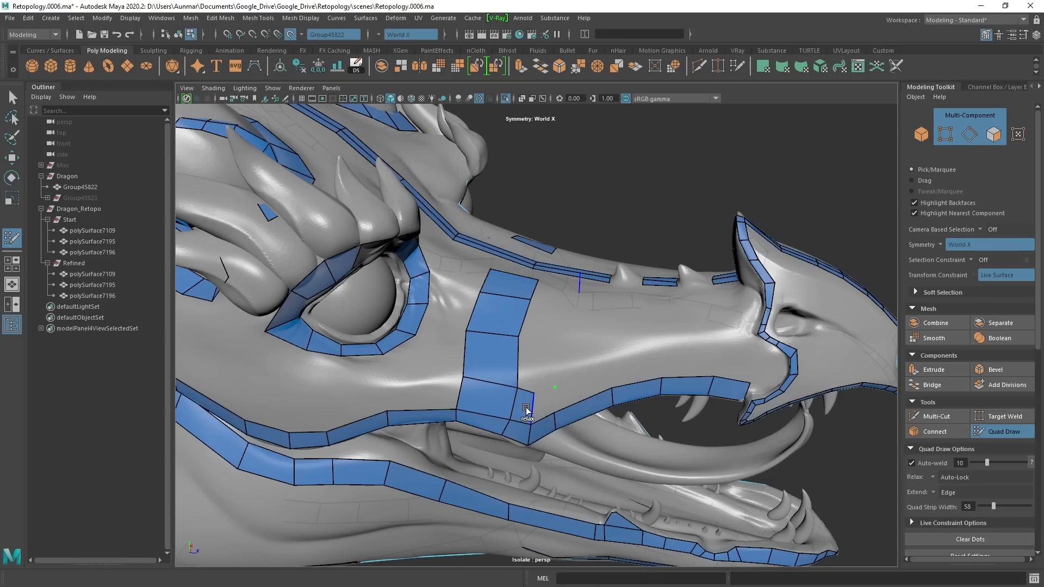
left_click(540, 403, "shift")
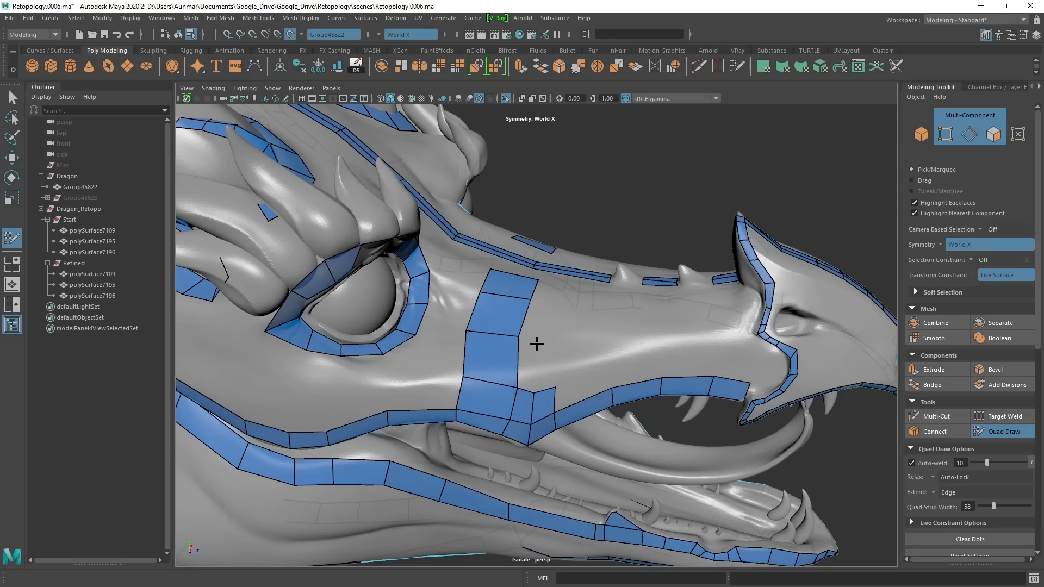
left_click(559, 347)
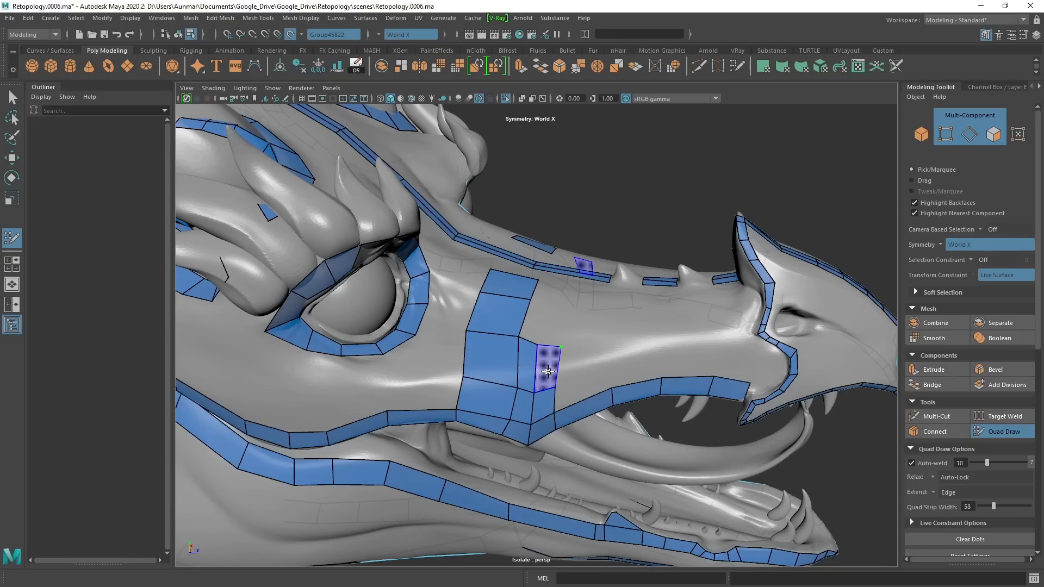
left_click(548, 371, "shift")
Delete the trial quads above the upper mouth strip.
mouse_move(563, 368)
left_mouse_down("alt")
mouse_move(567, 382)
mouse_move(500, 312)
mouse_move(524, 272)
left_mouse_up("alt")
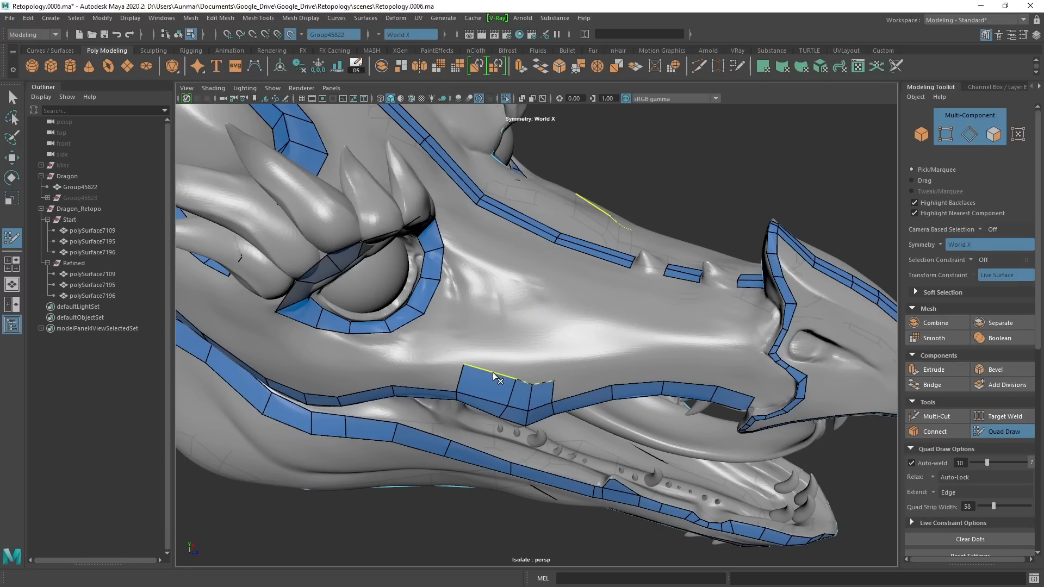
left_click(481, 383, "ctrl+shift")
left_click_drag(517, 343, 536, 338, "alt")
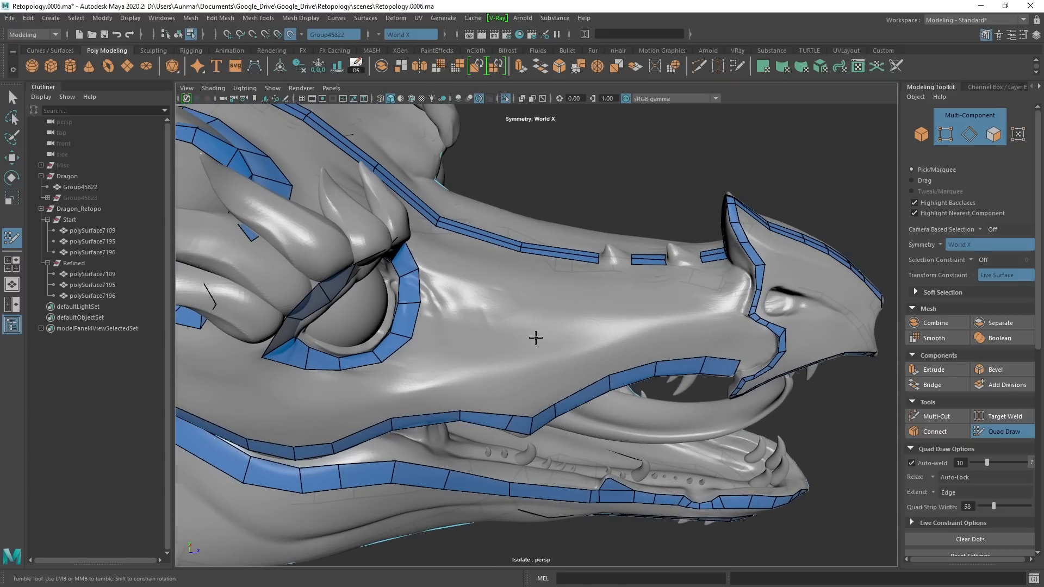
Draw a separate quad on the side of the snout between the eye loop and the upper mouth strip.
left_click(489, 366, "shift")
left_click_drag(554, 377, 477, 415, "alt")
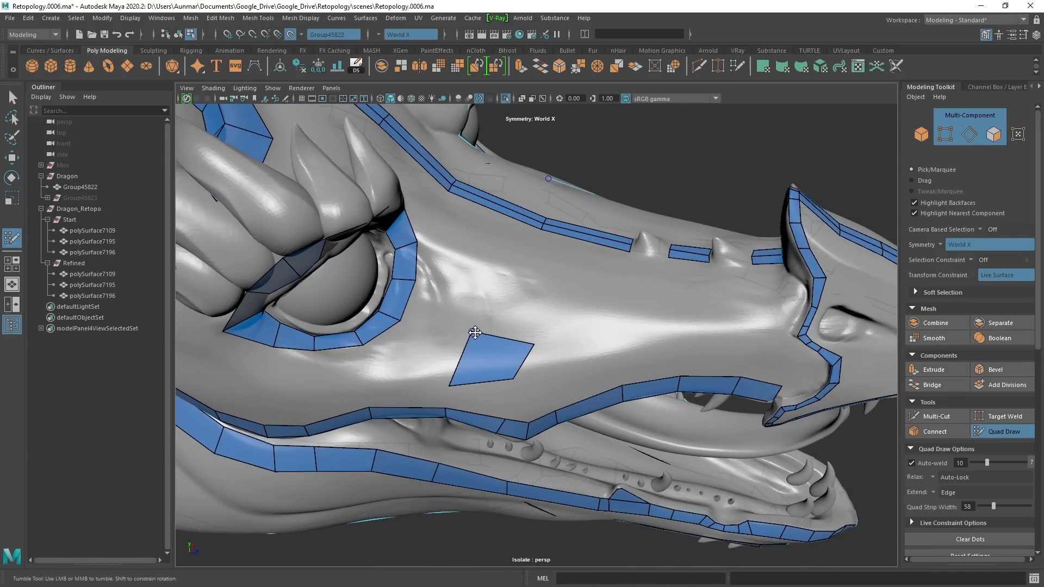
left_click_drag(528, 341, 539, 332, "alt")
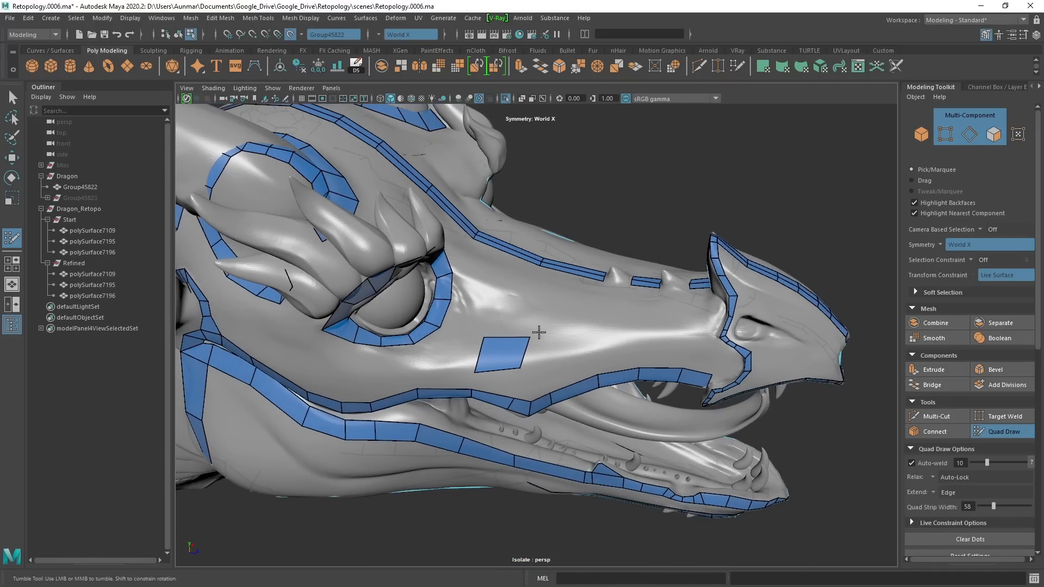
middle_click_drag(566, 333, 552, 322, "alt")
right_click_drag(575, 349, 615, 350, "alt")
left_click_drag(455, 331, 441, 326, "alt")
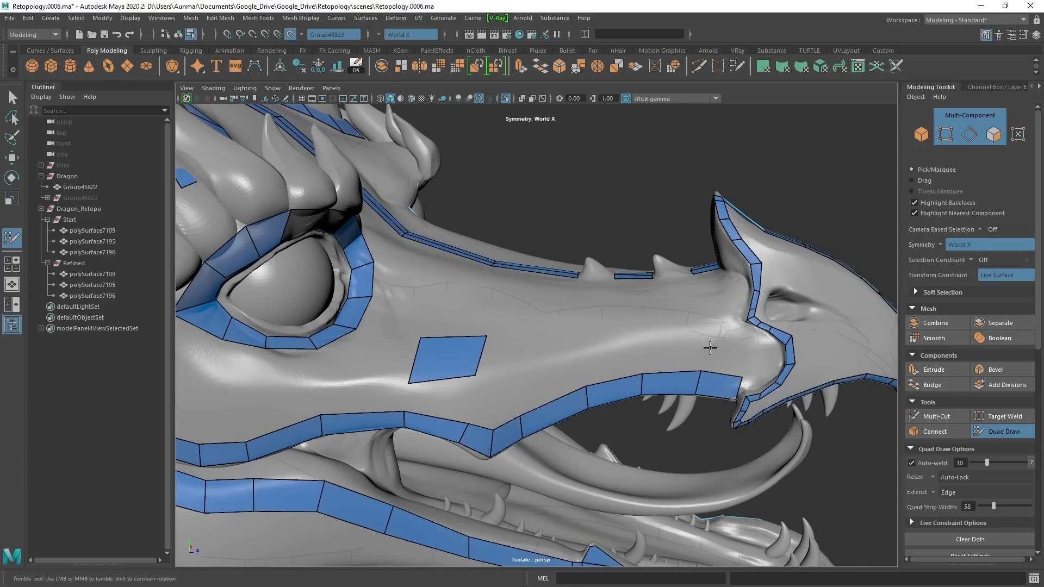
mouse_move(659, 314)
left_mouse_down("alt")
mouse_move(765, 300)
mouse_move(504, 275)
left_mouse_up("alt")
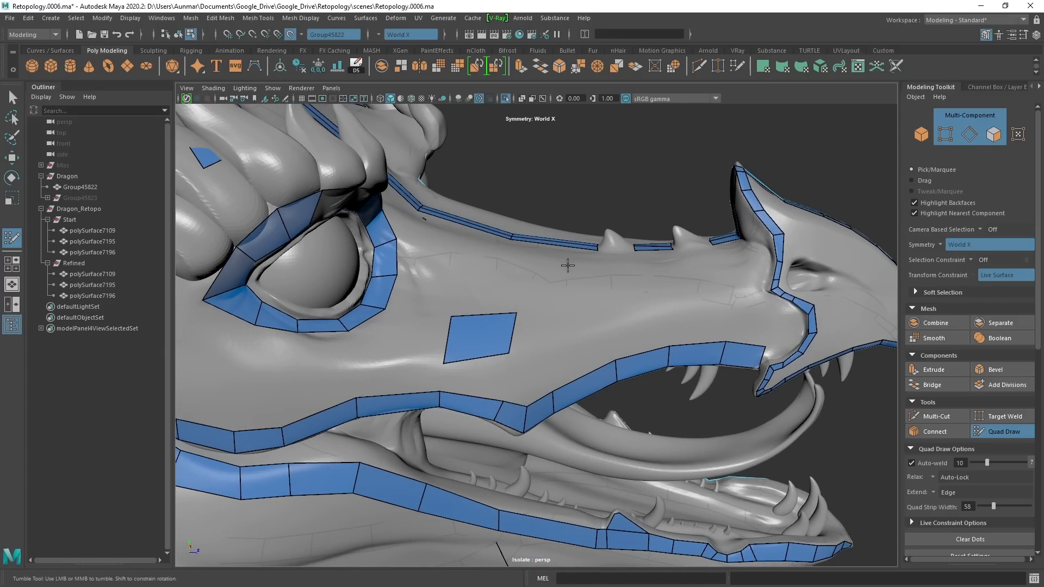
Extrude the separate snout quad forward and upward into a two-by-two patch.
mouse_move(515, 338)
left_mouse_down()
mouse_move(565, 329)
mouse_move(517, 234)
left_mouse_up()
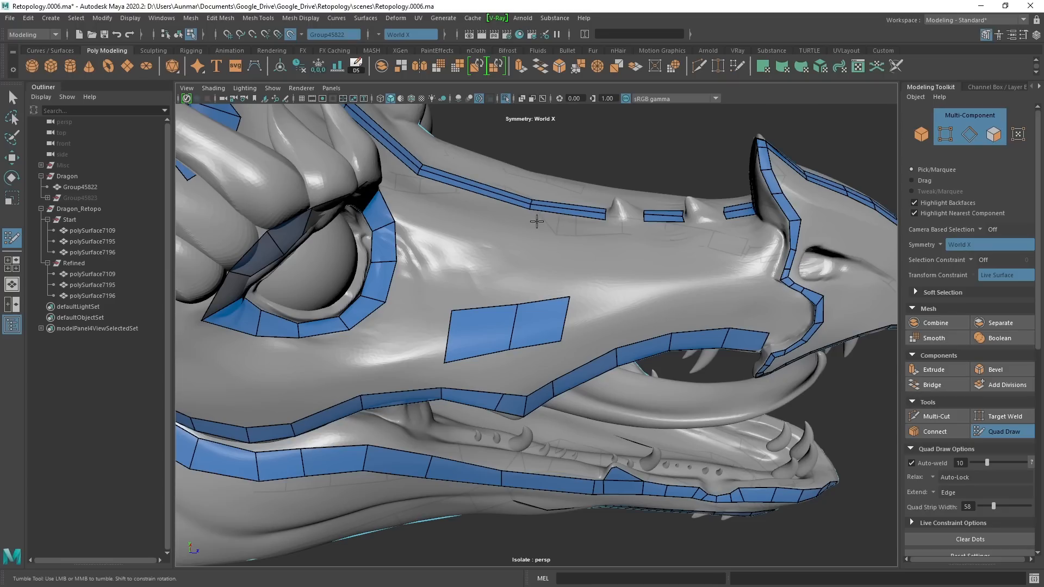
left_click_drag(536, 223, 489, 310, "alt")
middle_click_drag(491, 289, 496, 265)
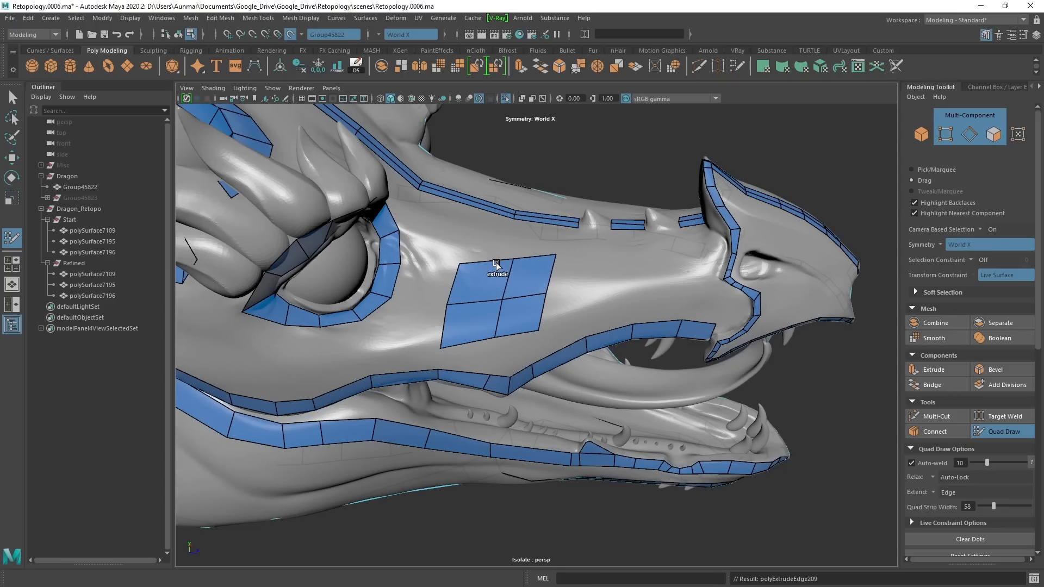
Pull the patch's upper vertices up toward the snout ridge strip and insert an edge loop across that strip's front segment.
left_click_drag(494, 270, 517, 333, "alt")
middle_click_drag(517, 333, 515, 329, "alt")
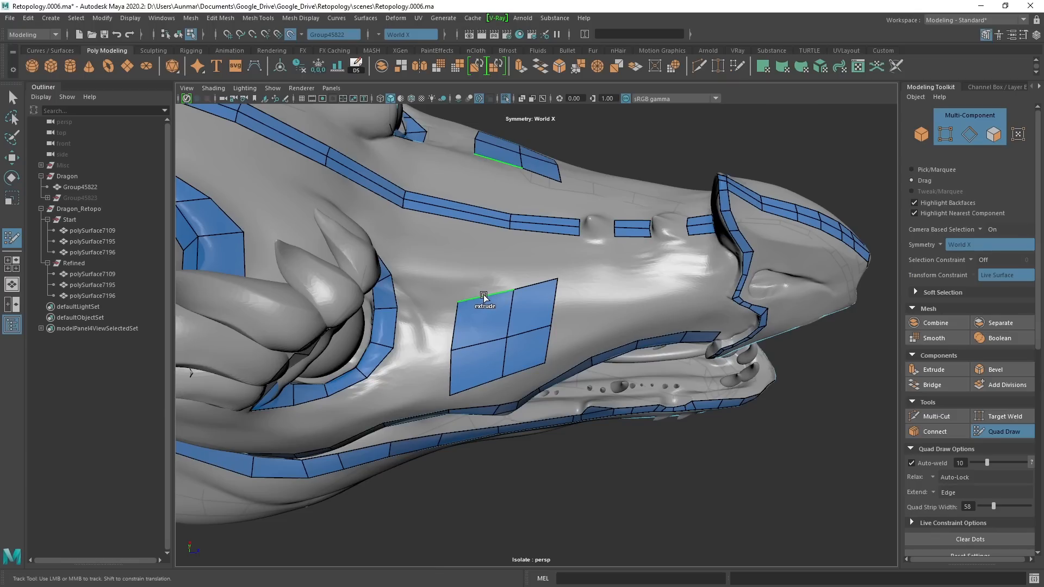
mouse_move(459, 298)
left_mouse_down()
mouse_move(462, 271)
mouse_move(509, 244)
left_mouse_up()
mouse_move(558, 279)
left_mouse_down()
mouse_move(583, 245)
mouse_move(532, 256)
left_mouse_up()
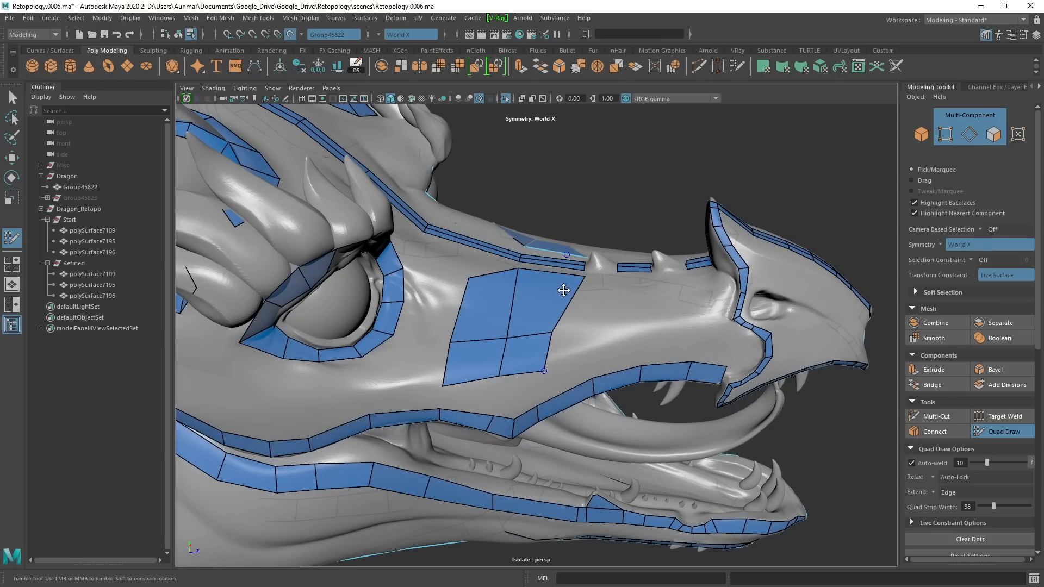
right_click_drag(563, 290, 574, 277, "alt")
left_click(573, 194, "ctrl")
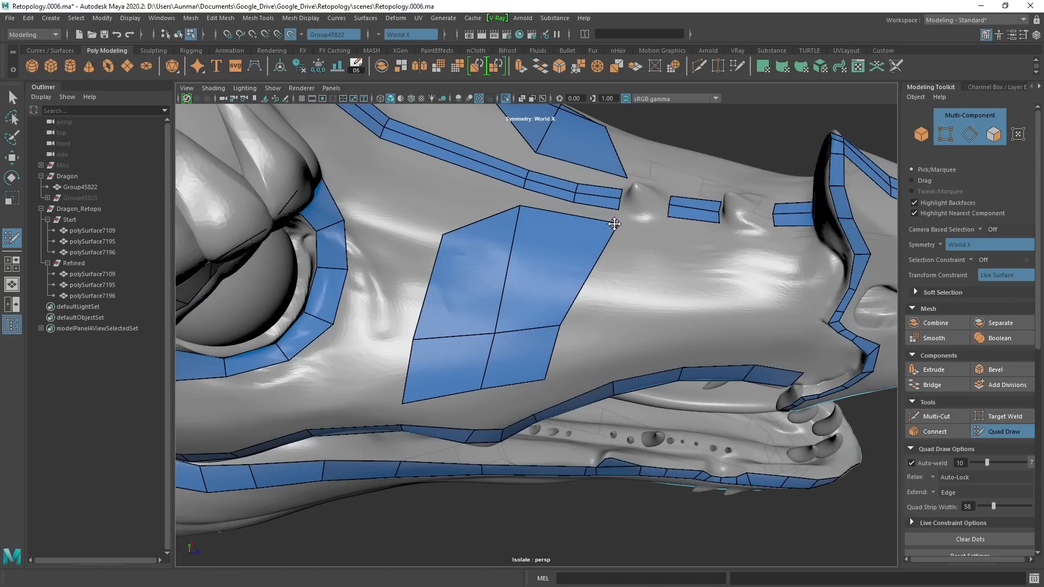
Extrude the front edges of the side snout patch forward by a third column of quads.
mouse_move(552, 245)
left_mouse_down("alt")
mouse_move(569, 223)
mouse_move(545, 254)
mouse_move(608, 281)
mouse_move(594, 282)
left_mouse_up("alt")
middle_click_drag(594, 281, 557, 265, "alt")
left_click_drag(573, 266, 570, 305, "alt")
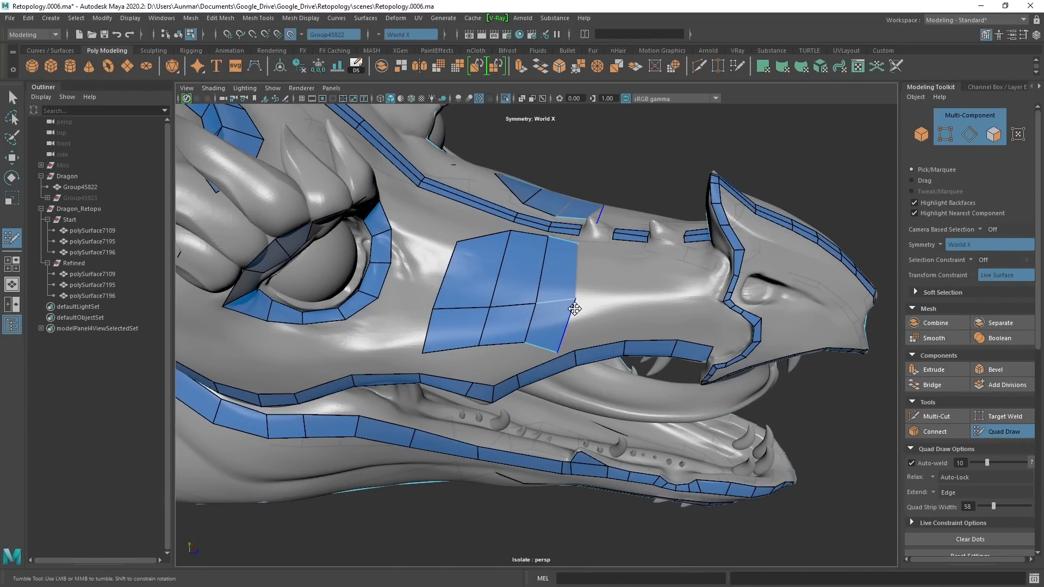
Extrude the snout patch forward by two more columns, up to the end of the middle ridge strip segment.
left_click_drag(659, 356, 515, 326, "alt")
scroll(575, 333, "up", 2)
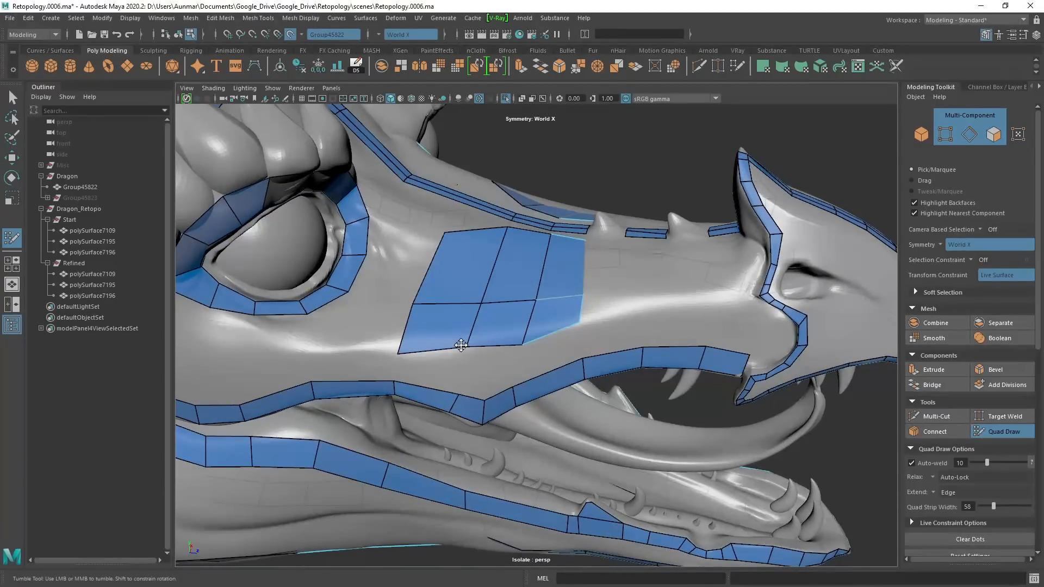
left_click_drag(412, 364, 459, 340, "alt")
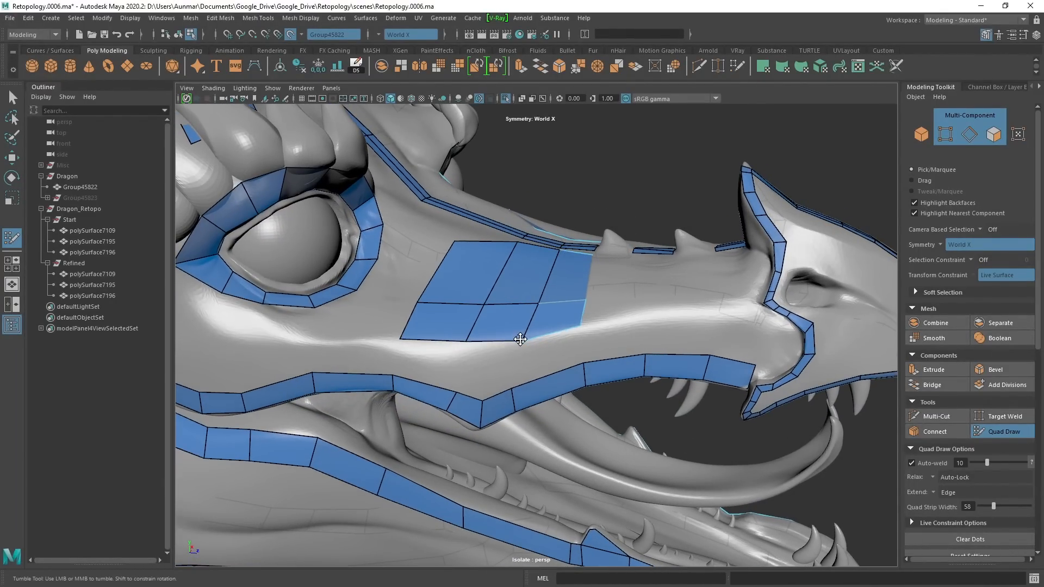
left_click_drag(525, 351, 549, 358, "alt")
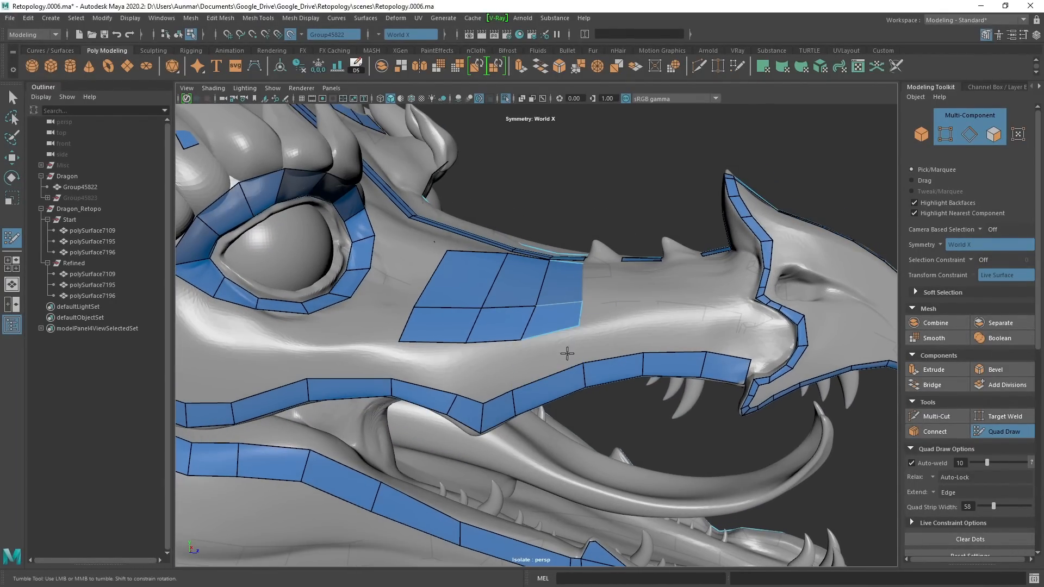
mouse_move(612, 351)
left_mouse_down("alt")
mouse_move(520, 340)
mouse_move(545, 329)
left_mouse_up("alt")
middle_click_drag(509, 266, 508, 293, "alt")
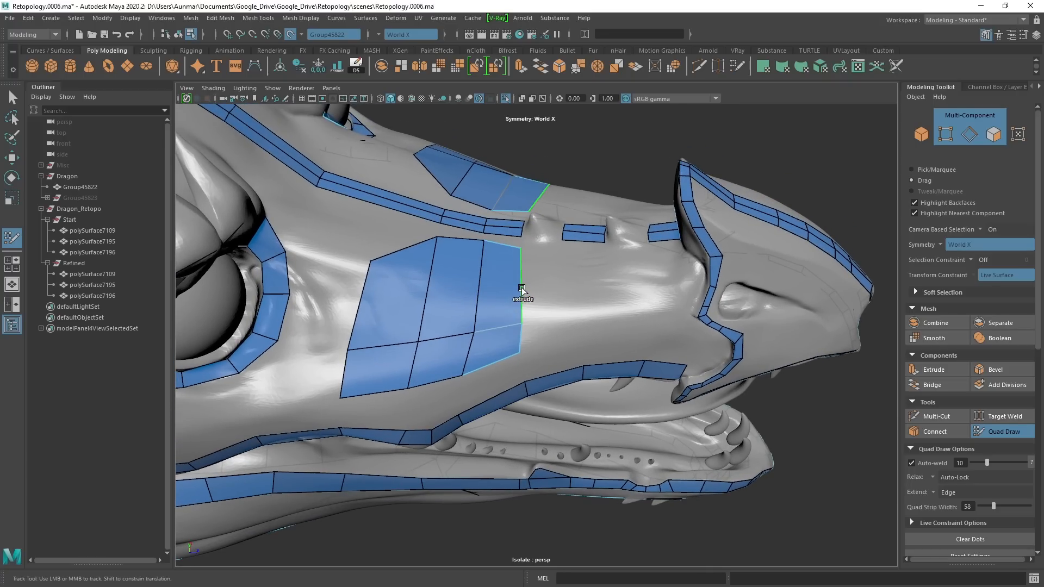
left_click_drag(521, 288, 560, 279)
right_click_drag(560, 279, 559, 284, "alt")
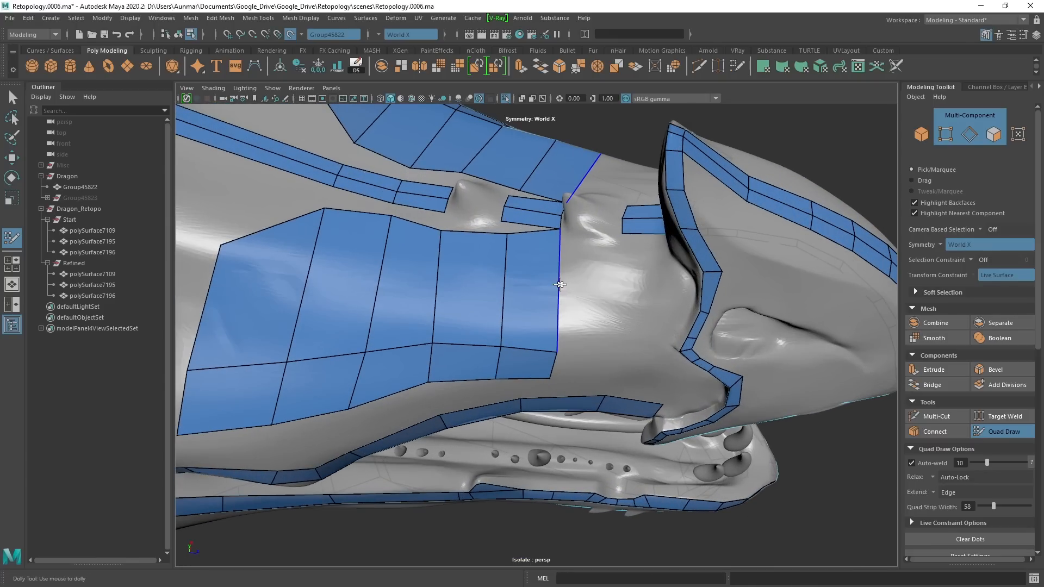
Delete and refill the patch's front upper quad, and extrude the patch forward by two more columns toward the nose loop.
left_click(544, 275, "ctrl+shift")
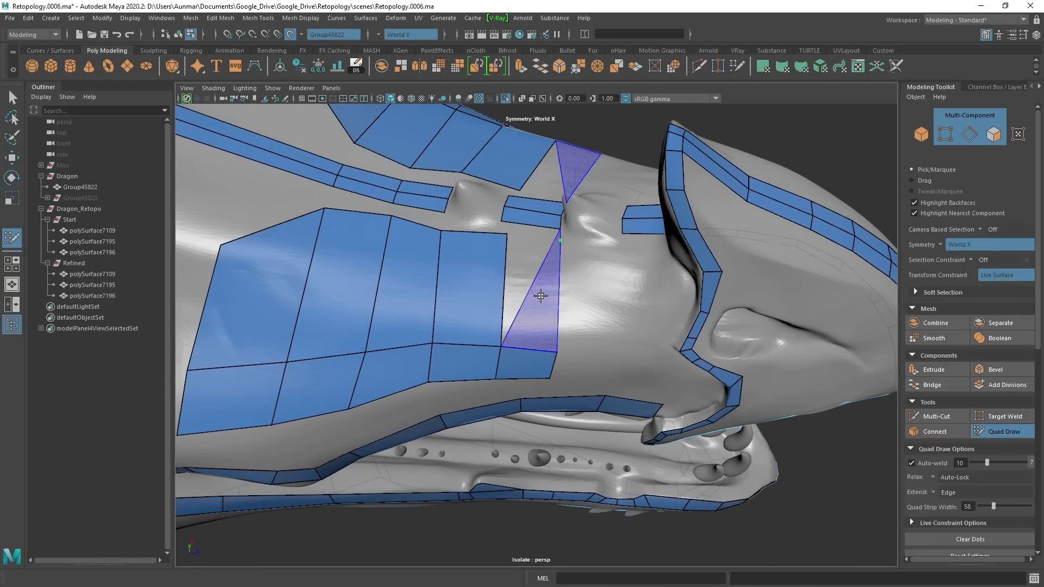
left_click(543, 305, "shift")
left_click_drag(543, 305, 568, 313, "alt")
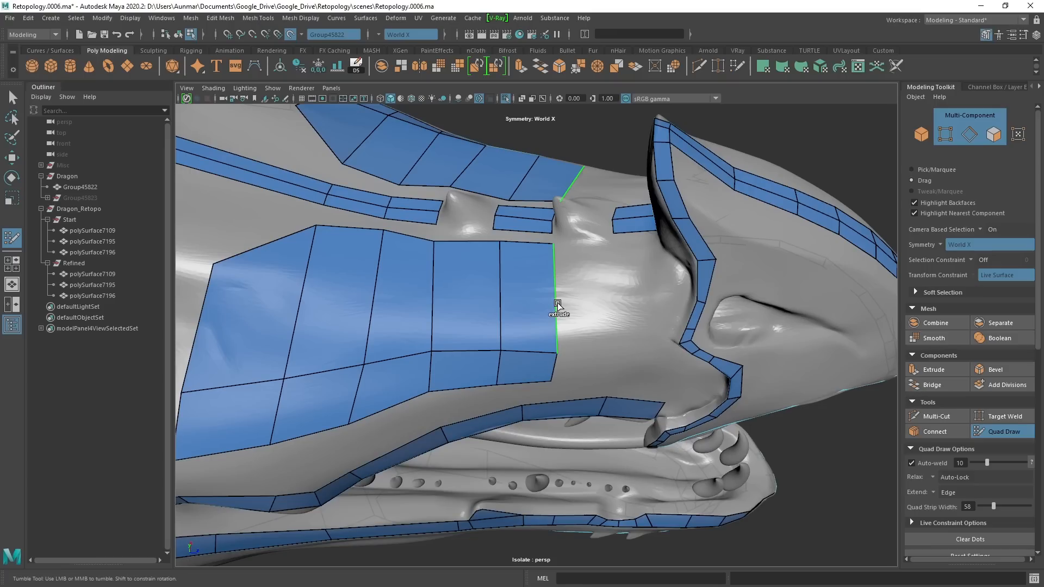
middle_click_drag(557, 304, 664, 309)
left_click_drag(664, 310, 533, 305, "alt")
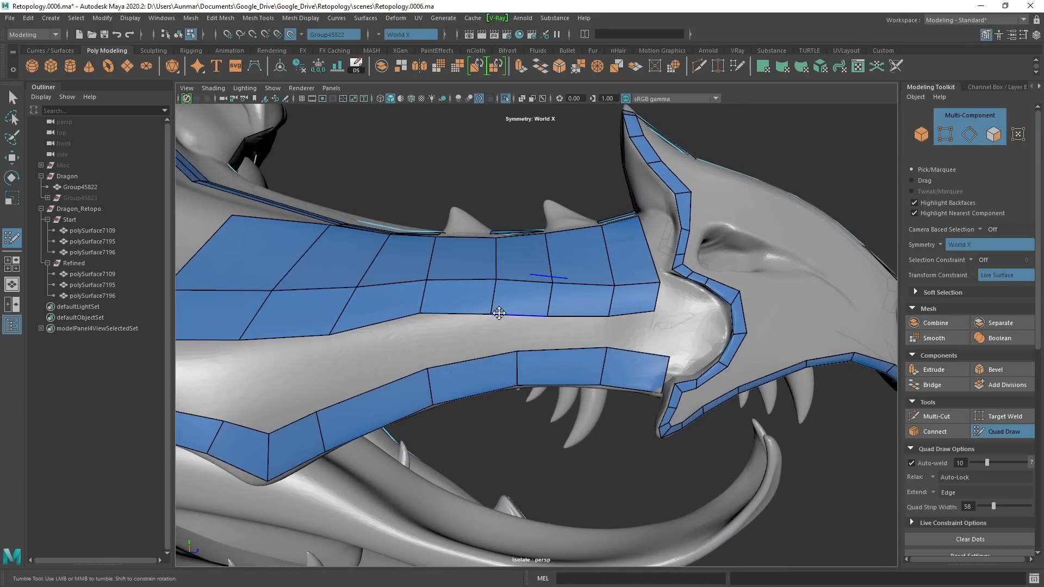
Raise the sagging vertices near the front of the snout patch's lower border to even out its bottom row.
middle_click_drag(511, 314, 520, 310, "alt")
left_click_drag(521, 310, 635, 304, "alt")
middle_click_drag(642, 300, 595, 308, "alt")
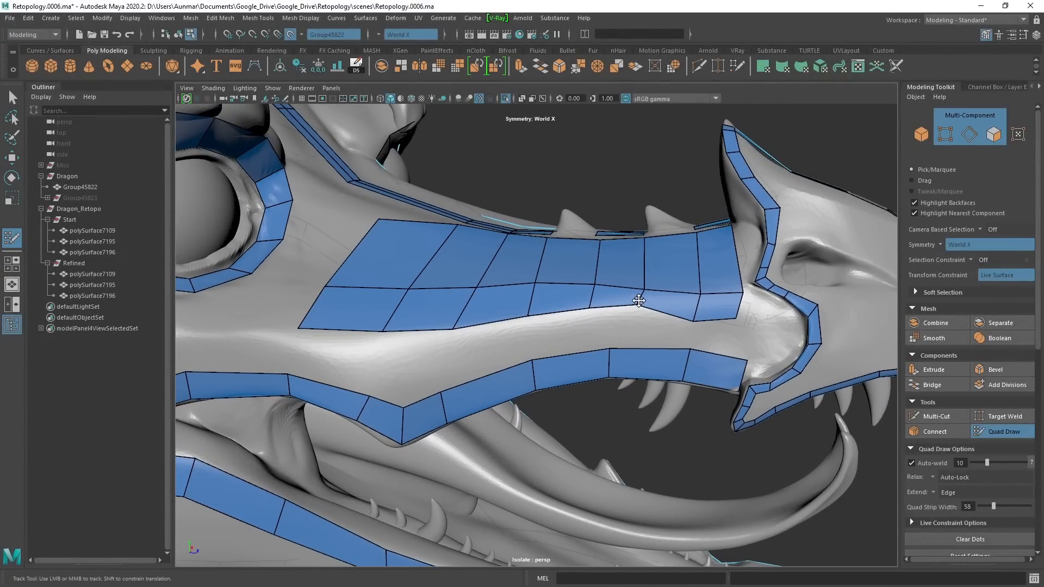
left_click_drag(693, 318, 696, 303)
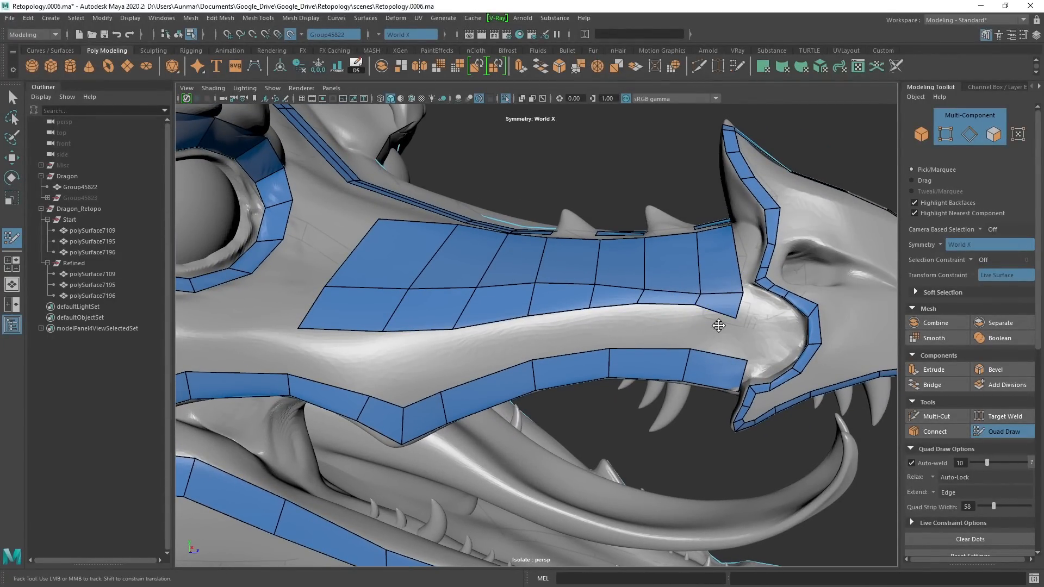
left_click_drag(719, 325, 654, 293, "alt")
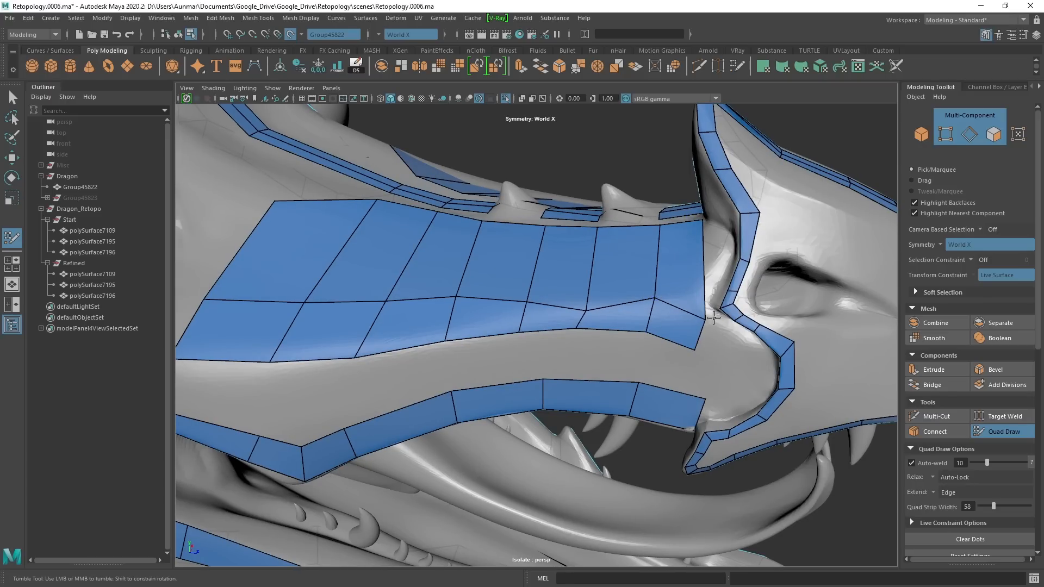
middle_click_drag(611, 298, 618, 296, "alt")
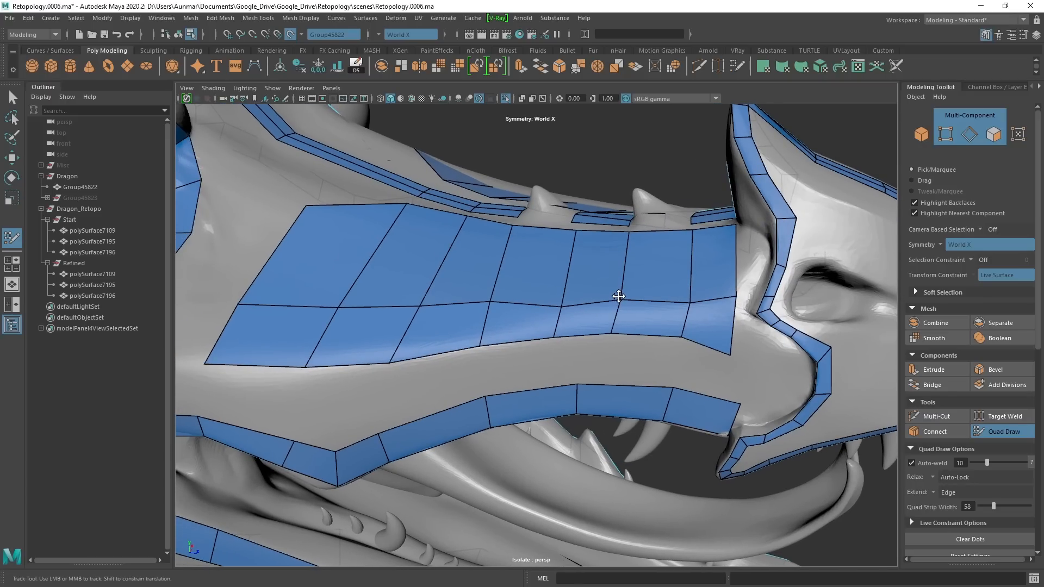
Lower the vertices of the snout patch's middle edge row, working back to its rear border near the eye.
left_click_drag(490, 299, 487, 311)
scroll(487, 311, "up", 1)
middle_click_drag(487, 313, 626, 312, "alt")
left_click_drag(529, 287, 523, 320)
left_click_drag(472, 311, 509, 308, "alt")
middle_click_drag(509, 307, 592, 303, "alt")
left_click_drag(580, 297, 572, 327)
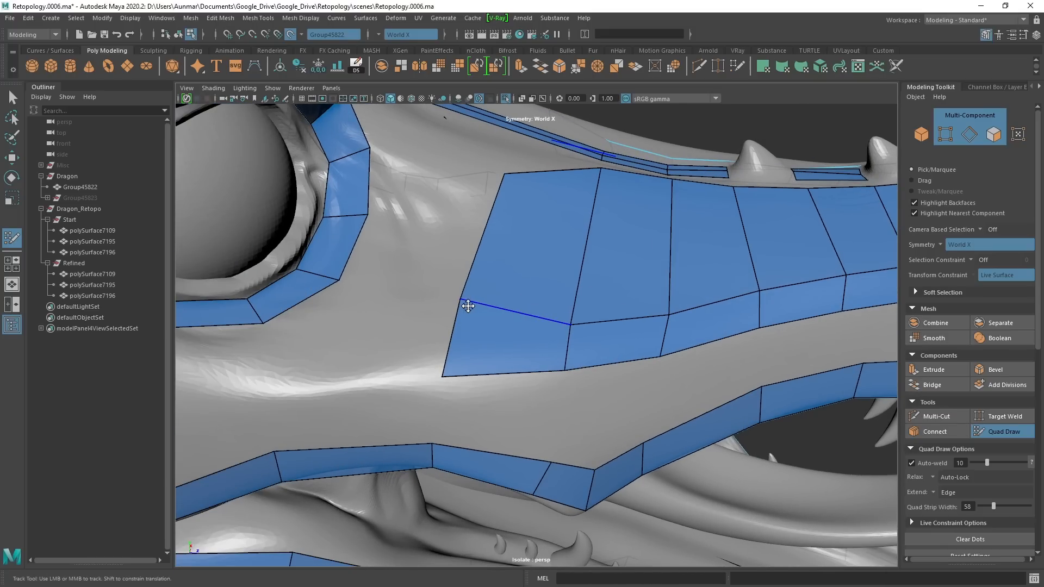
mouse_move(467, 306)
left_mouse_down()
mouse_move(464, 319)
mouse_move(569, 312)
mouse_move(580, 297)
mouse_move(477, 378)
left_mouse_up()
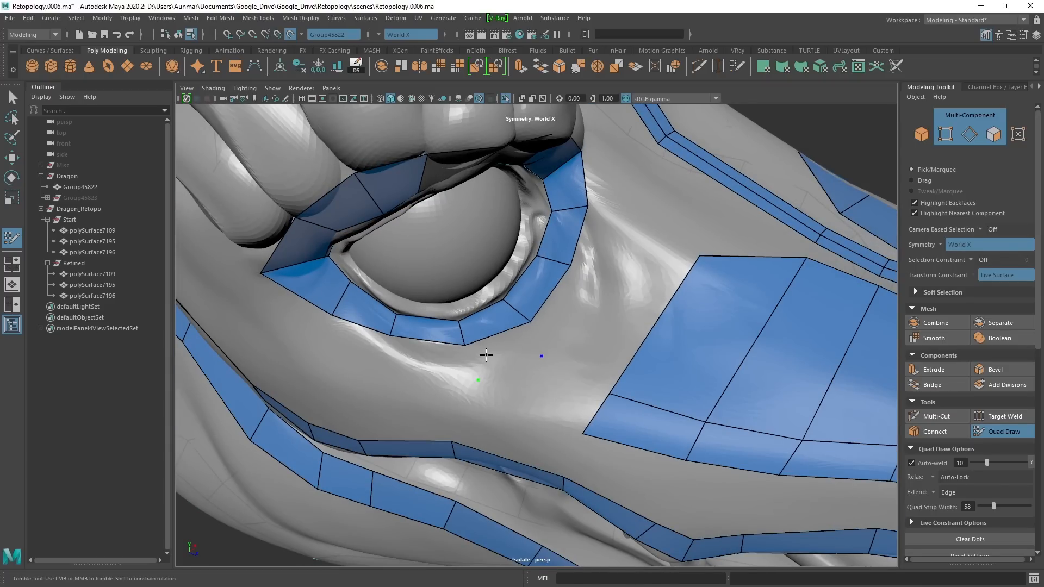
Draw a second ring of quads outside the eye loop, from beneath the eye around its front toward the inner corner.
left_click(502, 348, "shift")
mouse_move(626, 351)
left_mouse_down("alt")
mouse_move(546, 357)
mouse_move(555, 360)
left_mouse_up("alt")
left_click(533, 325, "shift")
middle_click_drag(556, 361, 555, 361, "alt")
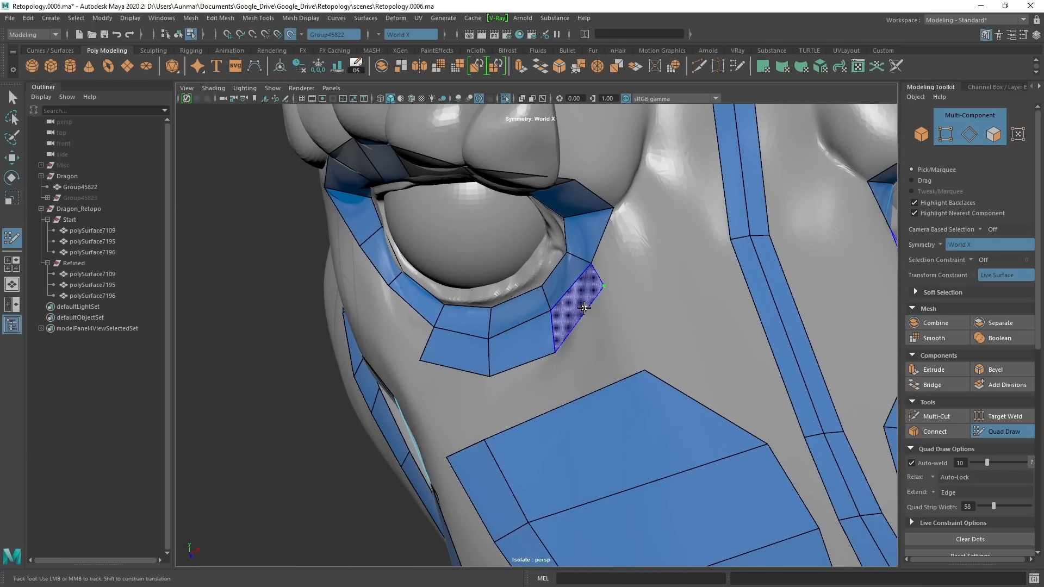
left_click(565, 334, "shift")
left_click_drag(564, 340, 635, 333, "alt")
left_click_drag(617, 269, 592, 243, "alt")
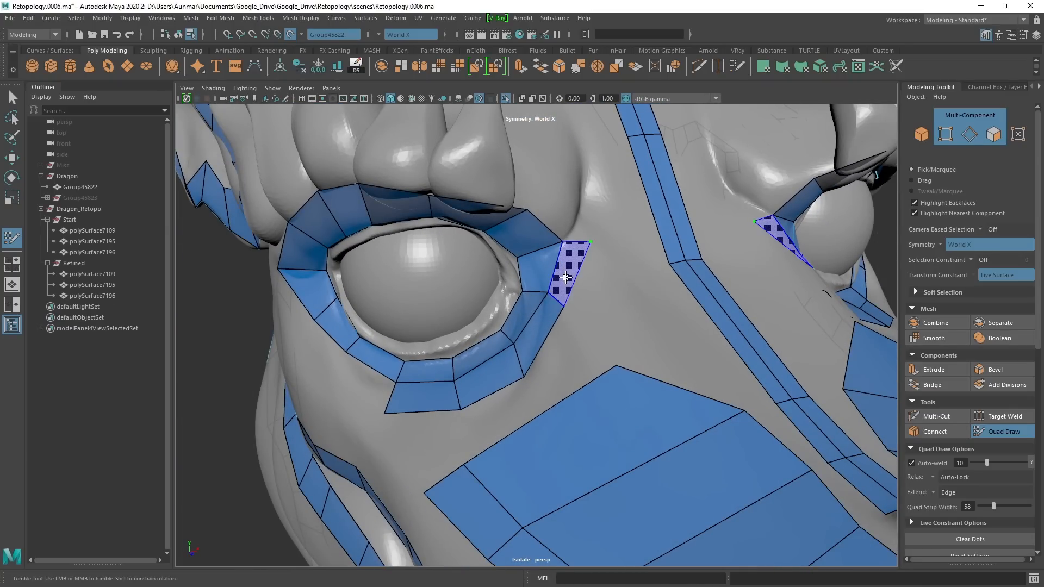
left_click(571, 269, "shift")
Close the upper end of the outer eye ring at the inner eye corner with a triangle.
mouse_move(612, 288)
left_mouse_down("alt")
mouse_move(595, 275)
mouse_move(574, 227)
left_mouse_up("alt")
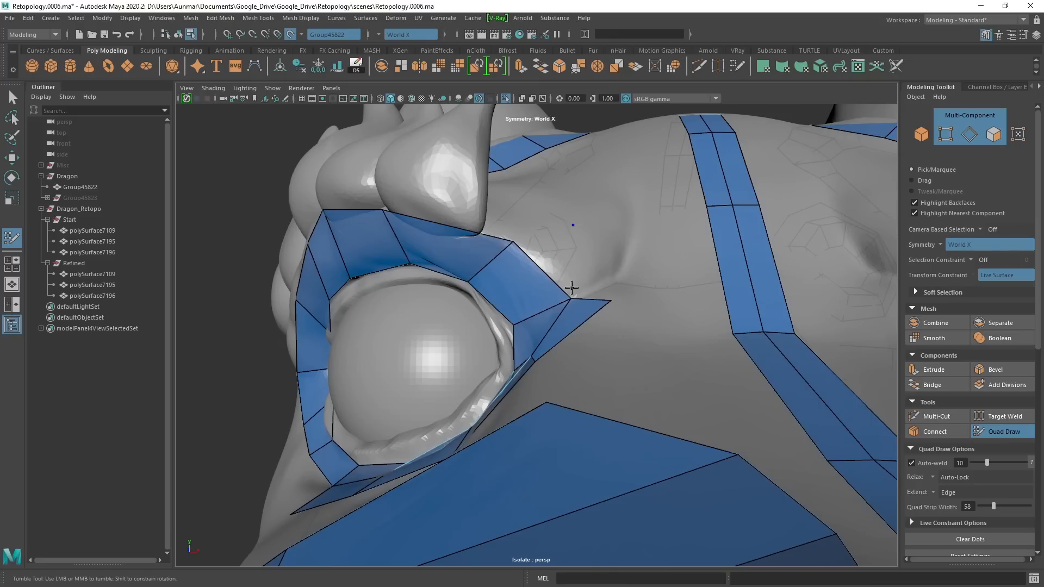
left_click_drag(571, 288, 515, 263, "alt")
left_click(571, 259, "shift")
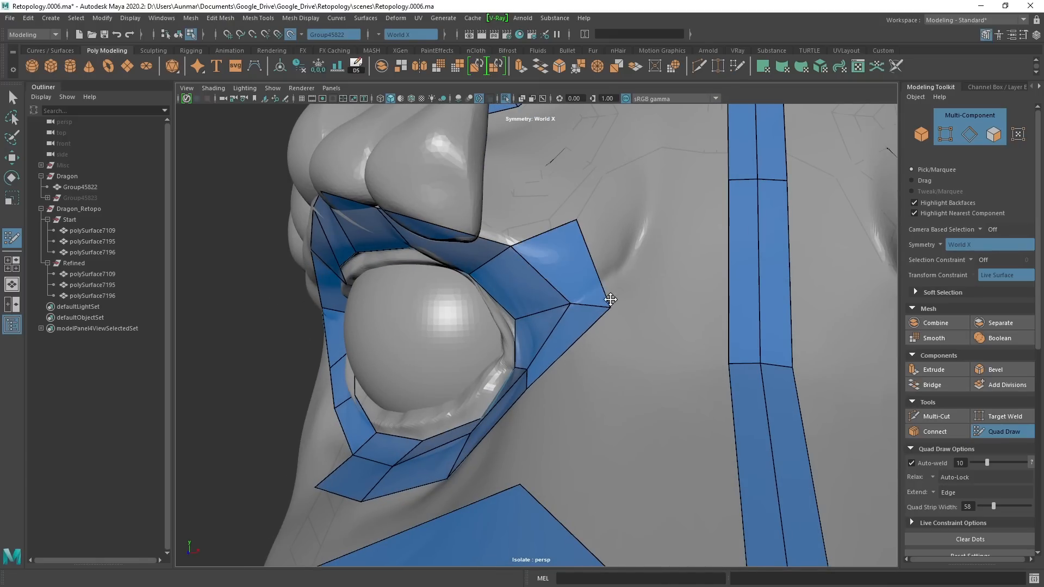
left_click_drag(607, 281, 579, 308, "alt")
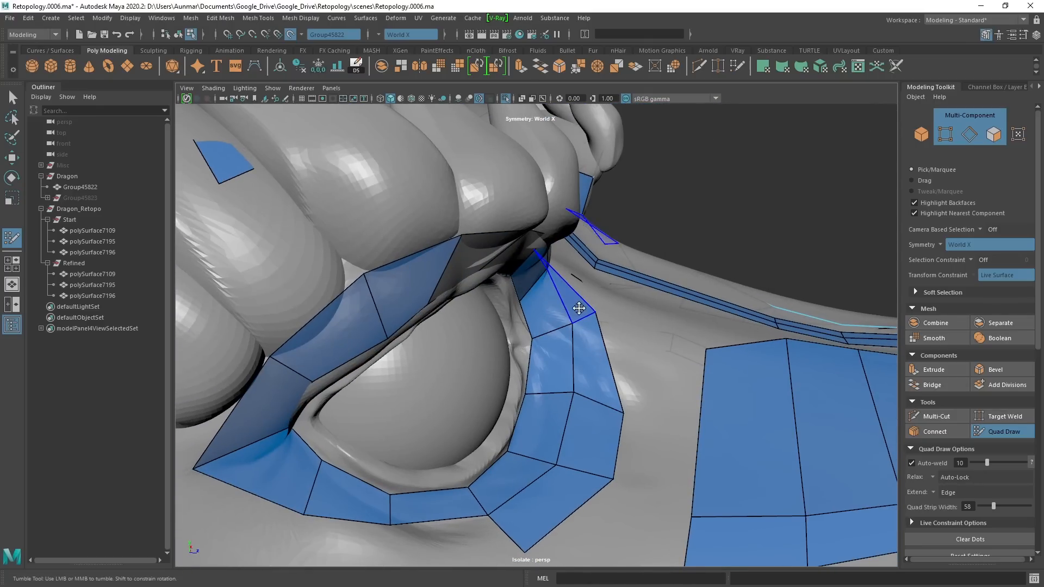
left_click_drag(530, 341, 615, 338, "alt")
middle_click_drag(650, 367, 584, 341, "alt")
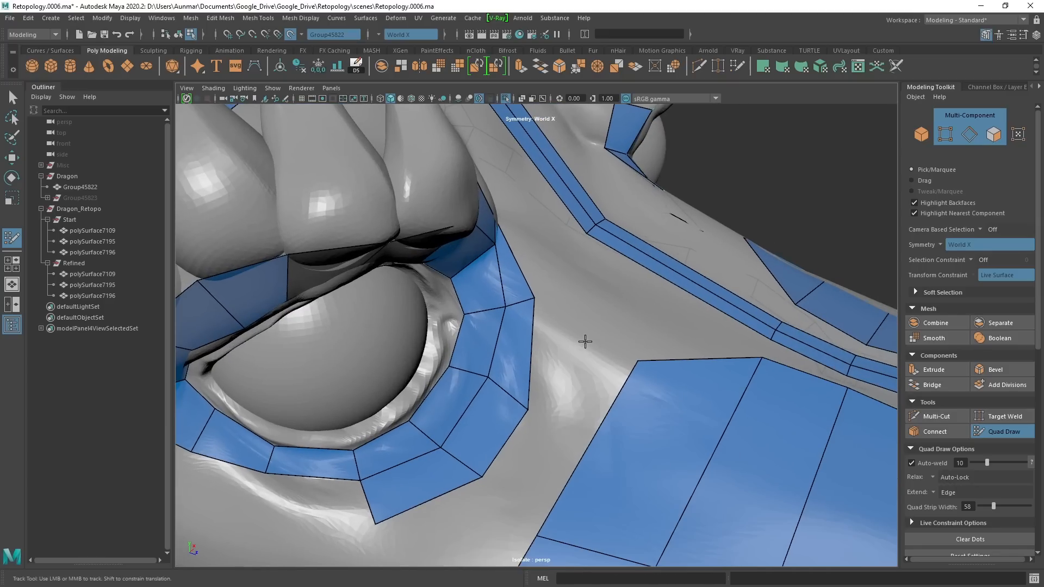
Extend the outer eye ring backward beneath the eye with another quad and adjust its lower rear vertex.
left_click_drag(635, 386, 403, 338, "alt")
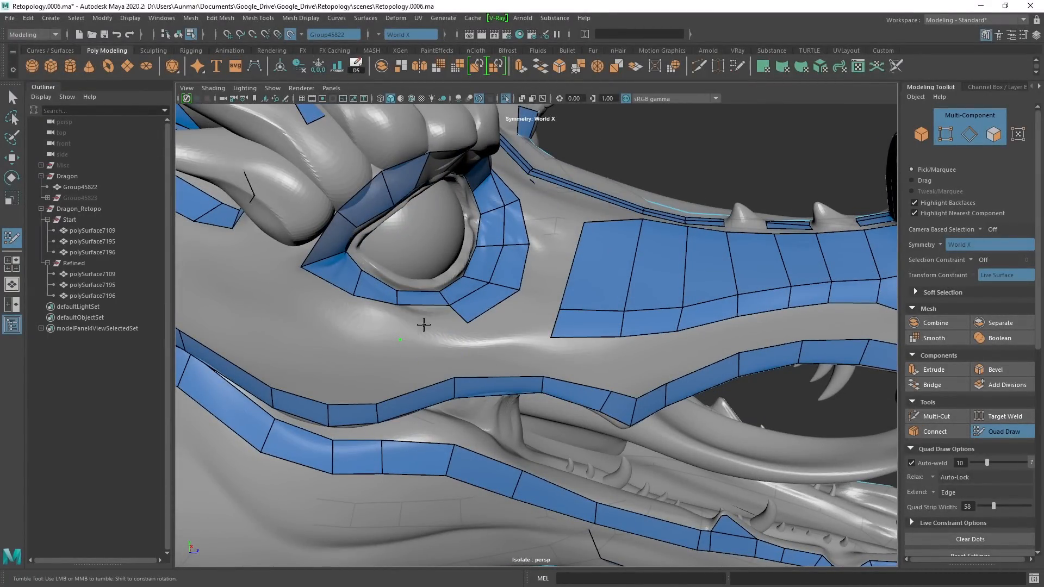
left_click(424, 325, "shift")
left_click_drag(517, 338, 556, 328, "alt")
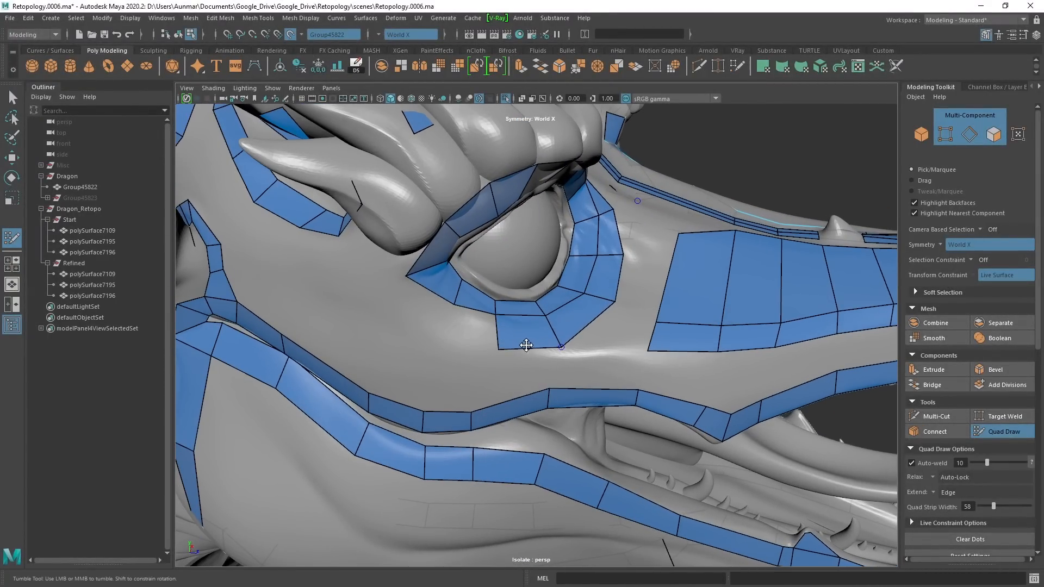
left_click_drag(499, 347, 497, 347)
left_click_drag(496, 347, 468, 296, "alt")
middle_click_drag(457, 300, 481, 317, "alt")
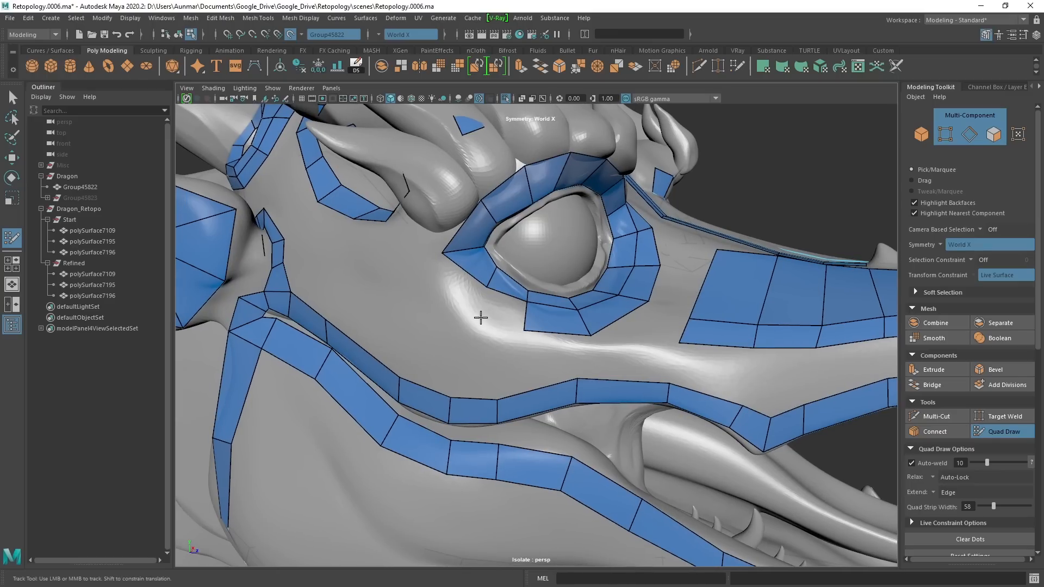
Fill two more quads beneath the eye to carry the outer ring back to the rear eye corner.
left_click(506, 314, "shift")
left_click(425, 286)
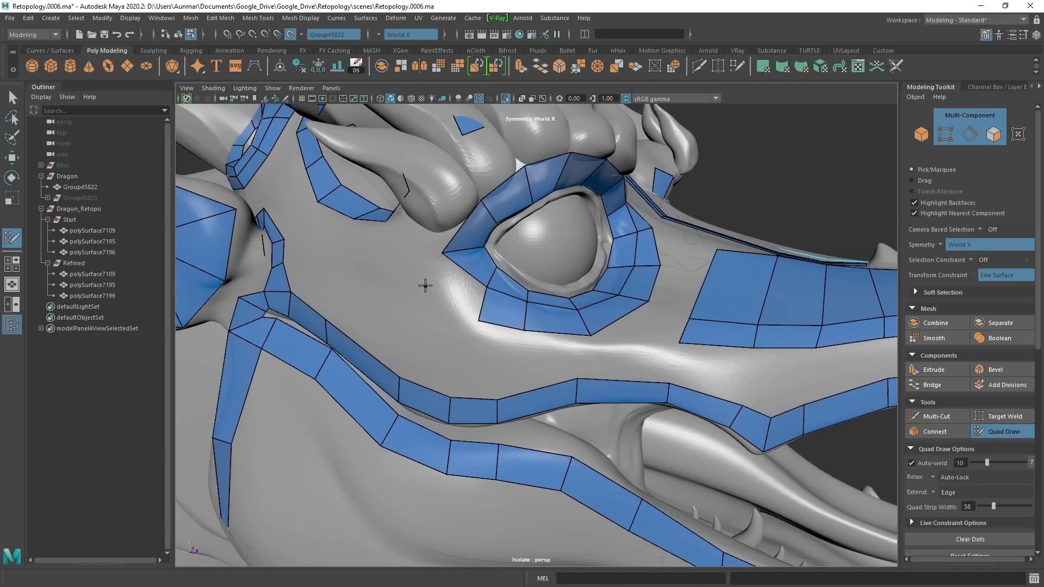
left_click(462, 292, "shift")
Move the snout patch's upper rear corner vertex up toward the ridge strip.
mouse_move(459, 291)
left_mouse_down("alt")
mouse_move(436, 280)
mouse_move(513, 303)
mouse_move(524, 240)
mouse_move(474, 224)
mouse_move(716, 348)
mouse_move(659, 341)
left_mouse_up("alt")
middle_click_drag(430, 298, 530, 324, "alt")
scroll(527, 309, "up", 3)
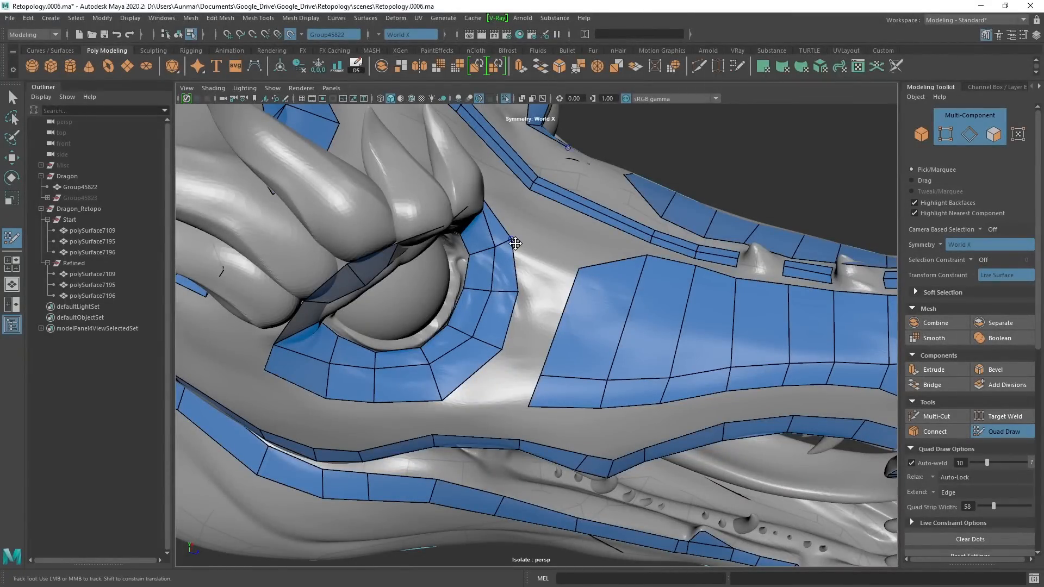
left_click_drag(577, 264, 571, 235)
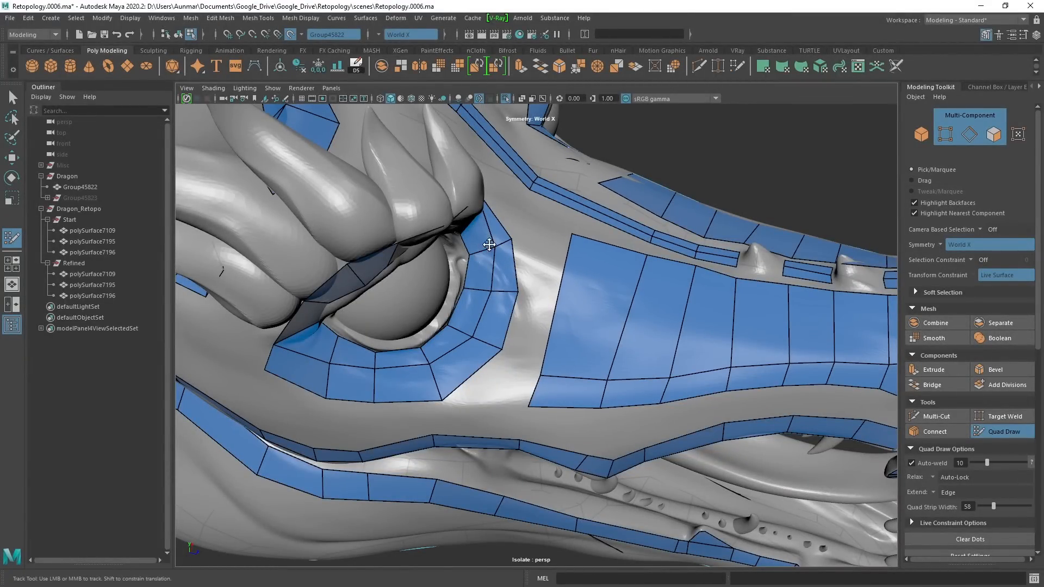
Draw a quad against the rear edge of the nose loop, in the crease behind the nostril.
left_click_drag(488, 380, 506, 360, "alt")
middle_click_drag(693, 327, 584, 348, "alt")
mouse_move(584, 347)
left_mouse_down("alt")
mouse_move(656, 293)
mouse_move(578, 348)
left_mouse_up("alt")
scroll(567, 346, "up", 4)
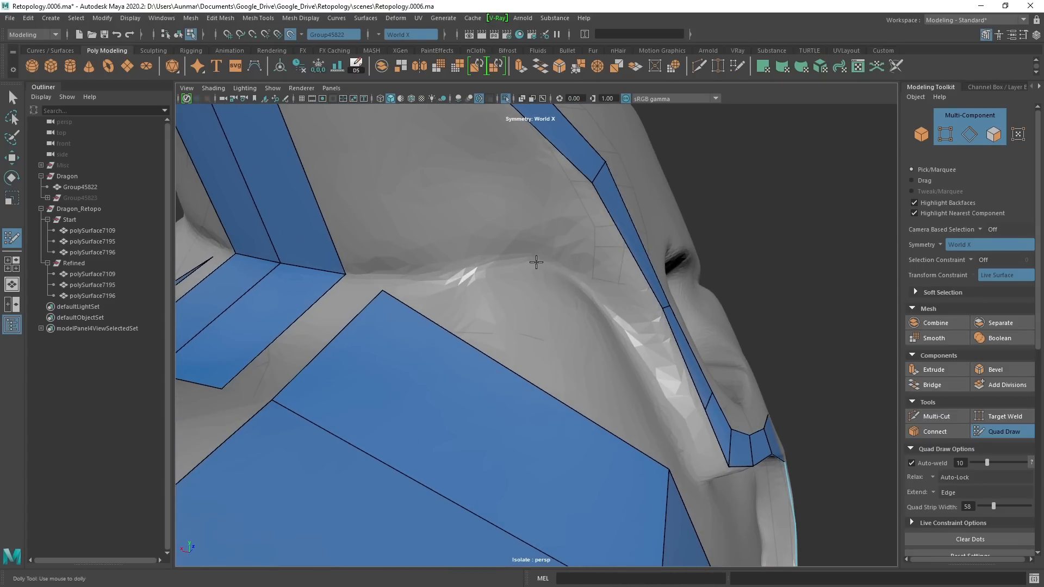
scroll(541, 266, "down", 1)
left_click_drag(605, 309, 639, 346, "alt")
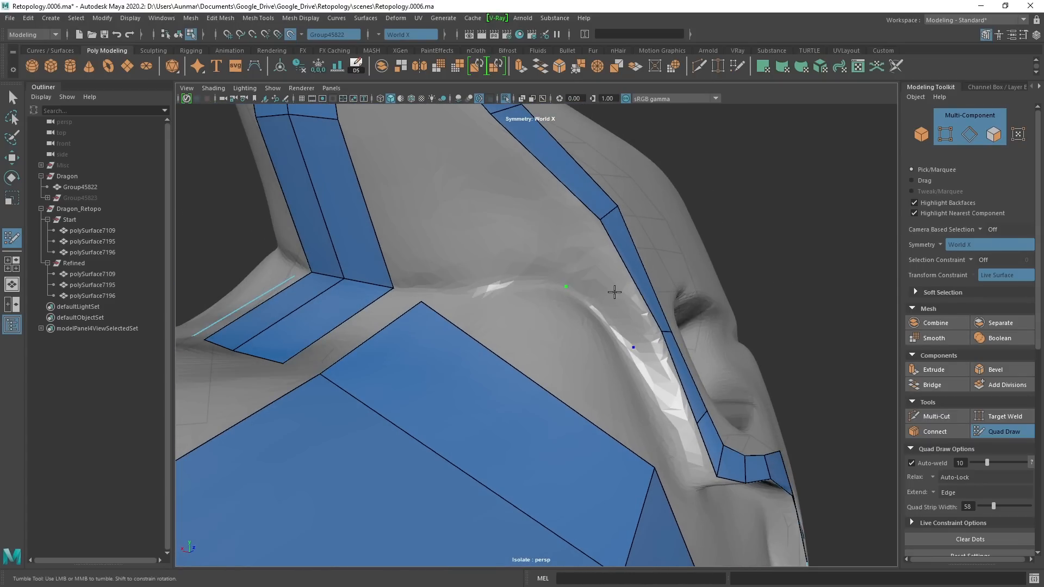
left_click_drag(610, 288, 533, 273, "alt")
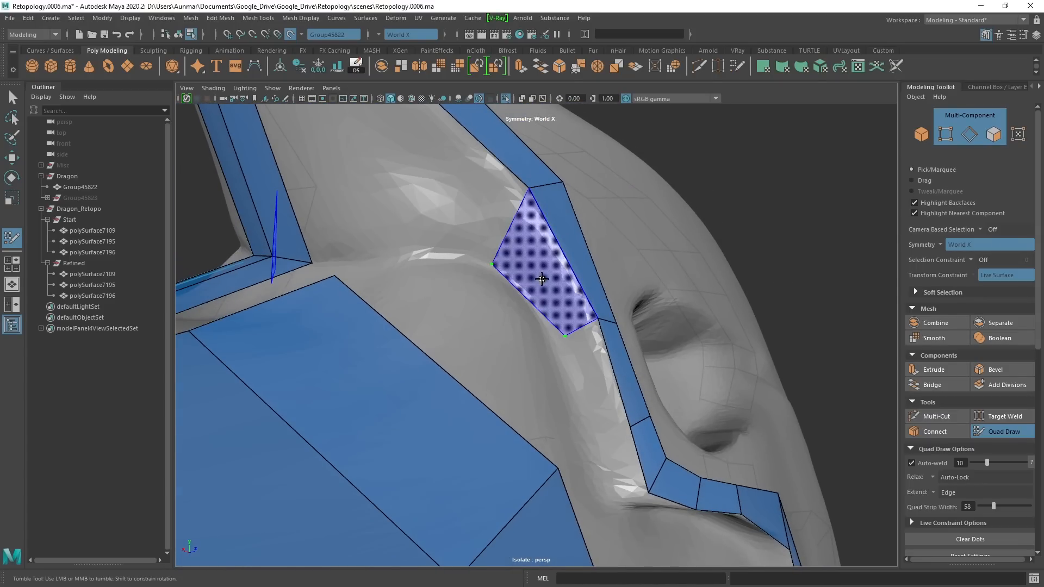
left_click(536, 272, "shift")
Add a second quad below the first along the rear edge of the nose loop.
middle_click_drag(649, 367, 539, 318, "alt")
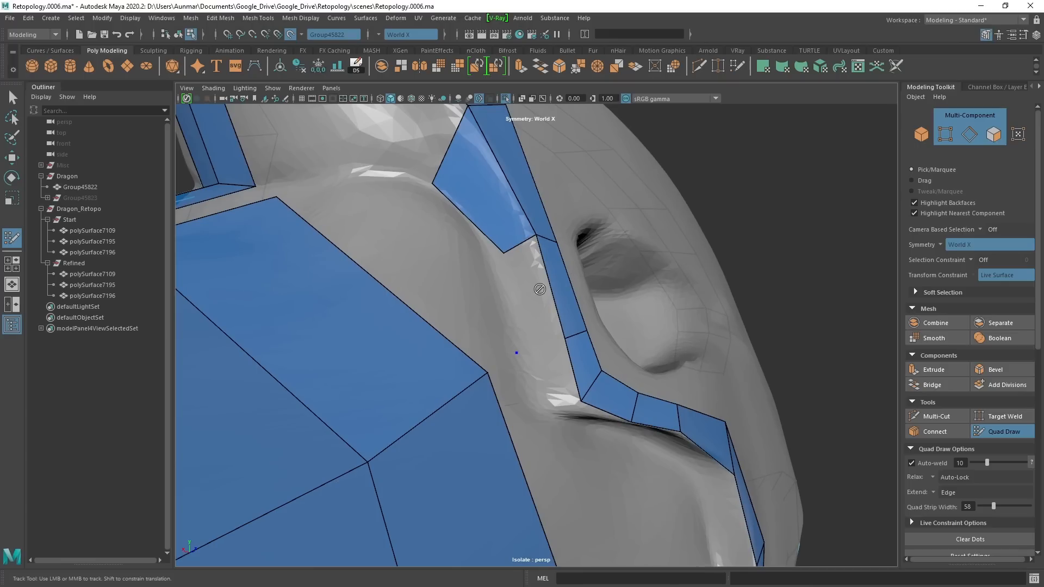
mouse_move(529, 285)
left_mouse_down("alt")
mouse_move(560, 294)
mouse_move(543, 318)
left_mouse_up("alt")
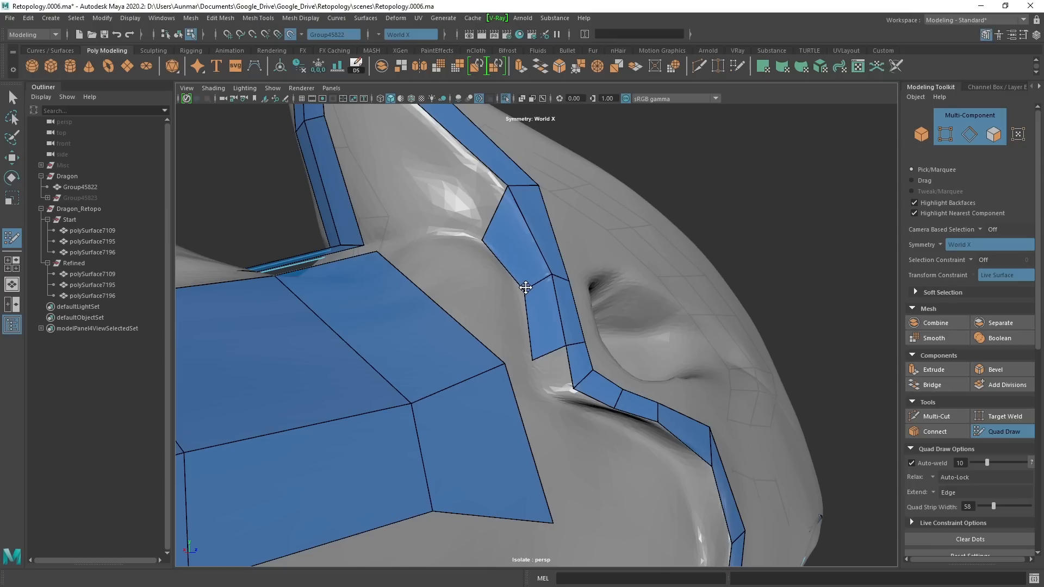
middle_click_drag(580, 344, 541, 284, "alt")
left_click_drag(541, 285, 533, 345, "alt")
middle_click_drag(533, 344, 517, 293, "alt")
right_click_drag(474, 293, 498, 294, "alt")
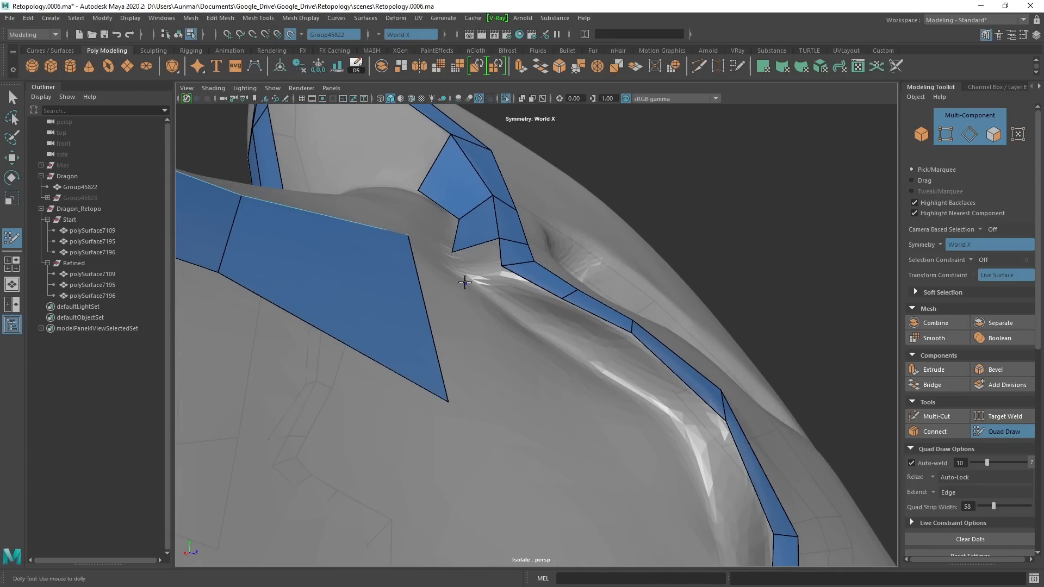
Continue the new quad row around the nose loop's bend and along the upper crease of the lip bulge.
left_click_drag(465, 281, 466, 252, "alt")
mouse_move(596, 341)
left_mouse_down("alt")
mouse_move(575, 323)
mouse_move(559, 328)
left_mouse_up("alt")
middle_click_drag(536, 297, 587, 323, "alt")
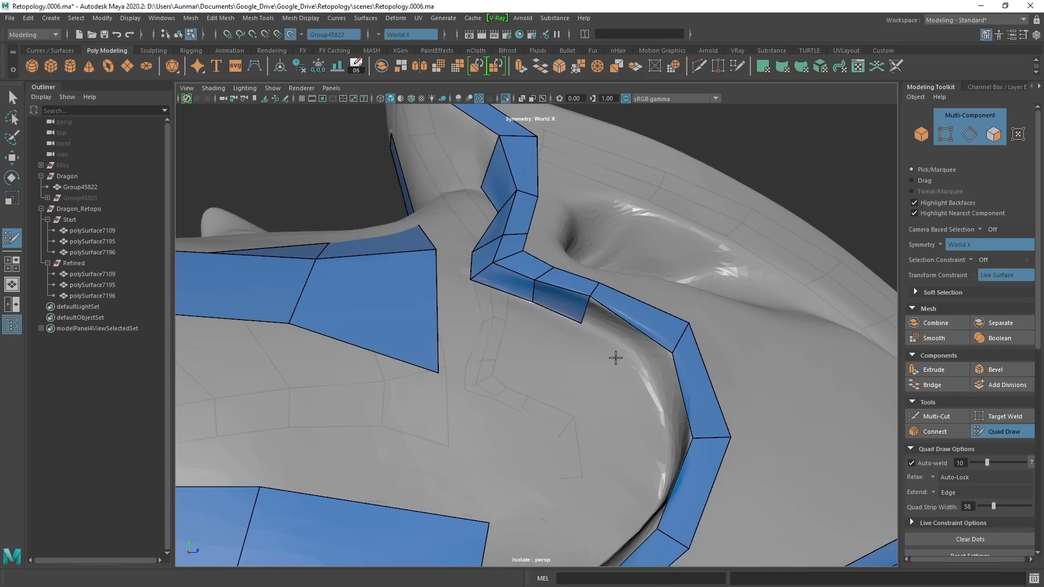
left_click_drag(617, 356, 513, 299, "alt")
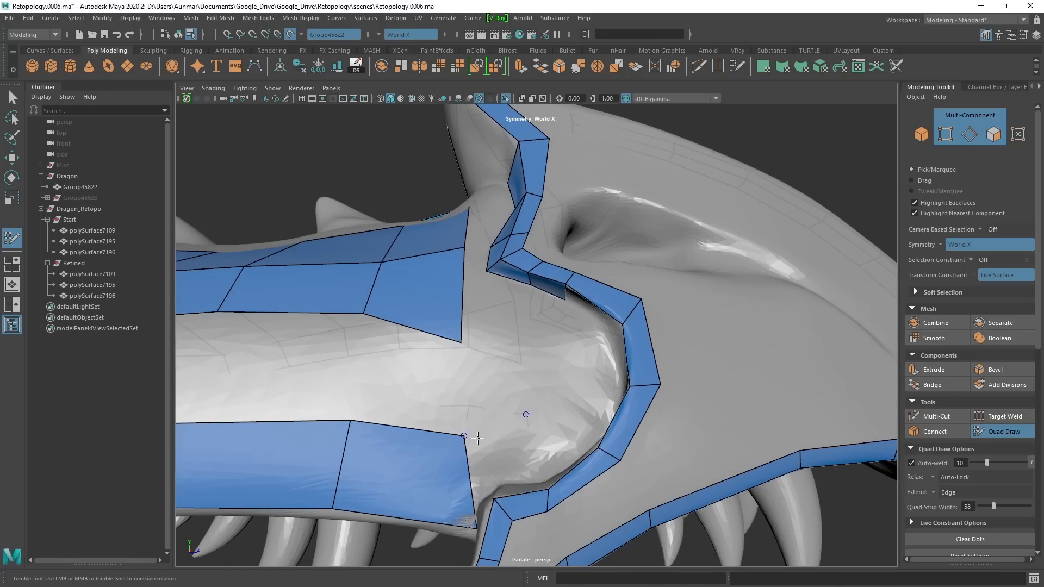
Extend the inner quad row along the nose loop, down the front of the lip bulge toward its lower bend.
left_click_drag(475, 438, 569, 323, "alt")
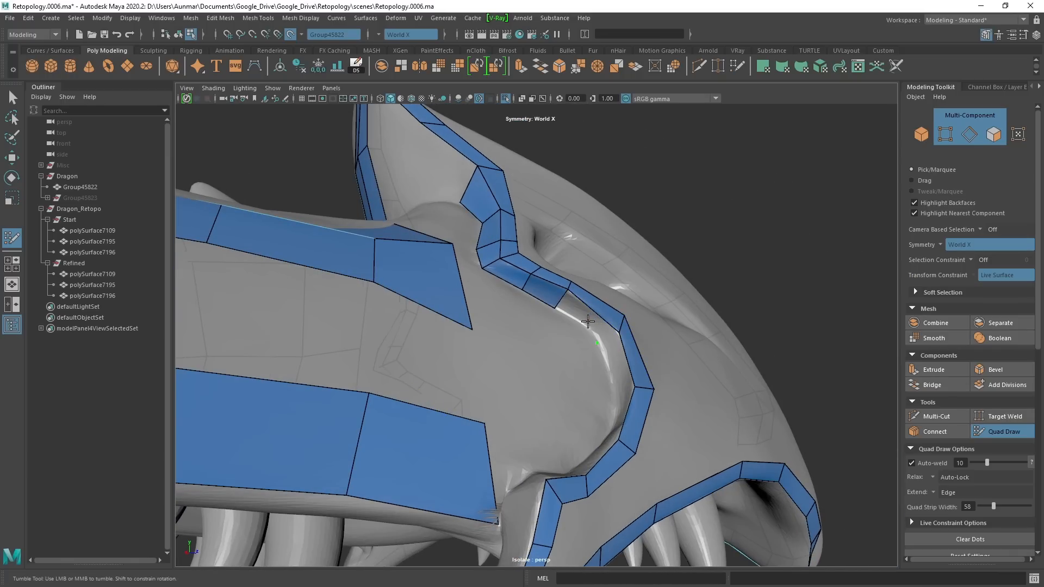
left_click_drag(624, 389, 571, 341, "alt")
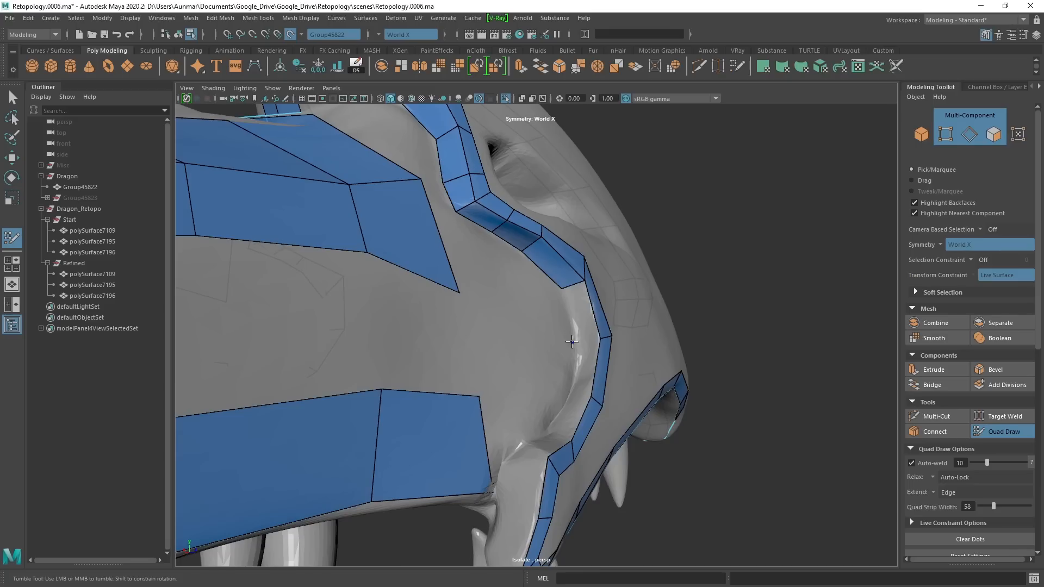
scroll(602, 322, "up", 5)
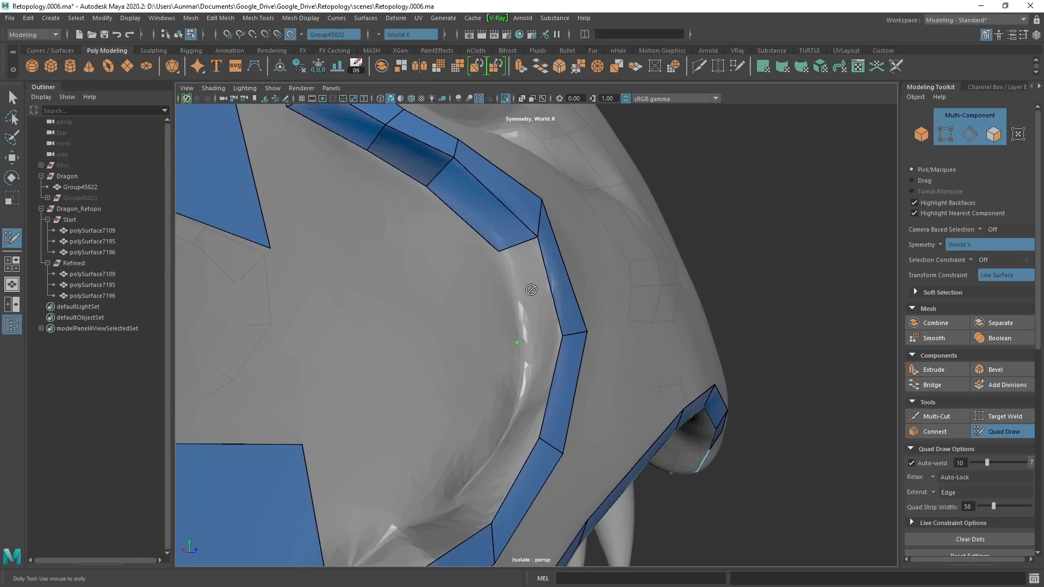
left_click_drag(528, 253, 545, 239, "alt")
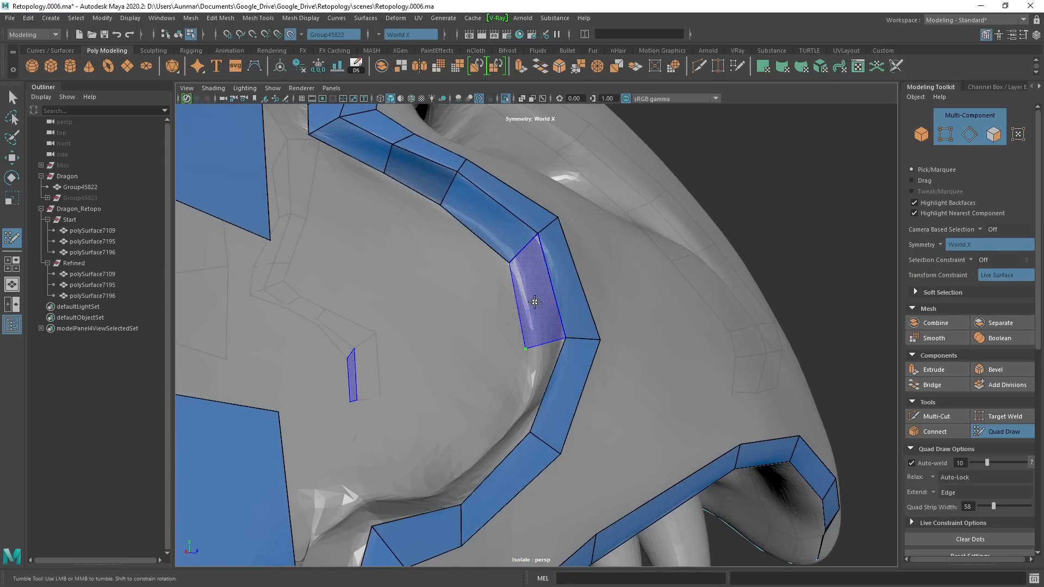
left_click(538, 312, "shift")
middle_click_drag(508, 413, 523, 376, "alt")
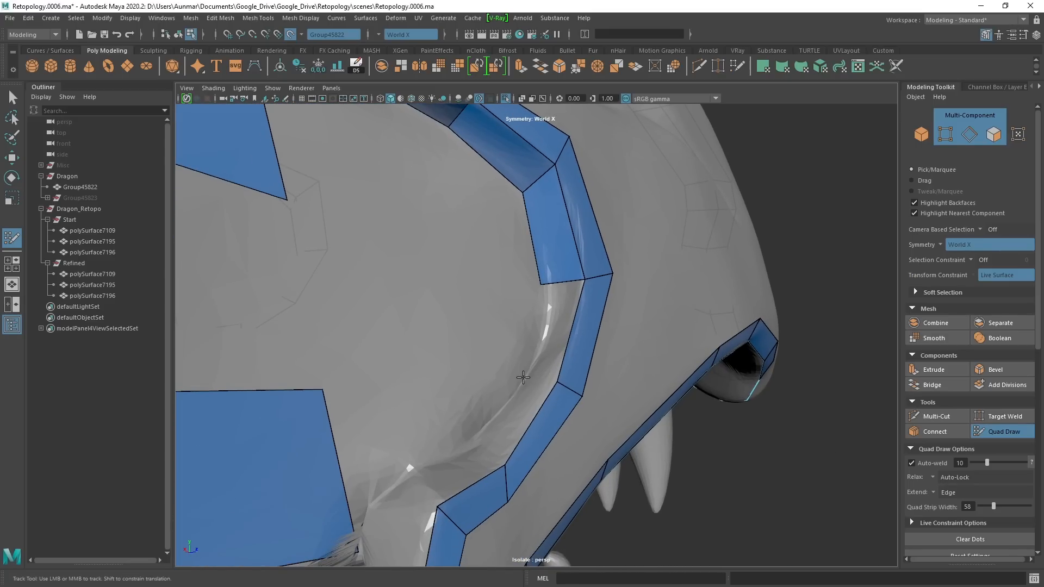
left_click(549, 333, "shift")
Continue the inner quad row around the nose loop's lower bend until it reaches the lip corner.
left_click_drag(549, 333, 519, 355, "alt")
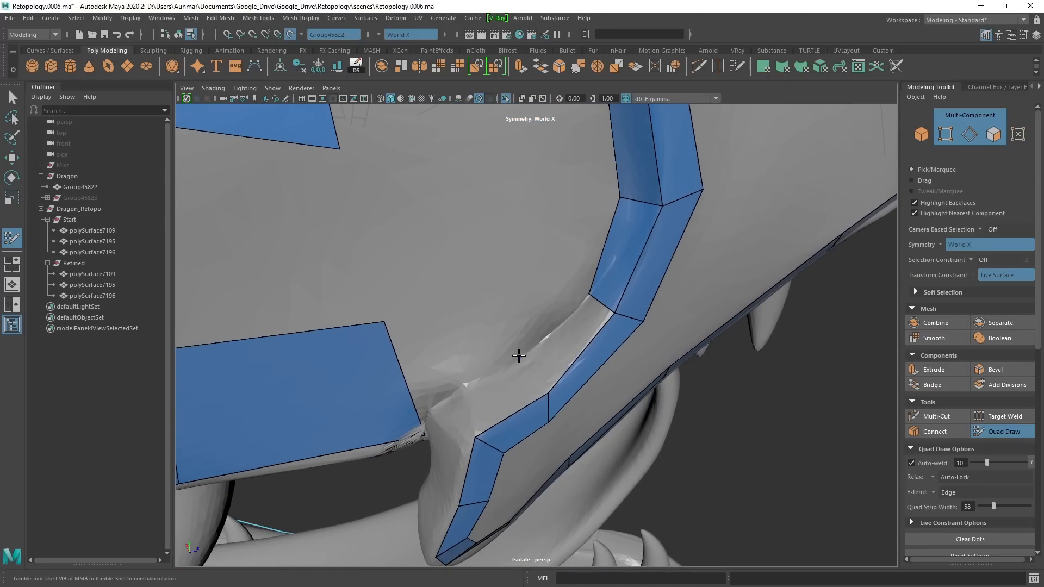
left_click(562, 339, "shift")
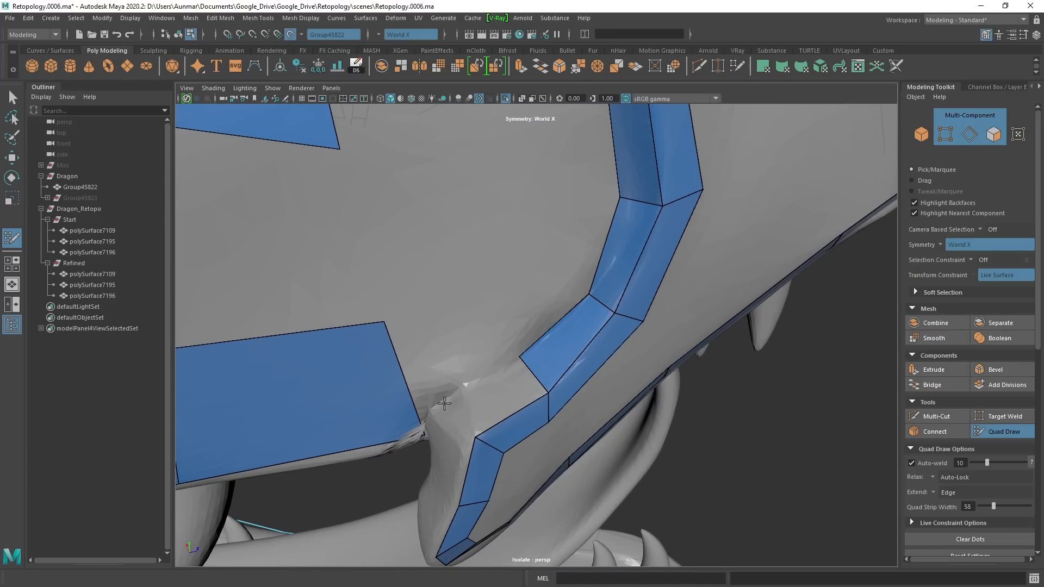
mouse_move(444, 403)
left_mouse_down("alt")
mouse_move(463, 368)
mouse_move(458, 385)
mouse_move(563, 384)
mouse_move(473, 436)
mouse_move(492, 421)
mouse_move(479, 419)
mouse_move(484, 412)
left_mouse_up("alt")
left_click(497, 386, "shift")
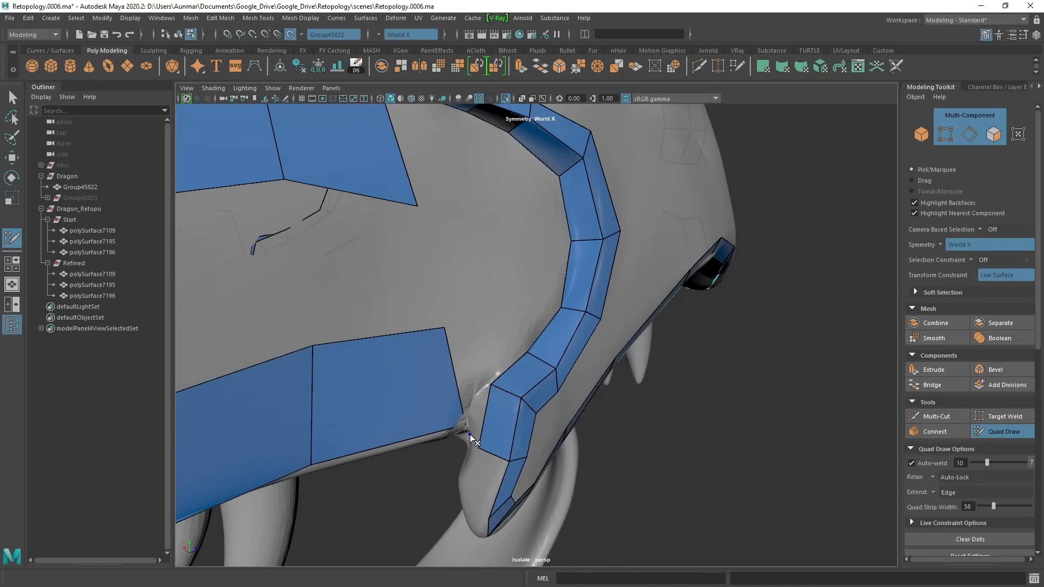
Fill the lip bulge inside the nose loop with two stacked quads.
left_click_drag(471, 430, 412, 356, "alt")
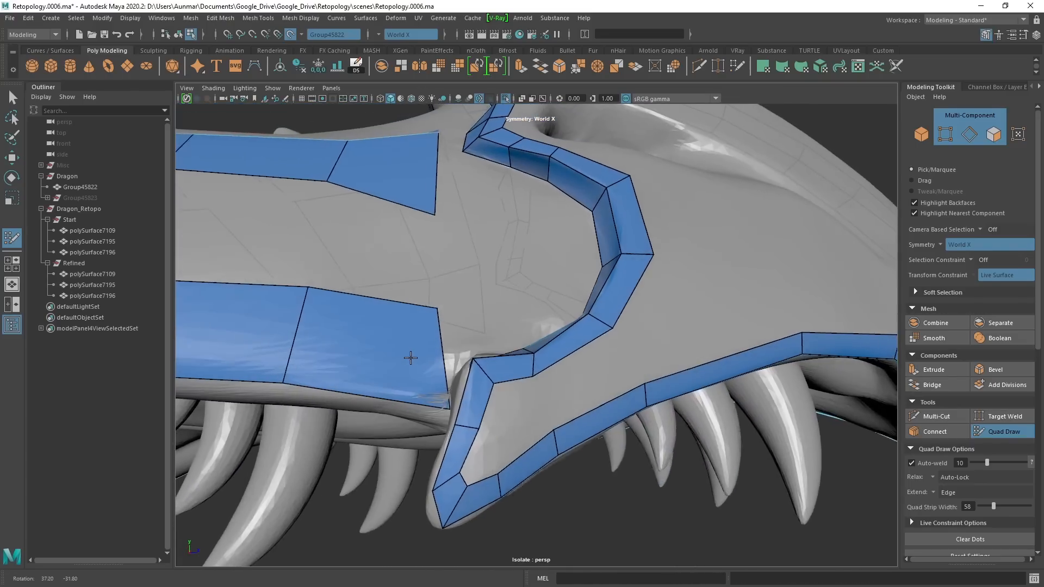
middle_click_drag(412, 356, 526, 412, "alt")
left_click_drag(526, 412, 623, 317, "alt")
left_click(646, 237, "shift")
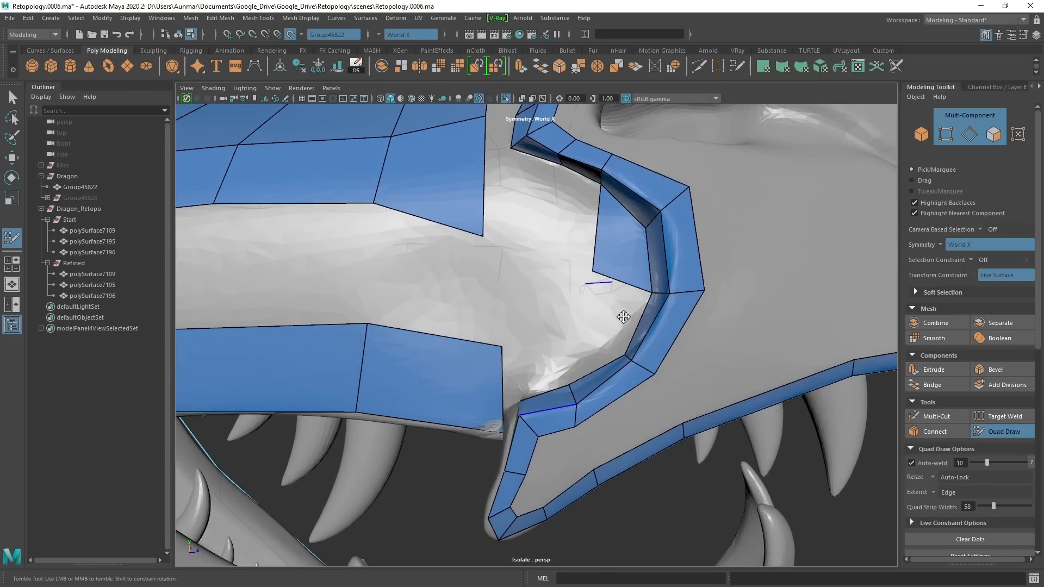
left_click(598, 307, "shift")
left_click(616, 274, "ctrl")
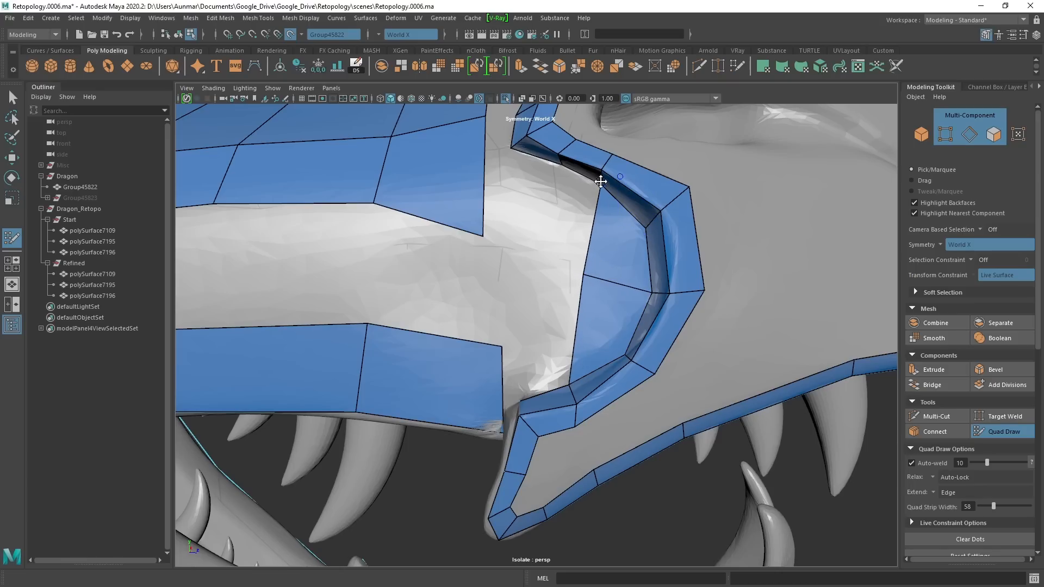
left_click(639, 198, "ctrl")
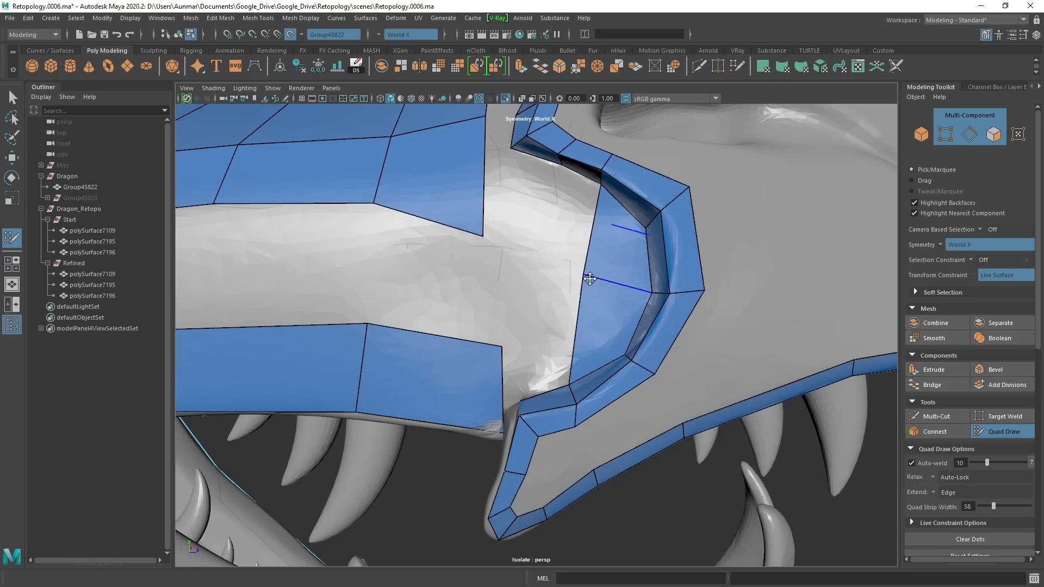
Add another column of quads behind the bulge patch and extend its upper part toward the snout patch.
middle_click_drag(591, 279, 591, 339, "alt")
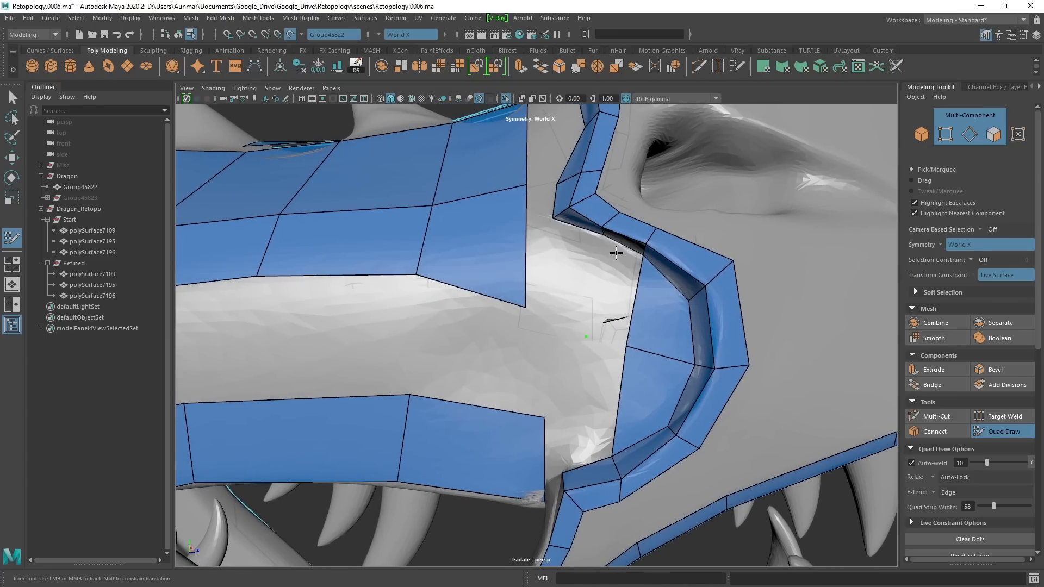
left_click(612, 296, "shift")
mouse_move(611, 309)
left_mouse_down("shift")
mouse_move(597, 343)
mouse_move(584, 340)
left_mouse_up("shift")
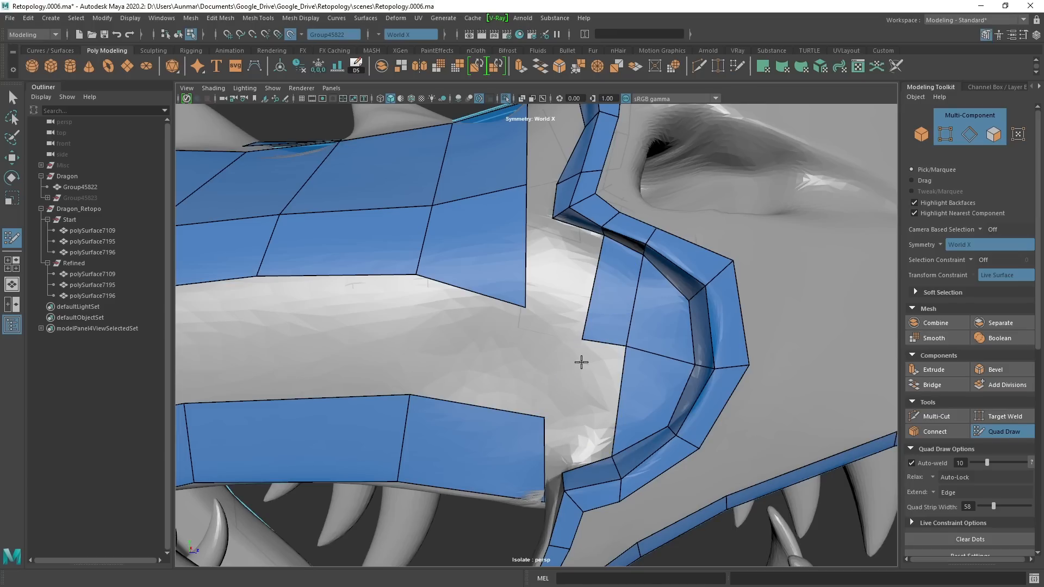
mouse_move(598, 344)
left_mouse_down("ctrl")
mouse_move(594, 438)
mouse_move(570, 460)
mouse_move(579, 472)
mouse_move(571, 331)
mouse_move(589, 302)
mouse_move(598, 326)
mouse_move(599, 268)
mouse_move(606, 281)
mouse_move(570, 267)
left_mouse_up("ctrl")
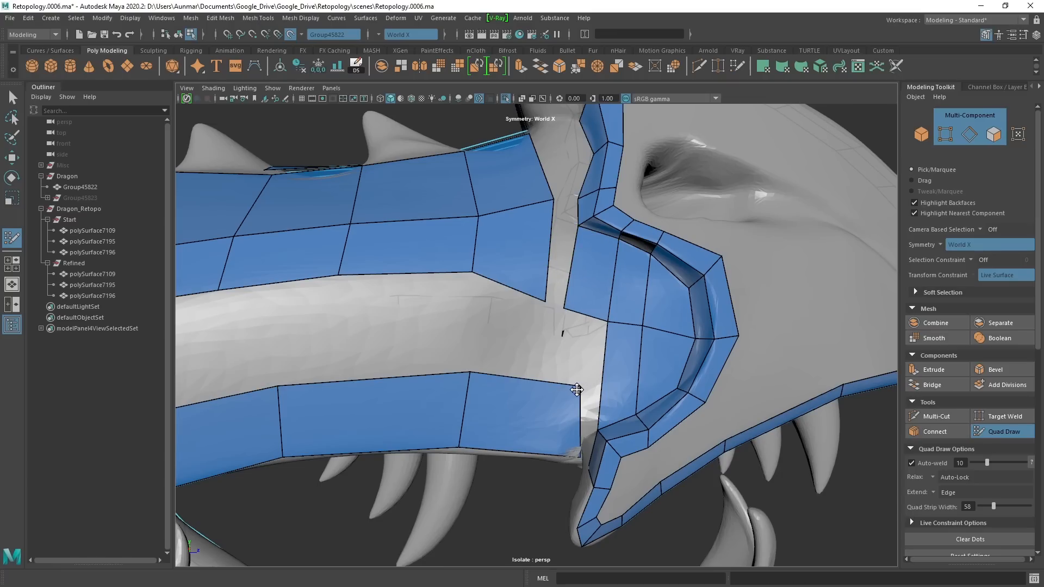
left_click_drag(576, 389, 570, 393)
right_click_drag(570, 393, 531, 392, "alt")
middle_click_drag(531, 391, 570, 364, "alt")
right_click_drag(570, 364, 783, 560, "alt")
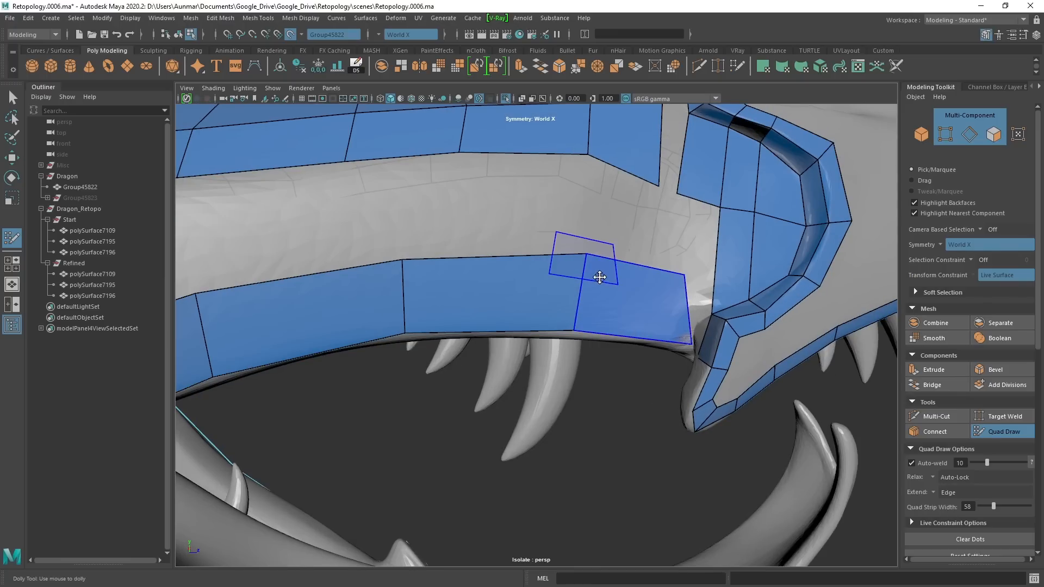
key("ctrl+z")
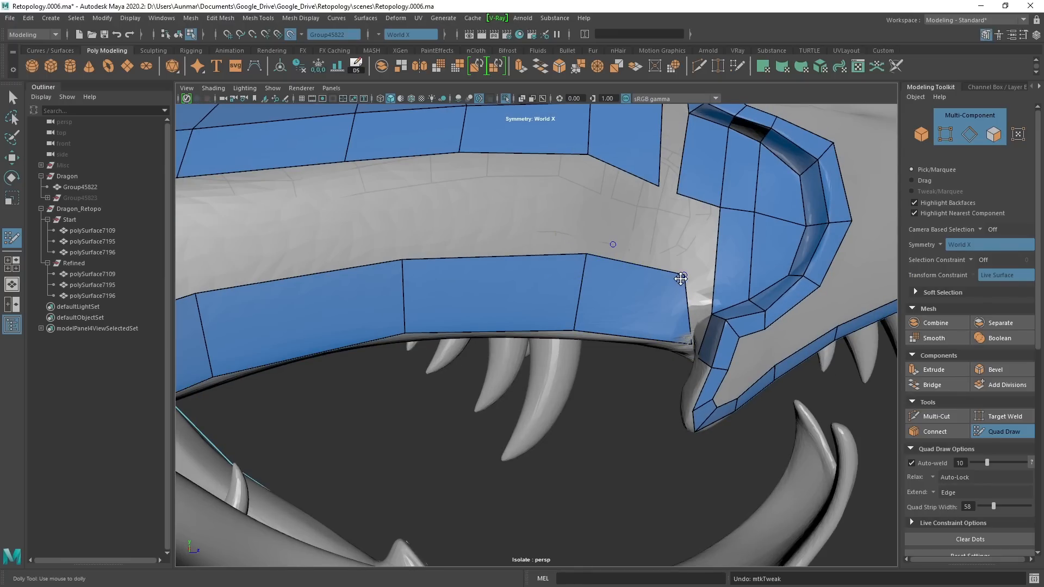
Narrow the upper lip strip by moving its upper-edge vertices down toward the lip, from the snout front back to below the eye.
left_click_drag(680, 279, 684, 313)
left_click_drag(564, 252, 559, 289)
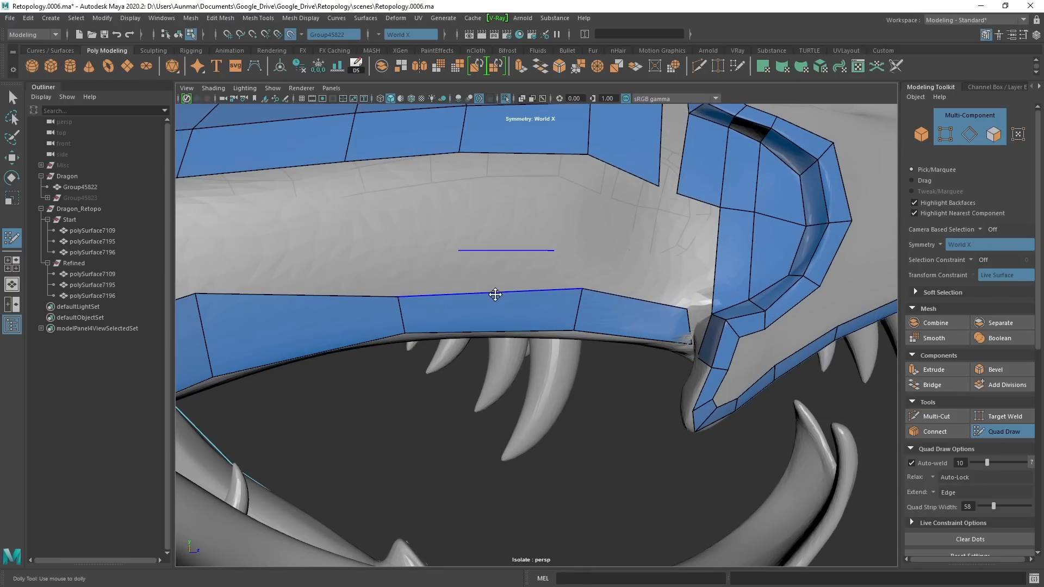
left_click_drag(422, 324, 515, 336, "alt")
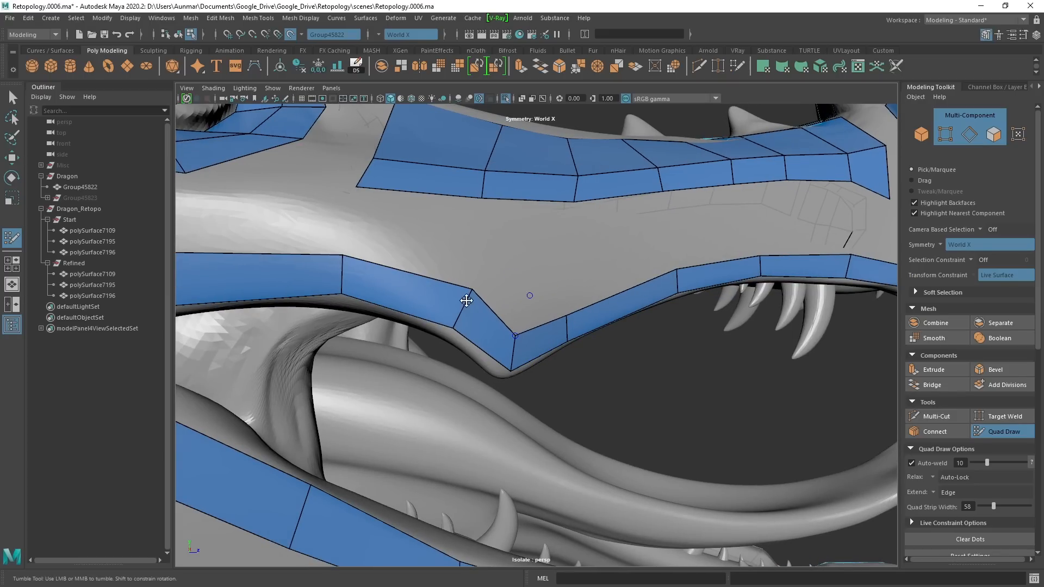
middle_click_drag(454, 303, 573, 281, "alt")
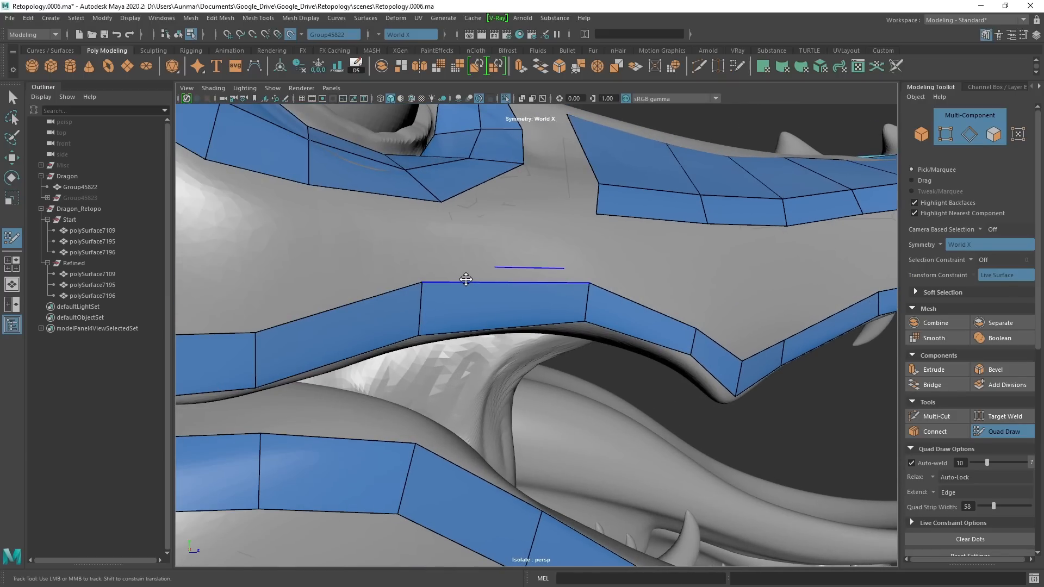
right_click_drag(463, 291, 568, 325, "alt")
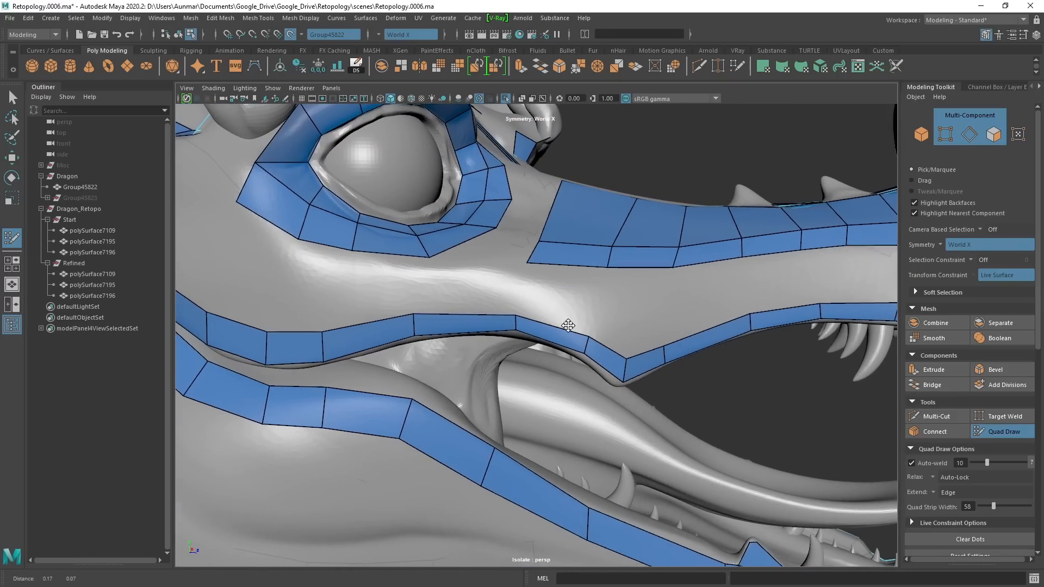
middle_click_drag(568, 325, 530, 320, "alt")
right_click_drag(530, 320, 505, 315, "alt")
left_click_drag(549, 329, 598, 321, "alt")
middle_click_drag(652, 312, 549, 307, "alt")
right_click_drag(549, 307, 666, 296, "alt")
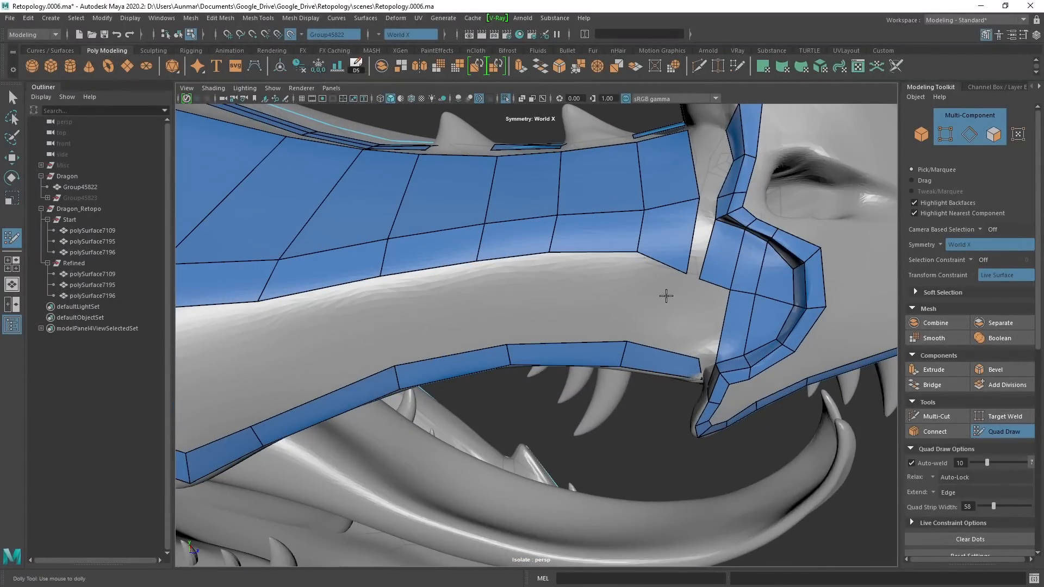
Raise the snout patch's lower front corner vertex in line with the patch's lower edge.
left_click_drag(688, 273, 690, 250)
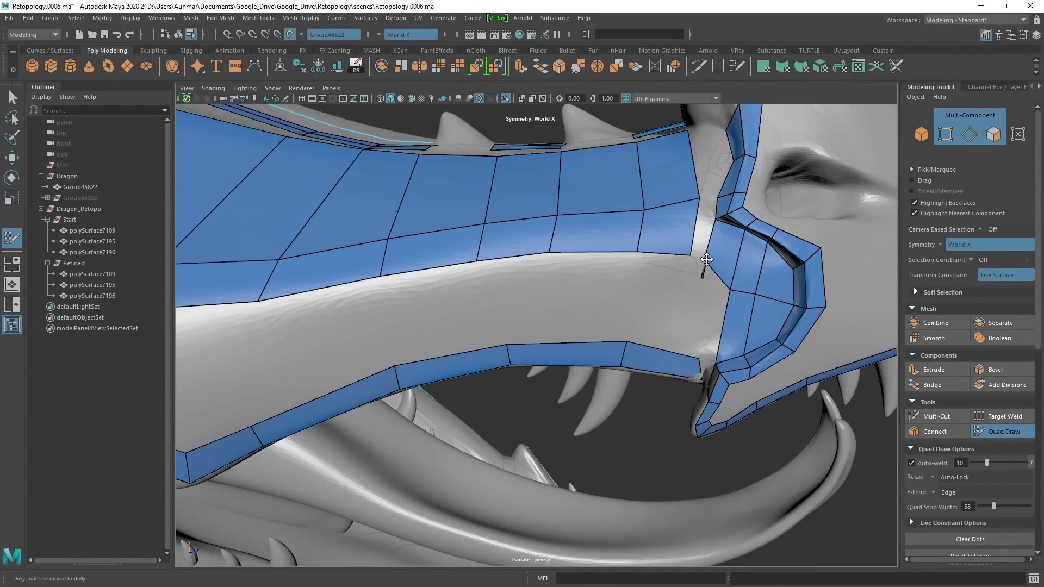
mouse_move(730, 293)
left_mouse_down()
mouse_move(732, 273)
mouse_move(759, 277)
mouse_move(733, 271)
mouse_move(777, 277)
mouse_move(654, 270)
left_mouse_up()
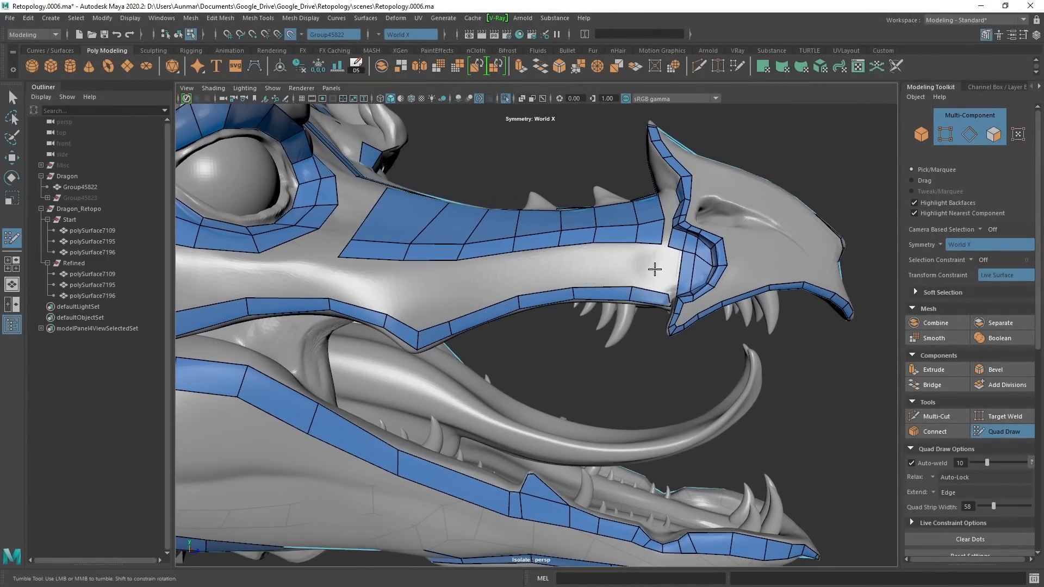
Extrude the rearmost and frontmost lower edges of the snout patch down to the upper lip strip, bridging the gap at both ends.
left_click_drag(389, 262, 403, 274, "alt")
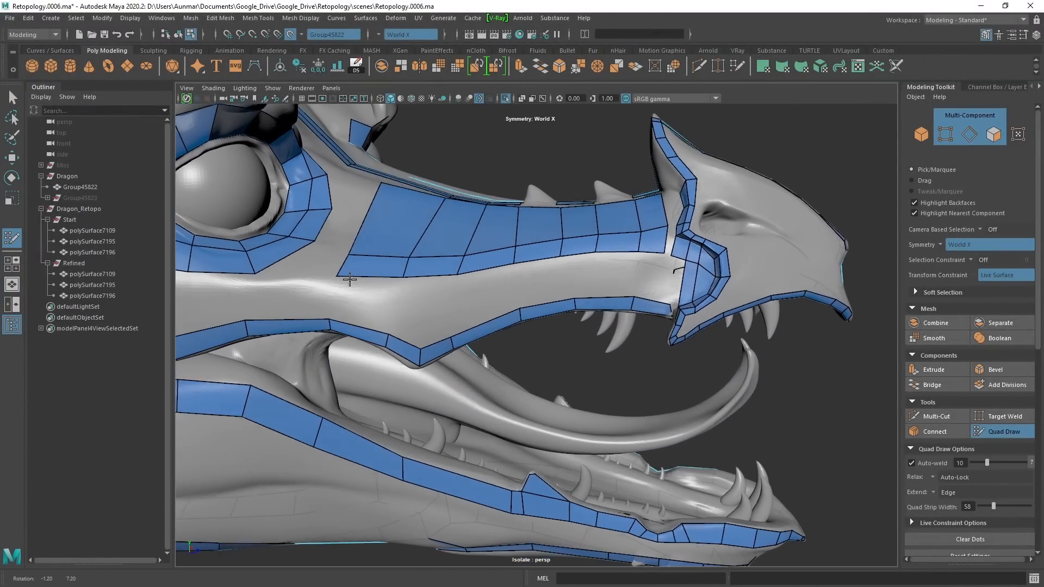
middle_click_drag(403, 274, 478, 312, "alt")
left_click_drag(501, 309, 499, 359)
right_click_drag(707, 320, 761, 312, "alt")
middle_click_drag(761, 312, 643, 305, "alt")
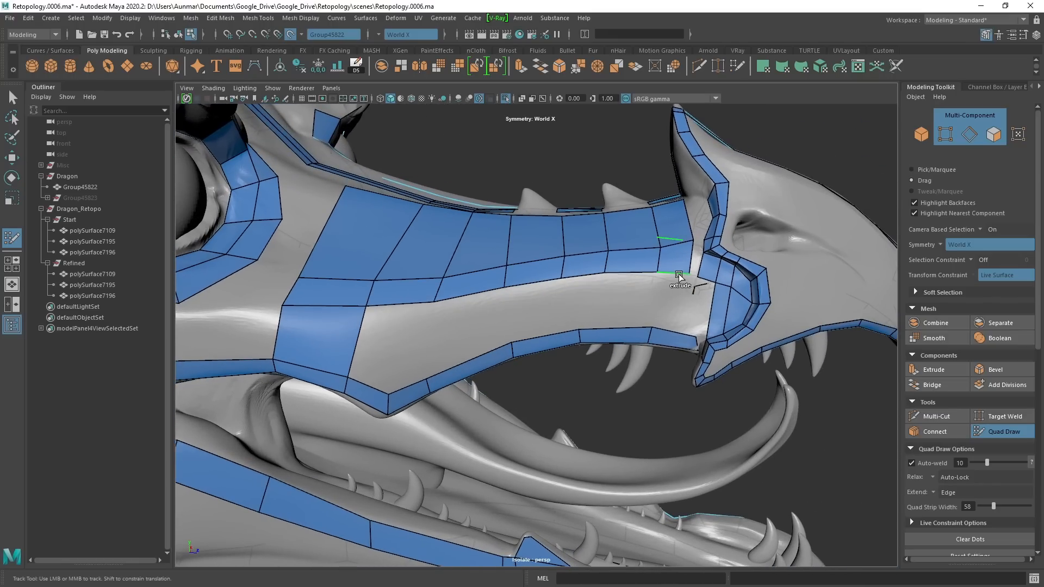
left_click_drag(679, 276, 678, 333)
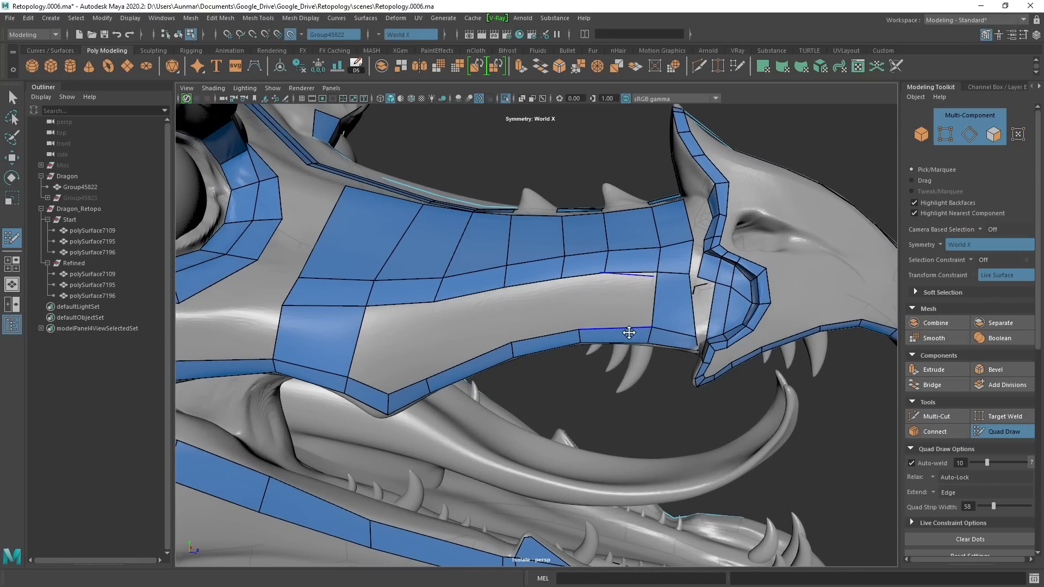
Split the rear bridging quad with a lengthwise edge loop and join its front end to a new quad above the lip peak.
left_click_drag(514, 298, 498, 283, "alt")
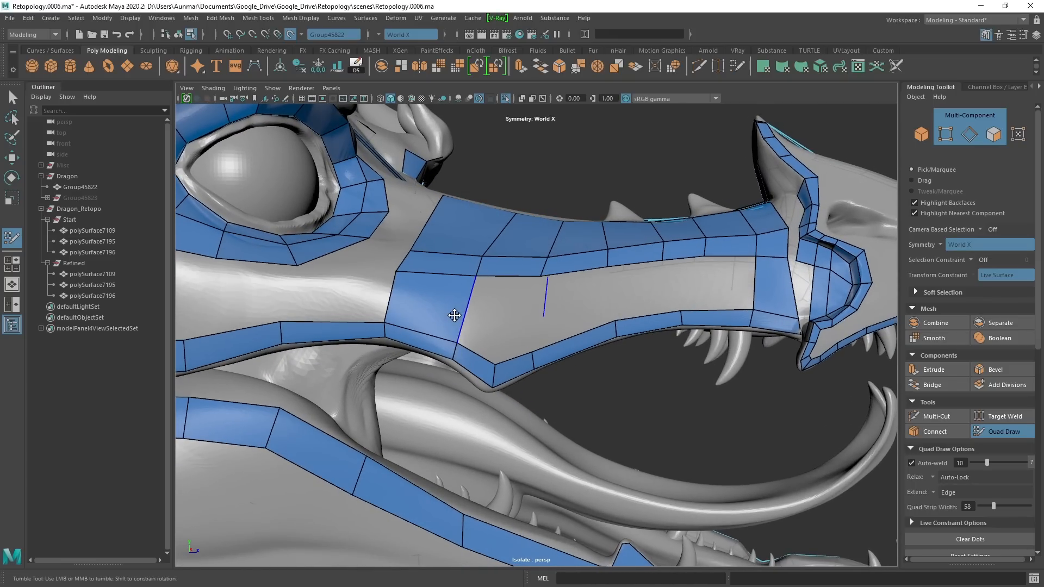
left_click(394, 296, "ctrl")
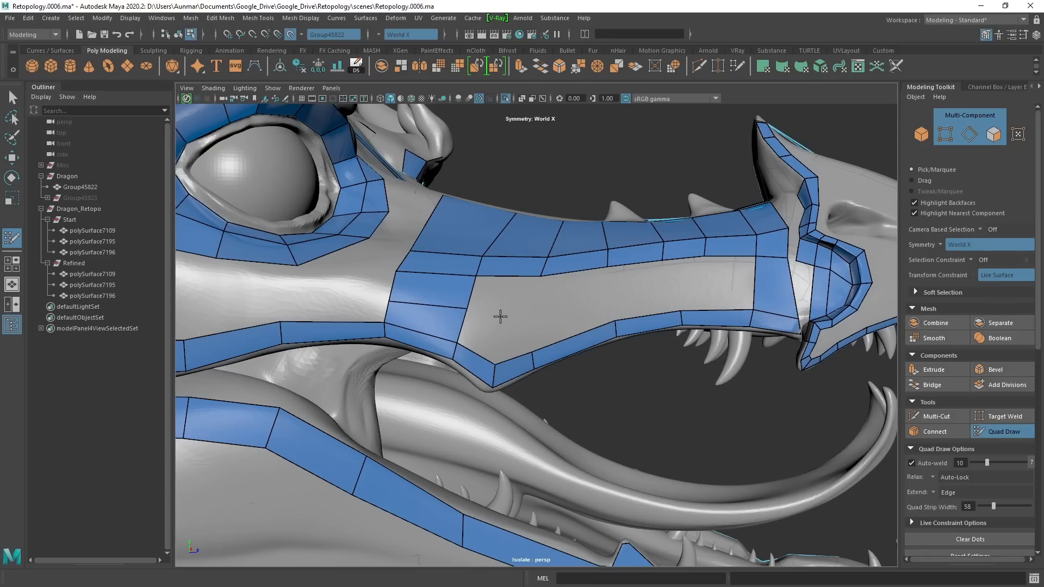
left_click(494, 342, "shift")
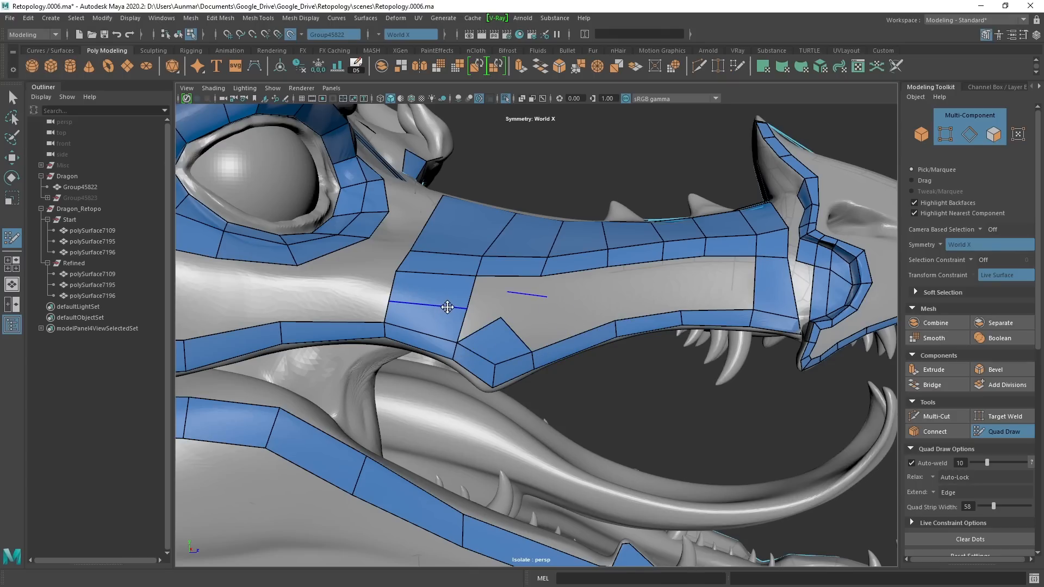
mouse_move(464, 311)
left_mouse_down()
mouse_move(491, 317)
mouse_move(485, 306)
left_mouse_up()
Remove one cross loop from the rear of the snout patch and slide the neighbouring loop forward to even out the spacing.
middle_click_drag(486, 303, 513, 293)
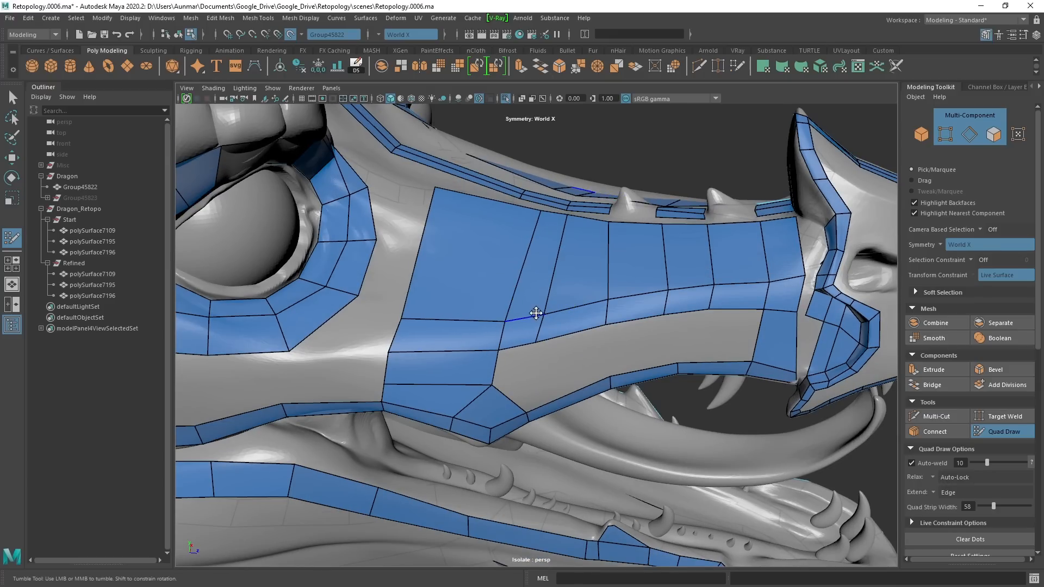
left_click_drag(535, 313, 514, 269, "alt")
left_click(548, 294, "ctrl")
middle_click_drag(511, 266, 531, 271)
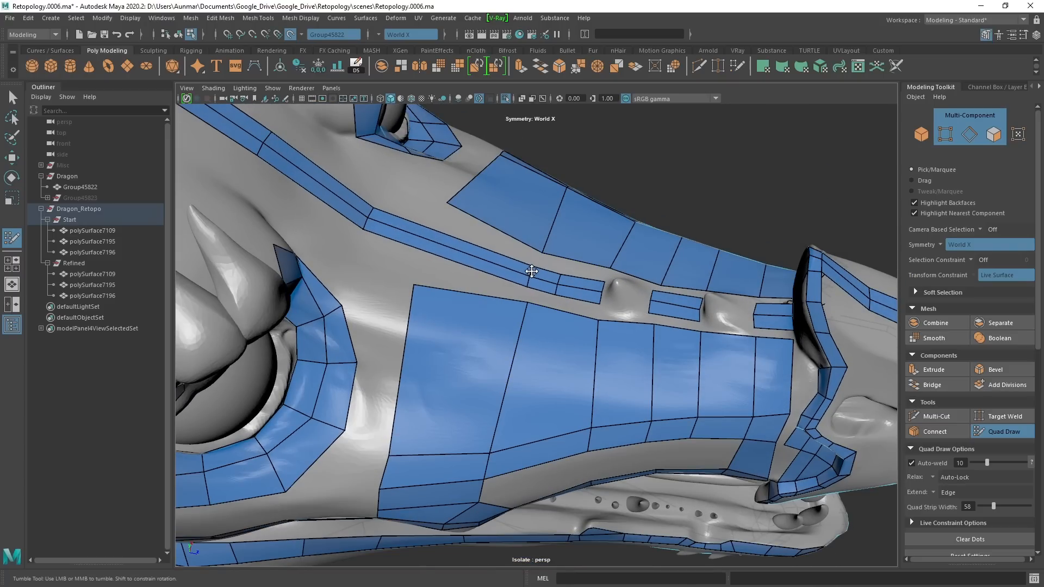
Extrude the front edges of the rear bridge and the lip-peak quad forward, connecting them to the snout patch and lip strip.
left_click_drag(561, 282, 489, 296, "alt")
middle_click_drag(489, 296, 508, 306, "alt")
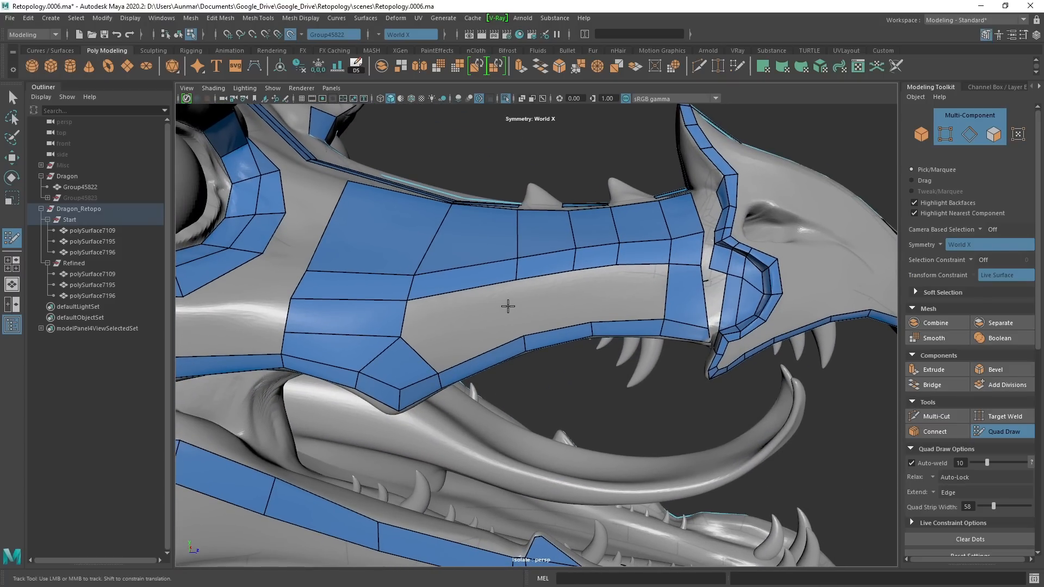
mouse_move(402, 323)
left_mouse_down()
mouse_move(523, 317)
mouse_move(514, 316)
left_mouse_up()
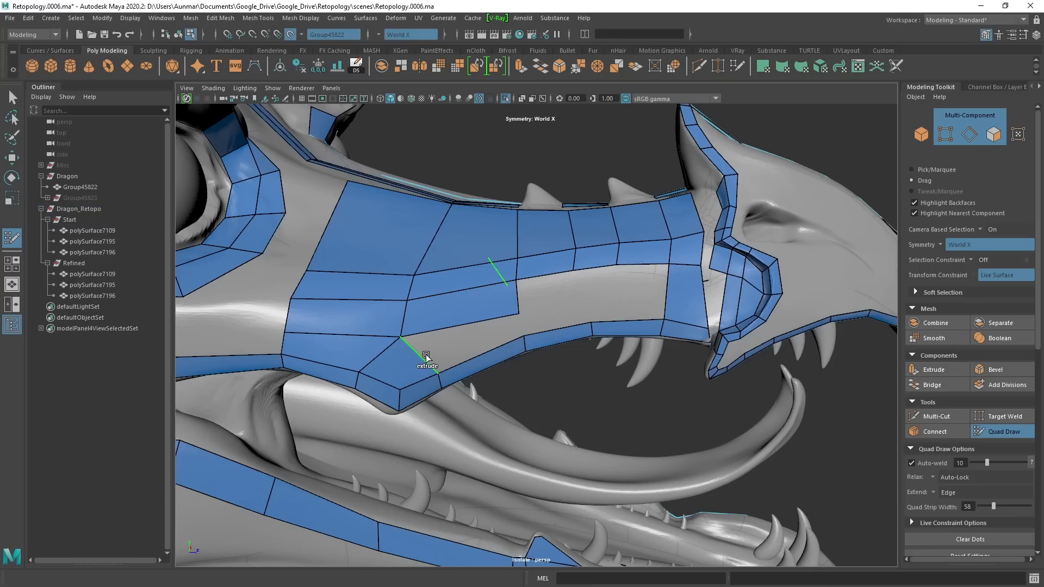
mouse_move(424, 355)
left_mouse_down()
mouse_move(519, 326)
mouse_move(515, 309)
left_mouse_up()
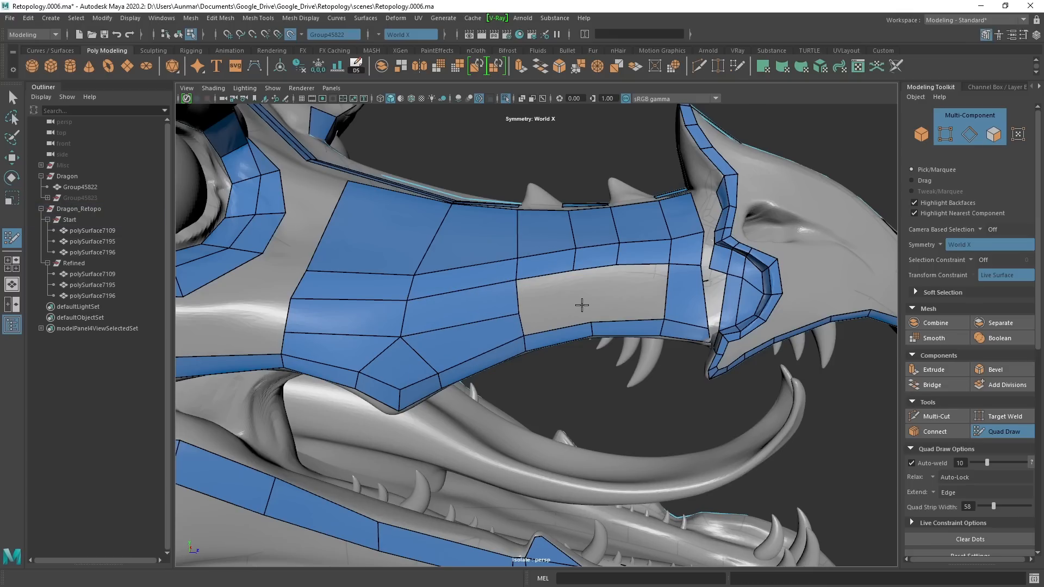
Fill the upper row of the gap below the snout patch with quads, even out its cross loop, and split the front bridge lengthwise.
left_click(548, 289, "shift")
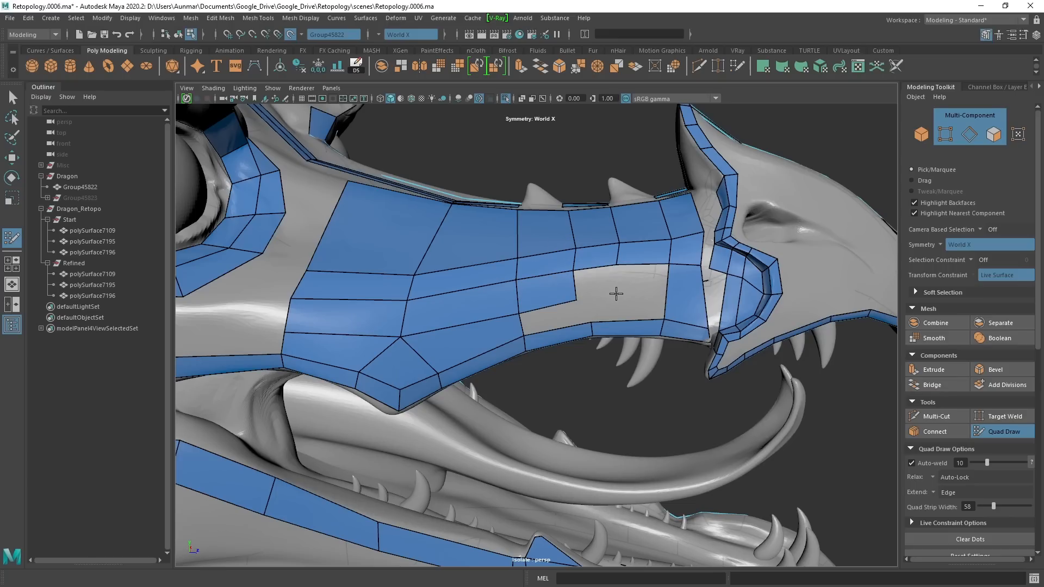
left_click(595, 279, "shift")
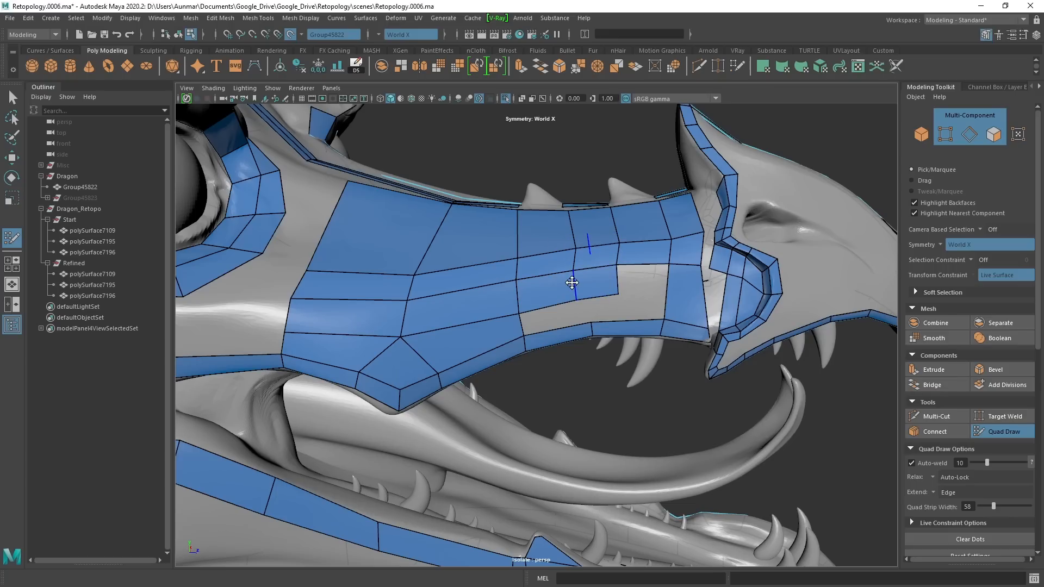
left_click(612, 282, "shift")
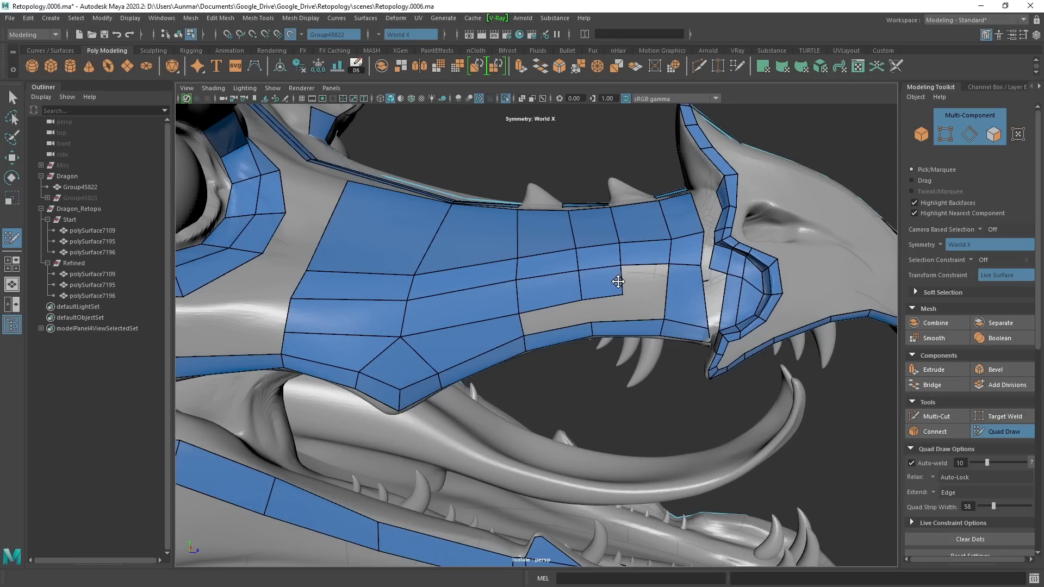
left_click(671, 290, "ctrl")
left_click(639, 274, "shift")
Insert an edge loop across the curved nose-loop patch and pull its outer vertices outward to round the contour.
middle_click_drag(714, 293, 673, 299, "alt")
left_click_drag(673, 299, 668, 263, "alt")
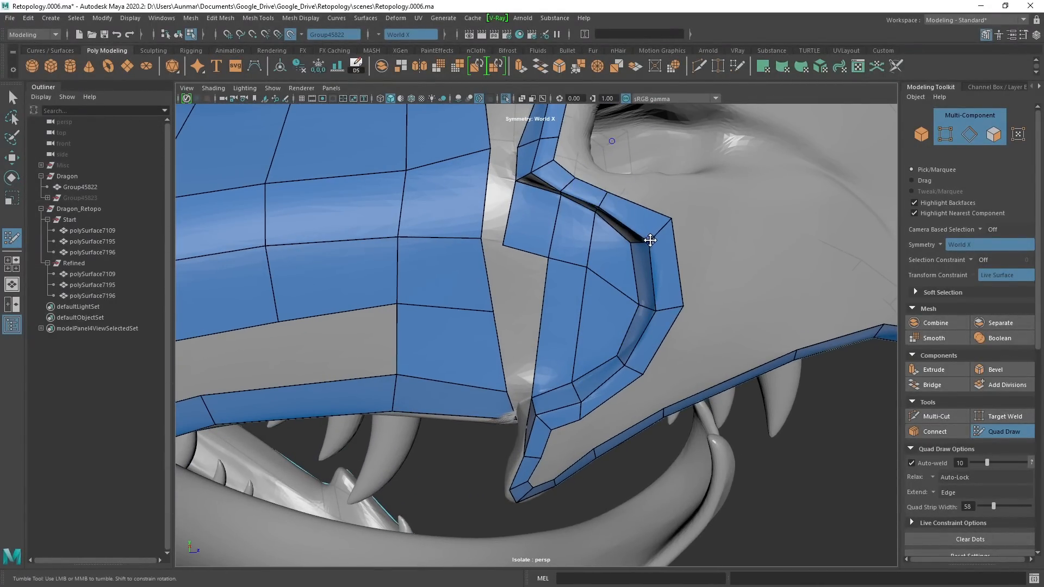
mouse_move(638, 303)
left_mouse_down()
mouse_move(638, 273)
mouse_move(688, 283)
left_mouse_up()
left_click(672, 320, "ctrl")
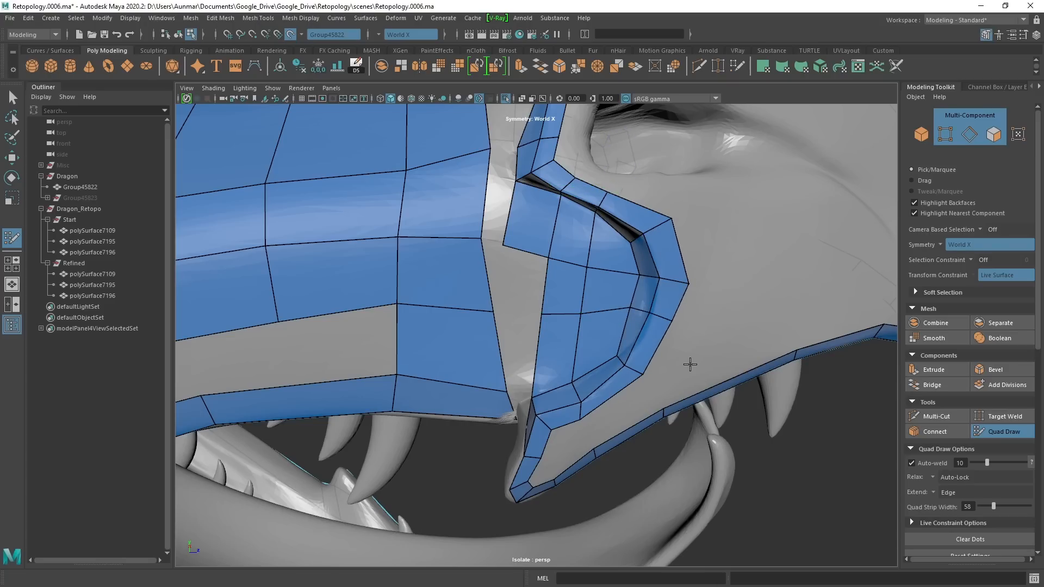
left_click_drag(649, 314, 677, 322)
left_click_drag(600, 327, 589, 319, "alt")
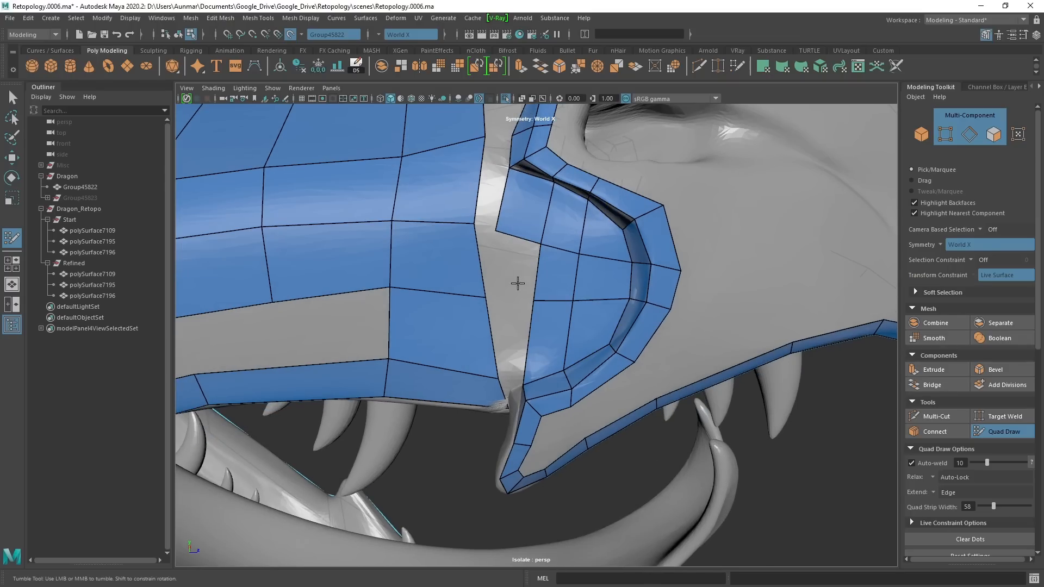
Weld two front vertices of the snout patch to the rear corners of the nose-loop patch.
middle_click_drag(495, 227, 517, 303, "alt")
left_click_drag(517, 302, 521, 300, "alt")
middle_click_drag(513, 244, 512, 230, "alt")
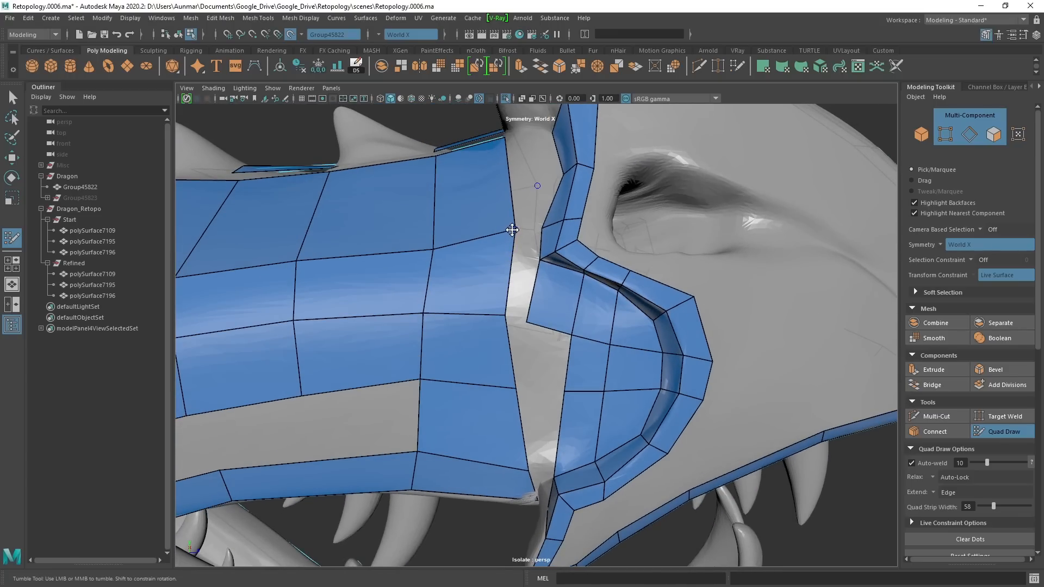
left_click_drag(516, 233, 540, 260)
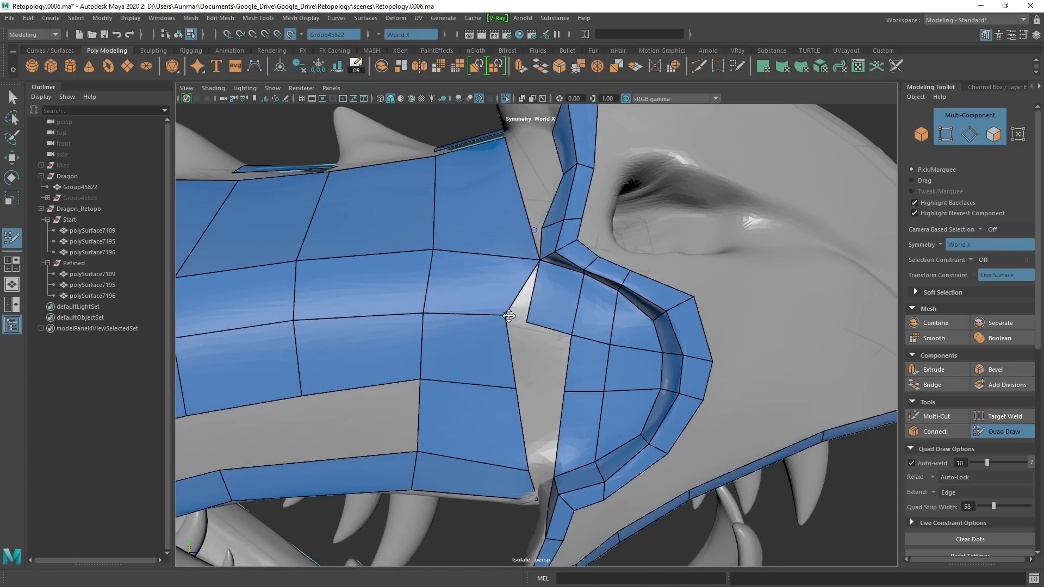
left_click_drag(506, 314, 526, 323)
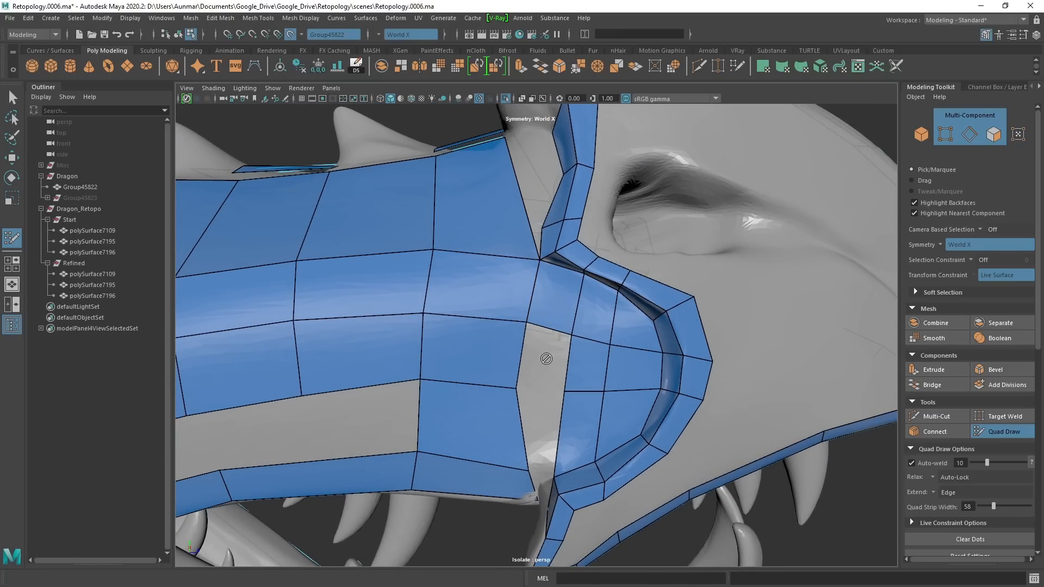
Fill the remaining gap between the snout front and the nose loop with quads down to the lip corner.
mouse_move(545, 359)
left_mouse_down("alt")
mouse_move(562, 333)
mouse_move(603, 309)
left_mouse_up("alt")
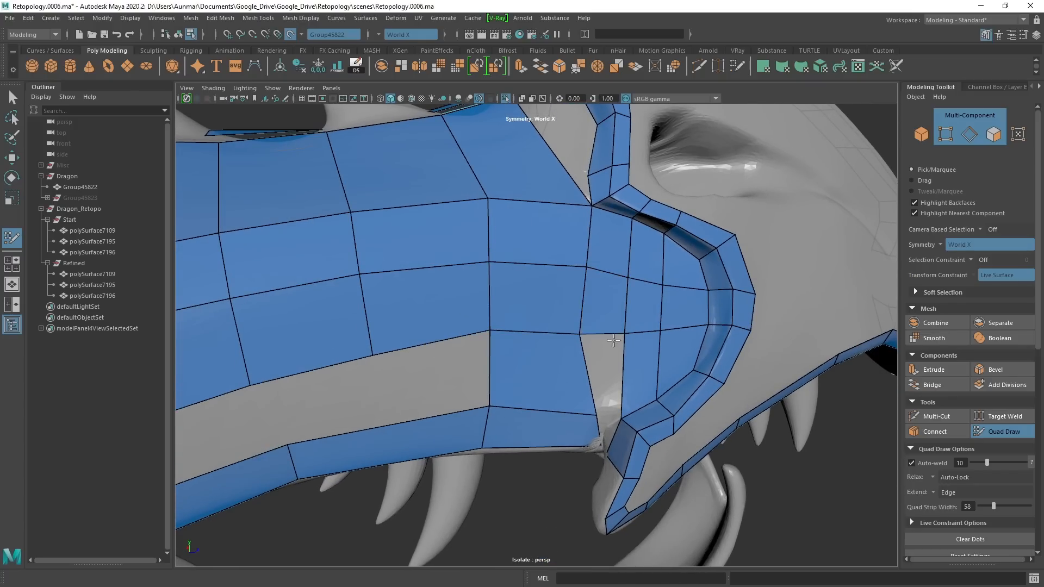
left_click(608, 376, "shift")
left_click_drag(609, 377, 631, 431, "alt")
middle_click_drag(631, 431, 479, 335, "alt")
right_click_drag(478, 334, 568, 373, "alt")
middle_click_drag(478, 349, 524, 349, "alt")
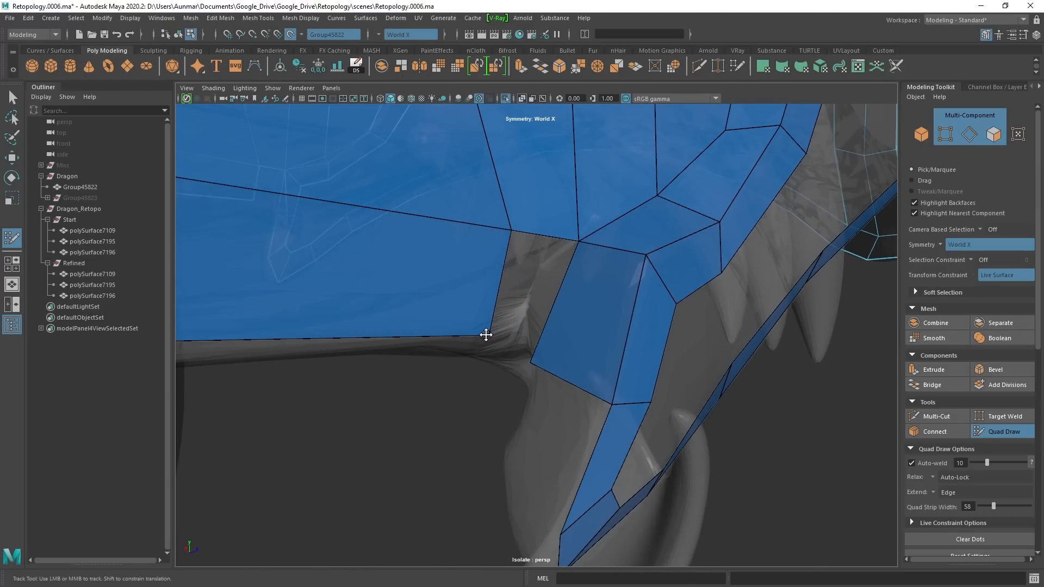
left_click(536, 277, "shift")
Add a cross edge to the upper lip strip and fill the gap between it and the snout patch with quads.
left_click_drag(536, 278, 563, 317, "alt")
right_click_drag(563, 317, 492, 301, "alt")
middle_click_drag(492, 301, 555, 311, "alt")
left_click_drag(555, 311, 526, 303, "alt")
right_click_drag(526, 302, 552, 304, "alt")
middle_click_drag(552, 304, 594, 303, "alt")
mouse_move(594, 303)
left_mouse_down("alt")
mouse_move(602, 347)
mouse_move(561, 365)
left_mouse_up("alt")
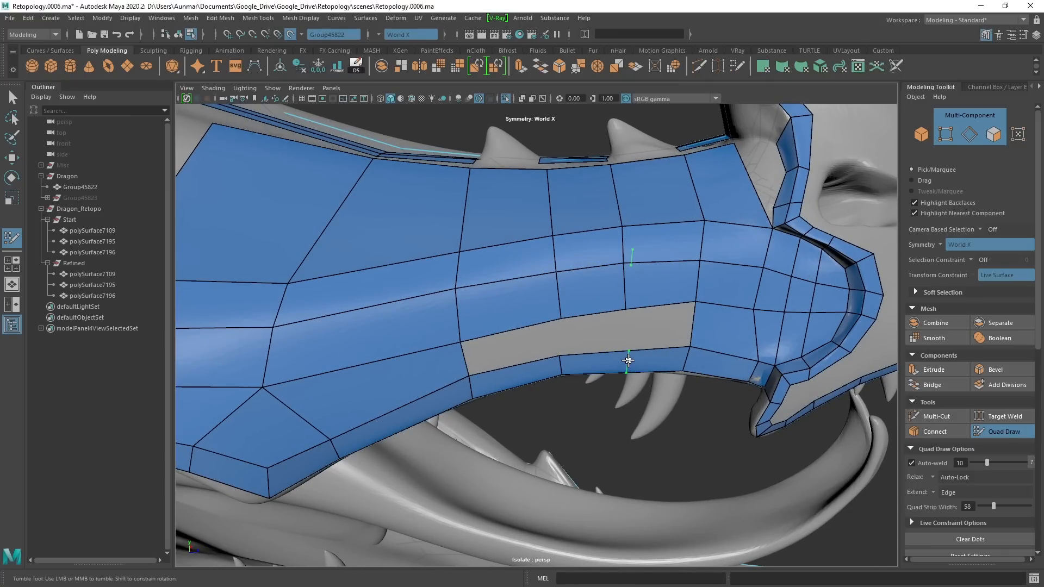
left_click_drag(628, 360, 624, 302, "alt")
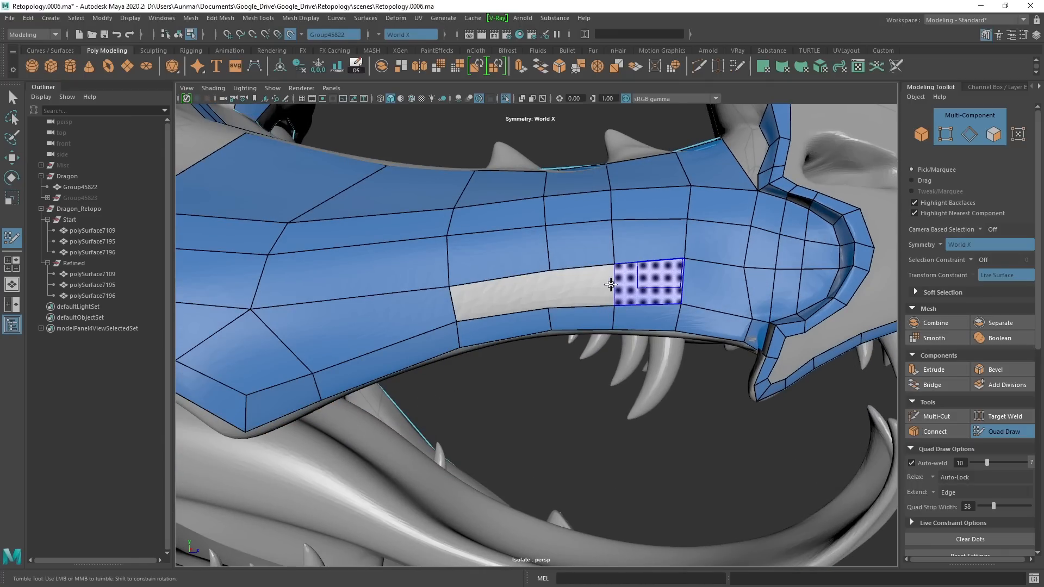
left_click(511, 292, "shift")
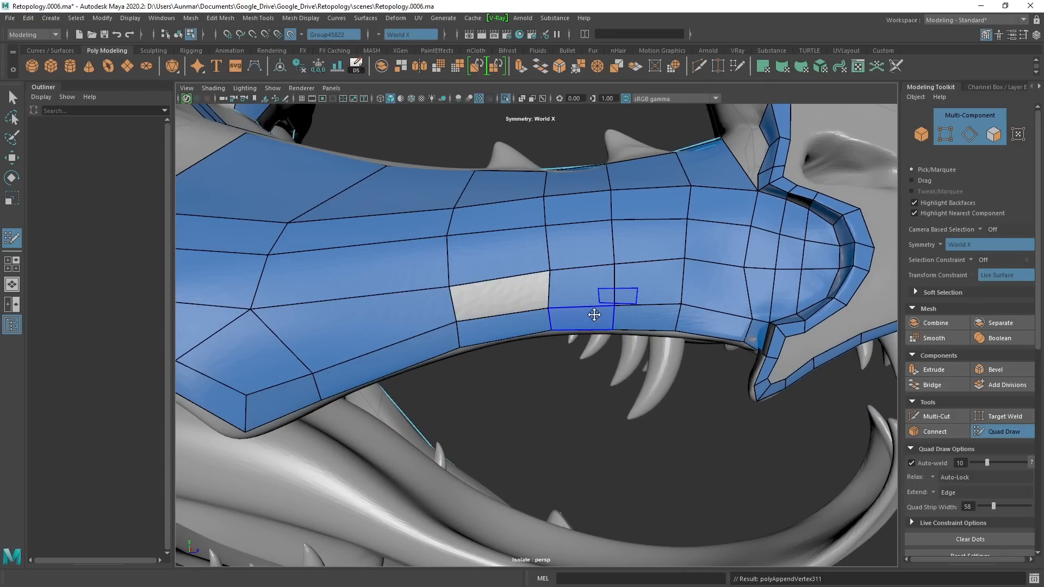
Fill the gap between the inner eye loop and snout patch, and add two quads beside it toward the head's centre.
right_click_drag(596, 312, 548, 326, "alt")
mouse_move(547, 325)
left_mouse_down("alt")
mouse_move(545, 342)
mouse_move(624, 292)
mouse_move(506, 294)
mouse_move(531, 299)
mouse_move(455, 256)
mouse_move(623, 304)
mouse_move(660, 274)
mouse_move(625, 312)
mouse_move(669, 319)
mouse_move(506, 324)
mouse_move(537, 324)
mouse_move(471, 311)
mouse_move(539, 318)
left_mouse_up("alt")
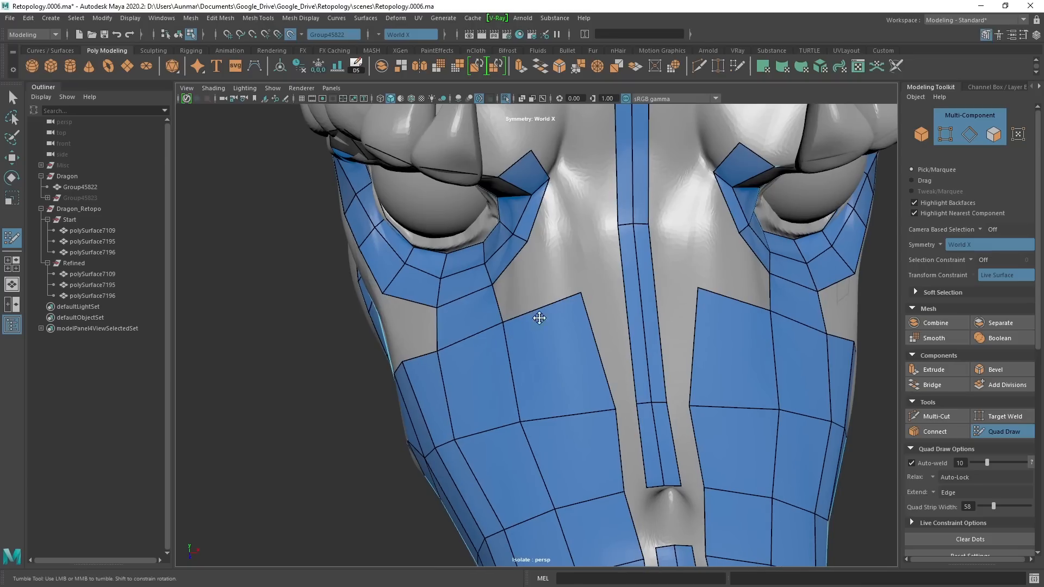
left_click(528, 285, "shift")
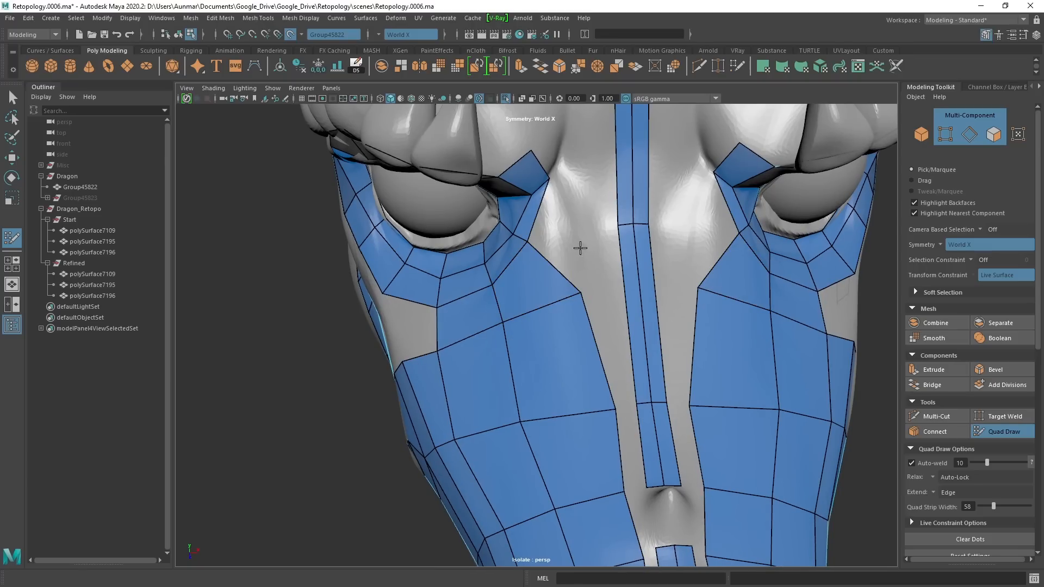
left_click_drag(567, 271, 555, 250, "alt")
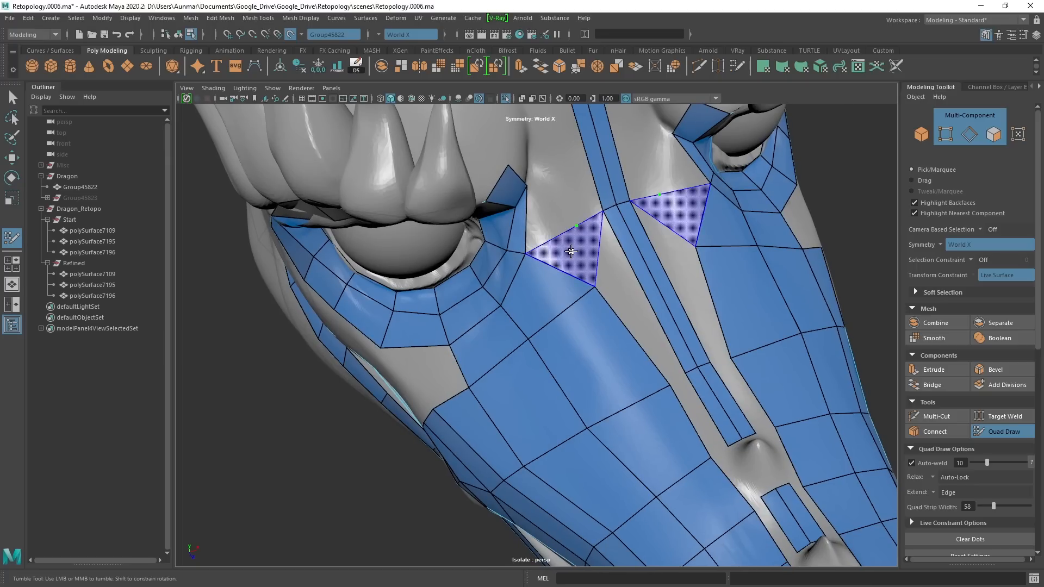
left_click(606, 255)
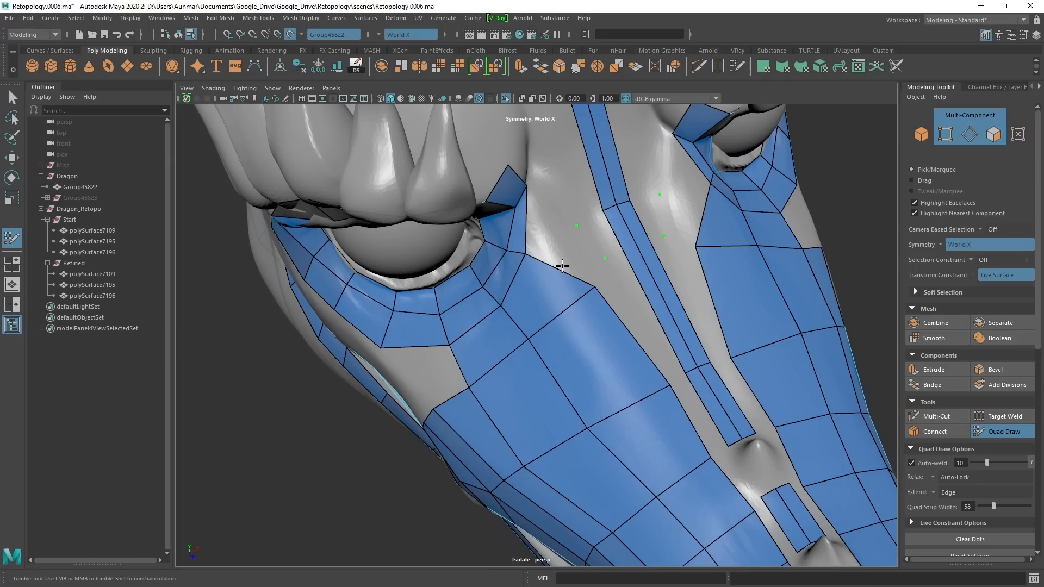
left_click(560, 261, "shift")
left_click_drag(561, 262, 528, 247, "alt")
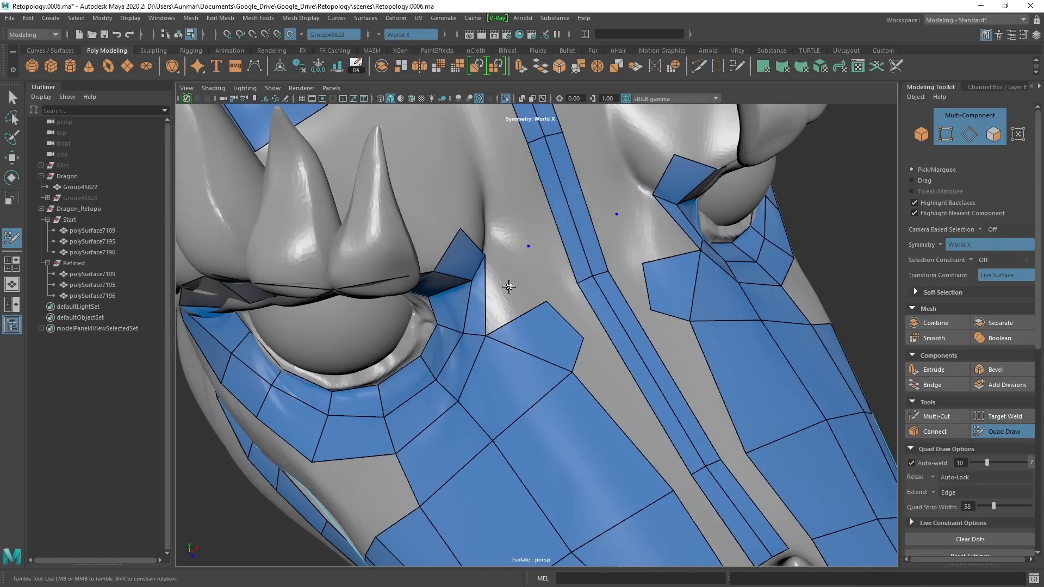
left_click_drag(594, 327, 561, 346, "alt")
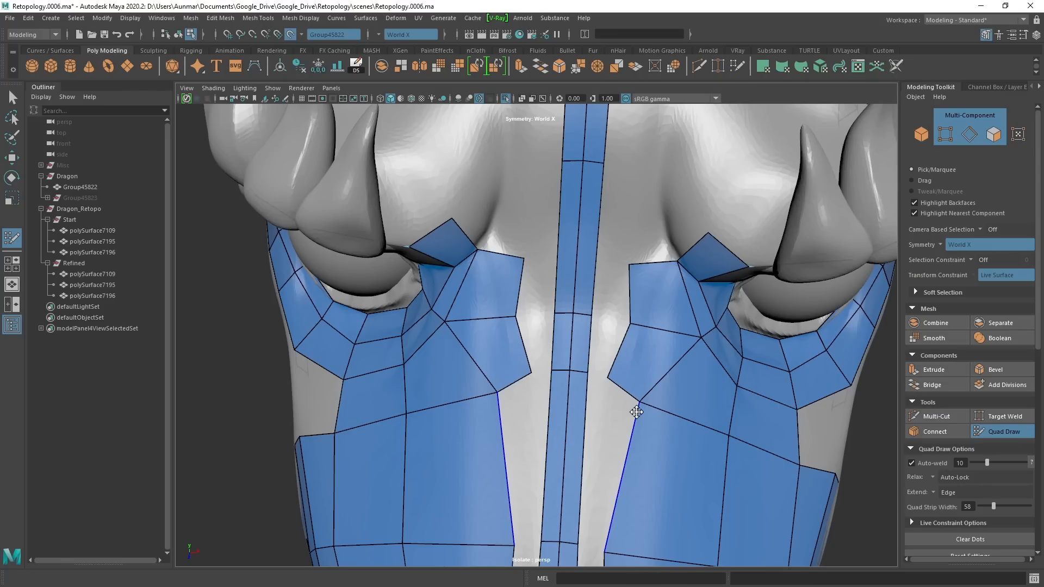
left_click_drag(636, 412, 515, 360, "alt")
left_click_drag(538, 414, 650, 359, "alt")
right_click_drag(650, 359, 553, 246, "alt")
left_click_drag(544, 218, 568, 226)
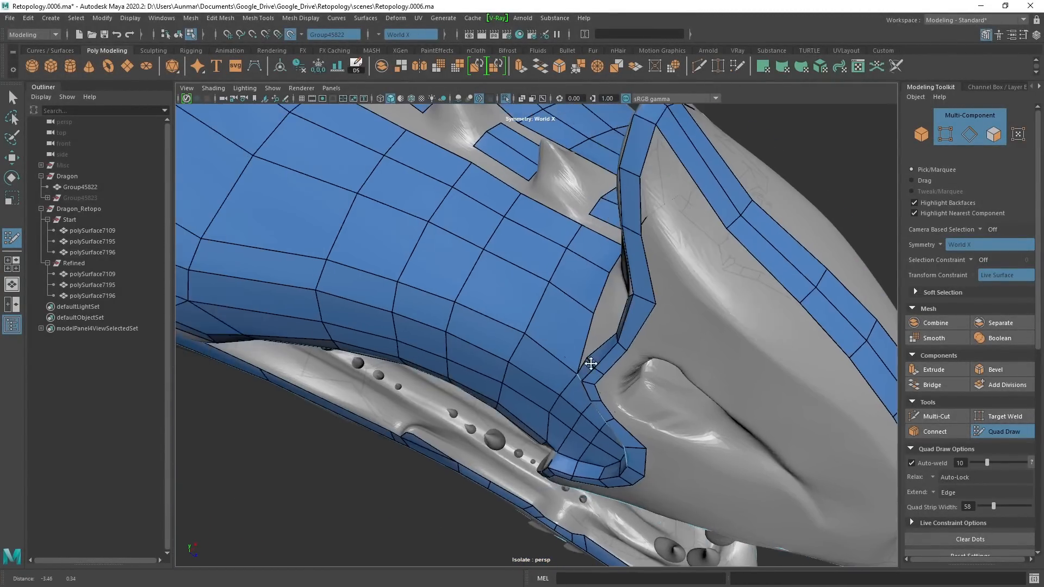
left_click_drag(591, 364, 540, 360, "alt")
key("ctrl+z")
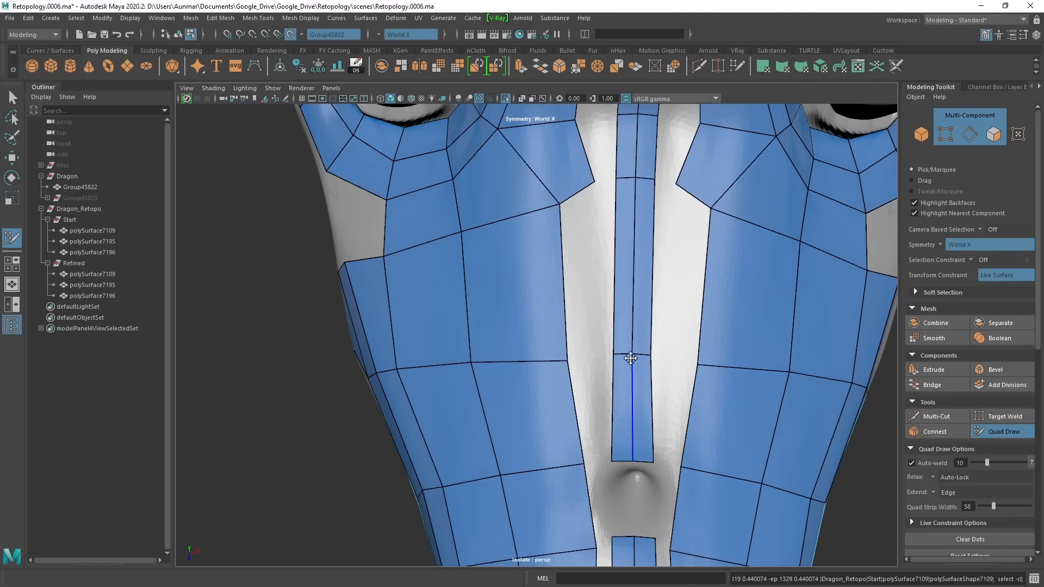
Replace the snout patch's rearmost inner quad with a narrower one extruded back to the quads beside the eye loop.
right_click_drag(629, 356, 559, 347, "alt")
left_click_drag(560, 347, 538, 334, "alt")
right_click_drag(538, 333, 537, 283, "alt")
middle_click_drag(537, 282, 535, 260, "alt")
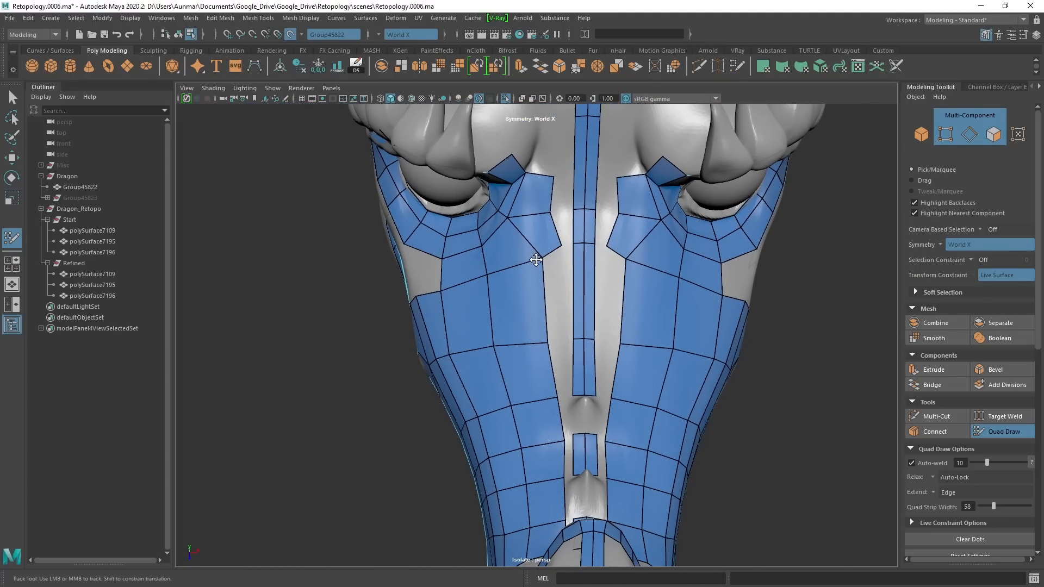
left_click(532, 291, "ctrl+shift")
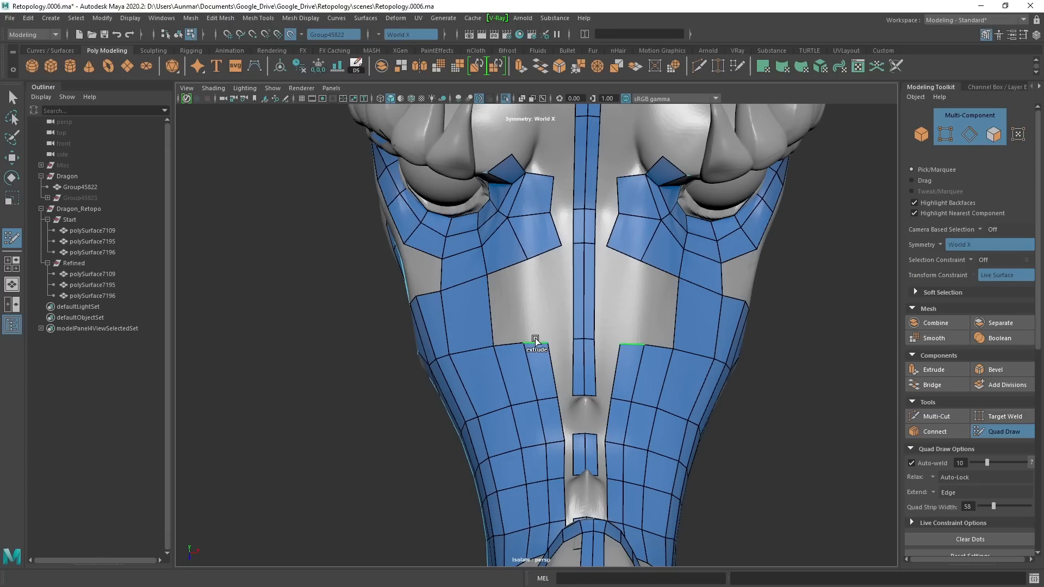
left_click_drag(535, 341, 548, 265)
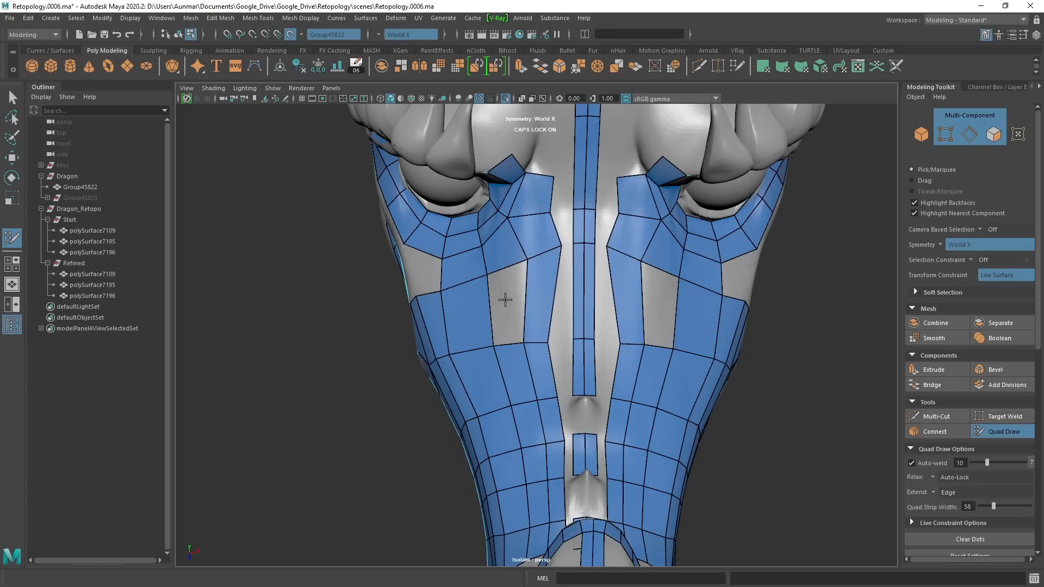
Fill the hole beside the narrow quad in front of the eye and shift two nearby vertices away from the centre strip.
left_click_drag(510, 295, 536, 292, "alt")
right_click_drag(537, 291, 552, 312, "alt")
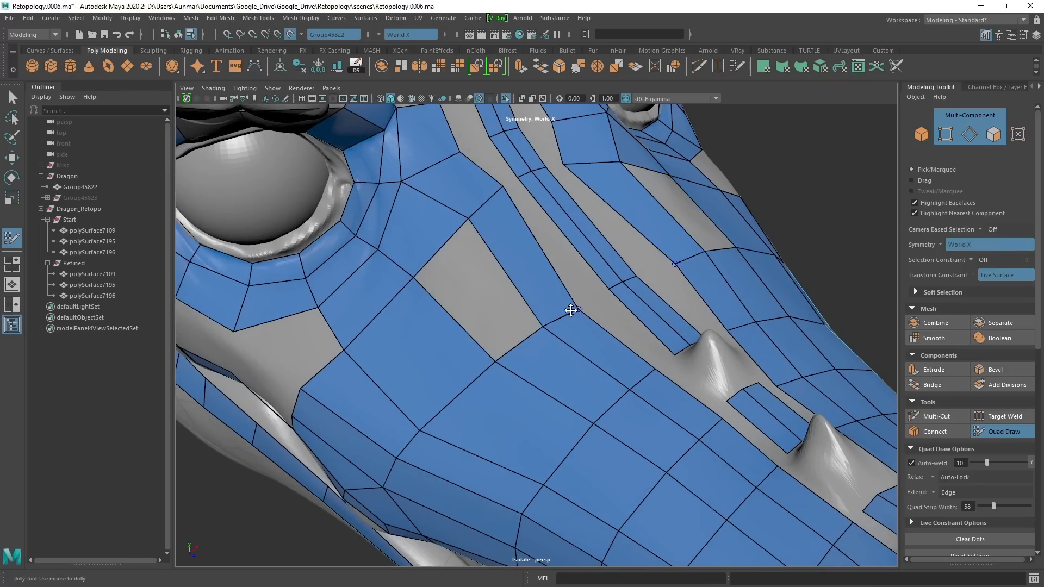
mouse_move(494, 270)
left_mouse_down("alt")
mouse_move(542, 294)
mouse_move(459, 292)
left_mouse_up("alt")
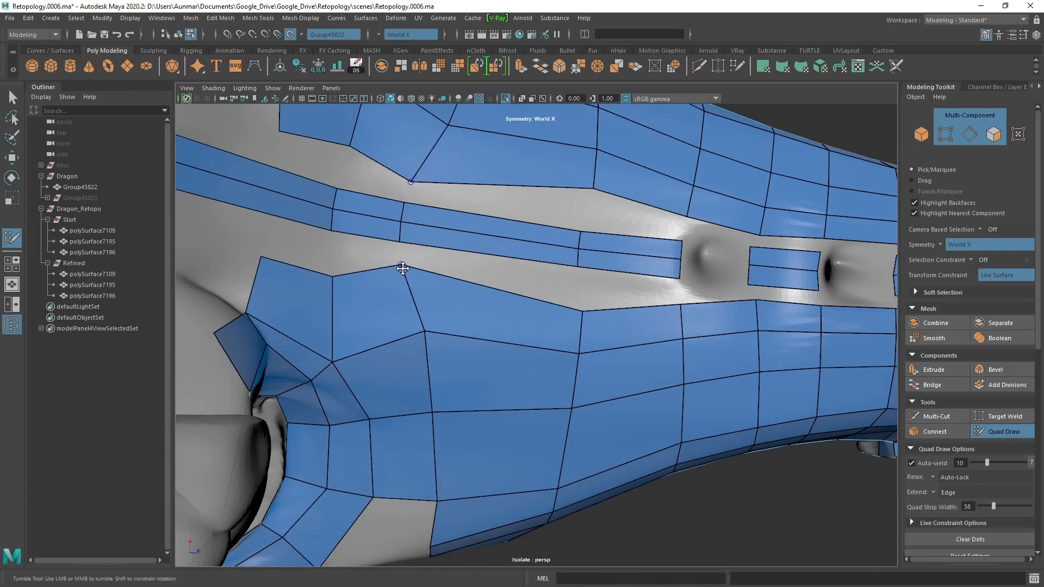
left_click_drag(402, 268, 410, 283)
left_click_drag(423, 330, 429, 353)
scroll(515, 364, "down", 3)
left_click_drag(514, 363, 511, 351, "alt")
middle_click_drag(511, 350, 528, 351, "alt")
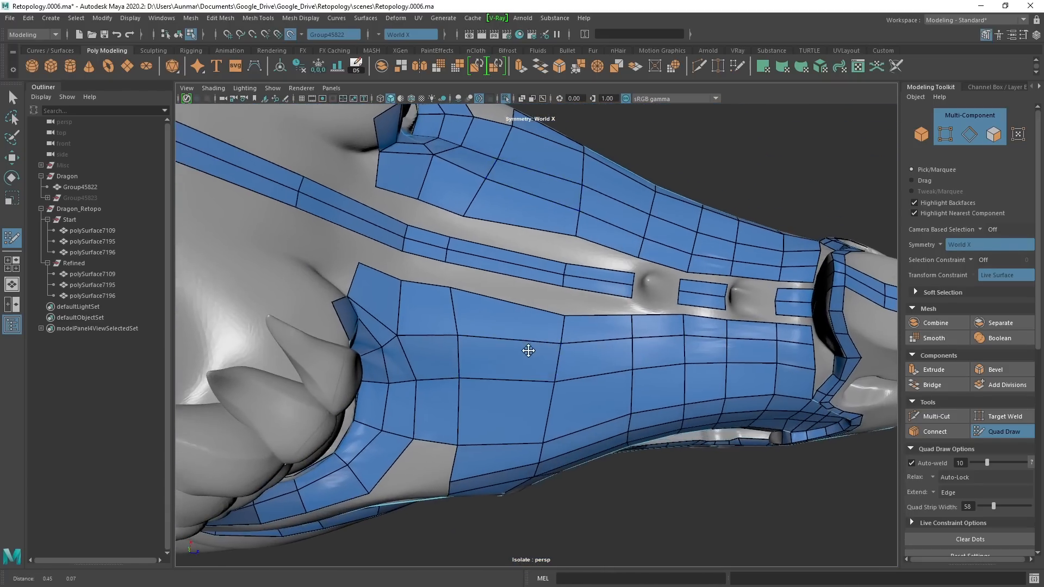
Fill the gaps between the snout sides and the centre strip with quads, including beside the two small patches by the spikes.
left_click_drag(529, 351, 508, 326, "alt")
middle_click_drag(497, 299, 425, 301, "alt")
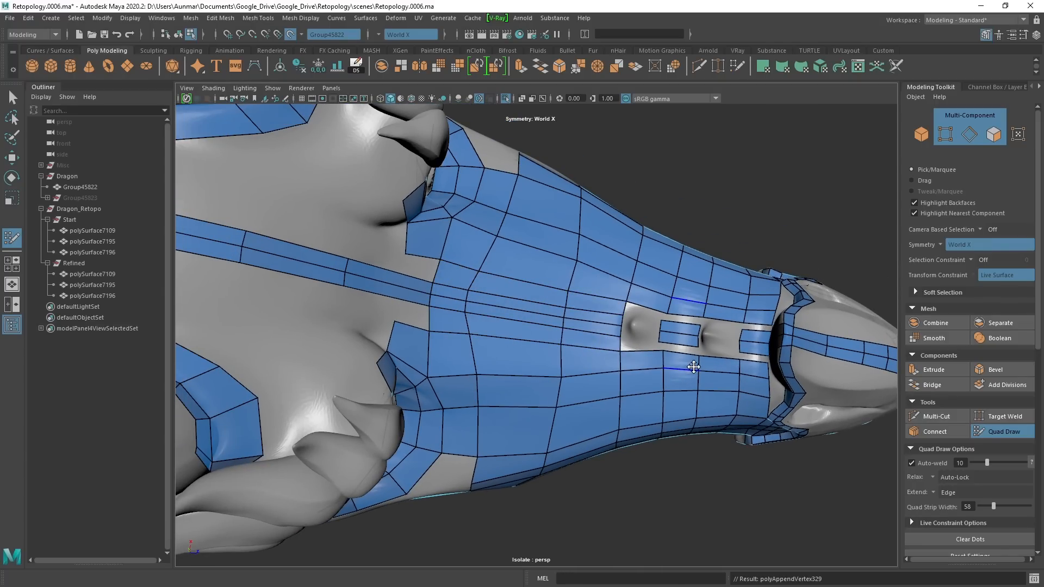
right_click_drag(595, 345, 594, 335, "alt")
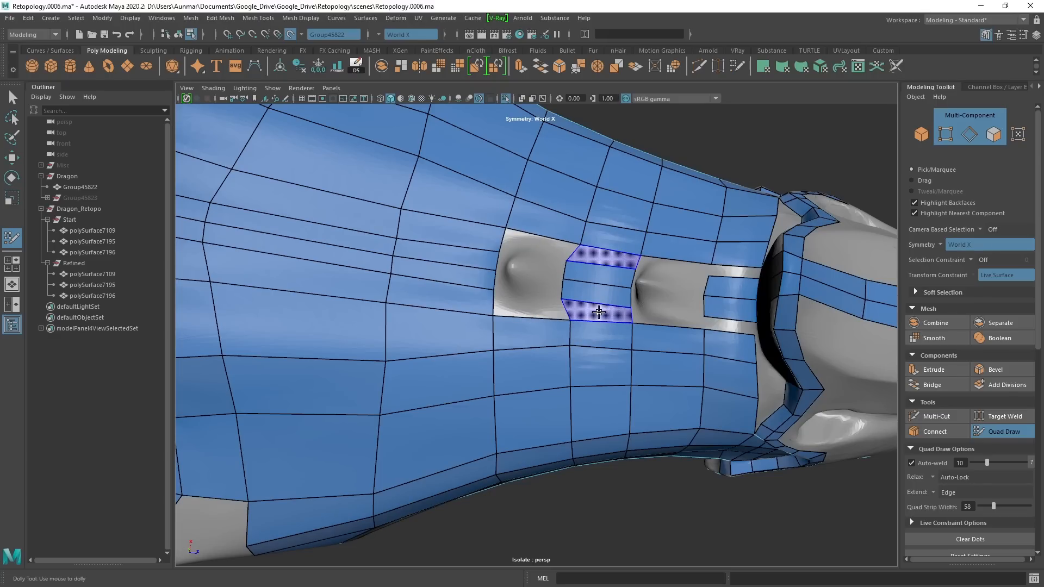
left_click_drag(670, 336, 601, 289, "alt")
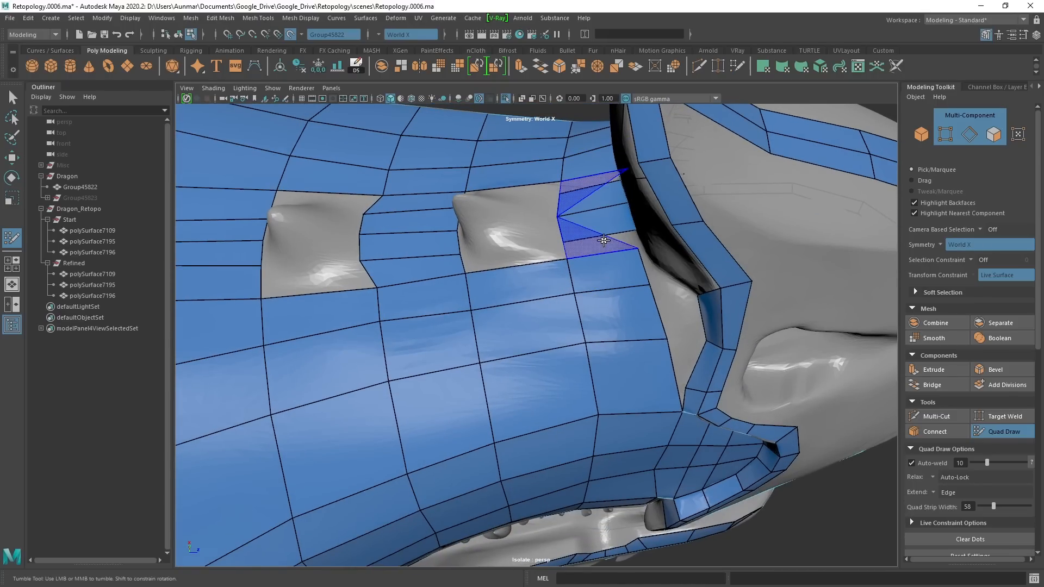
left_click_drag(625, 243, 624, 313, "alt")
right_click_drag(623, 313, 582, 263, "alt")
left_click_drag(618, 275, 538, 263, "alt")
middle_click_drag(538, 263, 729, 254, "alt")
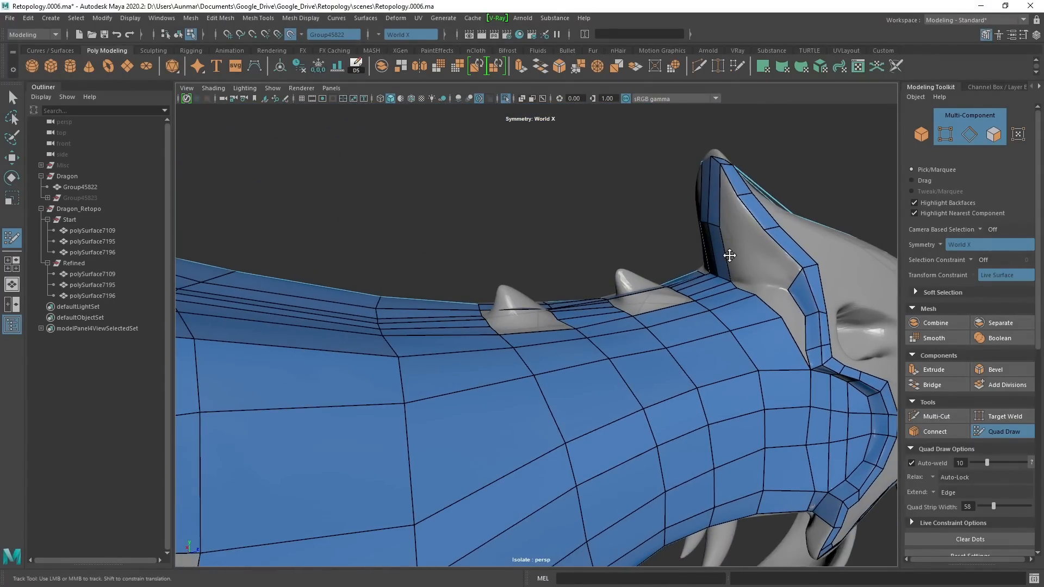
Fill the area below the front of the eye with quads, joining the eye loop, snout patch and upper lip strip.
left_click_drag(729, 254, 619, 319, "alt")
middle_click_drag(620, 319, 555, 318, "alt")
right_click_drag(555, 318, 523, 313, "alt")
left_click_drag(523, 312, 563, 272, "alt")
middle_click_drag(564, 272, 552, 285, "alt")
left_click_drag(552, 284, 570, 282, "alt")
right_click_drag(571, 283, 606, 326, "alt")
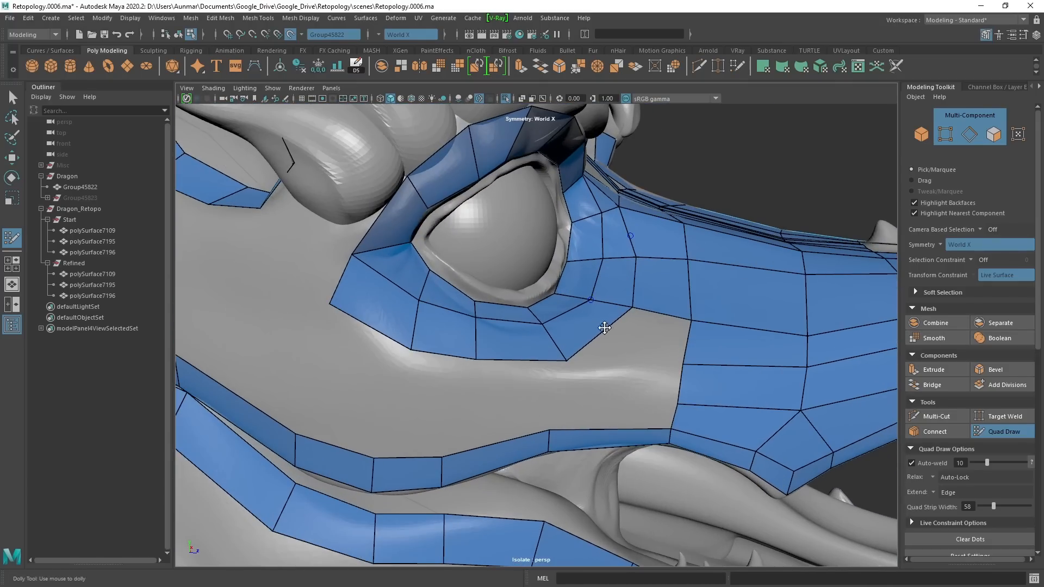
left_click_drag(639, 346, 564, 391, "alt")
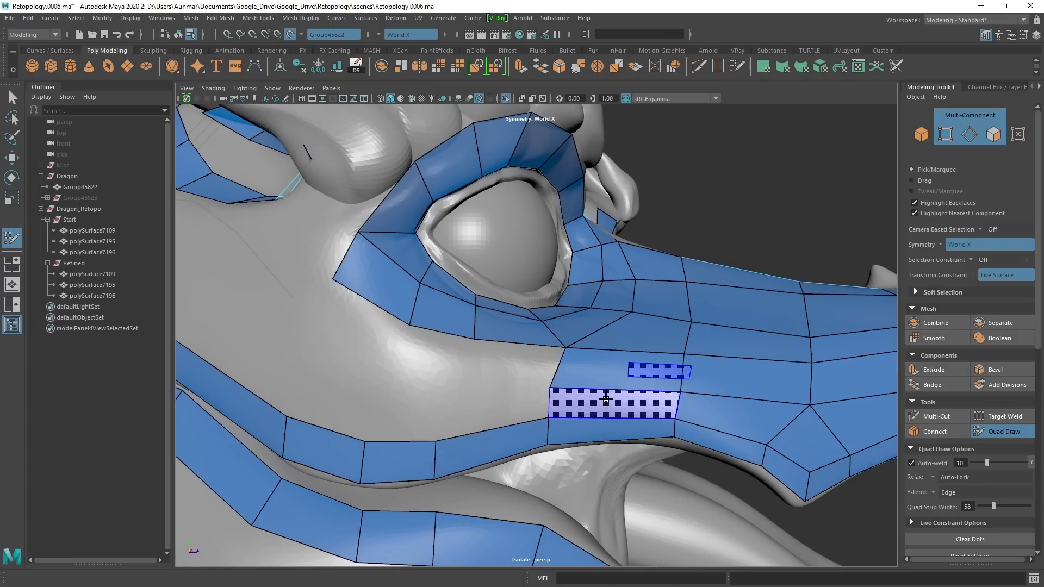
scroll(615, 402, "down", 2)
scroll(613, 404, "down", 5)
left_click_drag(581, 387, 504, 367, "alt")
scroll(505, 367, "up", 5)
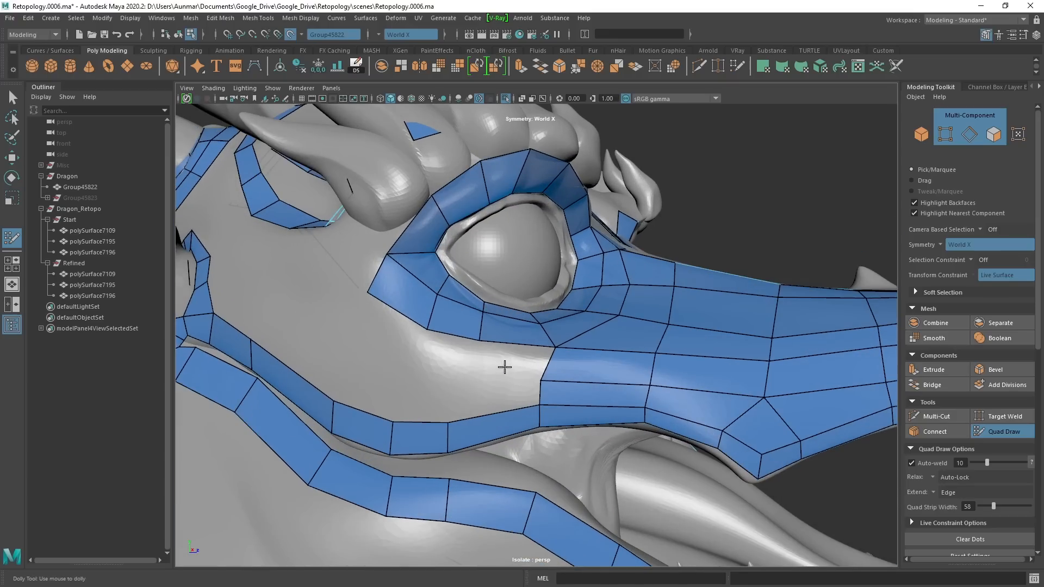
Fill two stacked quads below the eye, extending the snout side back along the upper lip strip.
left_click(505, 361, "shift")
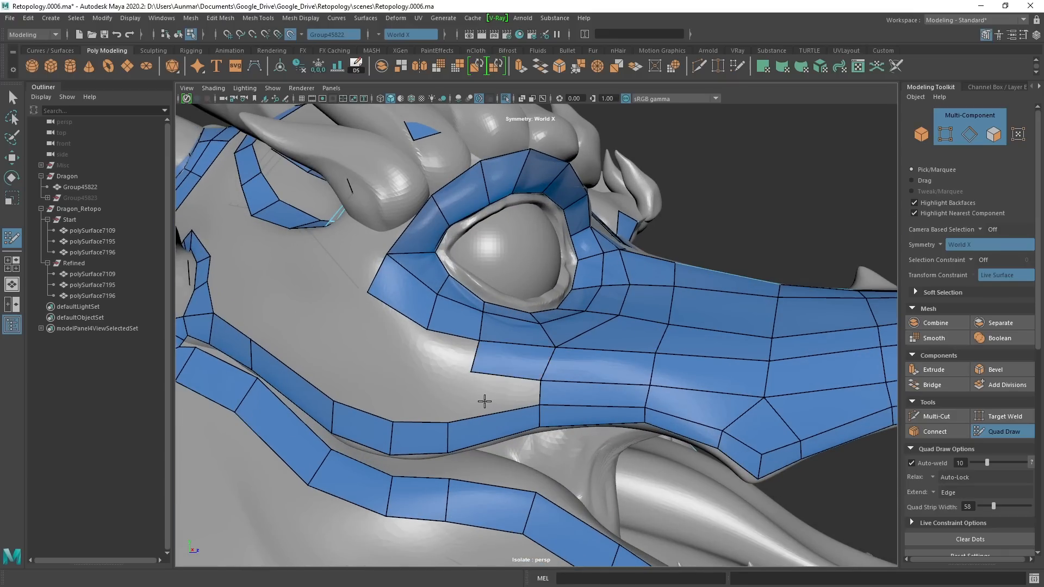
left_click(515, 392, "shift")
scroll(515, 392, "down", 3)
left_click_drag(516, 393, 470, 403, "alt")
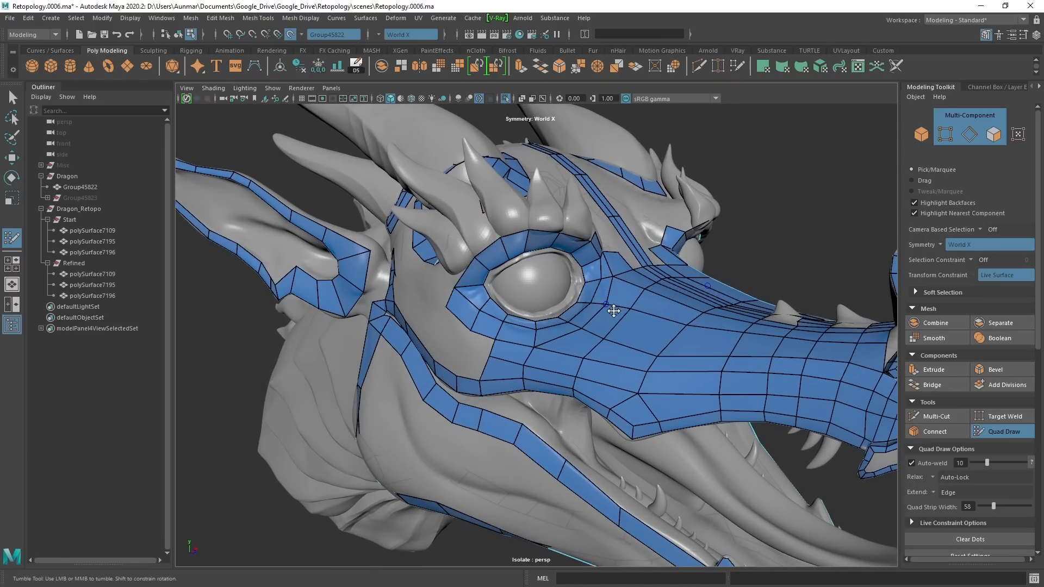
Relax the quads on the snout side between the eye loop and the nose to even out their spacing.
left_click_drag(613, 311, 545, 310, "alt")
scroll(545, 310, "up", 3)
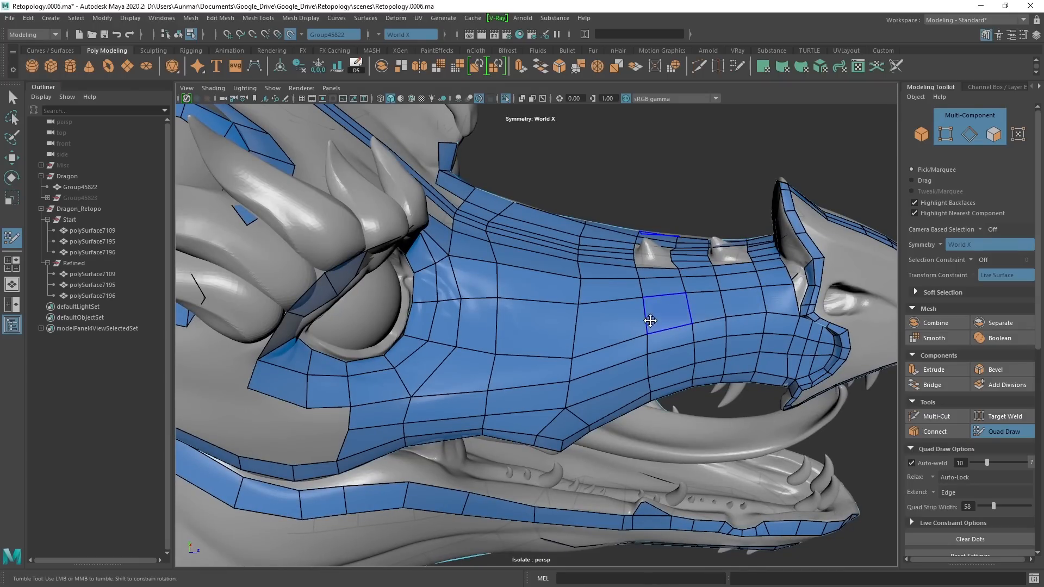
mouse_move(650, 320)
left_mouse_down("alt")
mouse_move(496, 316)
mouse_move(544, 346)
left_mouse_up("alt")
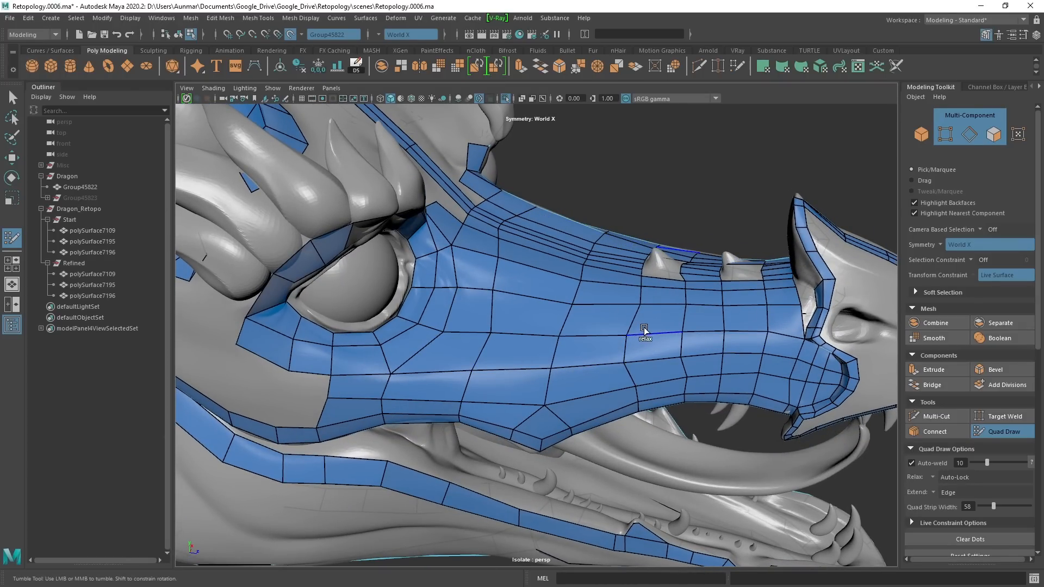
left_click_drag(594, 295, 508, 279, "alt")
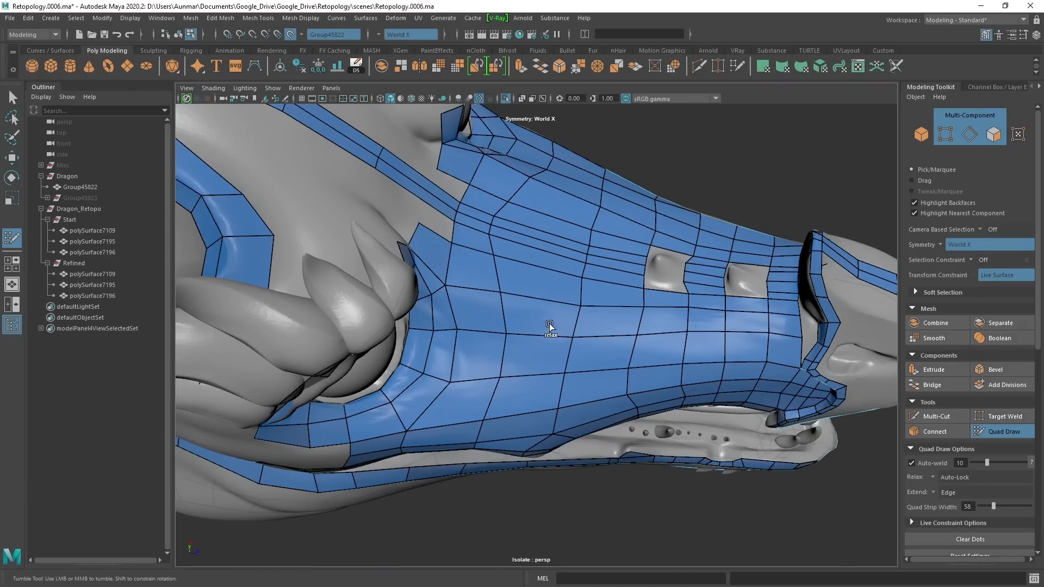
left_click_drag(549, 326, 565, 264, "alt")
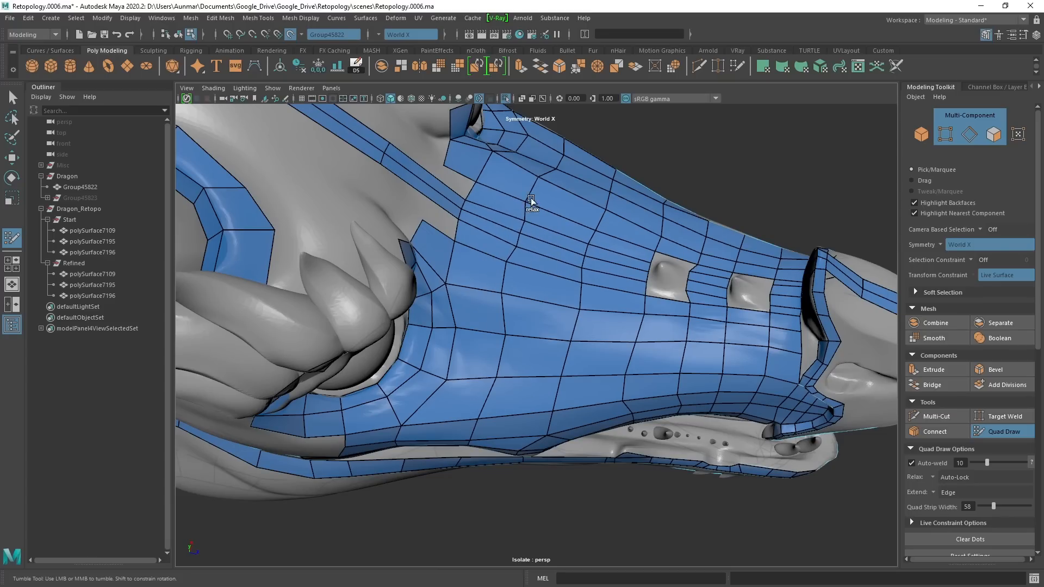
left_click_drag(575, 291, 508, 338, "alt")
middle_click_drag(508, 338, 629, 383, "alt")
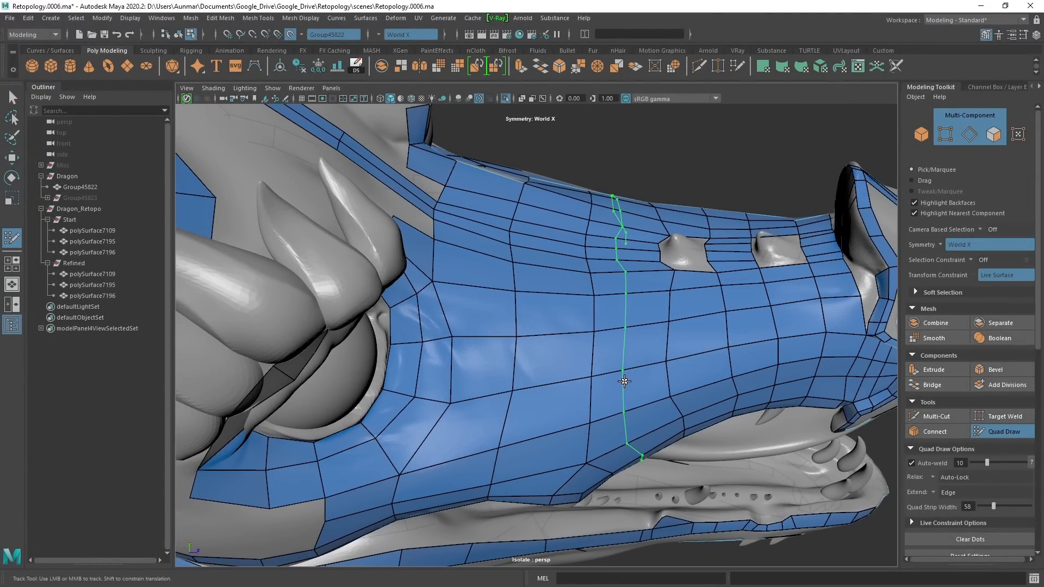
left_click_drag(624, 381, 570, 350, "alt")
left_click_drag(576, 452, 554, 415, "alt")
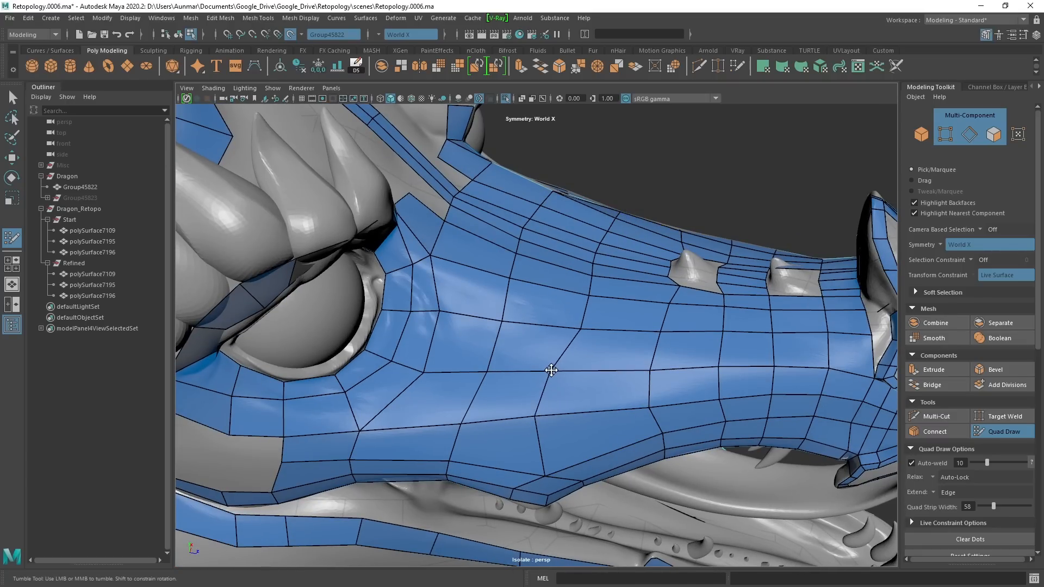
mouse_move(563, 327)
left_mouse_down("alt")
mouse_move(596, 301)
mouse_move(558, 301)
left_mouse_up("alt")
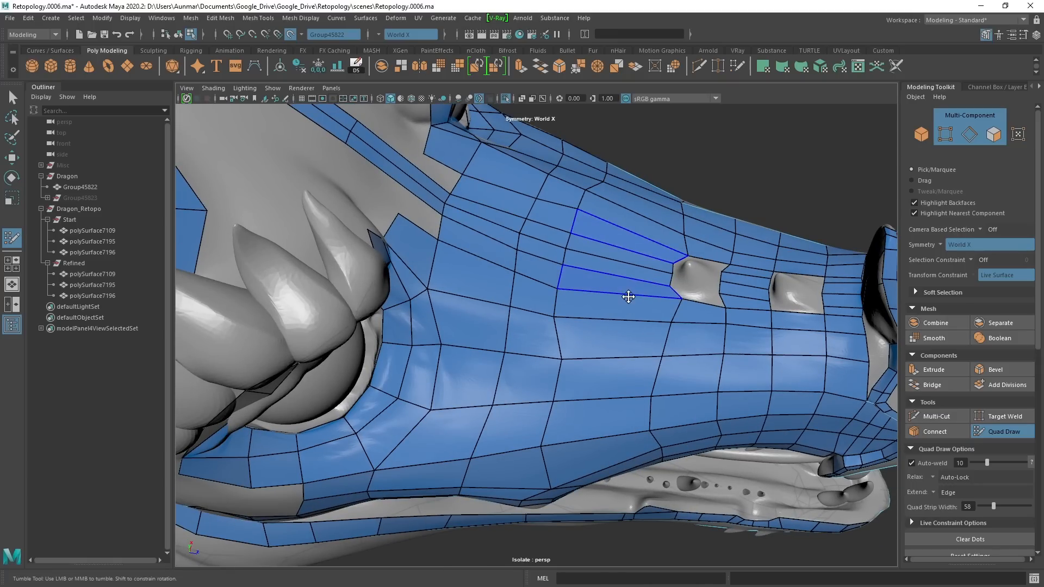
Insert an edge loop across the wide snout quads behind the first spike and relax the surrounding mesh.
left_click(613, 306, "ctrl")
left_click_drag(603, 392, 603, 334, "alt")
mouse_move(506, 298)
middle_mouse_down()
mouse_move(492, 298)
mouse_move(528, 302)
mouse_move(493, 293)
middle_mouse_up()
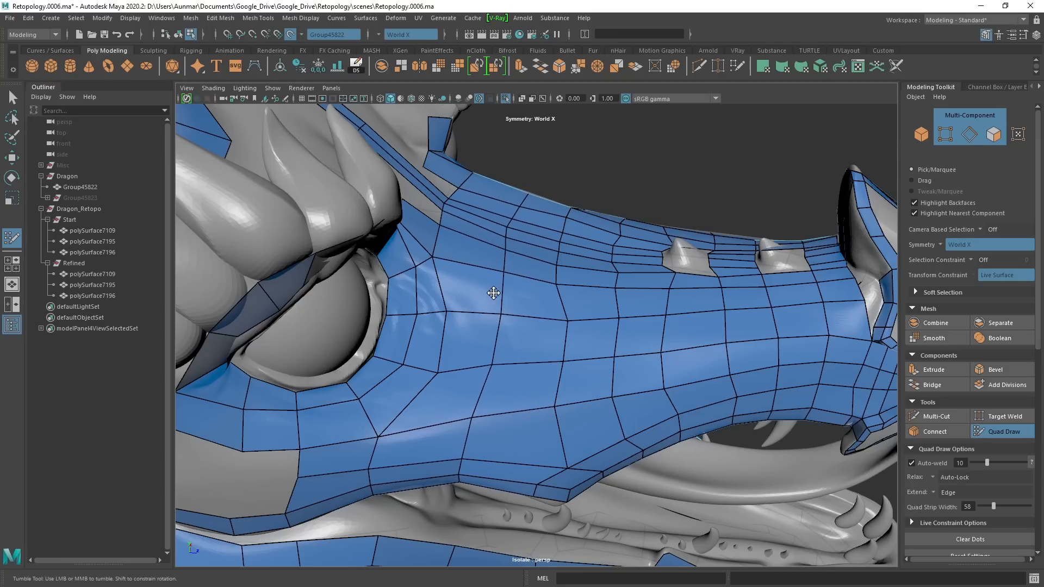
left_click_drag(564, 339, 596, 296, "alt")
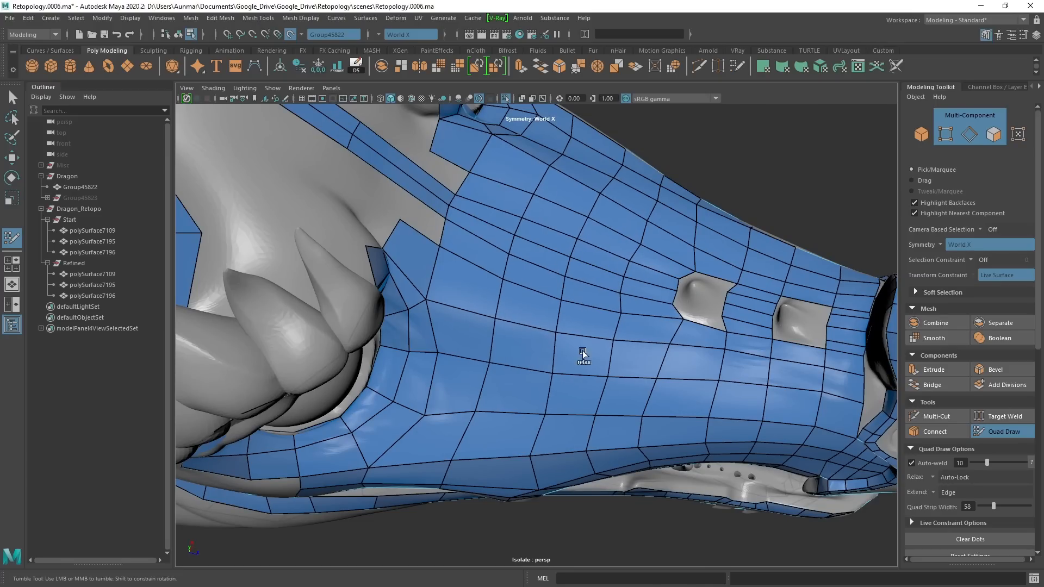
left_click_drag(564, 263, 522, 254, "alt")
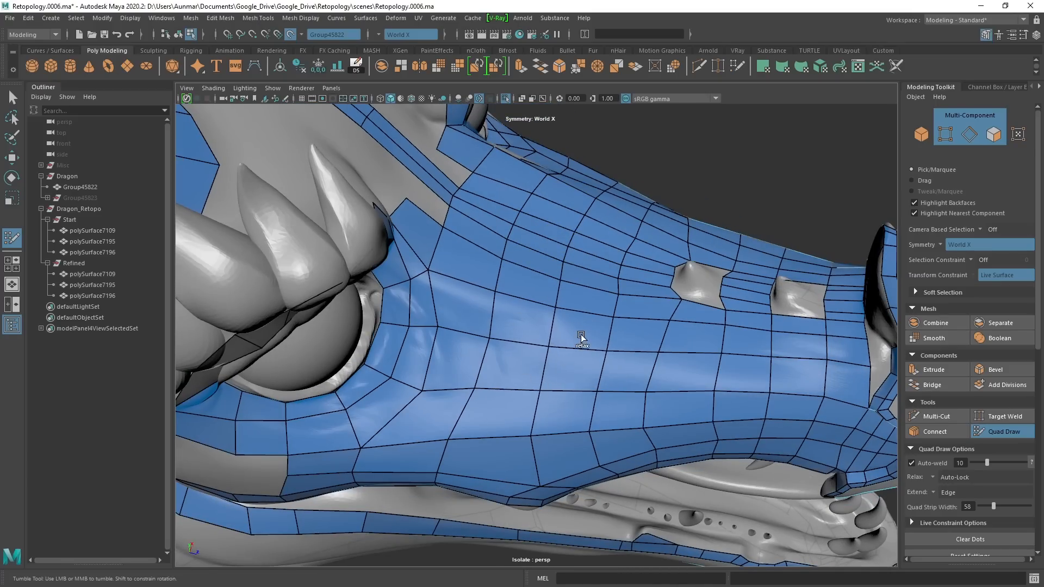
left_click_drag(528, 332, 618, 361, "alt")
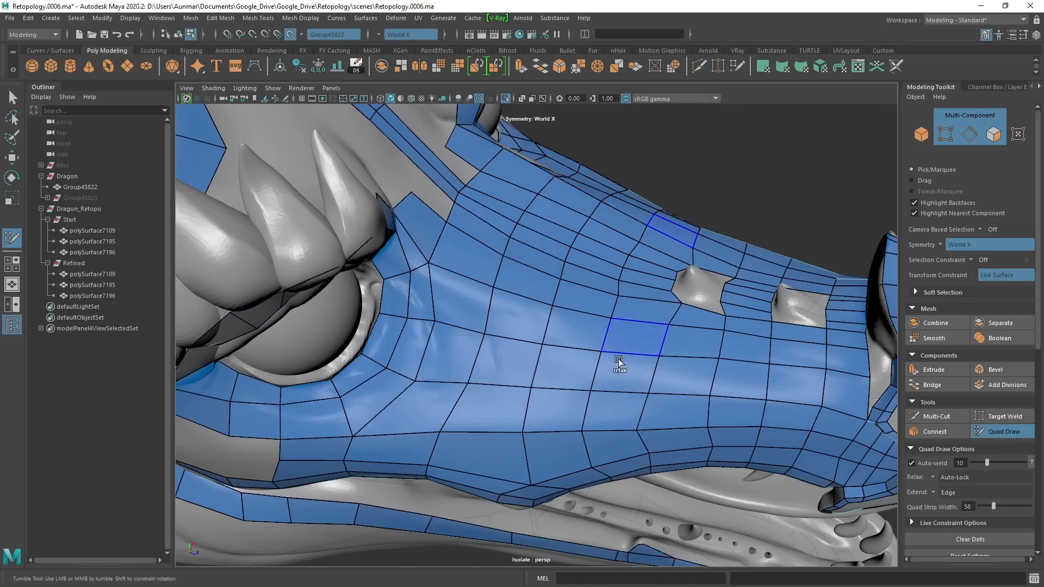
mouse_move(572, 425)
left_mouse_down("alt")
mouse_move(555, 373)
mouse_move(522, 373)
left_mouse_up("alt")
Leave Quad Draw, return to object selection and review the retopologized head as a whole.
scroll(522, 372, "down", 3)
key("q")
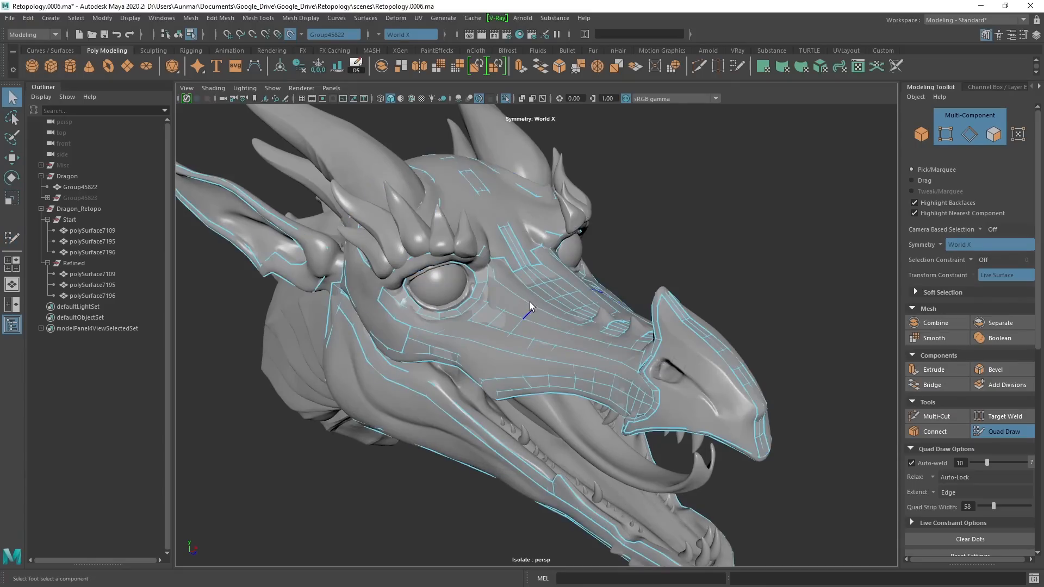
key("F8")
left_click_drag(533, 286, 445, 319, "alt")
scroll(544, 296, "up", 2)
scroll(593, 301, "down", 3)
scroll(556, 333, "up", 4)
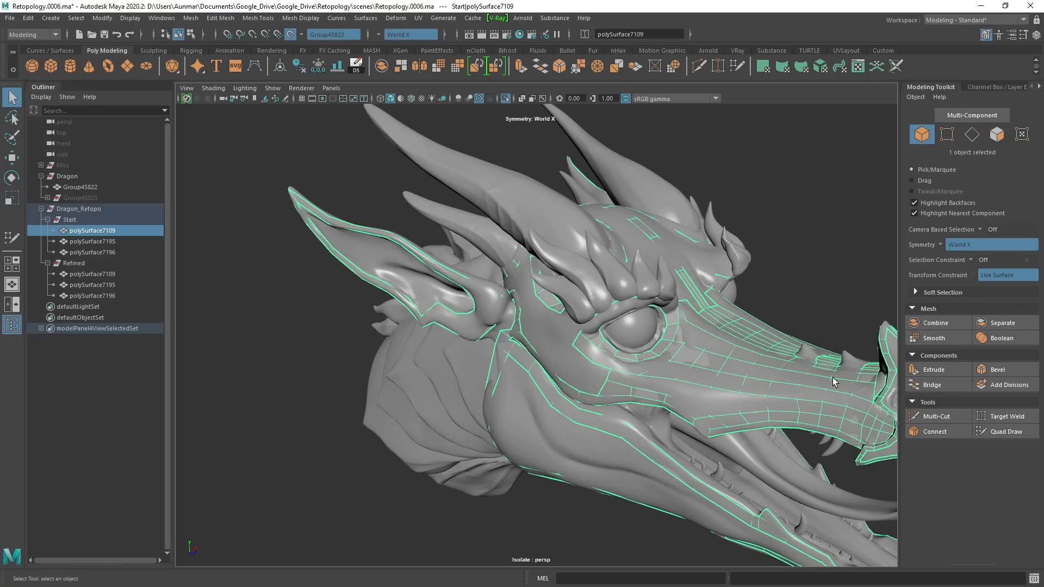
scroll(834, 381, "down", 3)
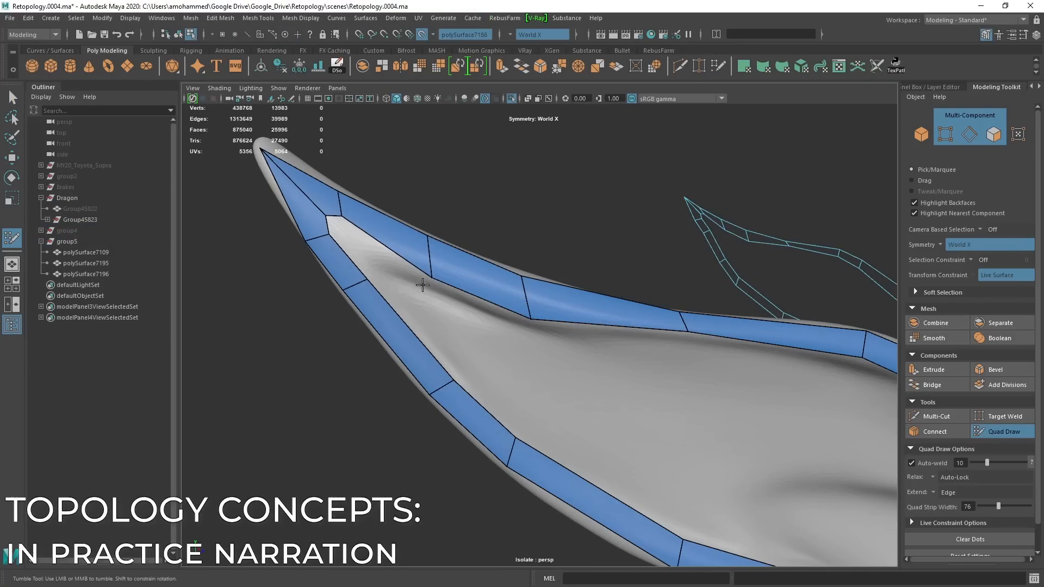
Fill the inside of the ear tip with small narrow quads and start an inner row along the upper rim.
left_click_drag(363, 231, 360, 245)
right_click_drag(317, 229, 385, 240, "alt")
left_click_drag(364, 194, 424, 254)
mouse_move(346, 218)
left_mouse_down()
mouse_move(411, 269)
mouse_move(434, 312)
left_mouse_up()
left_click_drag(475, 353, 452, 332)
left_click(436, 276)
left_click(423, 267, "shift")
left_click_drag(423, 376, 489, 436)
left_click_drag(457, 327, 538, 412)
left_click(518, 334, "shift")
right_click_drag(625, 375, 576, 368, "alt")
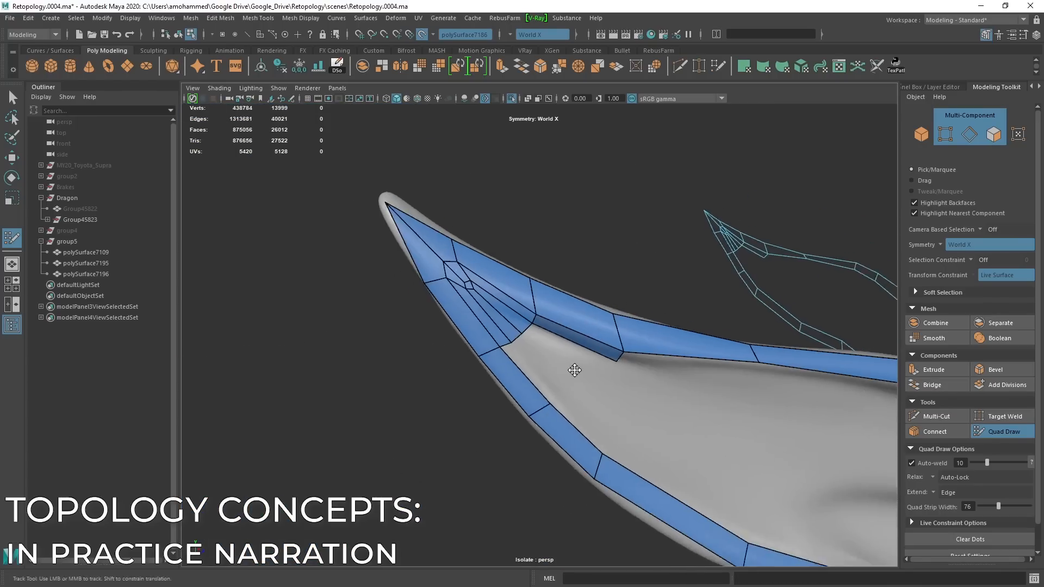
Extrude a narrow inner row of quads from the ear tip along the lower rim toward the base.
middle_click_drag(576, 368, 462, 272, "alt")
left_click_drag(382, 239, 448, 308)
middle_click_drag(448, 309, 452, 215, "alt")
left_click_drag(439, 211, 625, 372)
middle_click_drag(750, 454, 431, 394, "alt")
left_click_drag(362, 367, 516, 472)
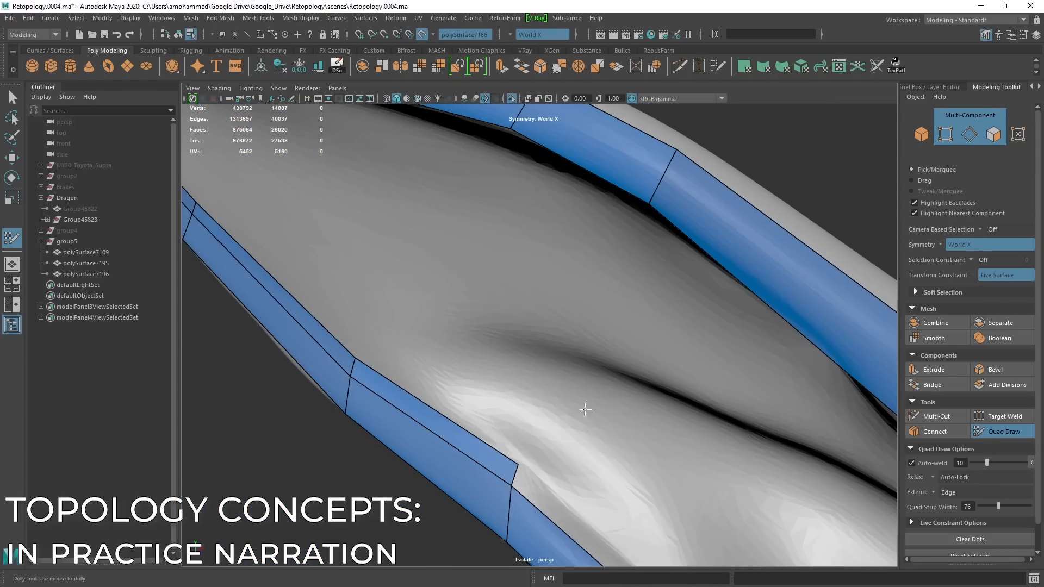
Continue the inner row of quads around the lower ear base and adjust its vertices to the surface.
left_click_drag(532, 376, 581, 443)
right_click_drag(761, 430, 647, 435, "alt")
left_click_drag(647, 435, 622, 438, "alt")
left_click(587, 462, "shift")
mouse_move(590, 304)
left_mouse_down()
mouse_move(593, 286)
mouse_move(565, 272)
left_mouse_up()
left_click_drag(657, 271, 650, 255)
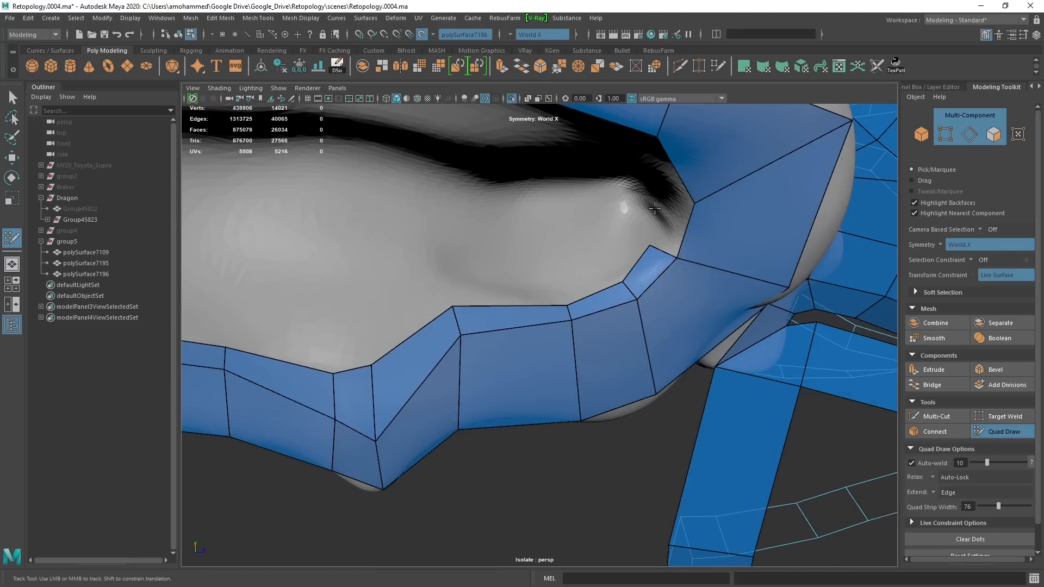
left_click_drag(598, 348, 571, 326)
Carry the inner row of quads around the ear hollow and along the upper rim back toward the tip.
mouse_move(570, 304)
left_mouse_down("alt")
mouse_move(516, 250)
mouse_move(497, 272)
left_mouse_up("alt")
middle_click_drag(456, 223, 676, 256, "alt")
left_click_drag(676, 231, 665, 250)
left_click_drag(419, 222, 419, 234)
middle_click_drag(419, 233, 571, 272, "alt")
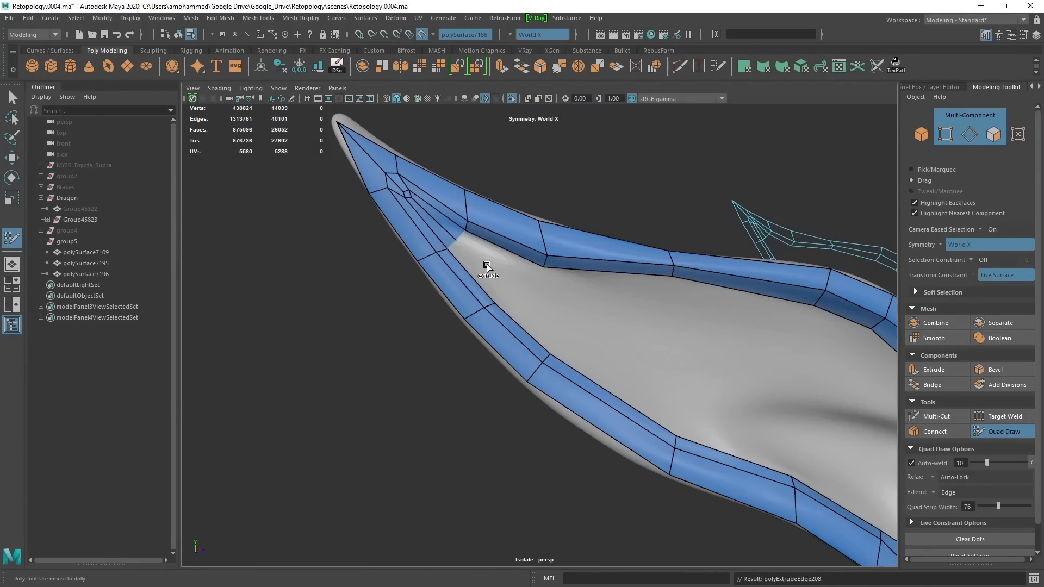
Fill quads between the upper and lower inner rows near the ear tip and insert an edge loop.
left_click(487, 268, "shift")
left_click(467, 280, "shift")
left_click_drag(576, 255, 622, 389, "alt")
left_click(564, 265, "ctrl")
Add quads around the outside of the ear tip and start an outer row along the lower edge.
middle_click_drag(462, 304, 605, 426, "alt")
mouse_move(606, 426)
left_mouse_down("alt")
mouse_move(634, 256)
mouse_move(443, 331)
mouse_move(556, 354)
mouse_move(493, 282)
mouse_move(676, 340)
left_mouse_up("alt")
scroll(556, 354, "down", 3)
left_click_drag(653, 365, 612, 326)
left_click_drag(675, 341, 582, 306, "alt")
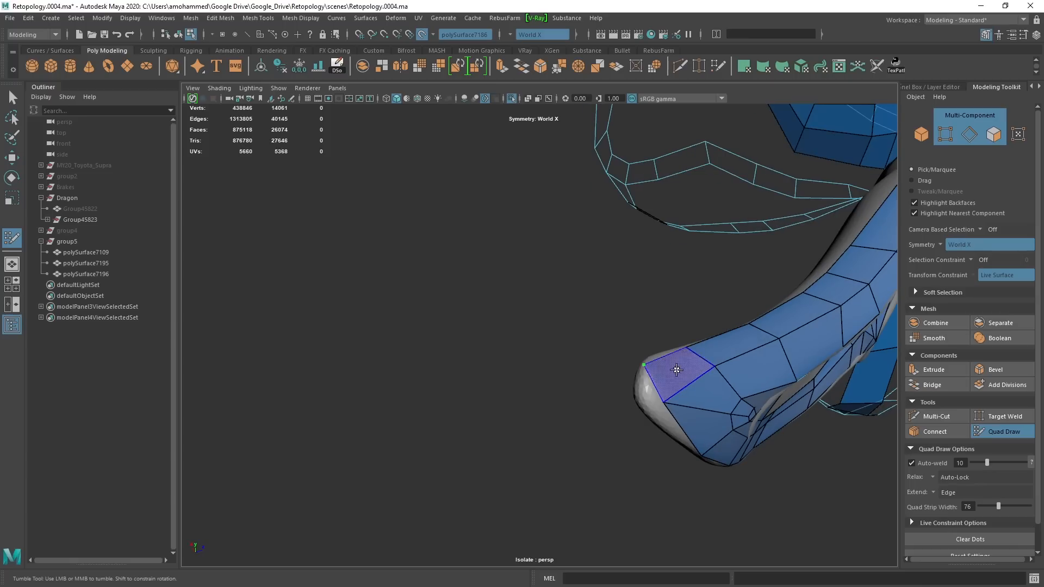
middle_click_drag(750, 277, 750, 468, "alt")
left_click_drag(750, 467, 652, 304, "alt")
left_click(641, 226)
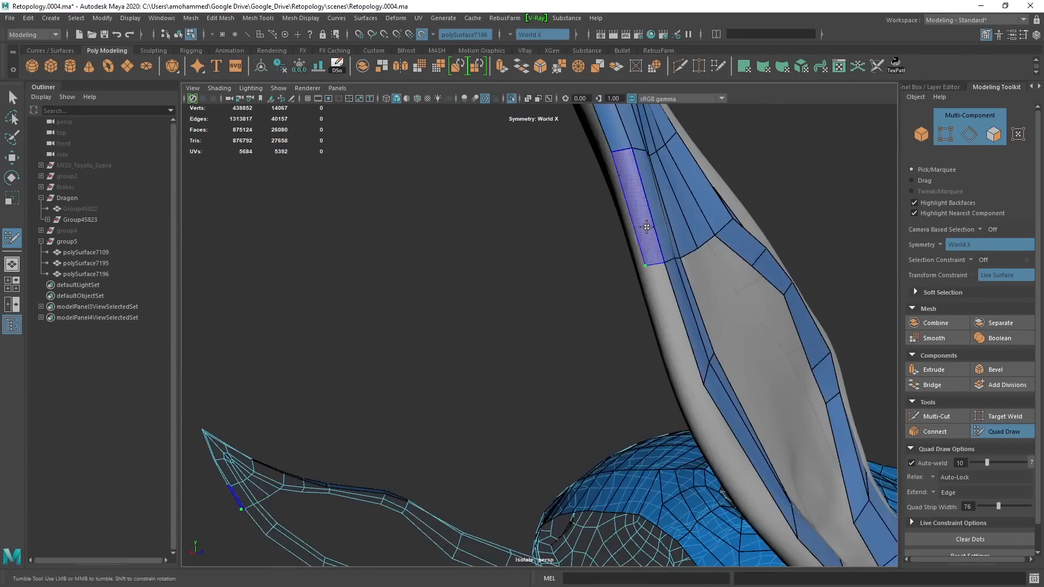
left_click(634, 187, "shift")
Place dots and fill quads to continue the outer row along the ear's lower edge to the base.
left_click_drag(634, 187, 570, 272, "alt")
left_click(621, 329)
left_click_drag(660, 354, 608, 277, "alt")
left_click(590, 269)
left_click(565, 251, "shift")
left_click(646, 283)
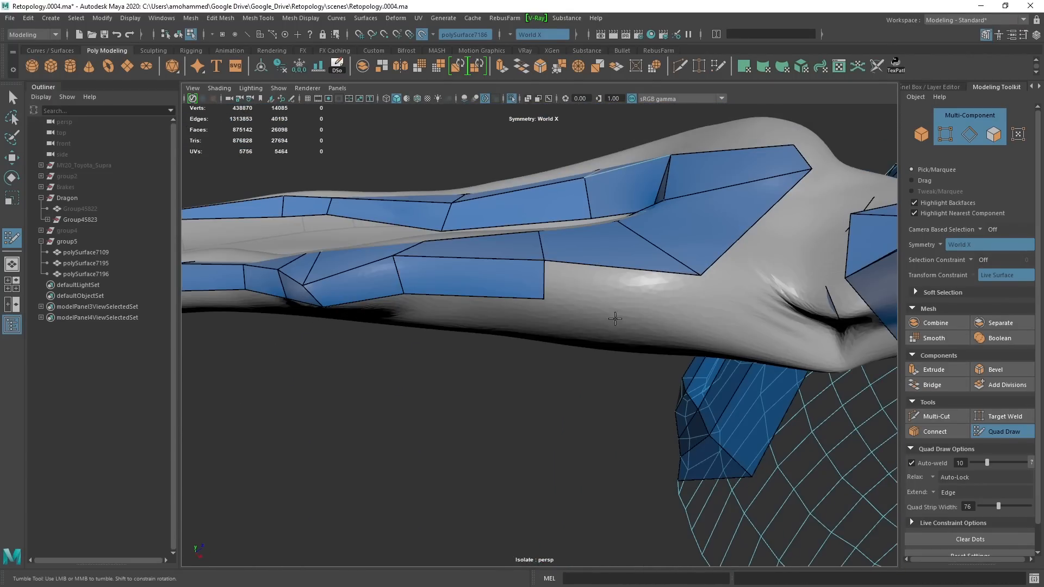
mouse_move(614, 319)
left_mouse_down("alt")
mouse_move(645, 291)
mouse_move(673, 401)
mouse_move(624, 326)
left_mouse_up("alt")
left_click(645, 292)
left_click(603, 277, "shift")
middle_click_drag(701, 337, 649, 316, "alt")
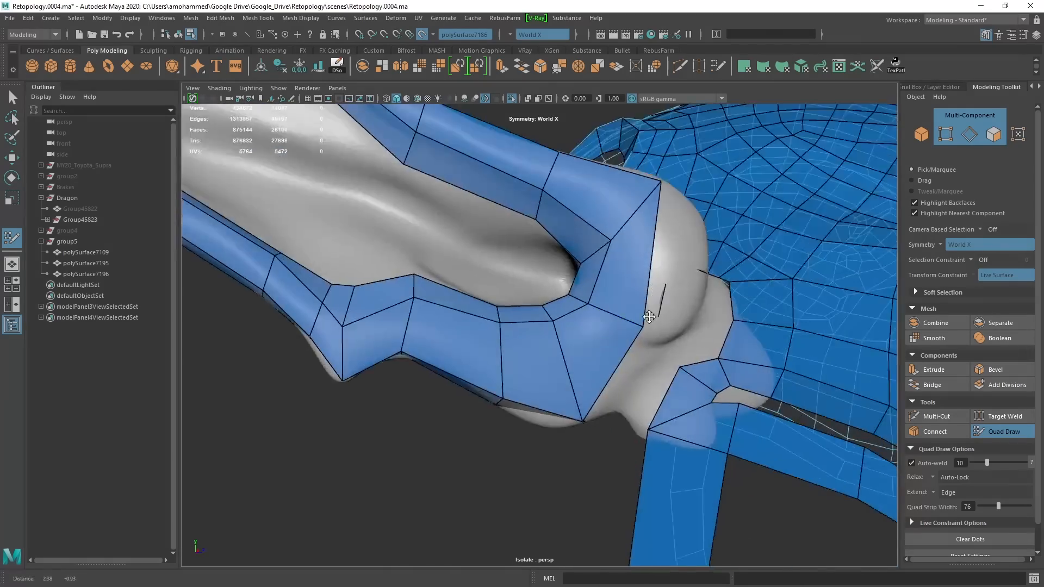
Place dots on the round lobe at the ear base and fill quads outward from the rim strip.
left_click_drag(649, 317, 606, 203, "alt")
left_click(602, 310)
left_click(571, 283, "shift")
left_click_drag(570, 283, 601, 312, "alt")
left_click(609, 305)
left_click(582, 337, "shift")
left_click_drag(581, 250, 728, 332, "alt")
left_click(603, 321)
left_click(576, 342, "shift")
Finish covering the round ear-base lobe with quads and insert an edge loop through them.
left_click(587, 288)
left_click(565, 305, "shift")
left_click(631, 320, "shift")
left_click(611, 344, "ctrl")
left_click(729, 380, "shift")
left_click_drag(728, 380, 719, 429, "alt")
left_click(643, 327, "shift")
left_click_drag(643, 326, 599, 372, "alt")
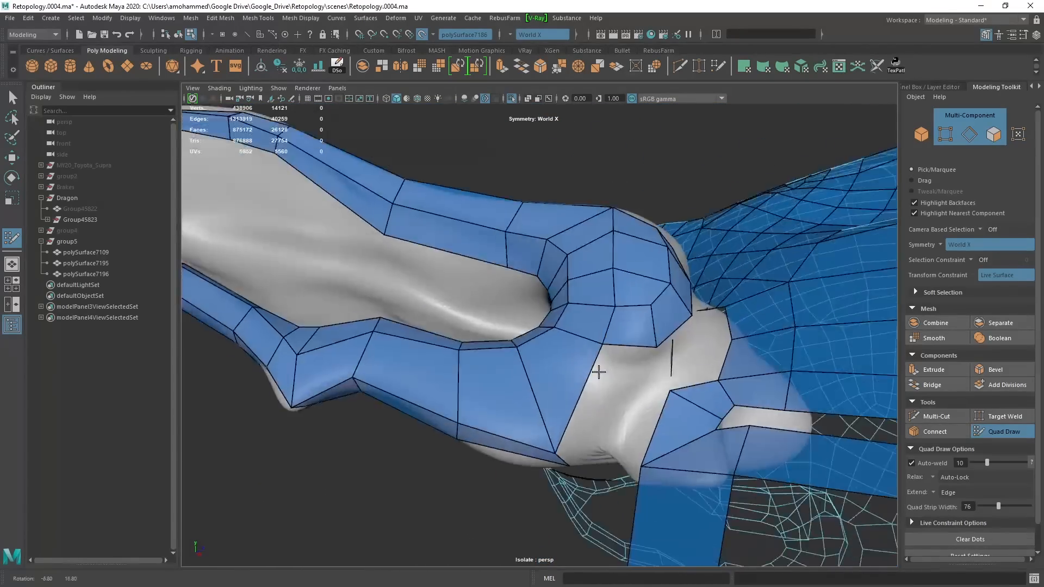
Insert an edge loop in the ear-base quads, add further quads and adjust a nearby vertex.
left_click(592, 371, "ctrl")
left_click(576, 339)
left_click(564, 305, "shift")
left_click_drag(564, 305, 545, 384, "alt")
left_click(603, 320)
left_click(584, 305, "shift")
left_click(545, 384, "shift")
right_click_drag(545, 385, 406, 266, "alt")
left_click_drag(470, 374, 447, 351)
Fill large quads across the inner ear from the tip toward the middle, adding an edge loop.
left_click_drag(470, 370, 530, 302, "alt")
left_click(582, 326)
left_click(535, 296, "shift")
left_click(530, 439, "ctrl")
left_click(502, 375, "shift")
left_click(528, 299)
left_click(498, 274, "shift")
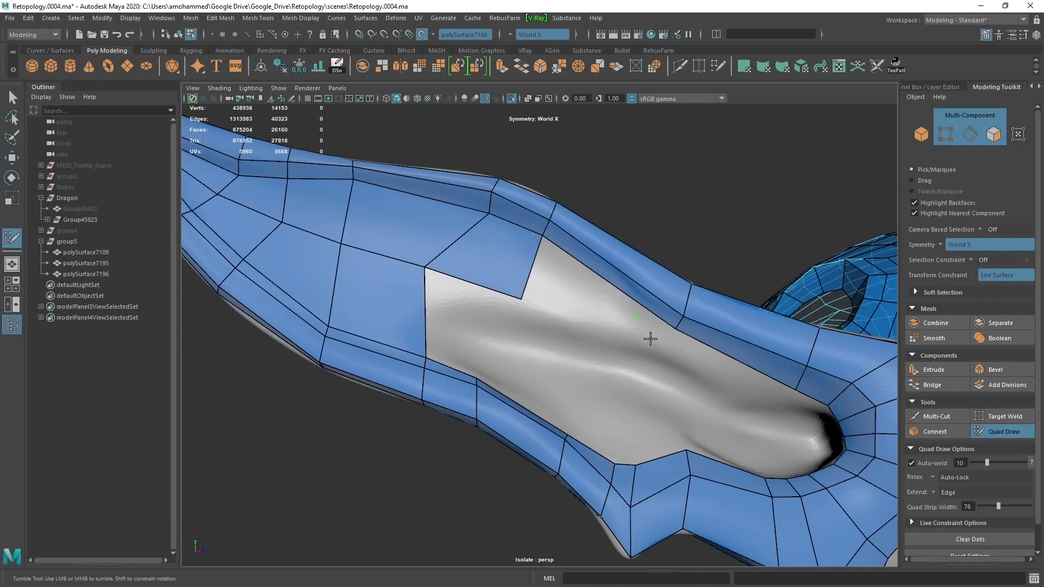
Undo the last dot and fill quads along the inner ear beneath the upper rim toward the base.
middle_click_drag(650, 337, 597, 315, "alt")
key("ctrl+z")
left_click(723, 353, "shift")
right_click_drag(596, 315, 674, 358, "alt")
left_click_drag(681, 365, 671, 379)
left_click(625, 327)
left_click(635, 309, "shift")
left_click(595, 329, "shift")
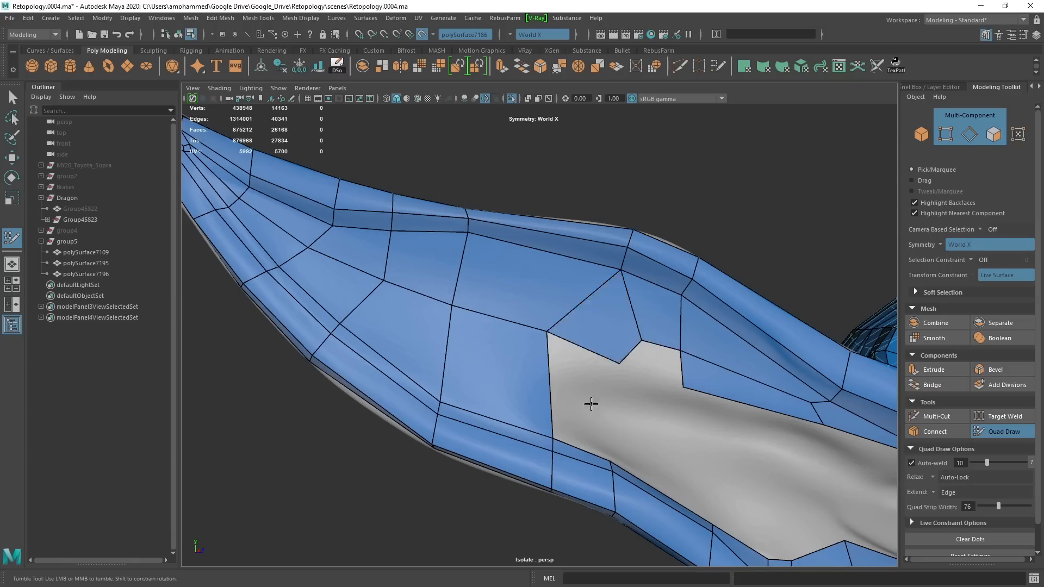
Fill small quads at the front of the remaining inner-ear hole, joining the upper and lower sides.
left_click_drag(592, 403, 581, 389, "alt")
left_click(641, 326, "shift")
left_click(546, 327, "shift")
left_click(498, 364, "shift")
left_click_drag(514, 375, 529, 398, "alt")
left_click(462, 387, "shift")
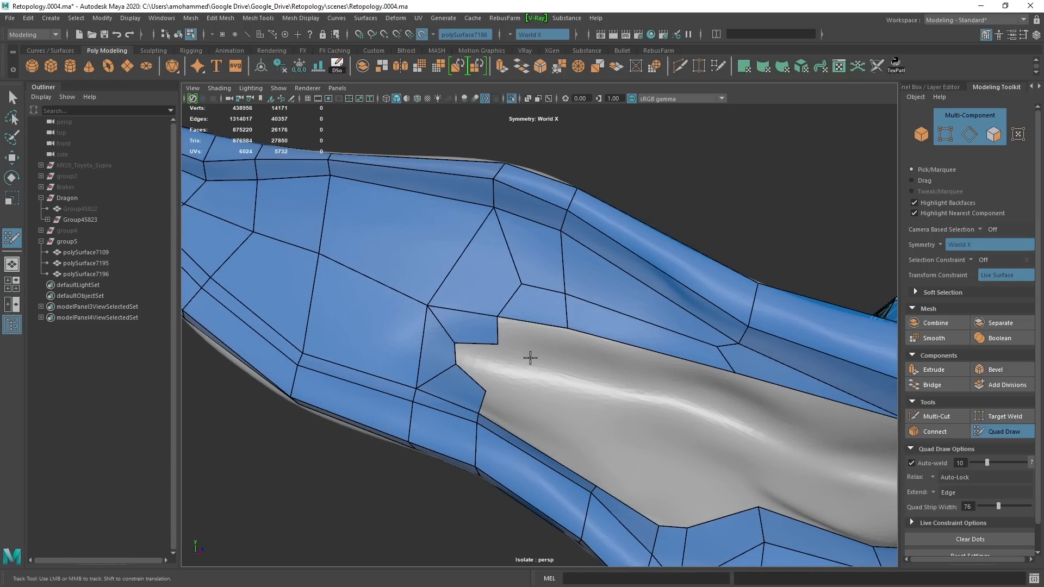
Extend quads along the upper fold and the lower rim of the inner-ear hollow.
left_click(530, 340, "shift")
right_click_drag(529, 356, 589, 378, "alt")
left_click(527, 349, "shift")
left_click(506, 286, "shift")
middle_click_drag(576, 313, 506, 285, "alt")
left_click(562, 280, "shift")
left_click(633, 312)
right_click_drag(631, 321, 675, 354, "alt")
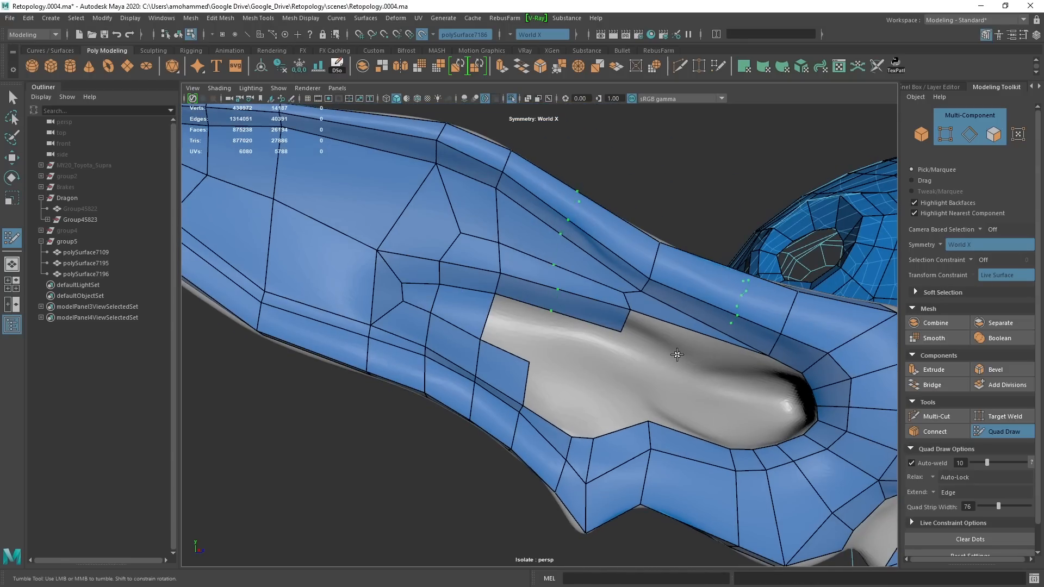
Add more quads inside the remaining ear hollow and shift their vertices to fit the surface.
left_click(535, 326, "shift")
left_click(482, 300, "shift")
left_click_drag(482, 300, 584, 298, "alt")
right_click_drag(585, 298, 625, 326, "alt")
left_click_drag(516, 376, 513, 346)
left_click_drag(555, 368, 578, 317)
Extrude and fill the first quads on the back of the ear near the tip.
left_click_drag(608, 327, 563, 299, "alt")
middle_click_drag(608, 282, 549, 326, "alt")
left_click_drag(589, 327, 610, 394)
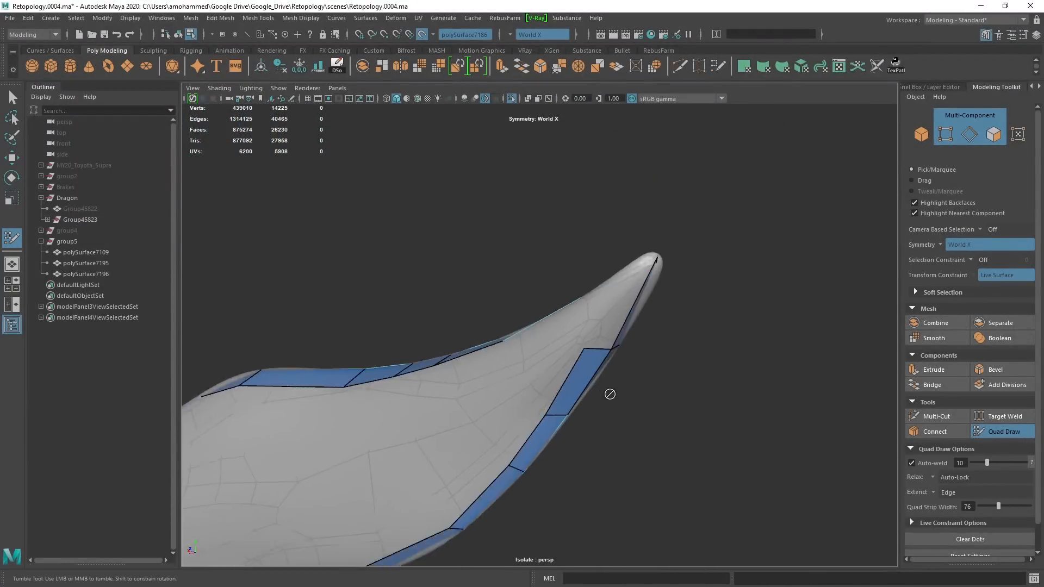
right_click_drag(610, 393, 560, 375, "alt")
left_click(547, 375, "shift")
left_click_drag(547, 375, 513, 348, "alt")
left_click(513, 389, "shift")
Build a row of quads along the upper edge of the ear's back and around its base.
right_click_drag(512, 390, 555, 405, "alt")
left_click_drag(477, 398, 707, 305, "alt")
left_click(769, 274, "shift")
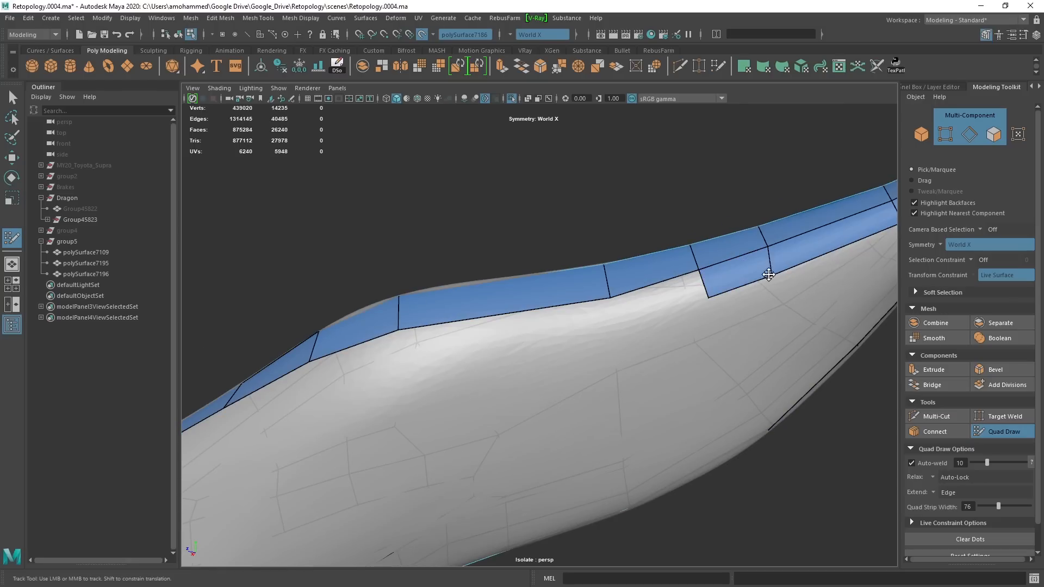
left_click(641, 308, "shift")
mouse_move(642, 309)
left_mouse_down("alt")
mouse_move(619, 265)
mouse_move(642, 290)
left_mouse_up("alt")
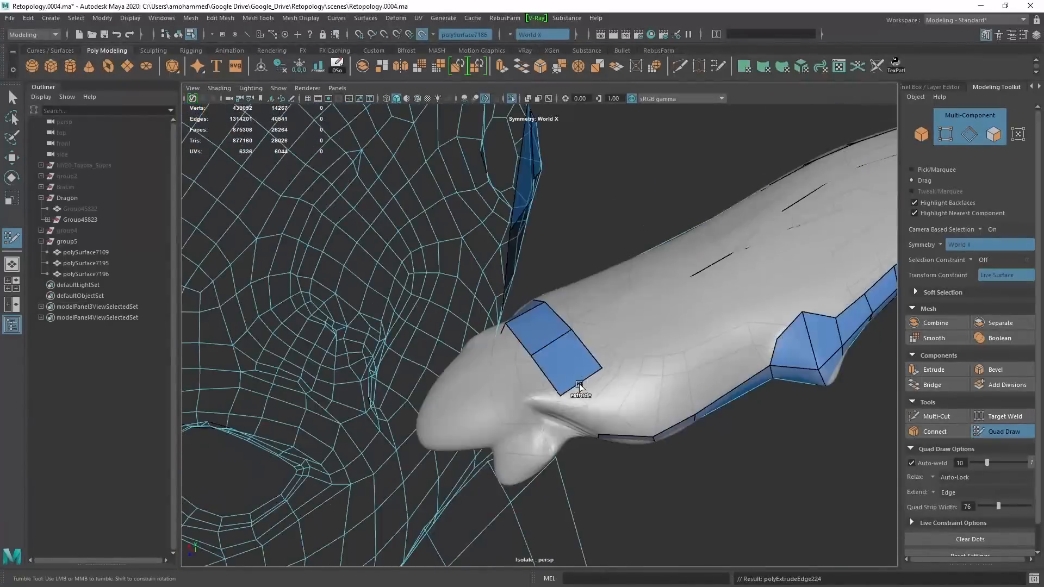
left_click_drag(579, 385, 606, 252, "alt")
left_click(592, 351, "shift")
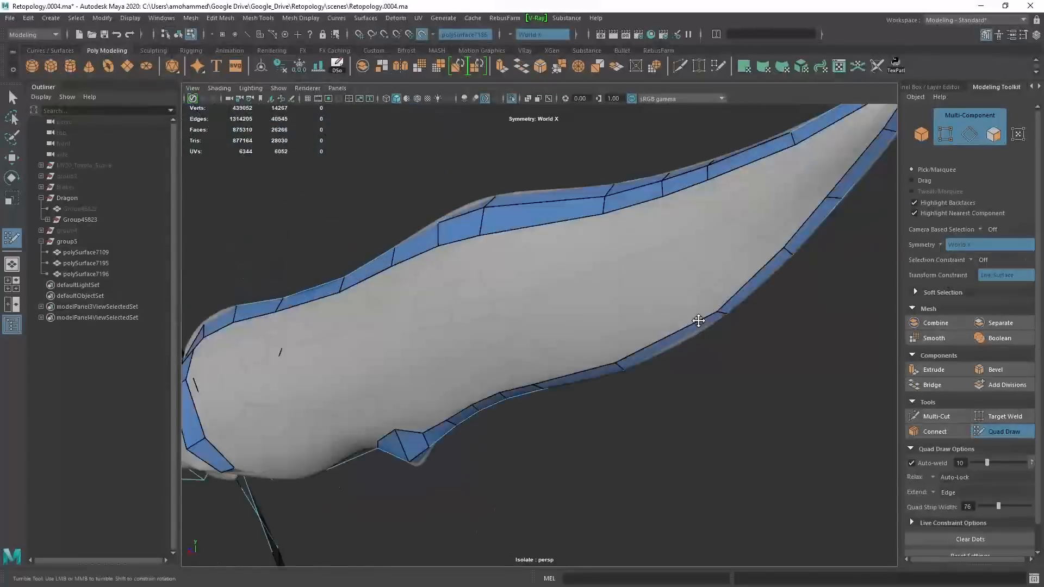
Fill quads across the tip half of the ear's back and extend them toward the middle.
mouse_move(699, 322)
left_mouse_down("alt")
mouse_move(585, 275)
mouse_move(645, 226)
mouse_move(593, 245)
mouse_move(565, 273)
mouse_move(592, 287)
mouse_move(521, 305)
left_mouse_up("alt")
left_click(593, 244, "shift")
left_click(544, 294, "shift")
left_click(481, 348, "shift")
left_click_drag(481, 348, 515, 308, "alt")
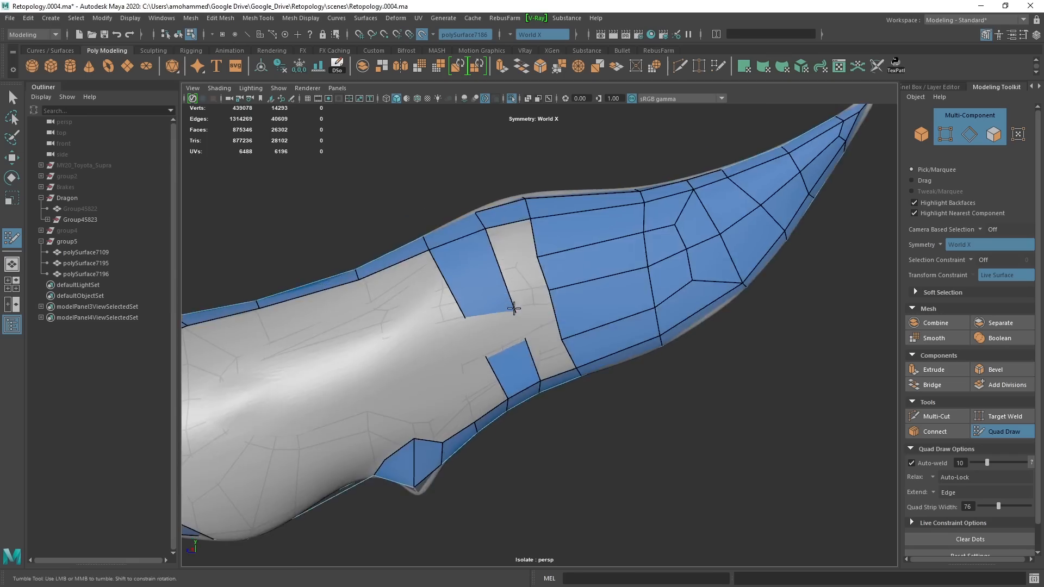
Close the gaps in the middle of the ear's back with quads, adding dots where corners are missing.
middle_click_drag(515, 307, 614, 309, "alt")
right_click_drag(468, 312, 516, 320, "alt")
left_click(558, 369)
left_click(506, 309)
left_click(519, 254, "shift")
left_click(598, 371, "shift")
left_click_drag(544, 318, 547, 275, "alt")
right_click_drag(547, 275, 576, 245, "alt")
left_click_drag(576, 244, 550, 305, "alt")
Save an incremental version of the scene and continue the quads along the ear's back, shifting vertices to fit.
key("ctrl+alt+s")
left_click_drag(587, 273, 535, 279)
left_click_drag(535, 278, 503, 263)
left_click(614, 288, "shift")
mouse_move(537, 293)
left_mouse_down()
mouse_move(562, 308)
mouse_move(538, 329)
mouse_move(489, 235)
mouse_move(478, 322)
mouse_move(466, 282)
mouse_move(484, 314)
mouse_move(392, 261)
mouse_move(528, 354)
mouse_move(493, 345)
left_mouse_up()
left_click(575, 291, "shift")
left_click(489, 237, "shift")
left_click(466, 282, "shift")
Place dots and fill further quads on the ear's back toward its base.
left_click(492, 345)
left_click(488, 376, "shift")
left_click(458, 240)
left_click(456, 300, "shift")
mouse_move(455, 300)
left_mouse_down("alt")
mouse_move(500, 238)
mouse_move(625, 284)
mouse_move(568, 242)
left_mouse_up("alt")
left_click(470, 166, "shift")
Extrude edges and fill quads over the bare patch at the base of the ear's back.
key("Tab")
left_click_drag(562, 288, 439, 303, "alt")
mouse_move(440, 303)
left_mouse_down("alt")
mouse_move(643, 256)
mouse_move(522, 298)
mouse_move(587, 324)
mouse_move(675, 217)
mouse_move(514, 325)
mouse_move(441, 400)
mouse_move(406, 314)
left_mouse_up("alt")
left_click(545, 275, "shift")
left_click(676, 217, "shift")
left_click(450, 298)
left_click(406, 315, "shift")
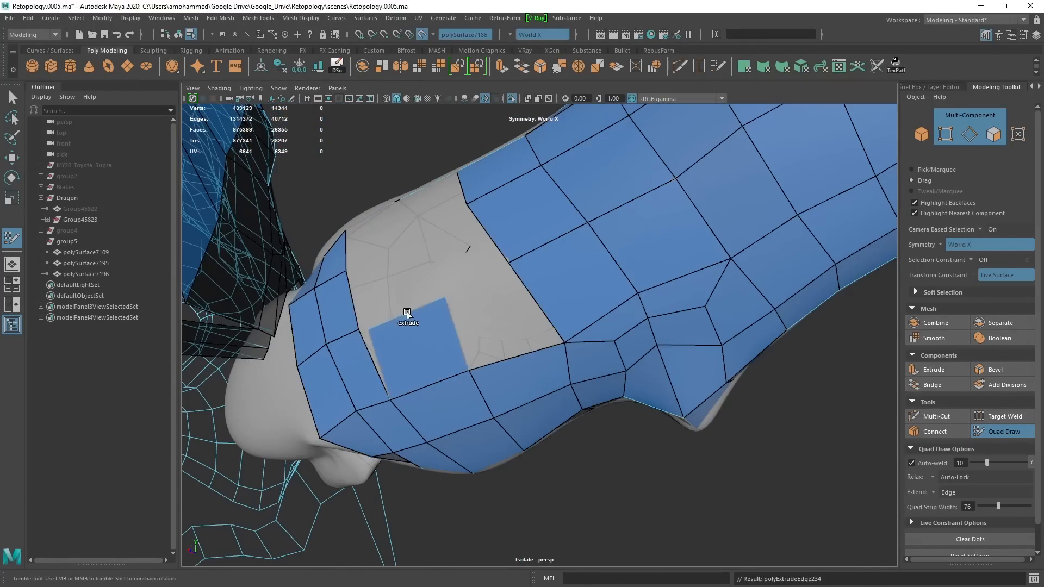
left_click(505, 304, "shift")
Go back to the inner ear and fill quads in from the tip-side end of the hollow.
key("q")
key("F9")
mouse_move(524, 282)
left_mouse_down("alt")
mouse_move(606, 345)
mouse_move(579, 326)
mouse_move(512, 349)
mouse_move(440, 283)
mouse_move(677, 295)
mouse_move(478, 315)
left_mouse_up("alt")
key("w")
key("y")
left_click(511, 326, "shift")
left_click(402, 261, "shift")
right_click_drag(478, 315, 520, 324, "alt")
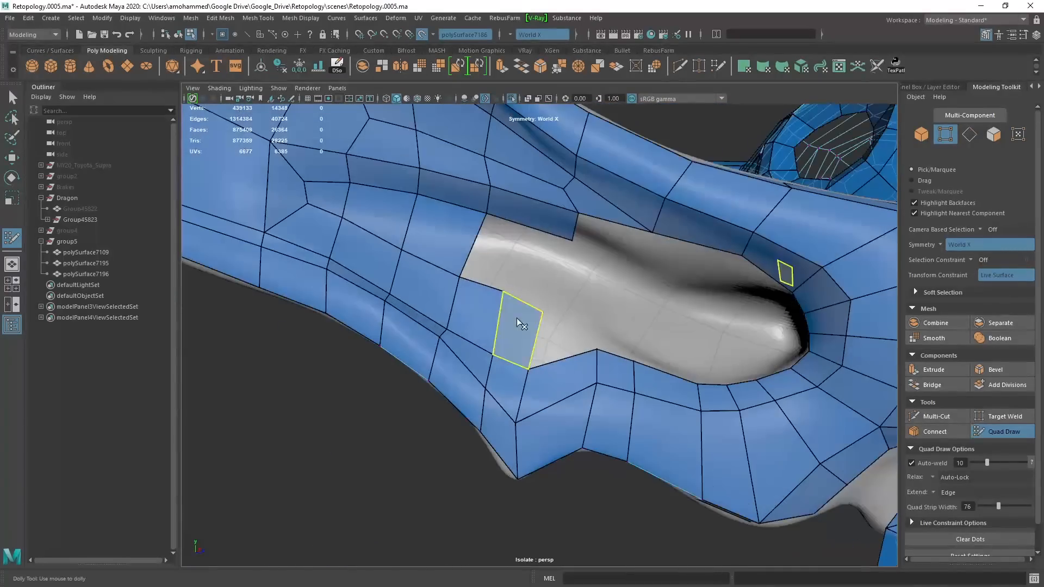
left_click_drag(565, 318, 538, 326, "alt")
left_click(516, 329, "shift")
Delete badly flowing faces beside the tip-side end of the inner-ear hollow.
left_click(527, 319, "ctrl+shift")
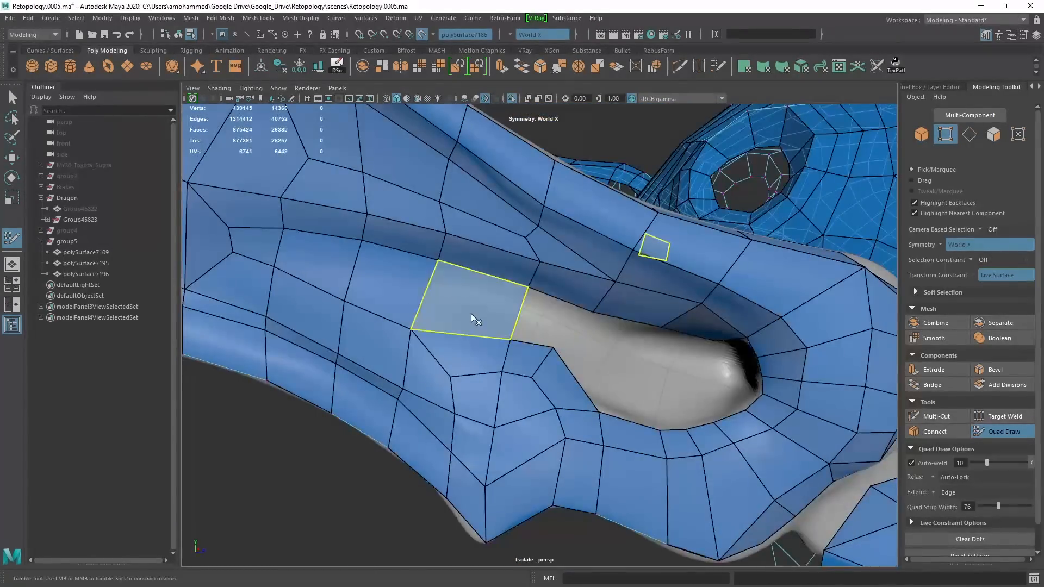
left_click(475, 319, "ctrl+shift")
right_click_drag(475, 319, 413, 260, "alt")
middle_click_drag(413, 261, 492, 284, "alt")
right_click_drag(491, 284, 506, 288, "alt")
mouse_move(505, 288)
middle_mouse_down("alt")
mouse_move(465, 292)
mouse_move(362, 236)
middle_mouse_up("alt")
Cut new edges across the inner-ear faces near the tip with Multi-Cut, then return to Quad Draw.
left_click(936, 417)
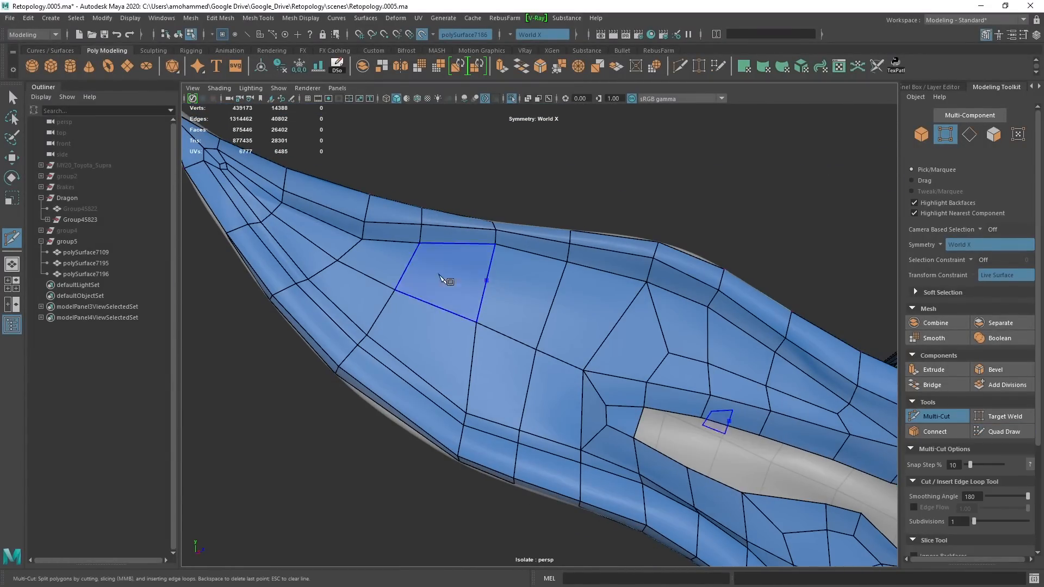
left_click(442, 276)
left_click(425, 334)
left_click(366, 337)
left_click(935, 415)
left_click(1005, 432)
Rework the faces around the open strip across the inner ear by refilling, deleting and shifting vertices.
left_click_drag(769, 413, 701, 366, "alt")
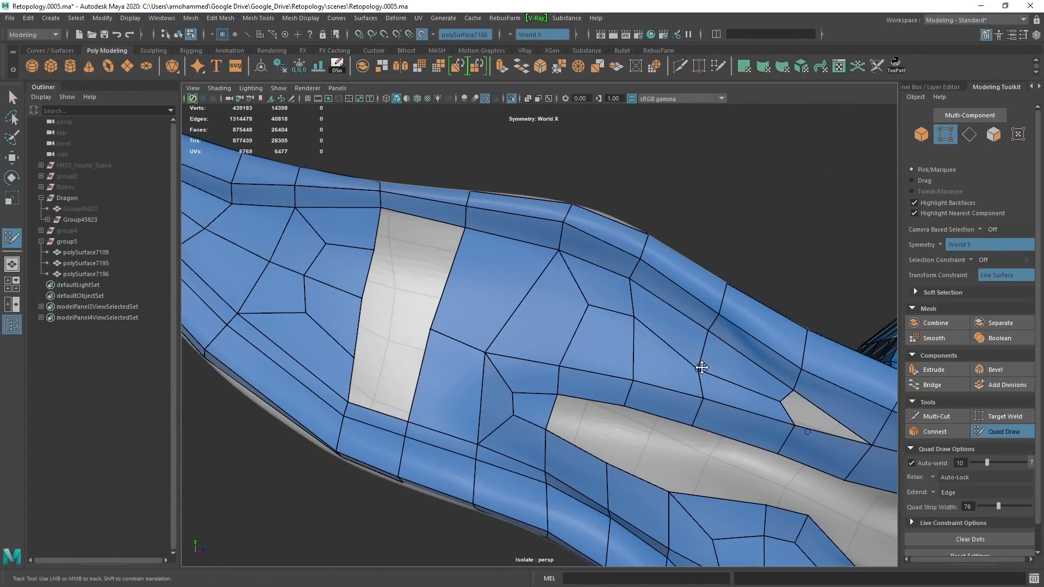
middle_click_drag(701, 365, 622, 357, "alt")
mouse_move(621, 357)
right_mouse_down("alt")
mouse_move(656, 357)
mouse_move(505, 293)
right_mouse_up("alt")
left_click(701, 375, "shift")
left_click(440, 230, "ctrl+shift")
left_click_drag(441, 231, 482, 373, "alt")
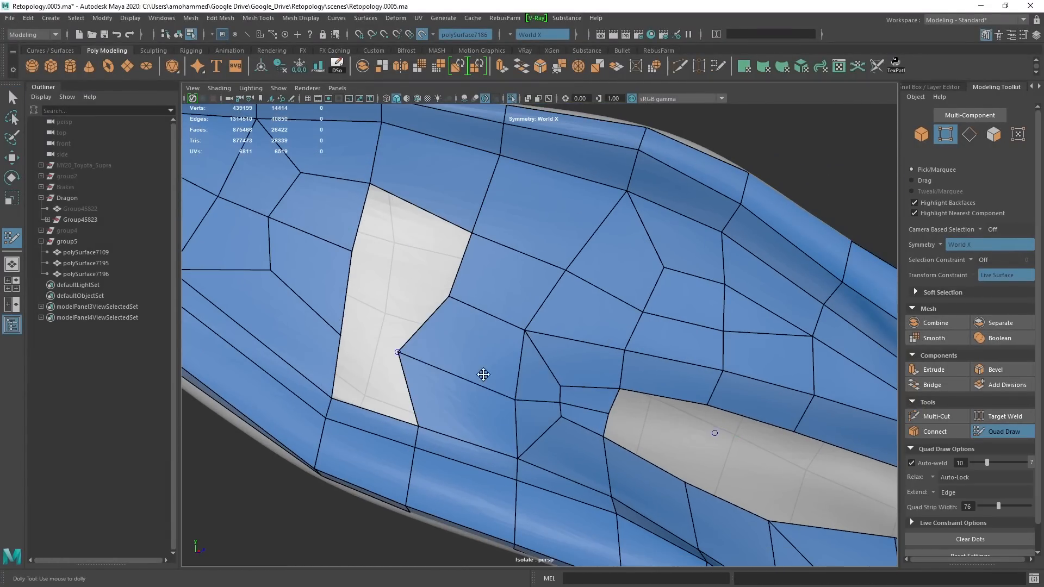
mouse_move(605, 433)
left_mouse_down()
mouse_move(598, 461)
mouse_move(515, 320)
left_mouse_up()
left_click(515, 320, "shift")
left_click(503, 354, "shift")
left_click_drag(508, 356, 458, 227, "alt")
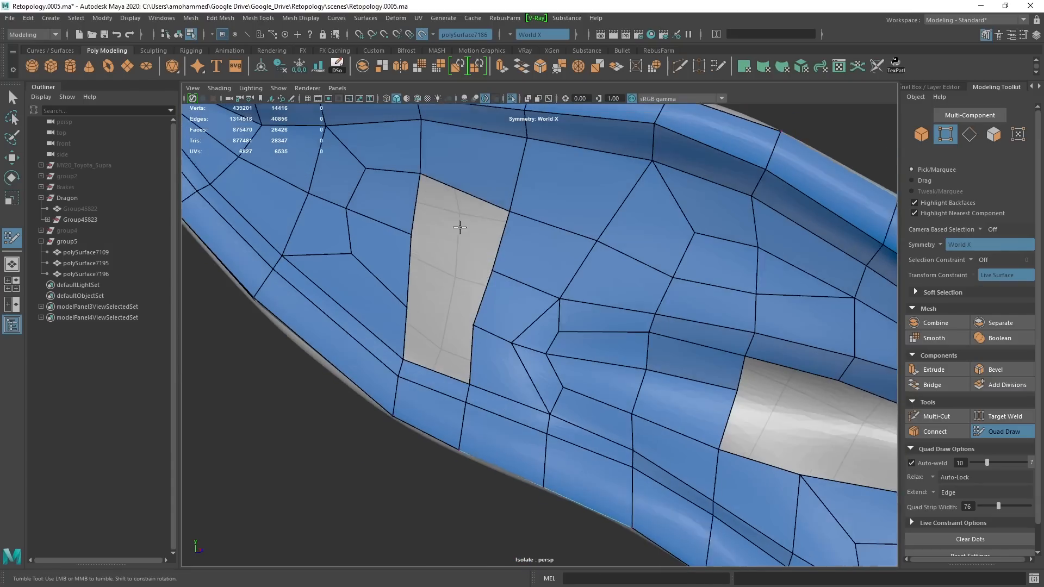
Fill the open strip across the inner ear with quads.
left_click(456, 234, "shift")
left_click(442, 282, "shift")
left_click(439, 341, "shift")
left_click_drag(530, 305, 573, 302, "alt")
left_click(575, 293, "shift")
left_click(564, 330, "shift")
Fill quads at the tip-side end of the inner-ear hollow, continuing along its fold.
middle_click_drag(662, 339, 564, 296, "alt")
left_click(563, 296, "shift")
left_click(568, 320, "shift")
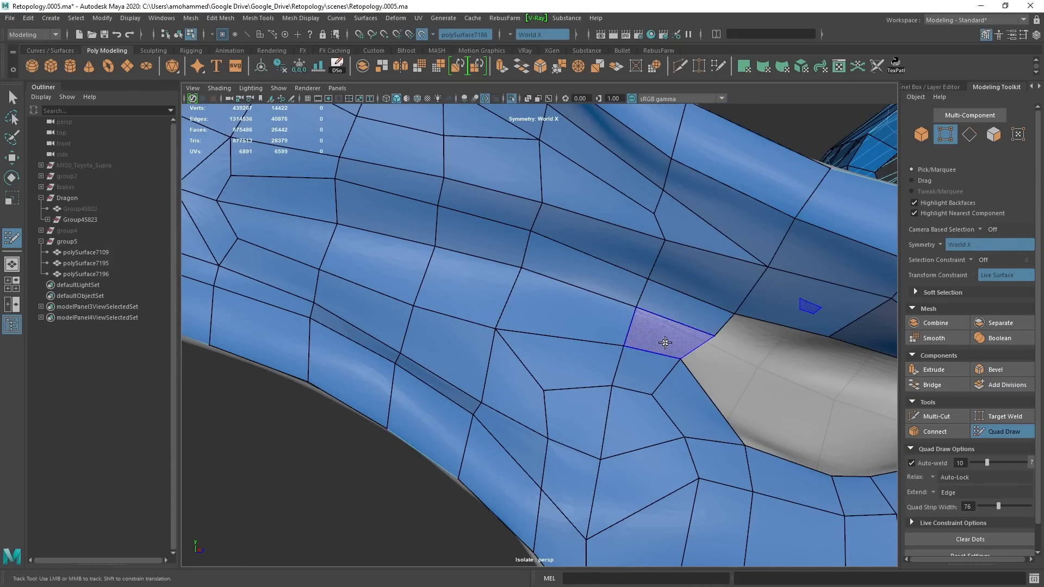
left_click(663, 343, "shift")
left_click_drag(772, 342, 690, 335, "alt")
right_click_drag(690, 335, 728, 333, "alt")
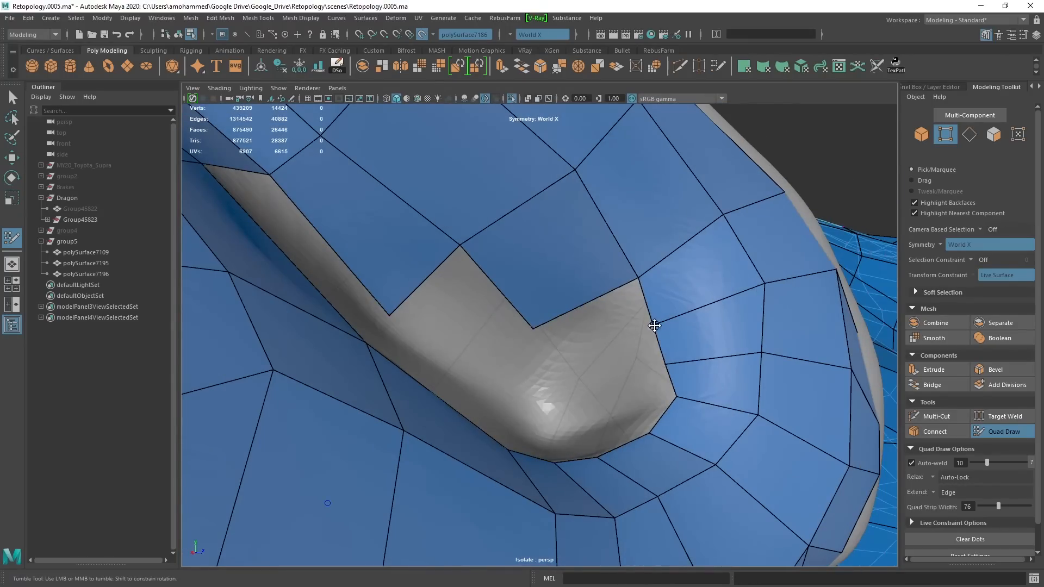
Place dots and fill quads along the side walls of the inner-ear hollow.
mouse_move(654, 326)
left_mouse_down("alt")
mouse_move(574, 304)
mouse_move(444, 298)
mouse_move(477, 302)
left_mouse_up("alt")
left_click(566, 322)
left_click(496, 302)
left_click(516, 343, "shift")
left_click(475, 293)
left_click(468, 312, "shift")
left_click(485, 277)
left_click(458, 270, "shift")
left_click(511, 276, "shift")
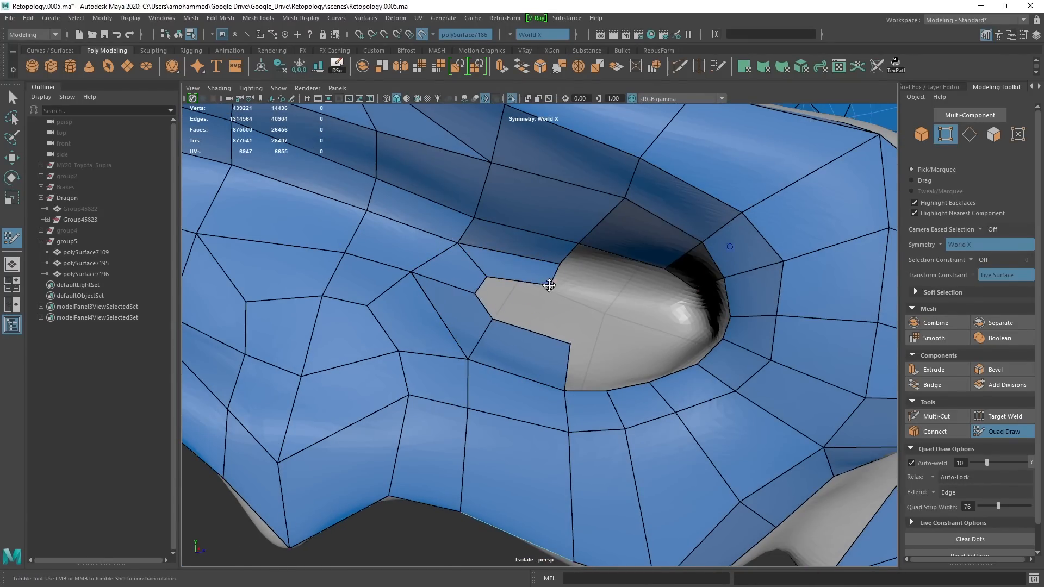
Extend quads from both walls over the bare floor of the inner-ear hollow.
mouse_move(549, 284)
left_mouse_down("alt")
mouse_move(610, 289)
mouse_move(576, 272)
left_mouse_up("alt")
left_click(526, 260)
left_click(586, 257, "shift")
left_click(523, 288)
left_click(576, 285, "shift")
left_click(566, 333, "shift")
mouse_move(522, 333)
left_mouse_down("alt")
mouse_move(565, 326)
mouse_move(549, 261)
left_mouse_up("alt")
left_click(534, 340, "shift")
Place a dot and fill quads around the rounded base end of the inner-ear hollow.
right_click_drag(544, 233, 570, 216, "alt")
left_click_drag(569, 216, 641, 234, "alt")
left_click(686, 266, "shift")
mouse_move(348, 233)
left_mouse_down("alt")
mouse_move(387, 252)
mouse_move(375, 250)
left_mouse_up("alt")
left_click(435, 271)
left_click(398, 249, "shift")
Add more dots and quads to narrow the remaining opening in the hollow's floor.
left_click(487, 274)
left_click_drag(478, 266, 522, 291, "alt")
left_click(466, 255, "shift")
left_click(461, 286, "shift")
left_click(566, 302)
left_click(529, 309, "shift")
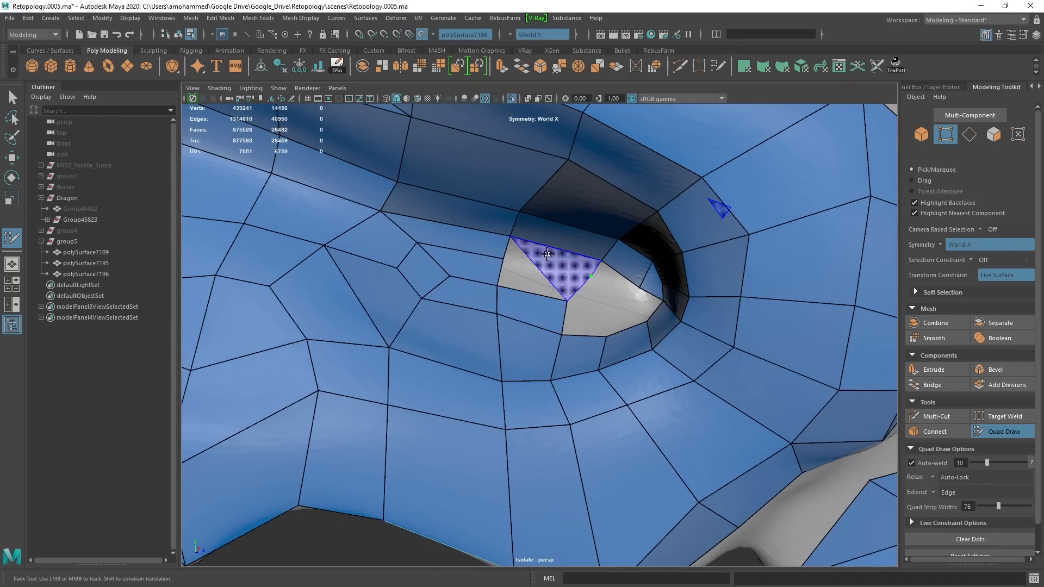
Close the last opening at the rounded end of the inner-ear hollow with quads.
left_click(548, 254, "shift")
left_click_drag(584, 261, 561, 260, "alt")
left_click(504, 320, "shift")
middle_click_drag(596, 289, 577, 282, "alt")
left_click(529, 272)
left_click(497, 280, "shift")
left_click(509, 254, "shift")
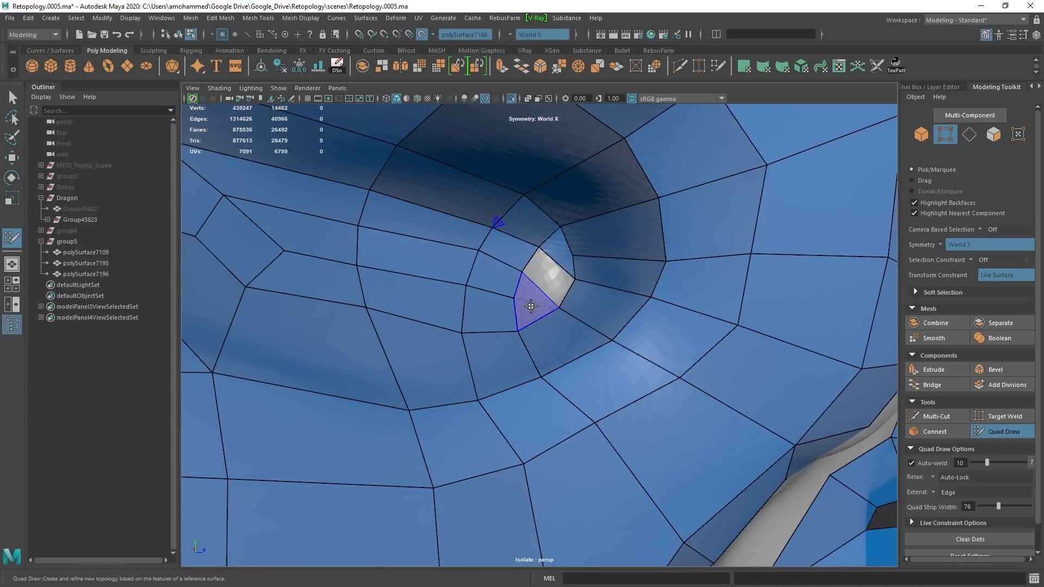
left_click(529, 305, "shift")
left_click(549, 280, "shift")
Leave Quad Draw, deactivate the live surface and hide Group45823 in the Dragon group.
key("q")
mouse_move(605, 270)
left_mouse_down("alt")
mouse_move(511, 351)
mouse_move(522, 301)
mouse_move(462, 370)
left_mouse_up("alt")
key("alt+5")
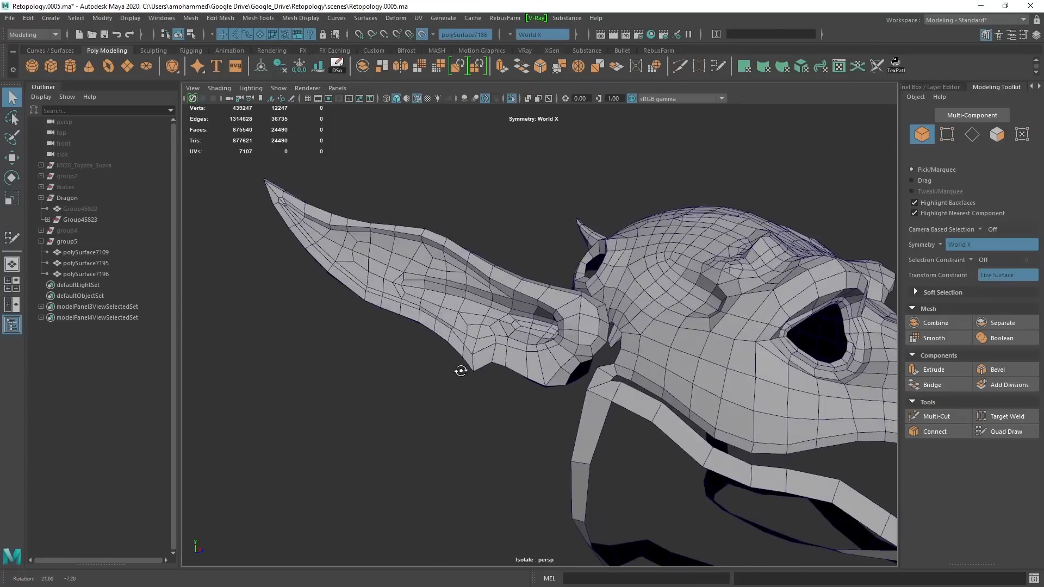
key("ctrl+1")
key("q")
left_click(422, 34)
left_click(80, 220)
key("ctrl+h")
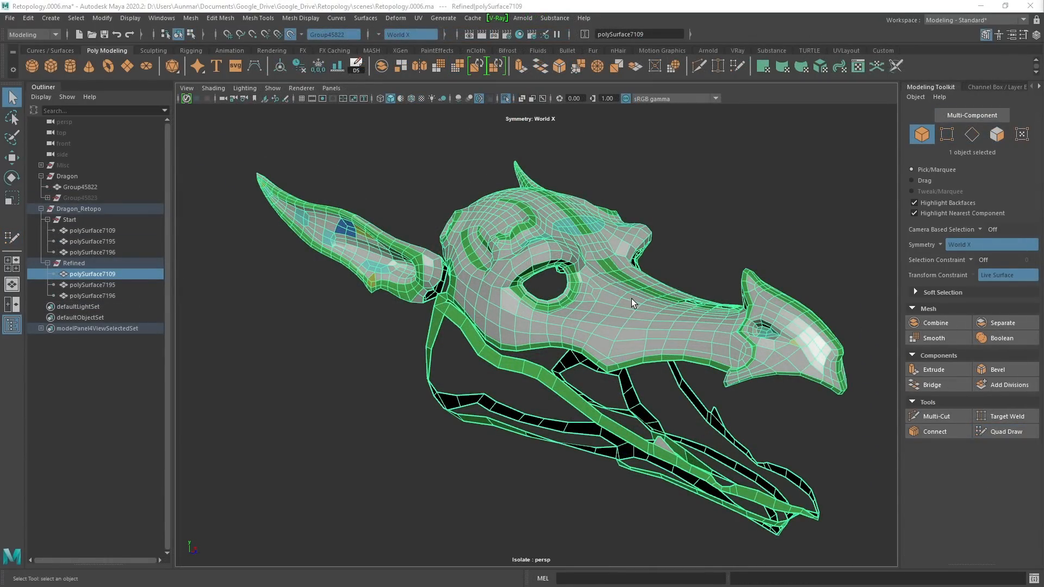
Turn off isolation and inspect the refined retopology mesh over the full dragon sculpt.
left_click_drag(631, 298, 628, 309, "alt")
right_click_drag(627, 308, 619, 277, "alt")
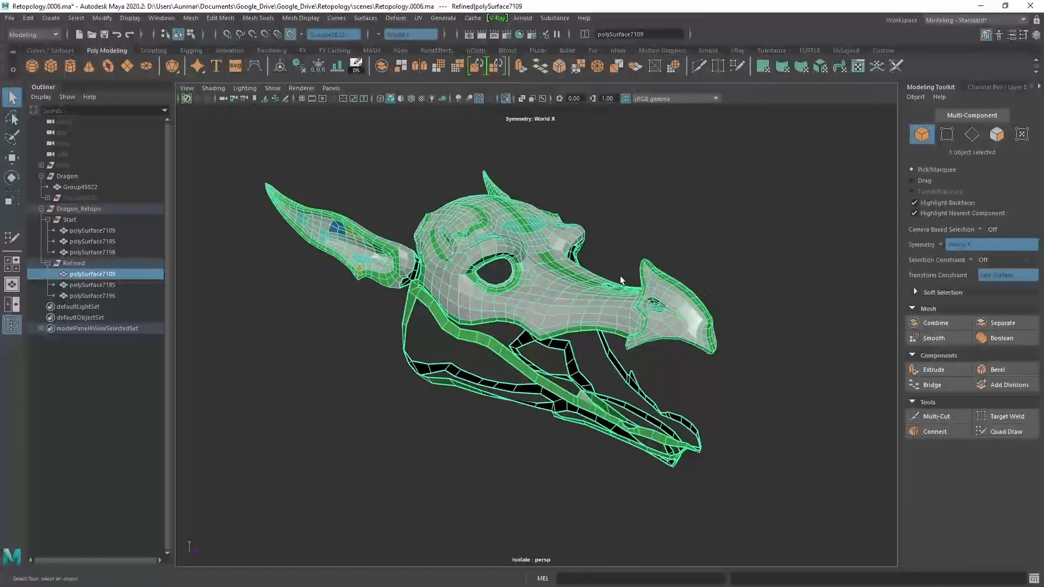
key("ctrl+1")
left_click_drag(620, 276, 684, 310, "alt")
scroll(684, 307, "up", 1)
middle_click_drag(683, 307, 667, 311, "alt")
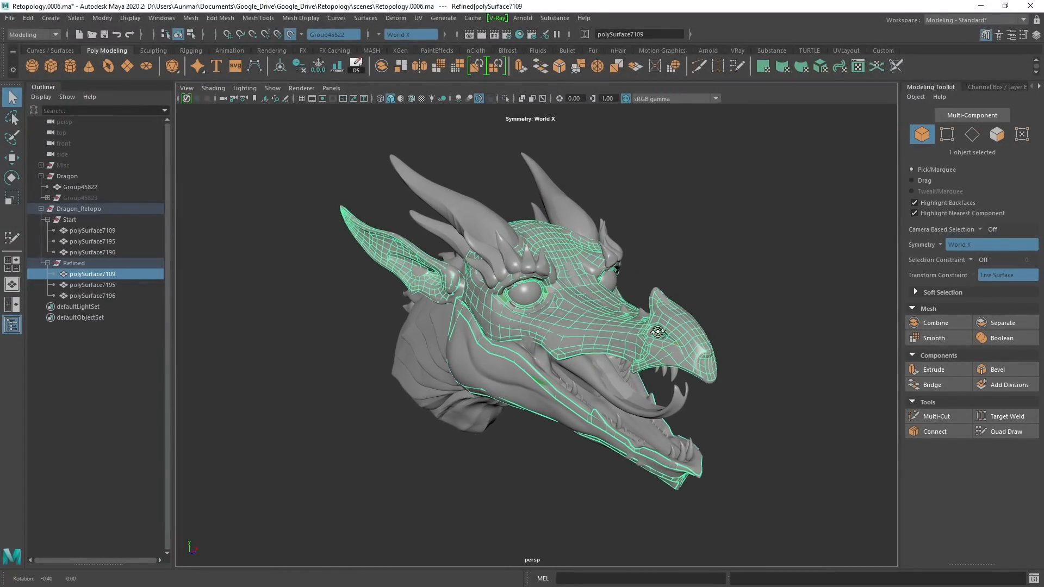
scroll(667, 311, "up", 1)
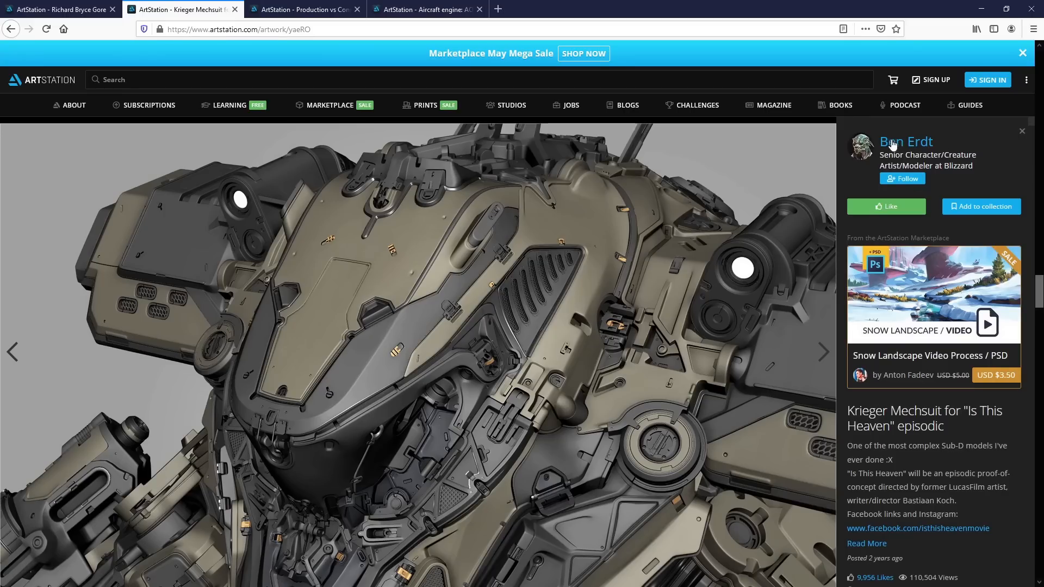
Switch to the browser and examine the renders and wireframes of the Krieger Mechsuit artwork on ArtStation.
scroll(400, 295, "down", 2)
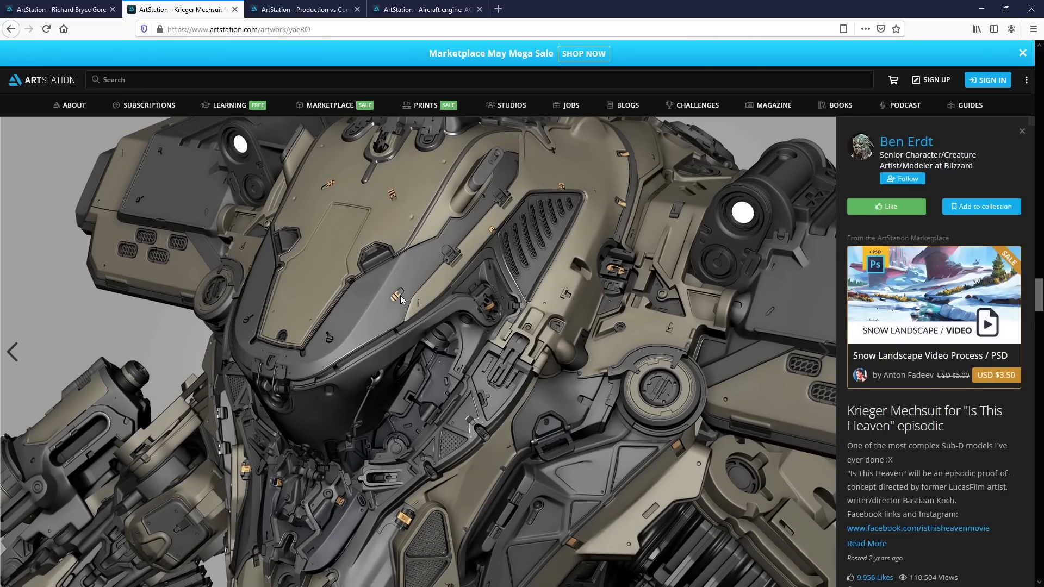
scroll(400, 295, "down", 10)
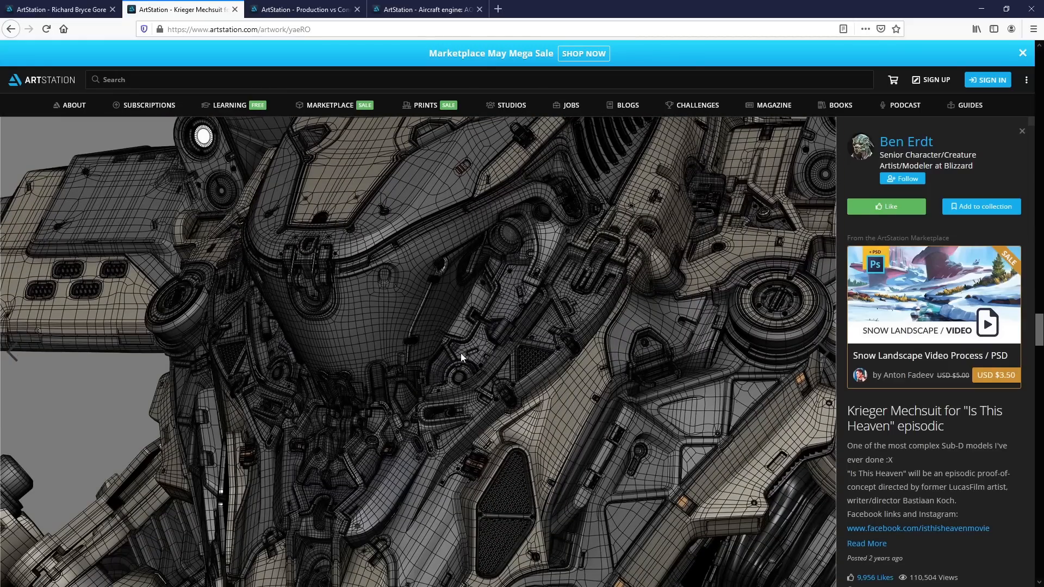
scroll(486, 240, "down", 4)
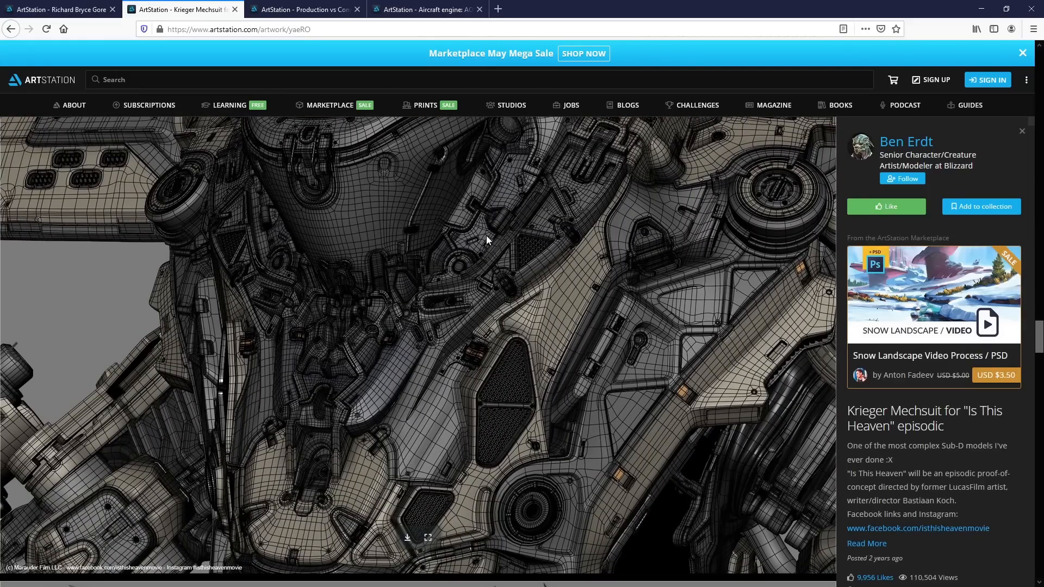
scroll(574, 304, "down", 12)
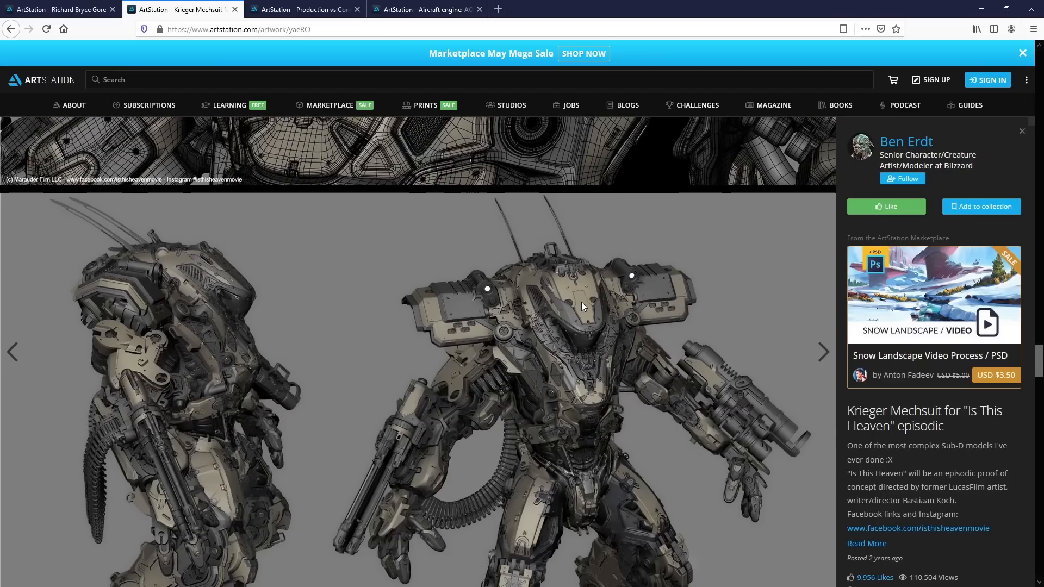
scroll(582, 302, "down", 8)
scroll(568, 324, "down", 7)
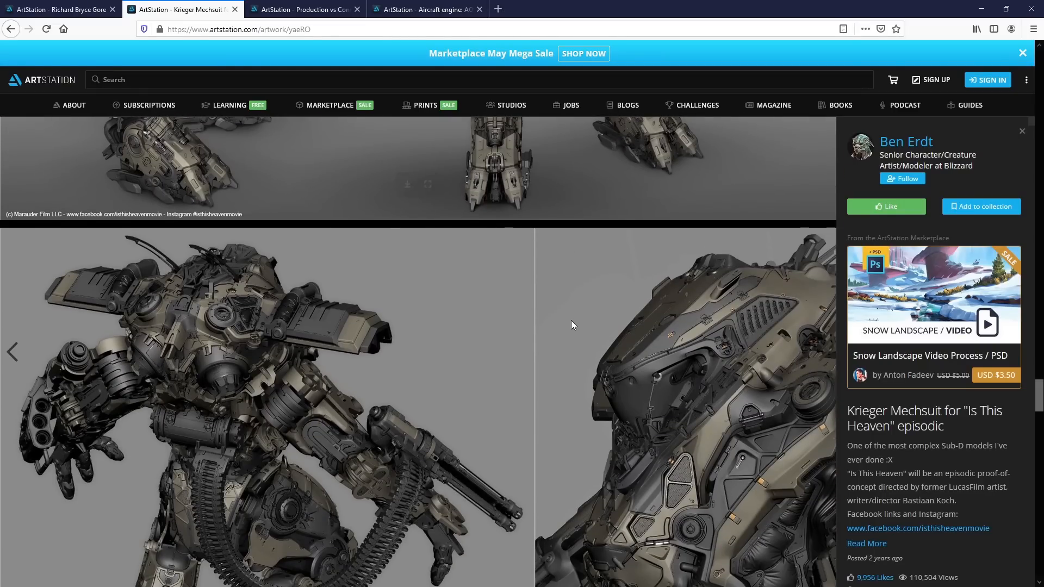
scroll(558, 328, "down", 7)
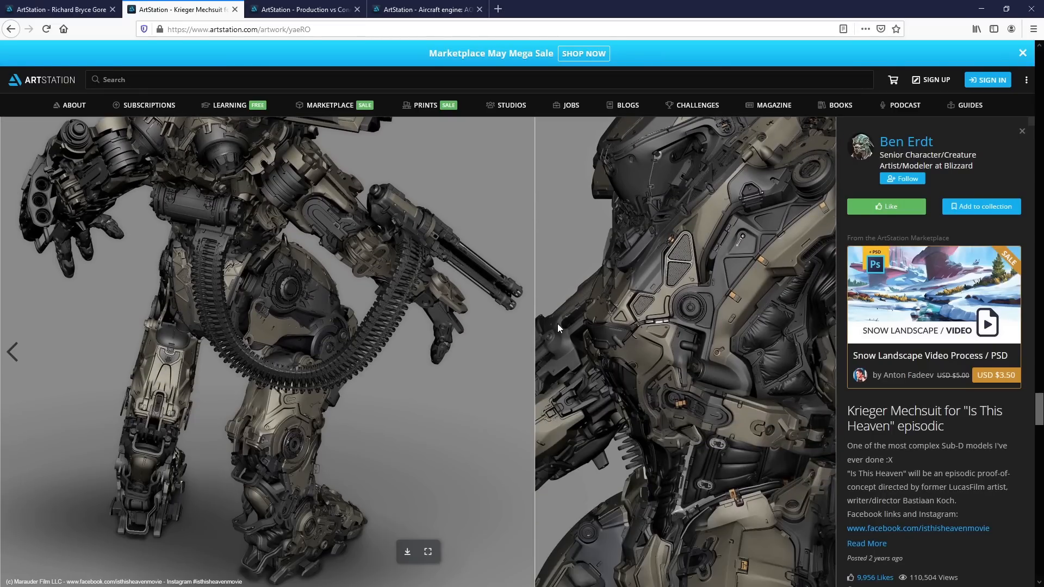
scroll(557, 325, "down", 10)
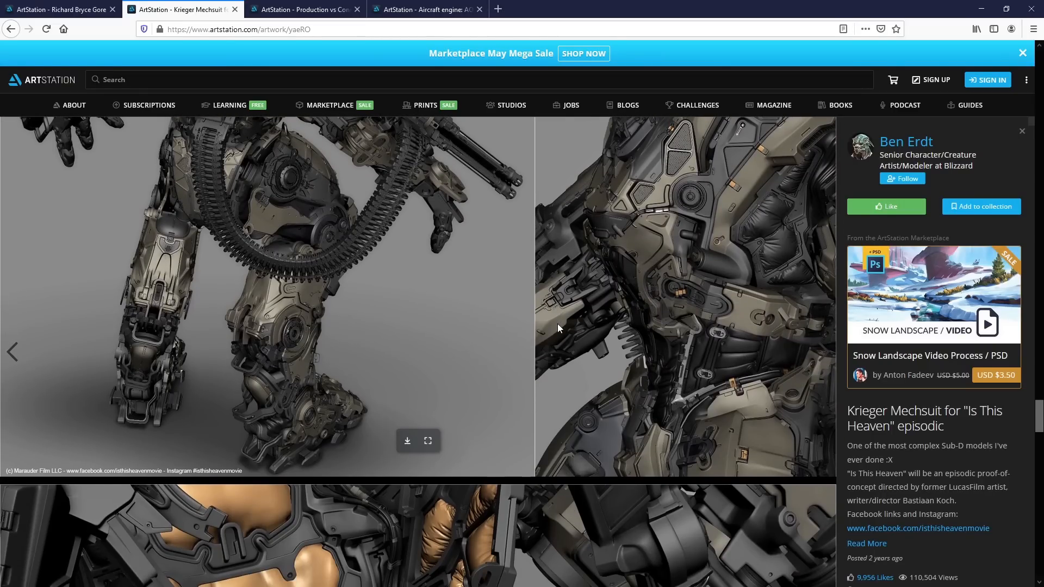
scroll(557, 326, "down", 9)
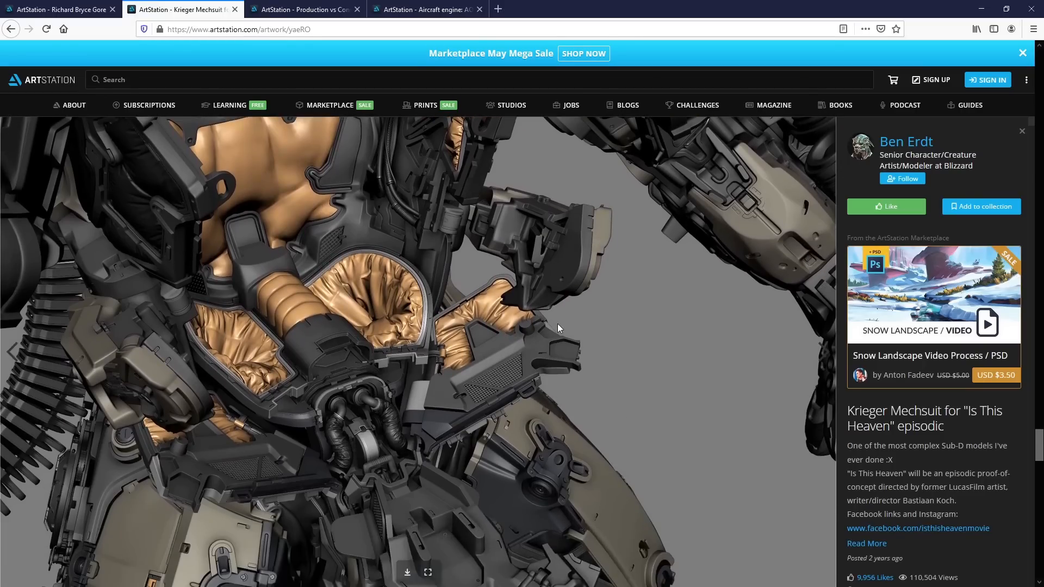
scroll(404, 260, "down", 13)
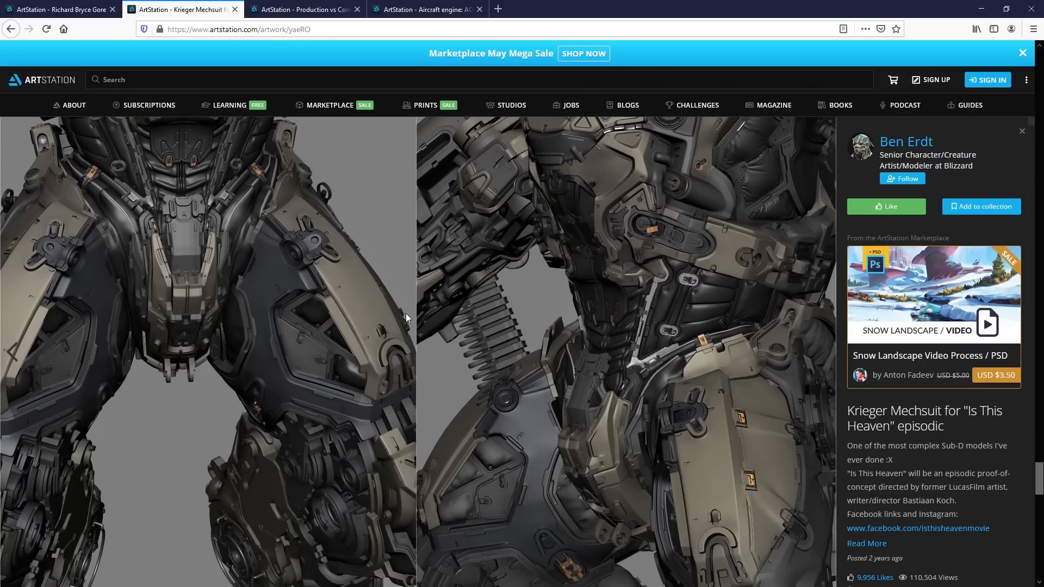
Open the Production vs Concept artwork and compare its production and concept wireframes across the aircraft parts.
left_click(304, 9)
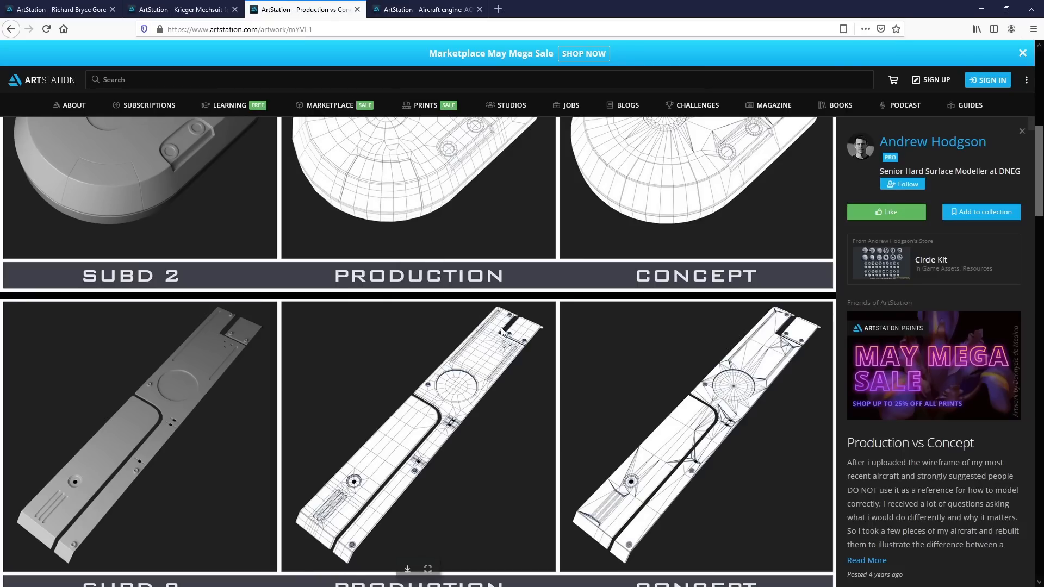
scroll(632, 364, "up", 9)
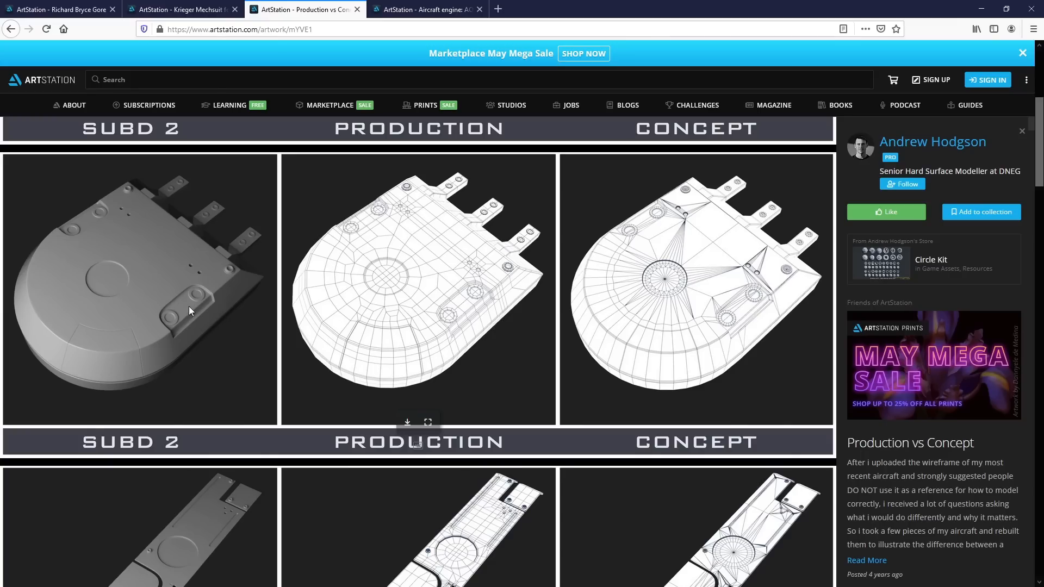
scroll(402, 261, "down", 9)
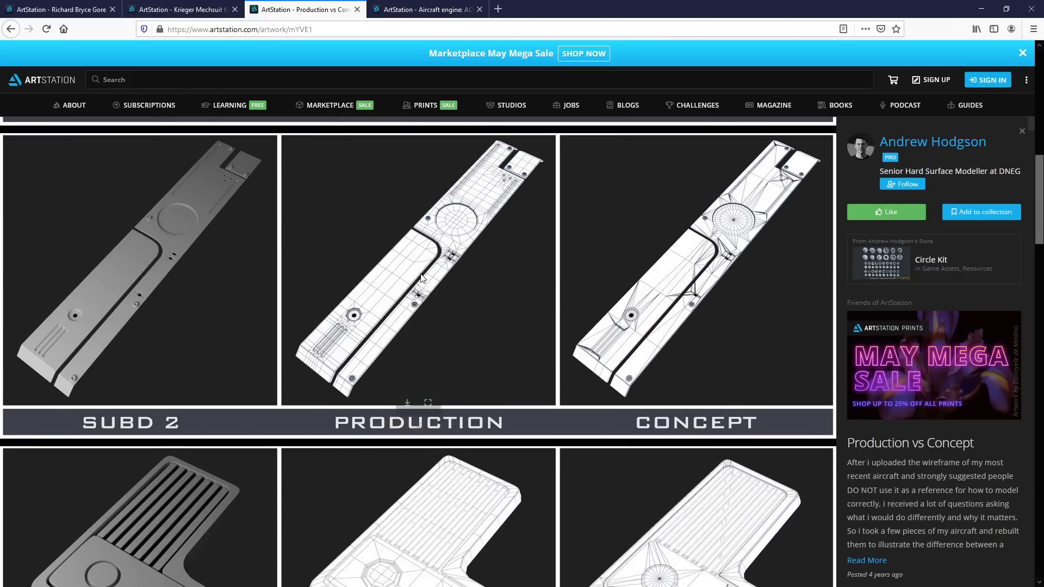
scroll(420, 274, "up", 4)
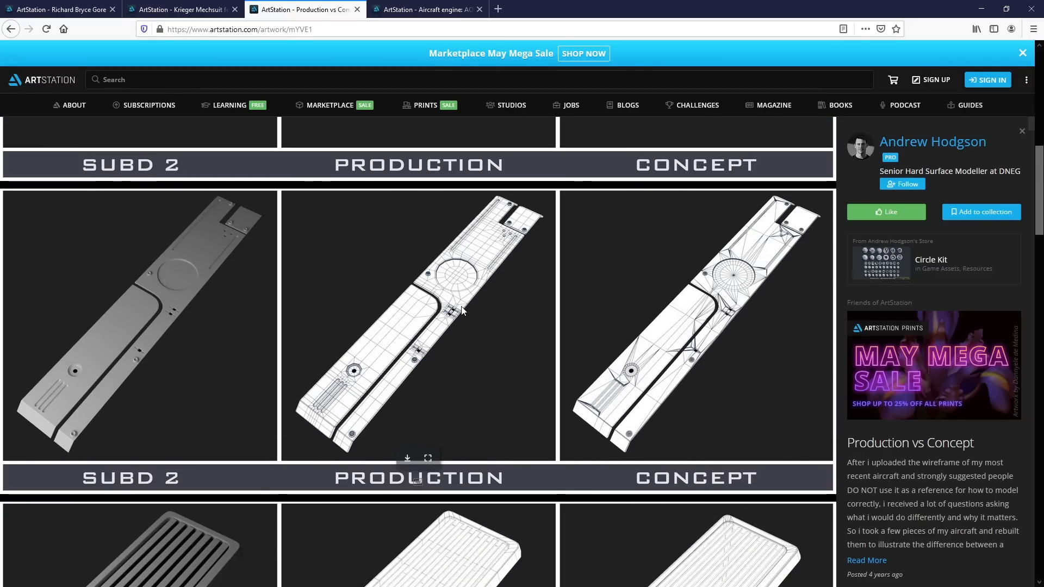
scroll(517, 343, "down", 5)
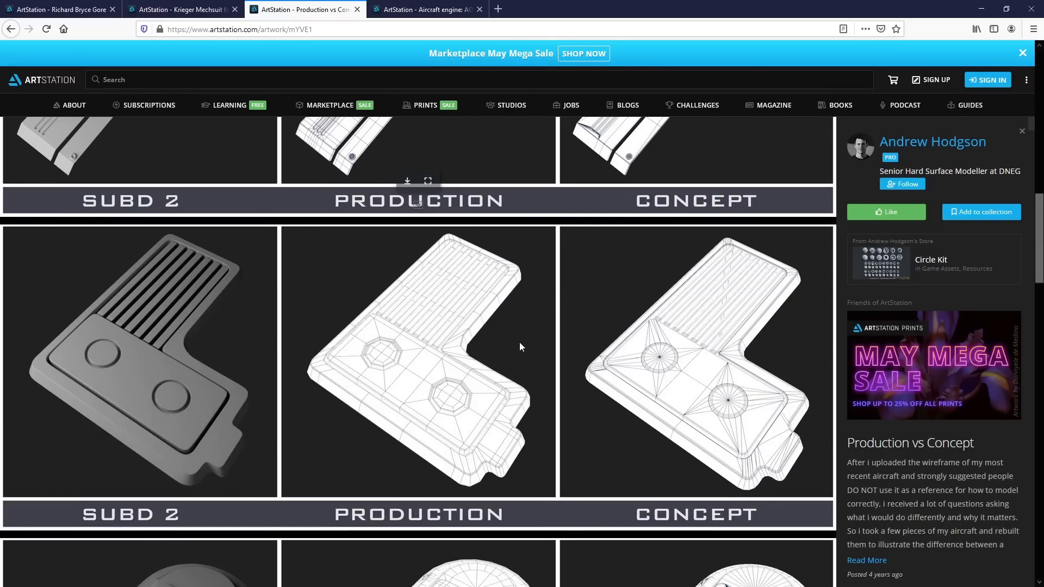
scroll(477, 418, "down", 6)
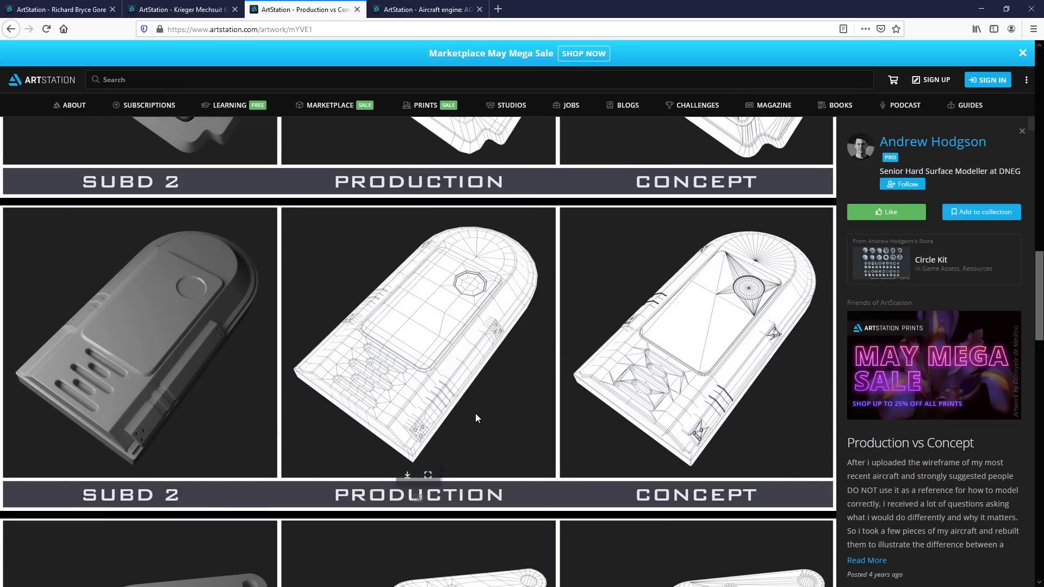
scroll(475, 417, "down", 4)
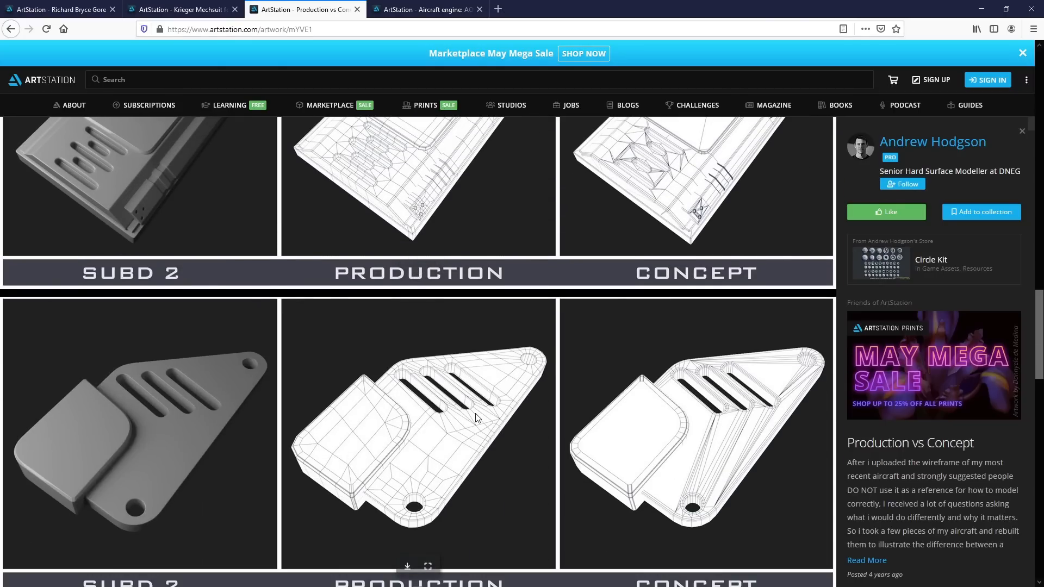
scroll(463, 406, "up", 9)
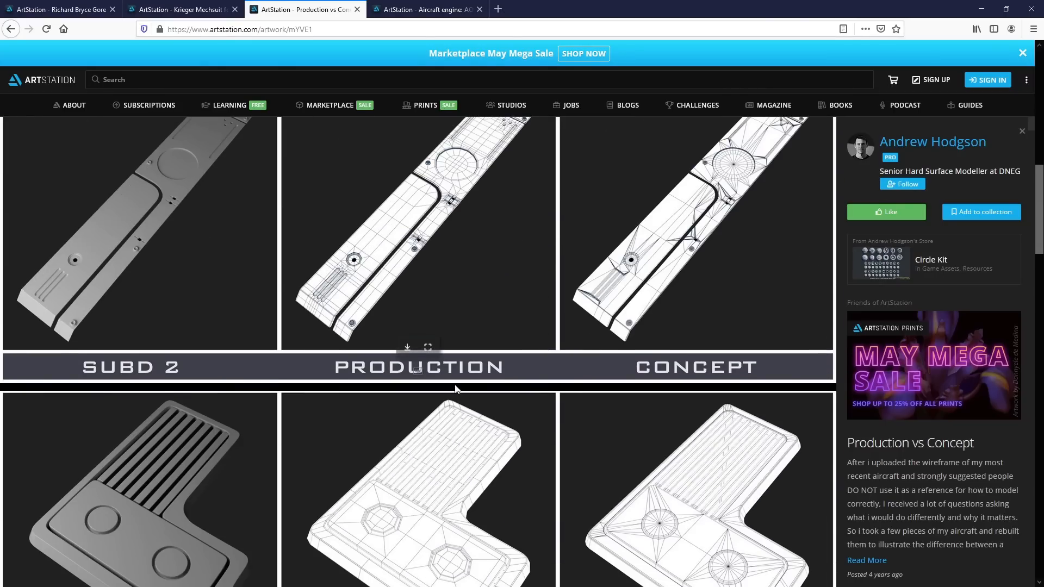
Open the Aircraft engine: AO Render artwork and examine its clay renders and the wireframe topology of the engine.
scroll(413, 348, "up", 4)
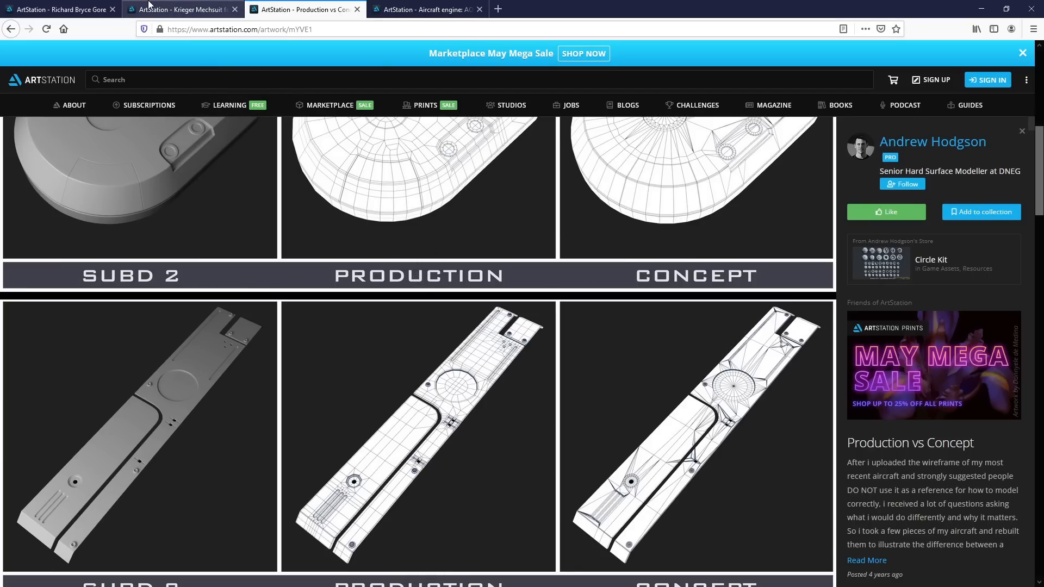
scroll(451, 219, "up", 3)
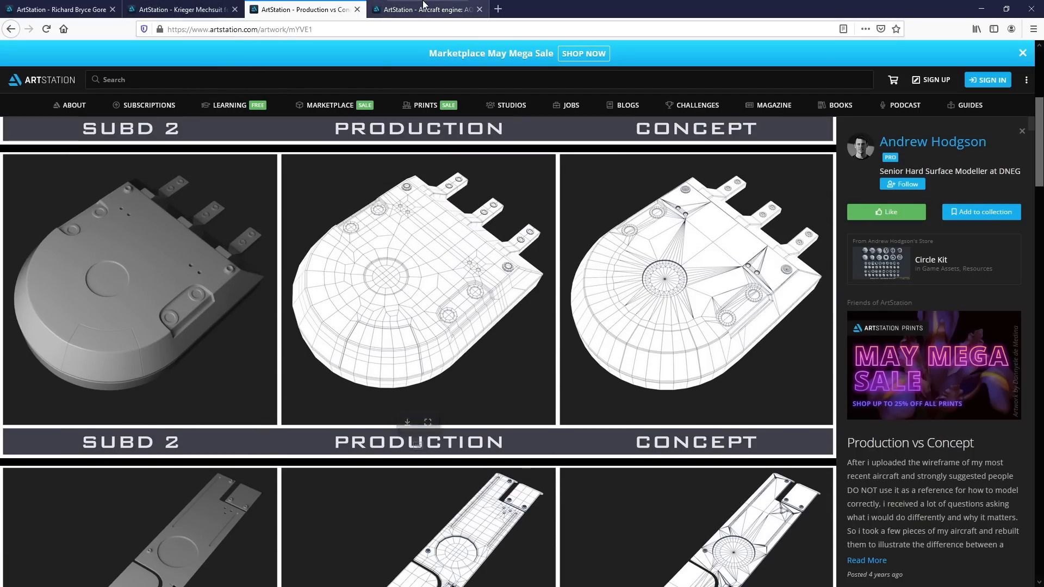
left_click(424, 9)
scroll(716, 334, "up", 4)
scroll(723, 334, "up", 3)
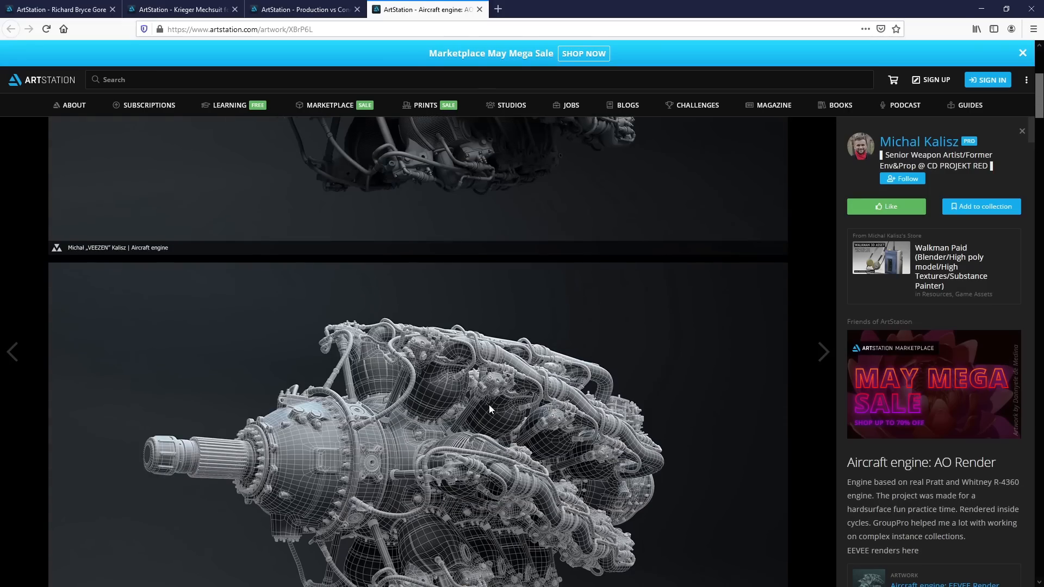
scroll(487, 403, "down", 3)
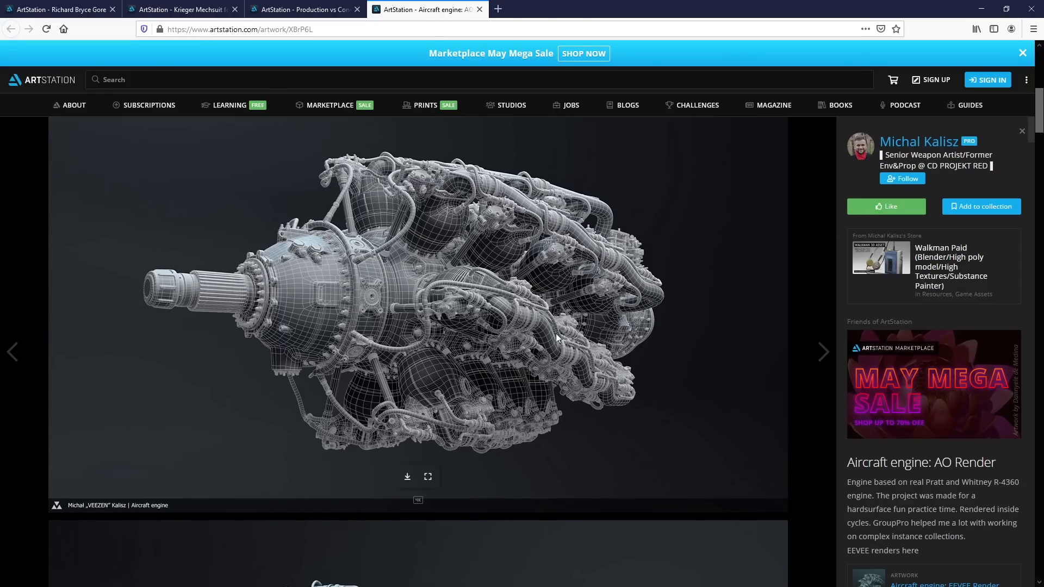
scroll(393, 292, "down", 8)
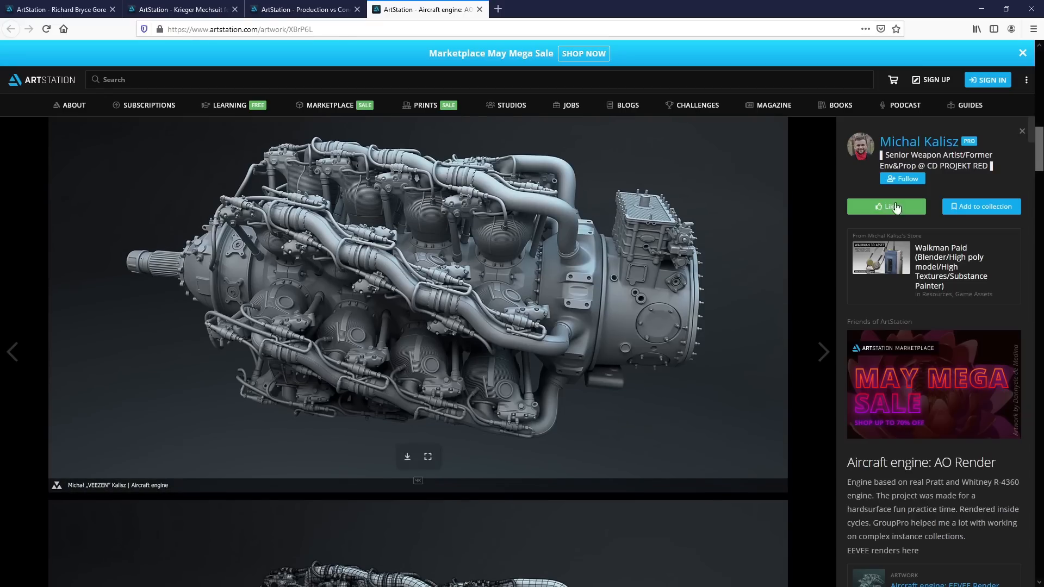
scroll(416, 328, "down", 6)
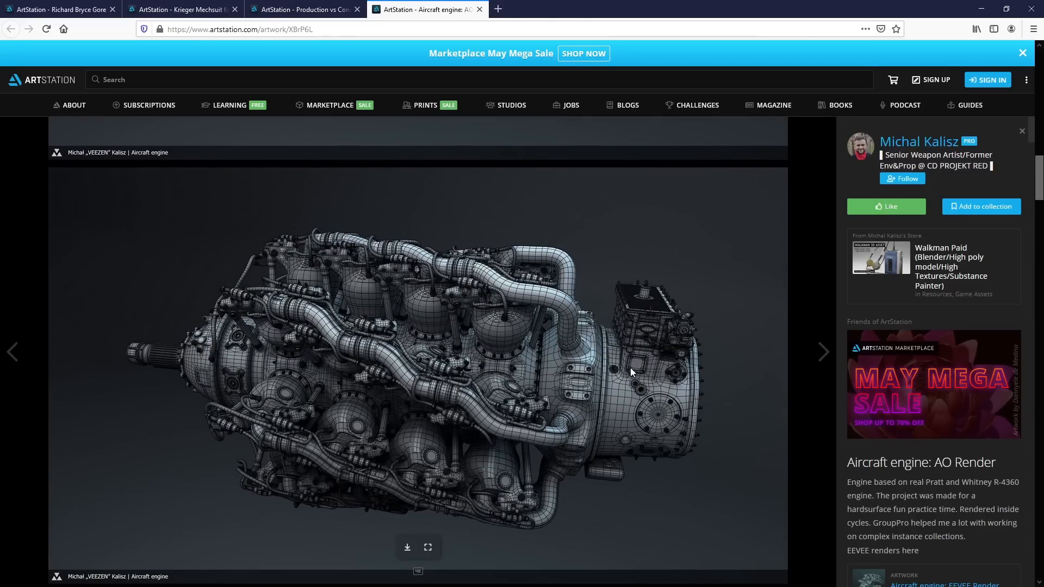
scroll(631, 375, "up", 1)
scroll(614, 445, "down", 1)
scroll(310, 377, "down", 6)
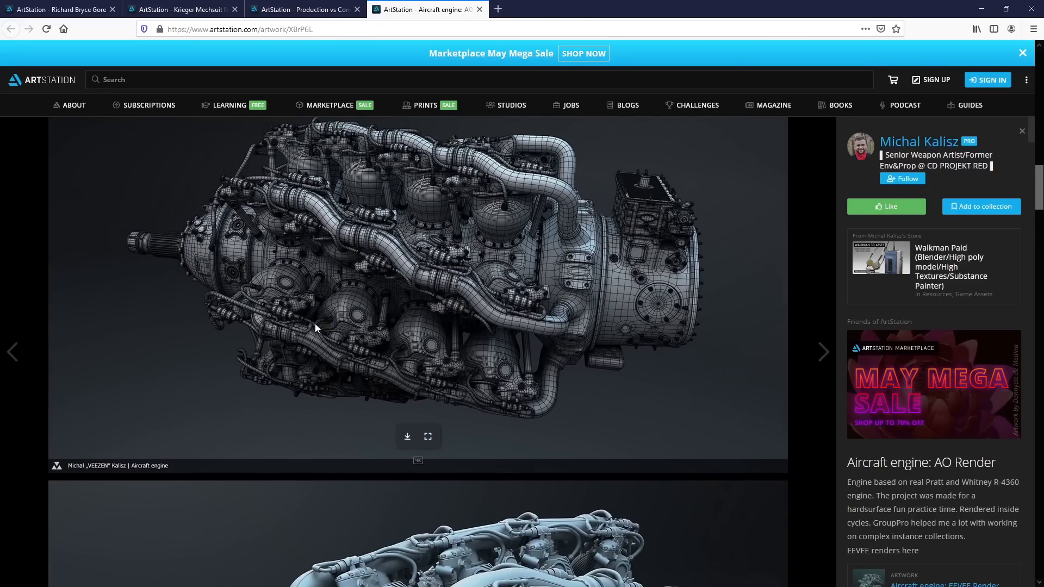
scroll(403, 401, "up", 5)
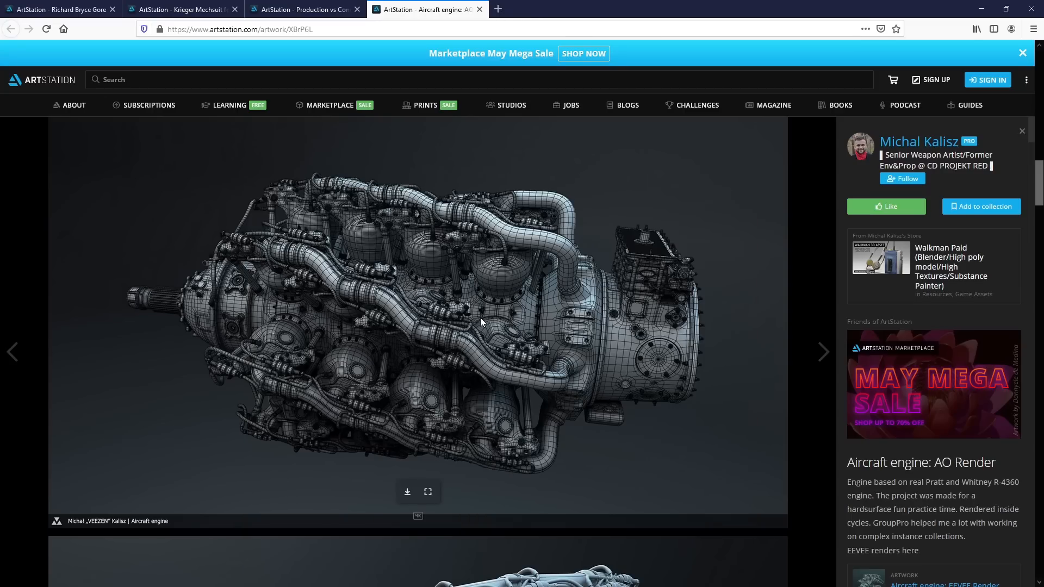
Return to Maya, minimize the reference board and inspect the refined retopology mesh on the dragon head from several angles.
left_click(985, 8)
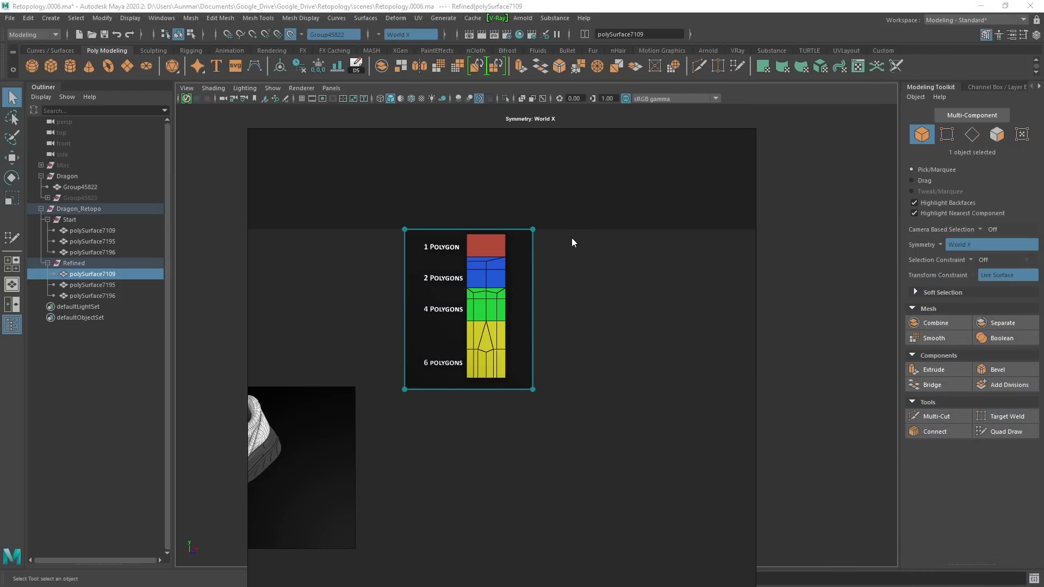
left_click(599, 12)
scroll(626, 316, "down", 2)
scroll(563, 340, "up", 3)
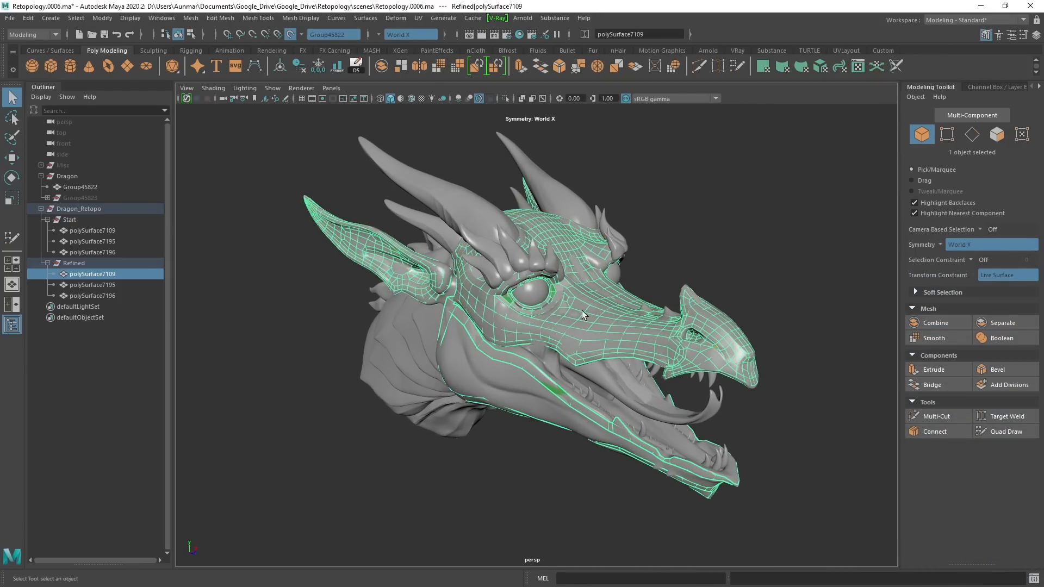
left_click_drag(494, 325, 600, 274, "alt")
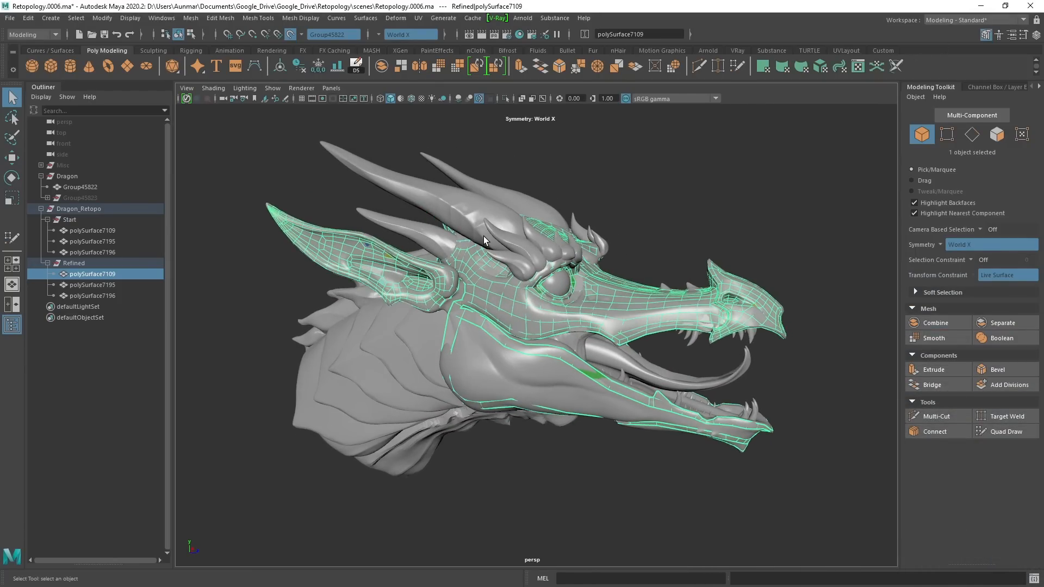
left_click_drag(623, 315, 584, 321, "alt")
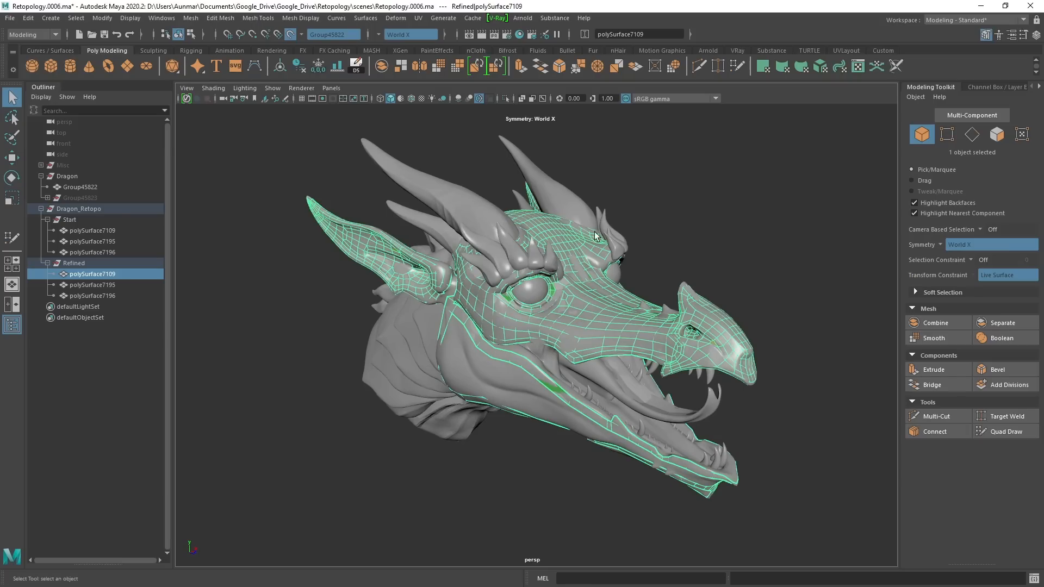
left_click_drag(620, 356, 513, 347, "alt")
left_click_drag(468, 295, 492, 303, "alt")
right_click_drag(489, 302, 501, 303, "alt")
left_click_drag(501, 302, 578, 253, "alt")
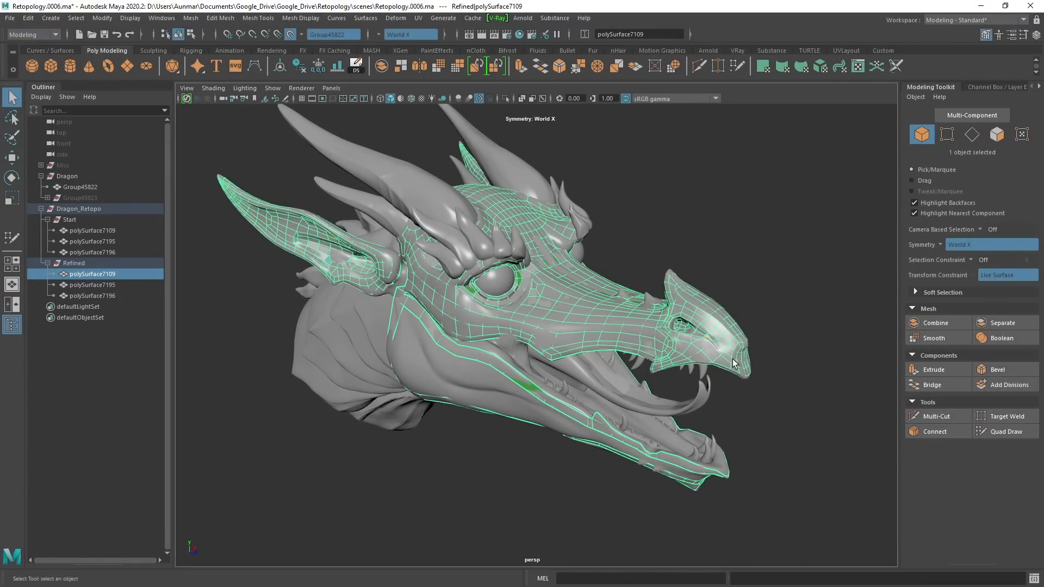
left_click_drag(739, 359, 742, 338, "alt")
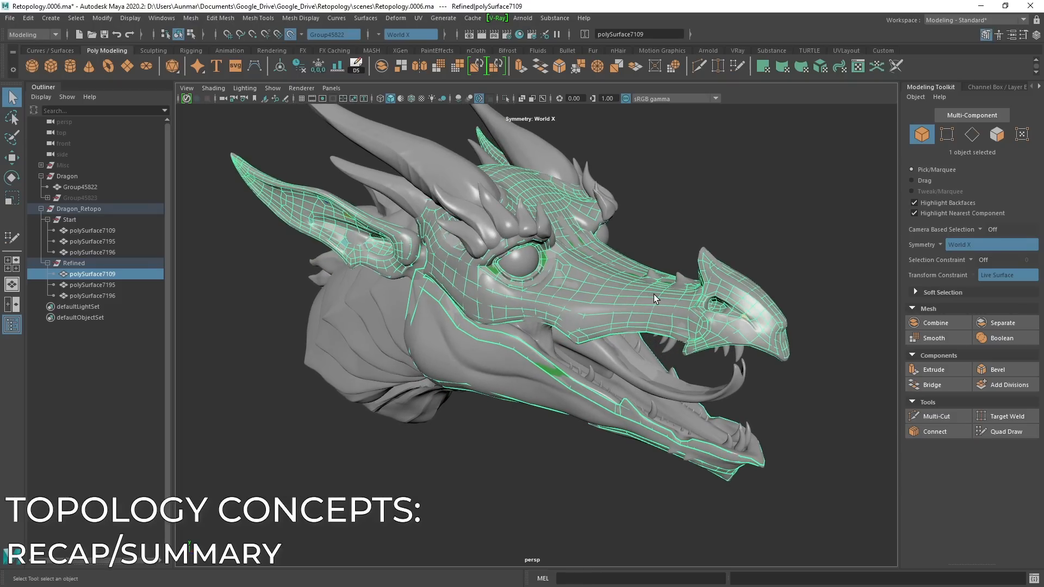
Isolate the refined polySurface7109 mesh and examine the topology of the ear, forehead and eye area.
scroll(652, 295, "up", 6)
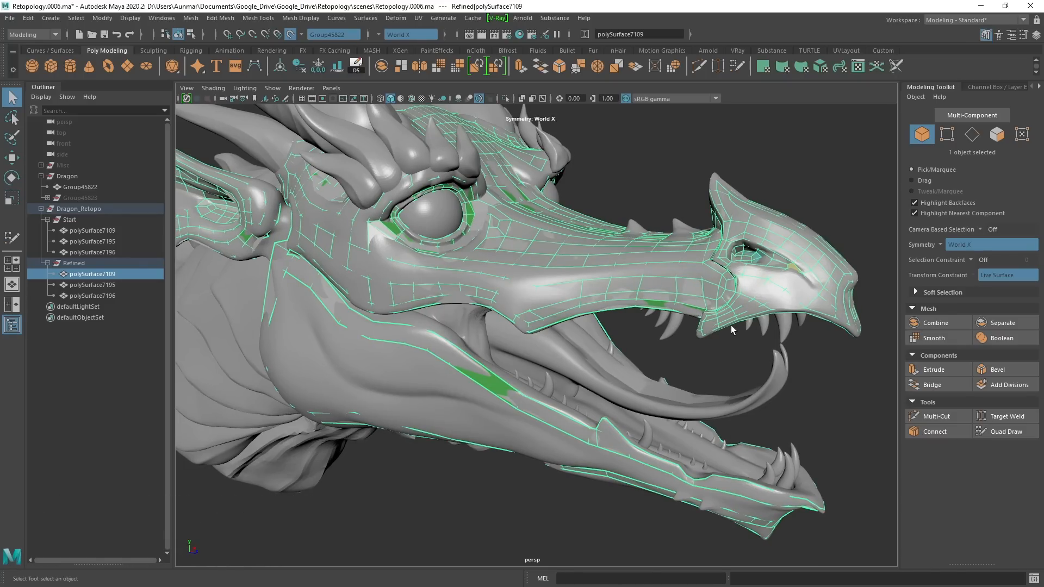
middle_click_drag(730, 325, 714, 349, "alt")
mouse_move(714, 348)
left_mouse_down("alt")
mouse_move(596, 346)
mouse_move(549, 328)
mouse_move(625, 328)
left_mouse_up("alt")
key("ctrl+1")
middle_click_drag(435, 305, 566, 332, "alt")
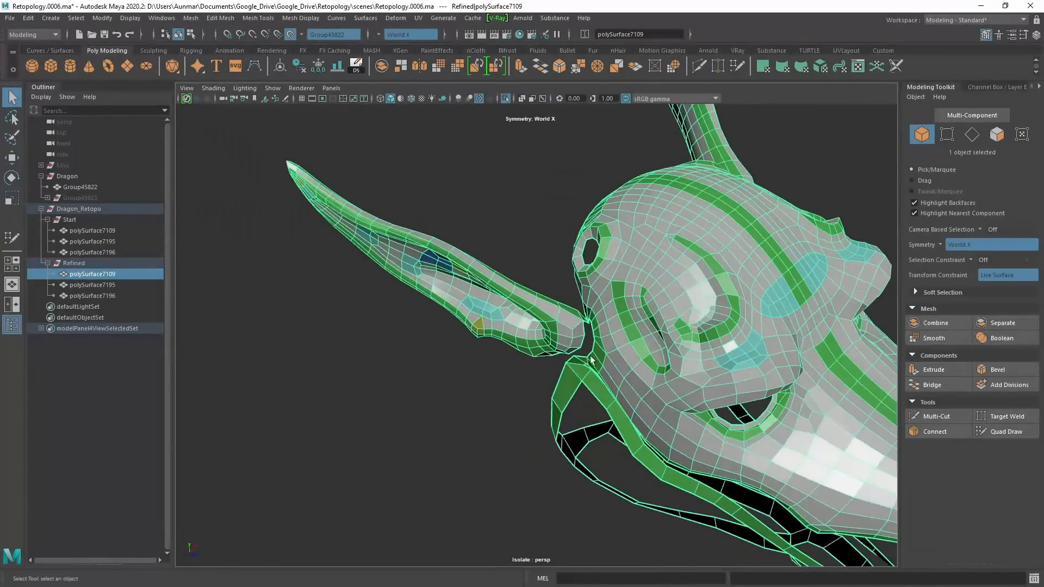
left_click_drag(468, 332, 490, 316, "alt")
right_click_drag(424, 312, 478, 309, "alt")
mouse_move(477, 309)
left_mouse_down("alt")
mouse_move(550, 326)
mouse_move(587, 353)
mouse_move(628, 357)
mouse_move(546, 345)
mouse_move(522, 281)
mouse_move(520, 340)
mouse_move(544, 327)
left_mouse_up("alt")
Activate Quad Draw on the isolated mesh, examine the edge loops across the head and snout, and leave the tool.
left_click(1003, 432)
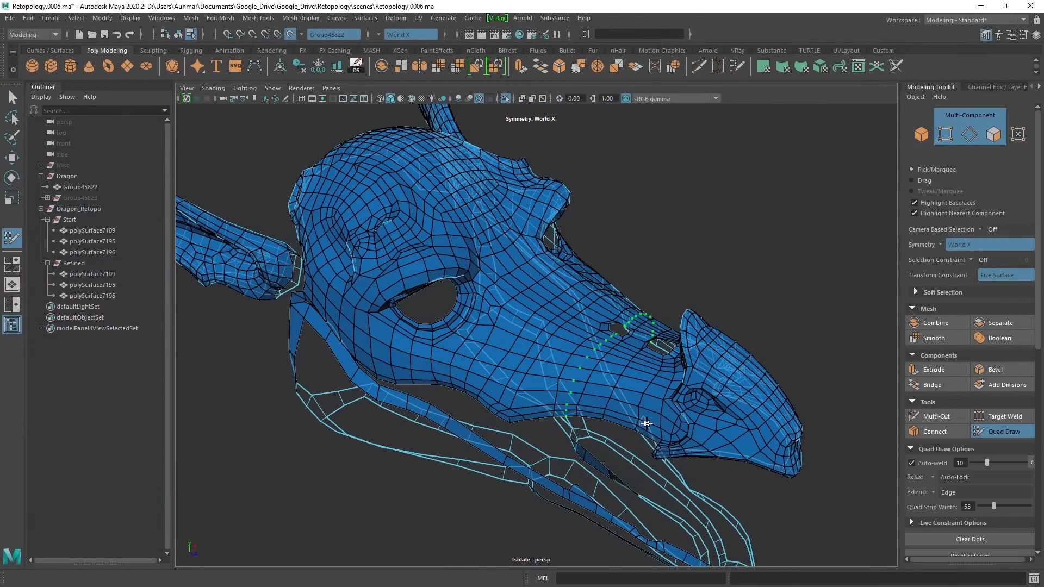
mouse_move(586, 390)
left_mouse_down("alt")
mouse_move(577, 398)
mouse_move(513, 389)
mouse_move(507, 221)
left_mouse_up("alt")
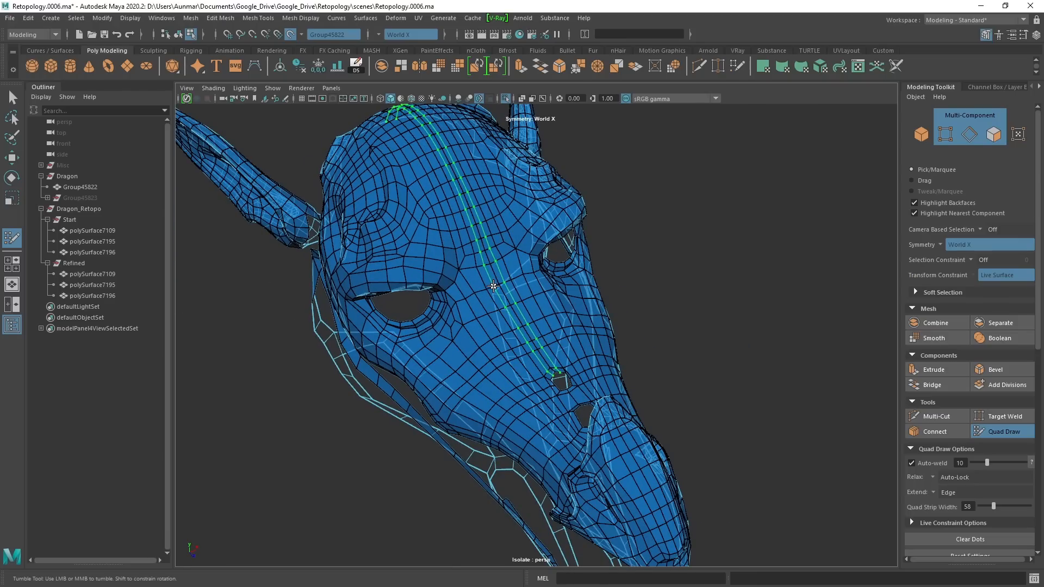
left_click_drag(489, 321, 495, 321, "alt")
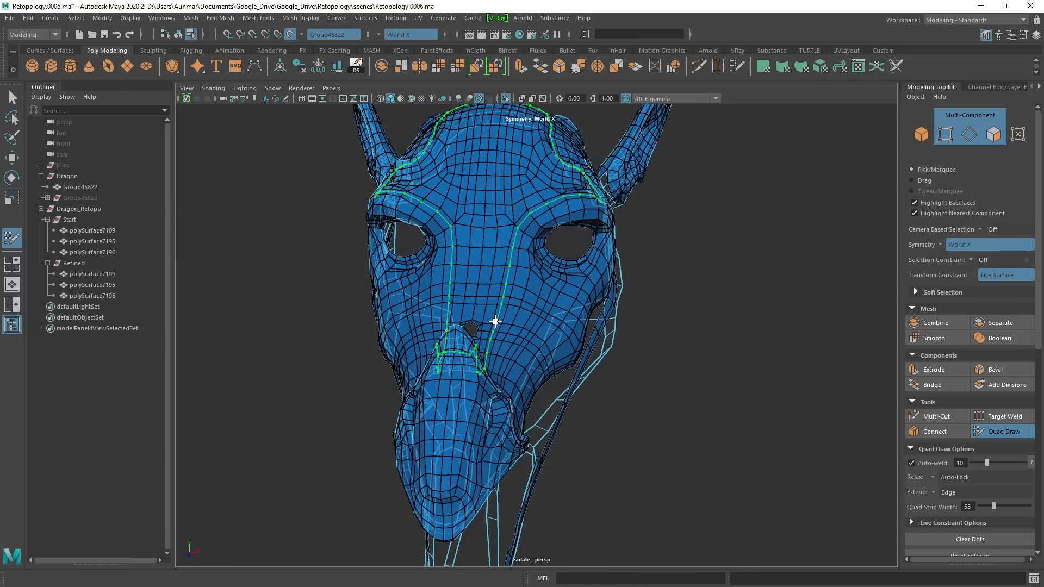
left_click(495, 321, "ctrl")
left_click(496, 322, "ctrl")
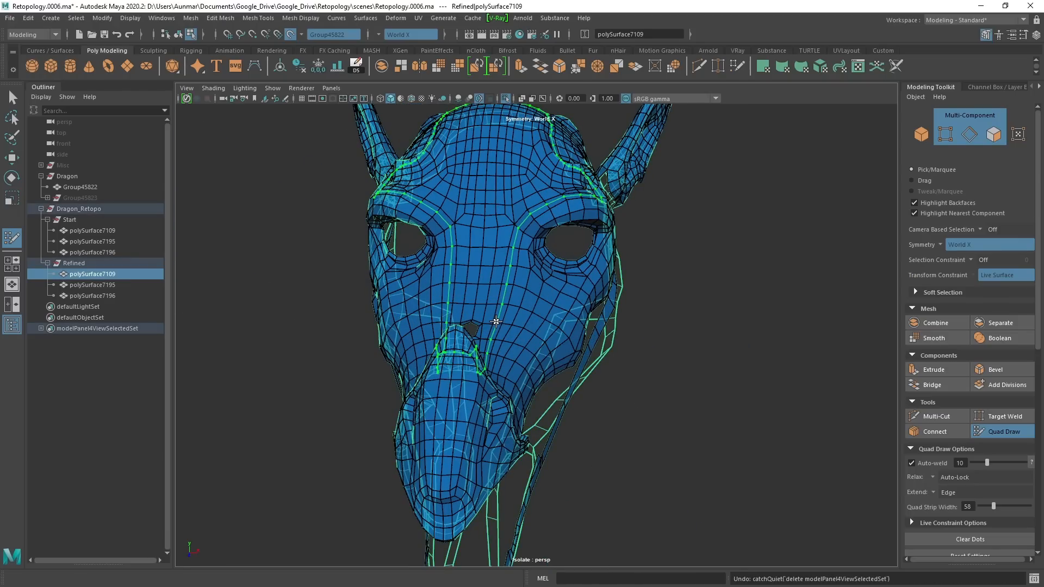
left_click_drag(496, 321, 522, 305, "alt")
mouse_move(523, 304)
right_mouse_down("alt")
mouse_move(533, 308)
mouse_move(503, 238)
right_mouse_up("alt")
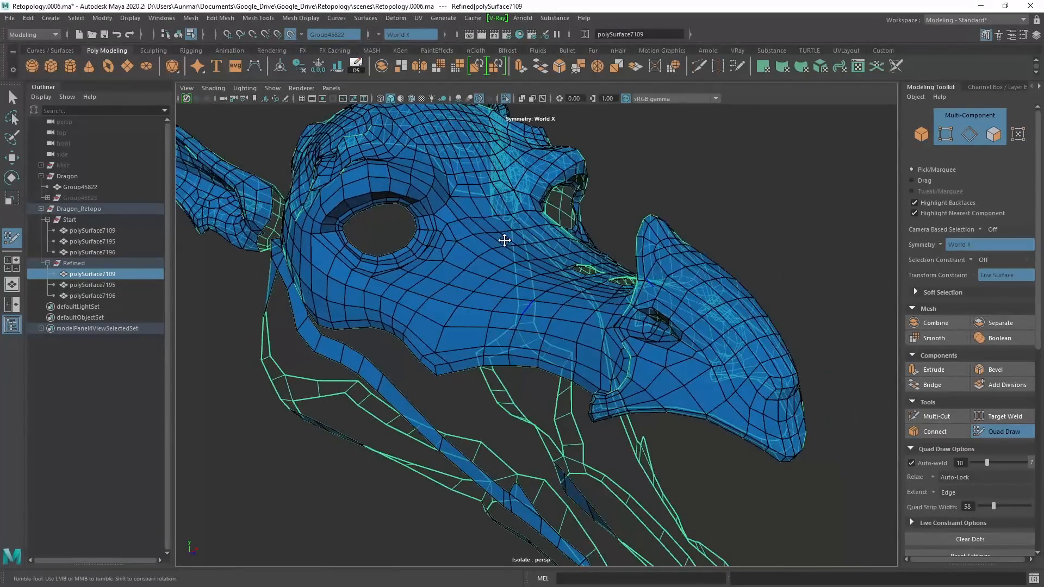
key("q")
End the isolation of the refined mesh and review it together with the complete dragon head sculpt.
left_click_drag(617, 151, 570, 230, "alt")
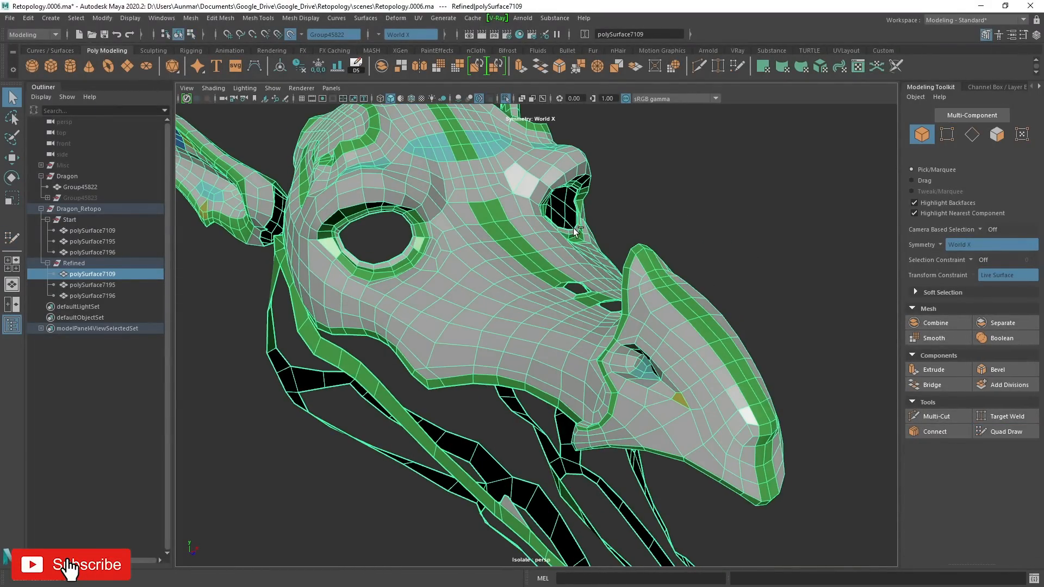
key("ctrl+1")
right_click_drag(570, 231, 578, 282, "alt")
middle_click_drag(579, 282, 577, 282, "alt")
left_click_drag(578, 282, 571, 252, "alt")
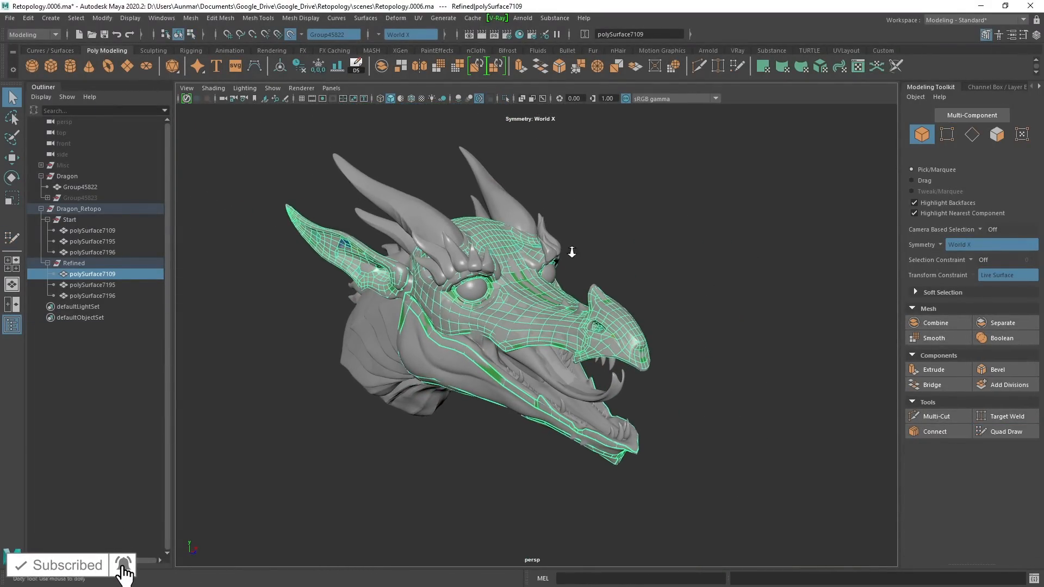
right_click_drag(571, 252, 611, 310, "alt")
left_click_drag(611, 310, 629, 288, "alt")
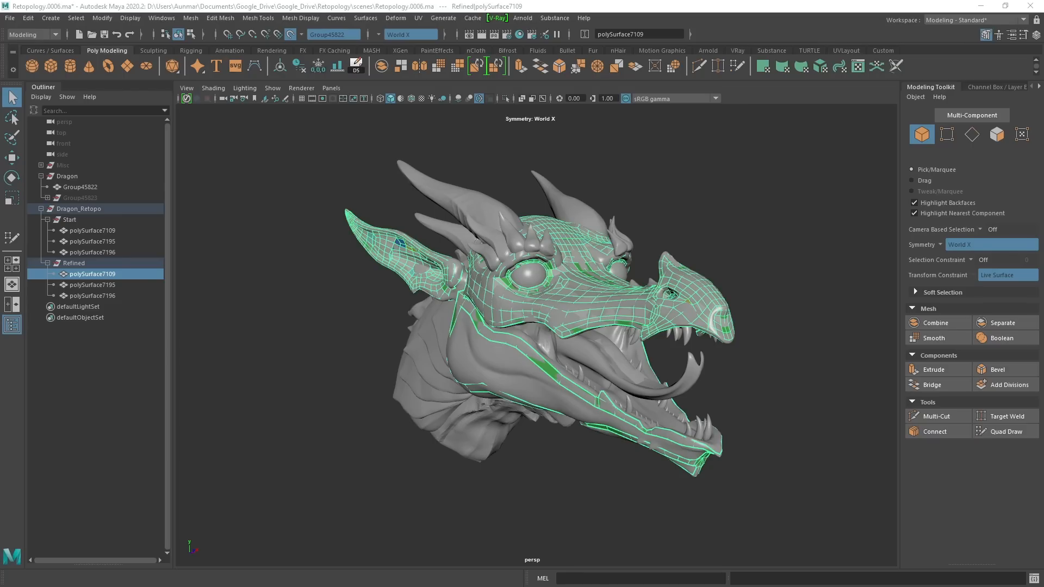
left_click_drag(694, 311, 697, 314, "alt")
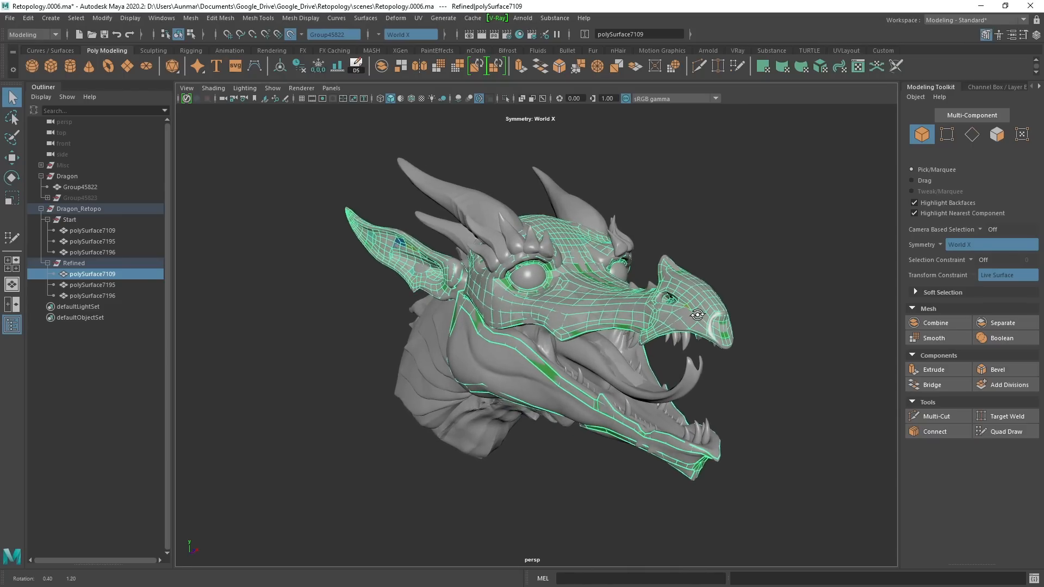